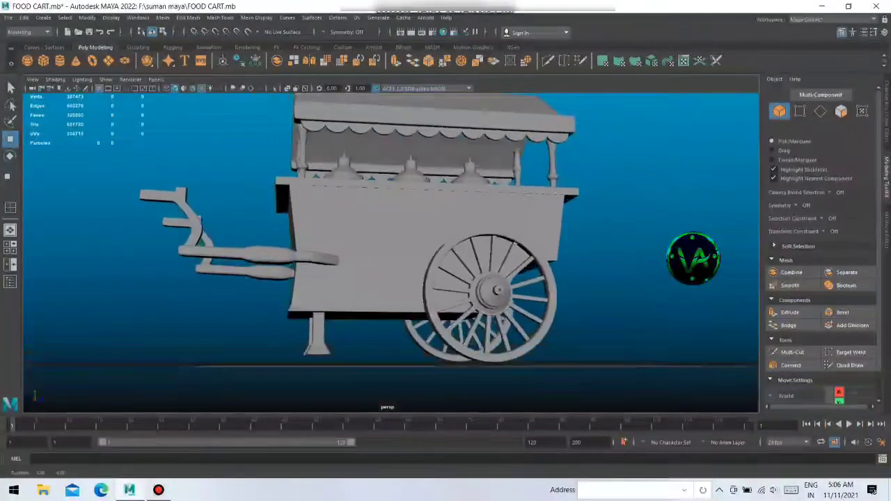
- Save the finished food cart scene as FOOD CART.mb
{"action": "key", "text": "ctrl+s"}
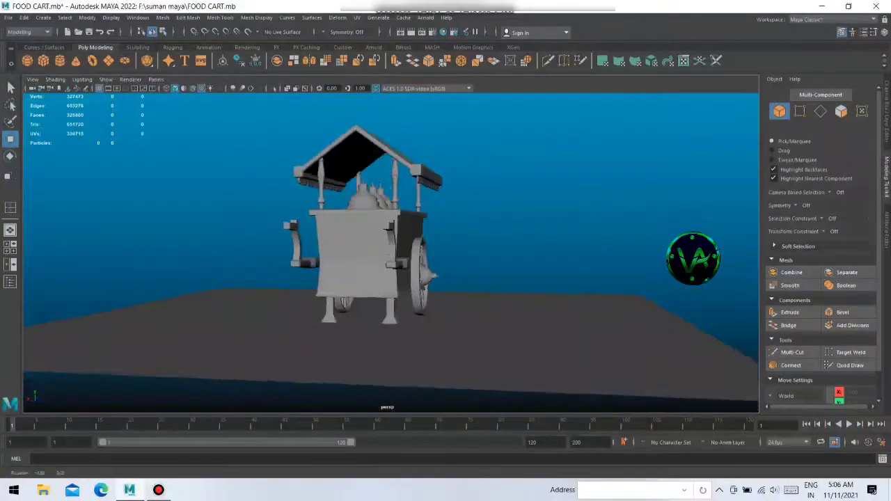
{"action": "key", "text": "ctrl+s"}
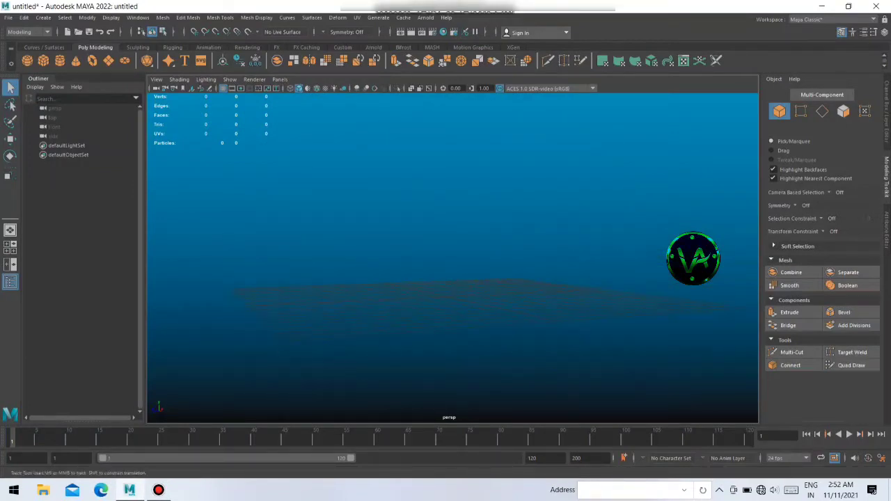
- Scale the cube up to about 6.2 and stretch it into a wide box
{"action": "key", "text": "r"}
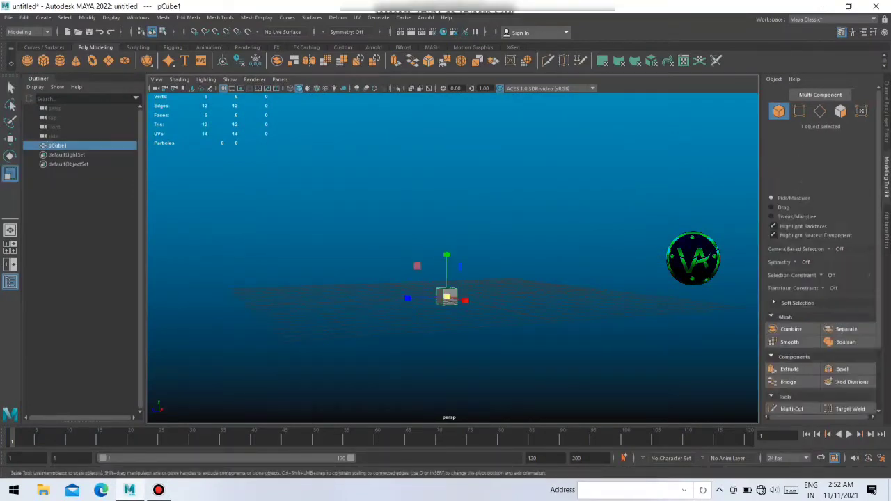
{"action": "left_click_drag", "start_coordinate": [446, 296], "coordinate": [599, 306]}
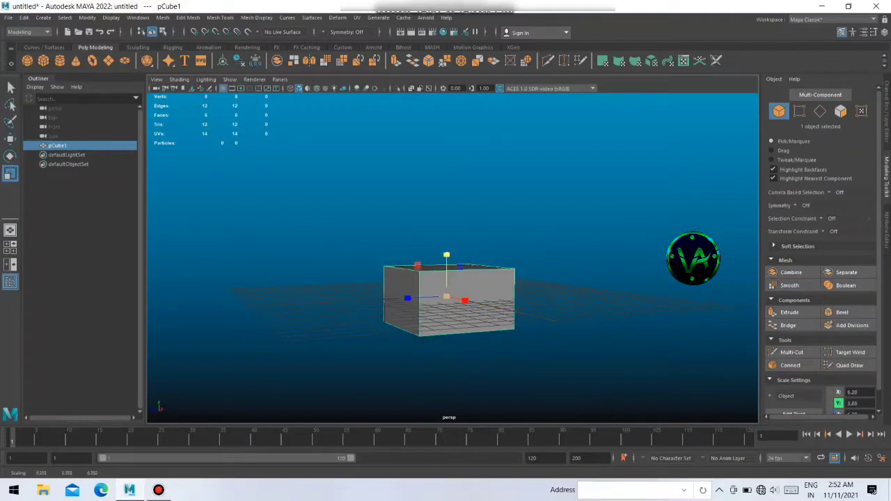
{"action": "key", "text": "w"}
{"action": "key", "text": "f"}
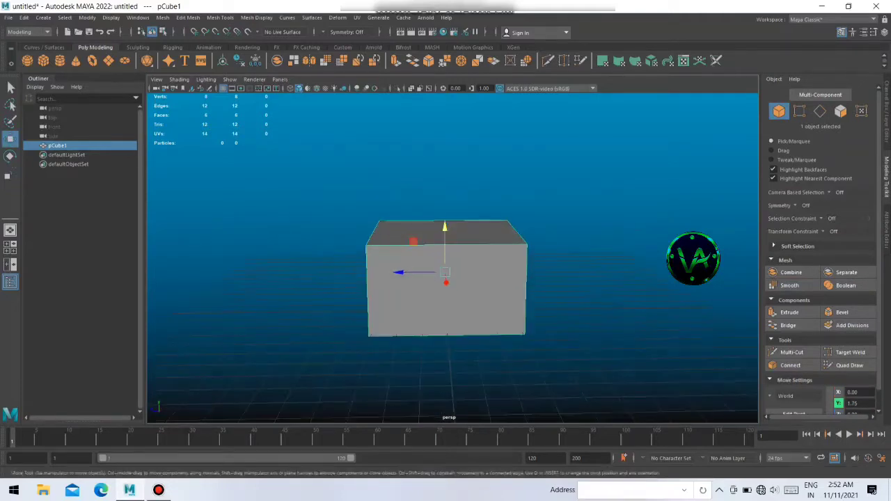
{"action": "left_click_drag", "start_coordinate": [404, 272], "coordinate": [376, 274]}
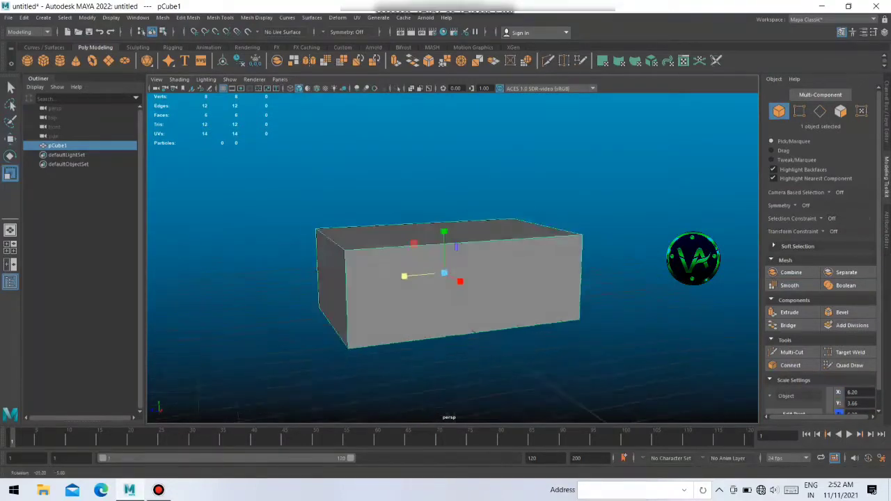
- Raise the box above the grid to Y 5.16
{"action": "key", "text": "e"}
{"action": "key", "text": "w"}
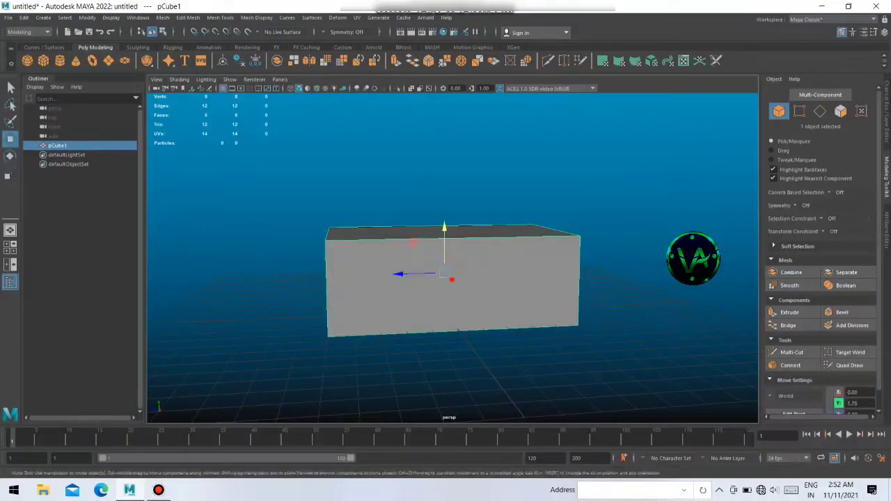
{"action": "left_click_drag", "start_coordinate": [444, 247], "coordinate": [444, 170]}
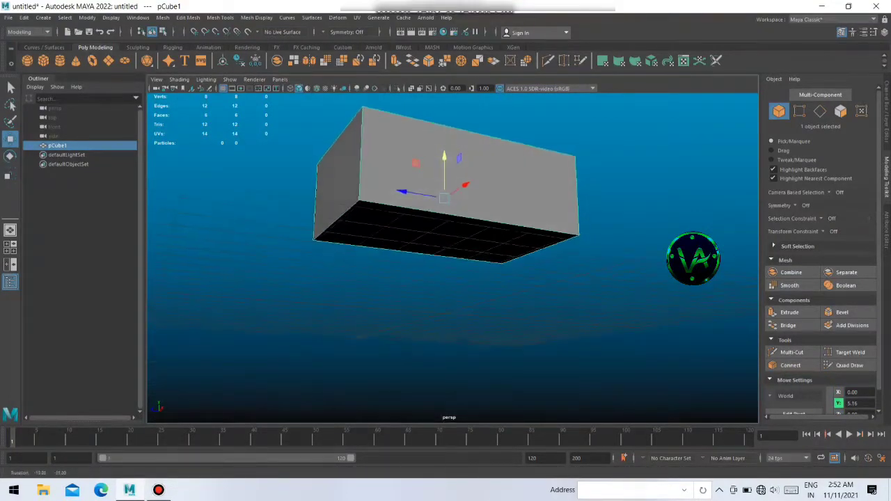
{"action": "left_click_drag", "start_coordinate": [446, 292], "coordinate": [460, 307], "text": "alt"}
{"action": "mouse_move", "coordinate": [446, 209]}
{"action": "left_mouse_down", "text": "alt"}
{"action": "mouse_move", "coordinate": [445, 175]}
{"action": "mouse_move", "coordinate": [467, 168]}
{"action": "left_mouse_up", "text": "alt"}
{"action": "scroll", "coordinate": [452, 243], "scroll_direction": "up", "scroll_amount": 5}
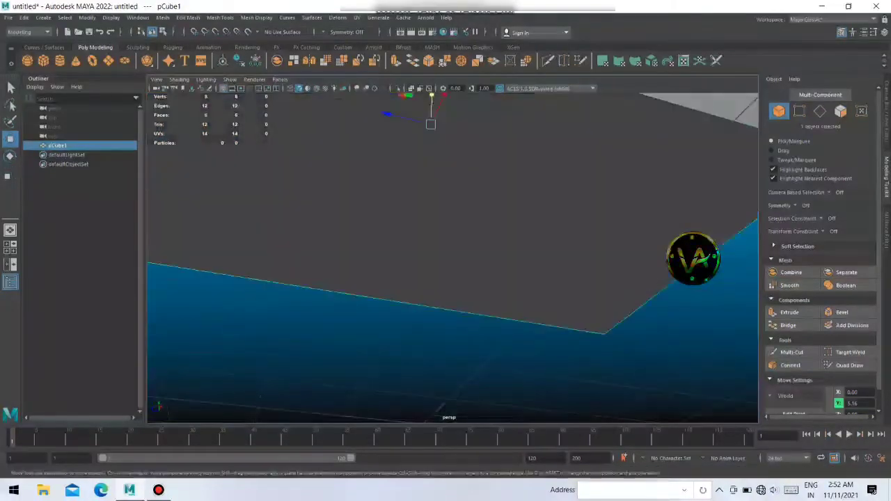
- In face mode, extrude the box's bottom face downward for the lower section
{"action": "key", "text": "f"}
{"action": "right_click_drag", "start_coordinate": [418, 209], "coordinate": [423, 235]}
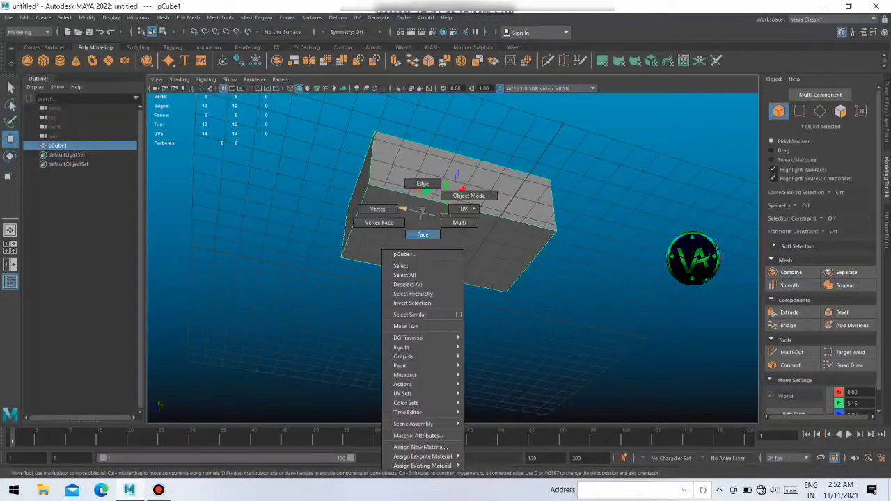
{"action": "left_click", "coordinate": [445, 279]}
{"action": "mouse_move", "coordinate": [446, 278]}
{"action": "left_mouse_down", "text": "alt"}
{"action": "mouse_move", "coordinate": [456, 243]}
{"action": "mouse_move", "coordinate": [447, 268]}
{"action": "mouse_move", "coordinate": [488, 251]}
{"action": "left_mouse_up", "text": "alt"}
{"action": "key", "text": "ctrl+e"}
{"action": "scroll", "coordinate": [446, 251], "scroll_direction": "up", "scroll_amount": 3}
- Move the upper-left side face along X to slant the body
{"action": "left_click", "coordinate": [342, 202]}
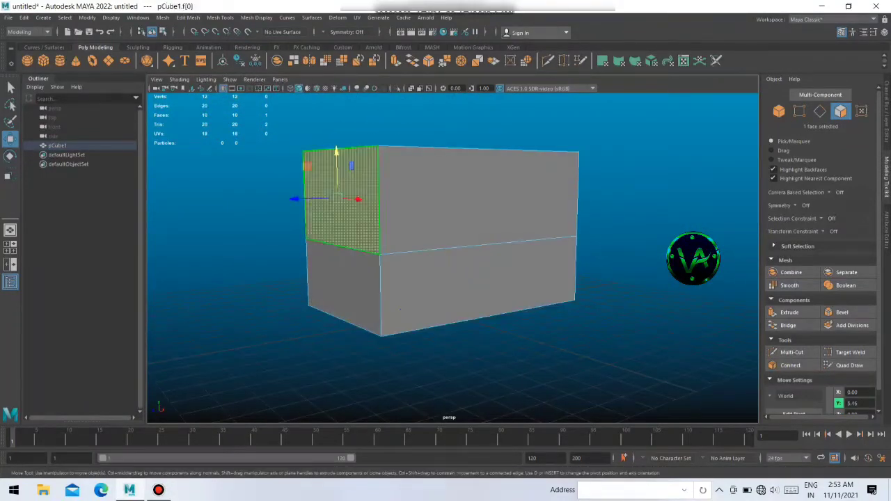
{"action": "left_click_drag", "start_coordinate": [400, 310], "coordinate": [446, 299], "text": "alt"}
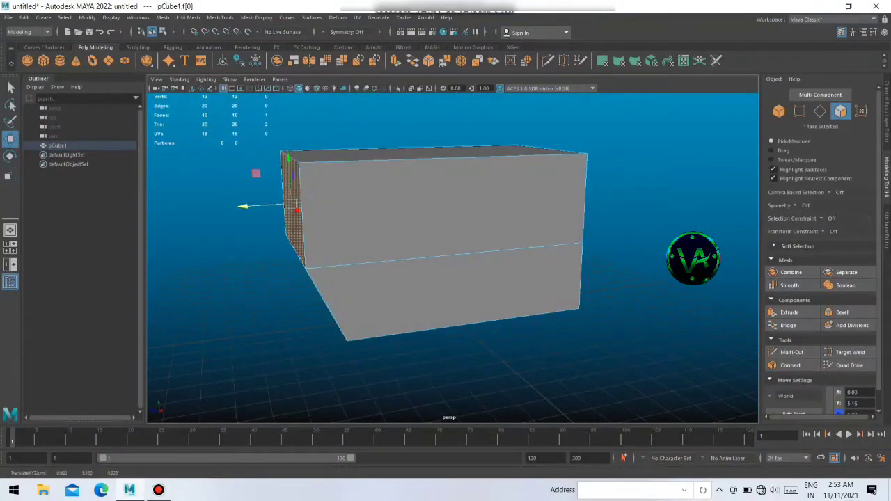
{"action": "left_click_drag", "start_coordinate": [296, 206], "coordinate": [250, 206]}
{"action": "mouse_move", "coordinate": [446, 279]}
{"action": "left_mouse_down", "text": "alt"}
{"action": "mouse_move", "coordinate": [390, 278]}
{"action": "mouse_move", "coordinate": [466, 278]}
{"action": "left_mouse_up", "text": "alt"}
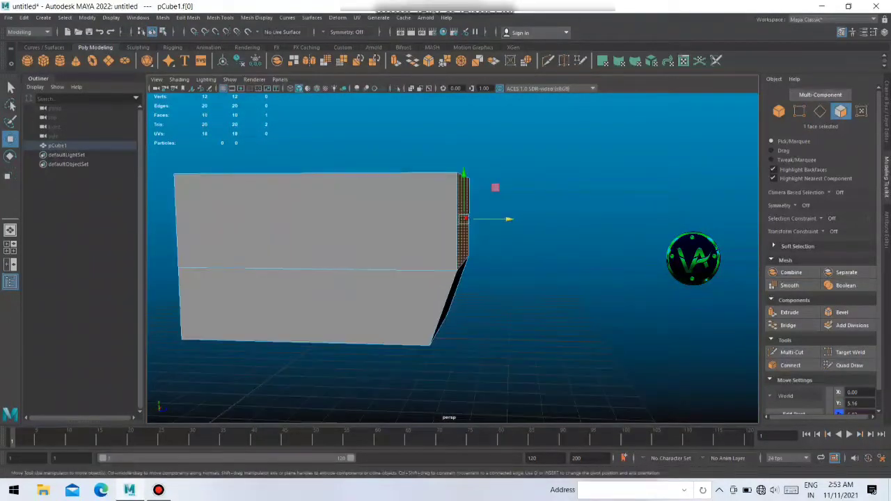
- Extrude the end face outward to form an overhanging end
{"action": "left_click_drag", "start_coordinate": [507, 220], "coordinate": [559, 220]}
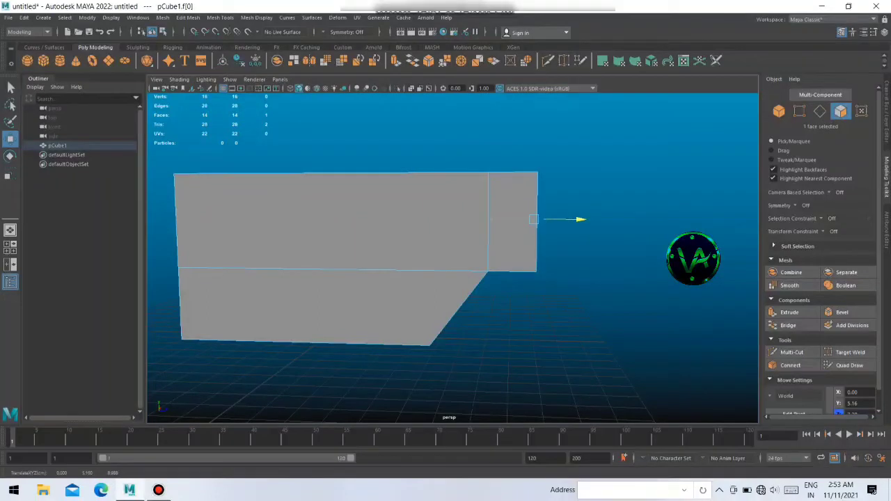
{"action": "left_click_drag", "start_coordinate": [445, 278], "coordinate": [390, 272], "text": "alt"}
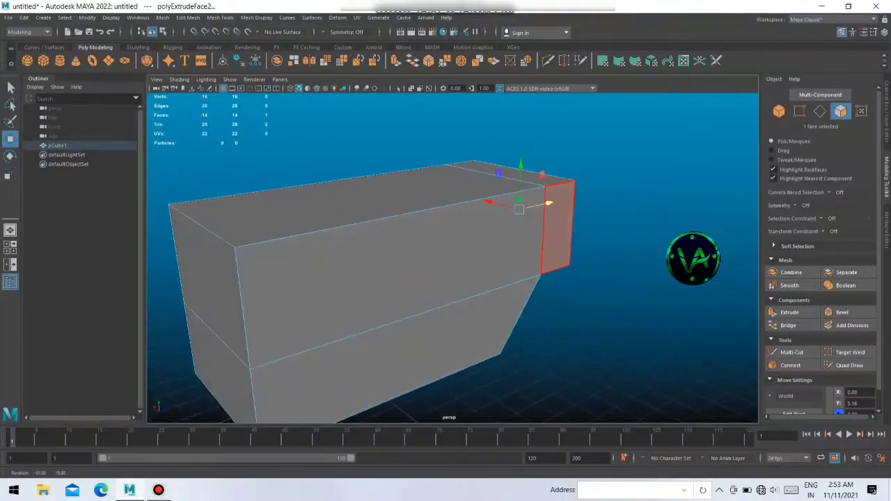
{"action": "left_click_drag", "start_coordinate": [446, 278], "coordinate": [403, 278], "text": "alt"}
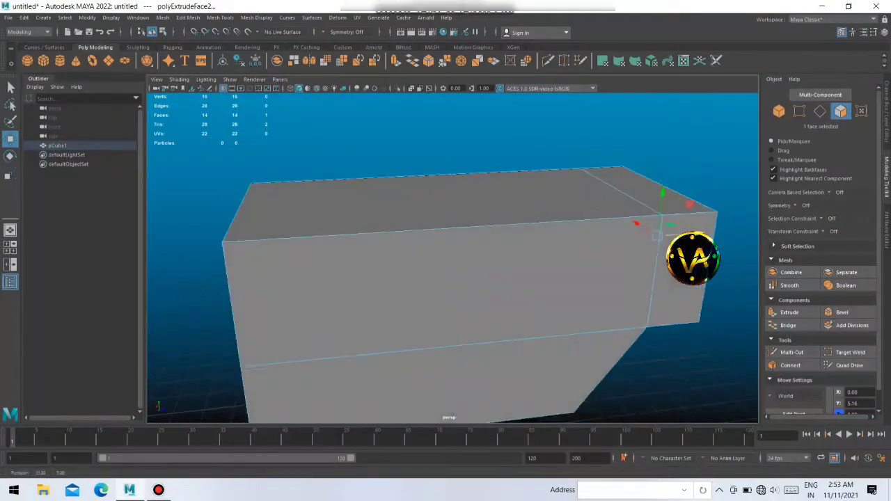
{"action": "scroll", "coordinate": [452, 285], "scroll_direction": "up", "scroll_amount": 2}
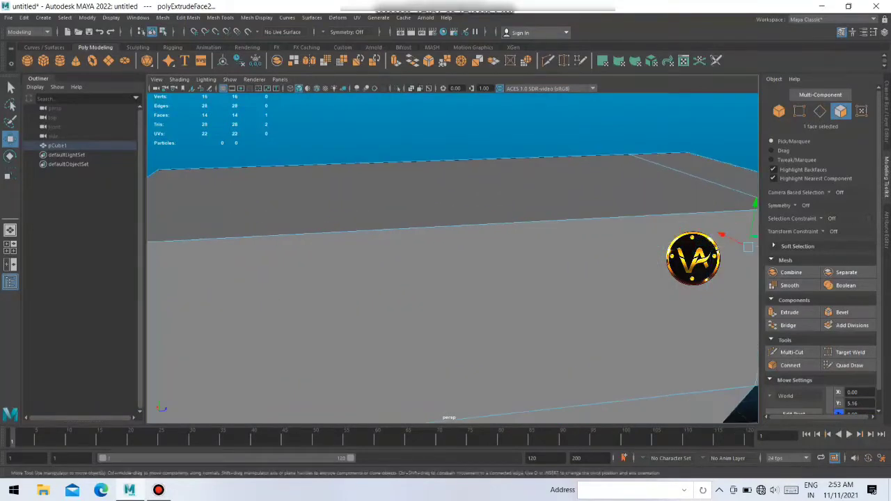
- Extrude the top faces up slightly into a thin raised top layer
{"action": "left_click", "coordinate": [418, 185]}
{"action": "scroll", "coordinate": [453, 278], "scroll_direction": "down", "scroll_amount": 3}
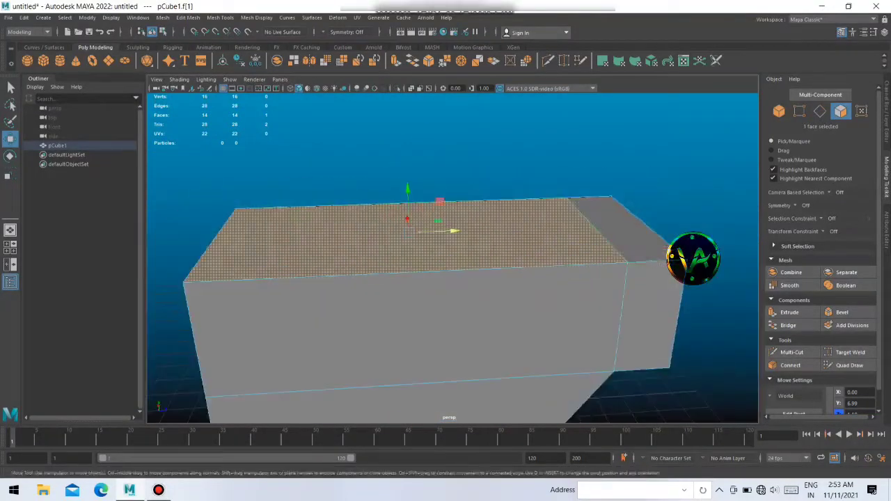
{"action": "left_click_drag", "start_coordinate": [446, 278], "coordinate": [445, 250], "text": "alt"}
{"action": "scroll", "coordinate": [445, 279], "scroll_direction": "up", "scroll_amount": 3}
{"action": "key", "text": "ctrl+e"}
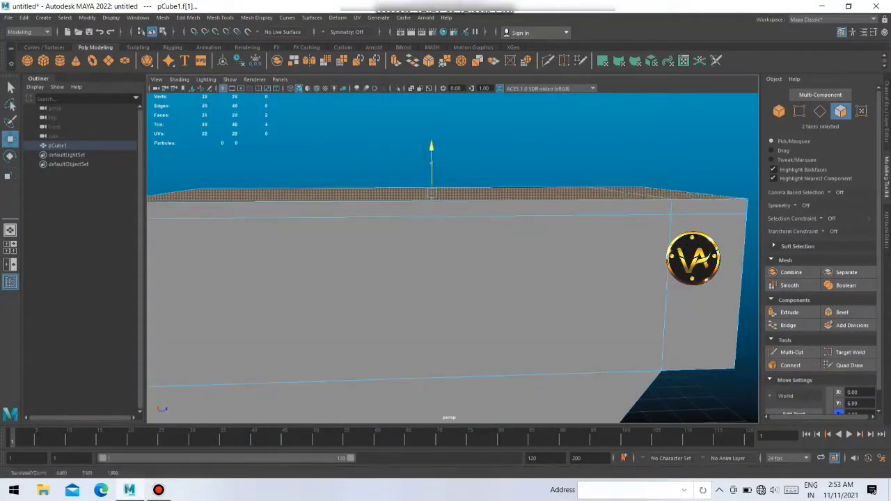
{"action": "scroll", "coordinate": [445, 279], "scroll_direction": "down", "scroll_amount": 2}
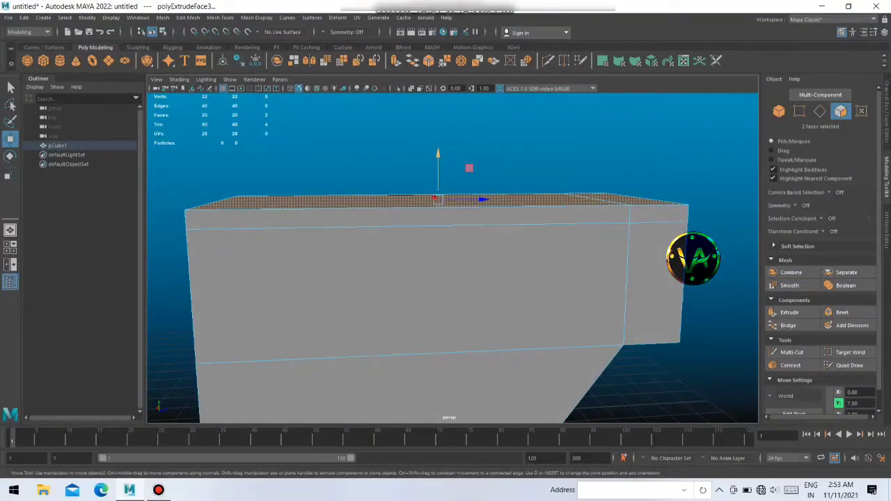
{"action": "left_click_drag", "start_coordinate": [438, 163], "coordinate": [438, 168]}
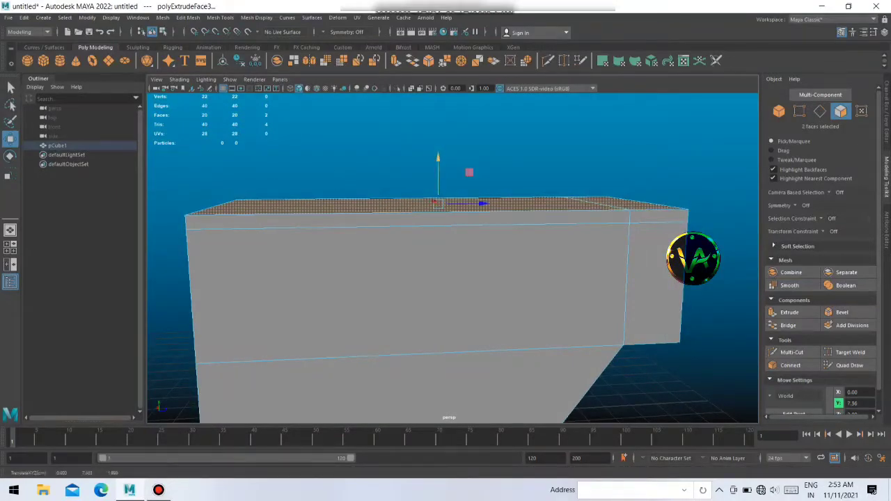
{"action": "left_click_drag", "start_coordinate": [446, 251], "coordinate": [418, 299], "text": "alt"}
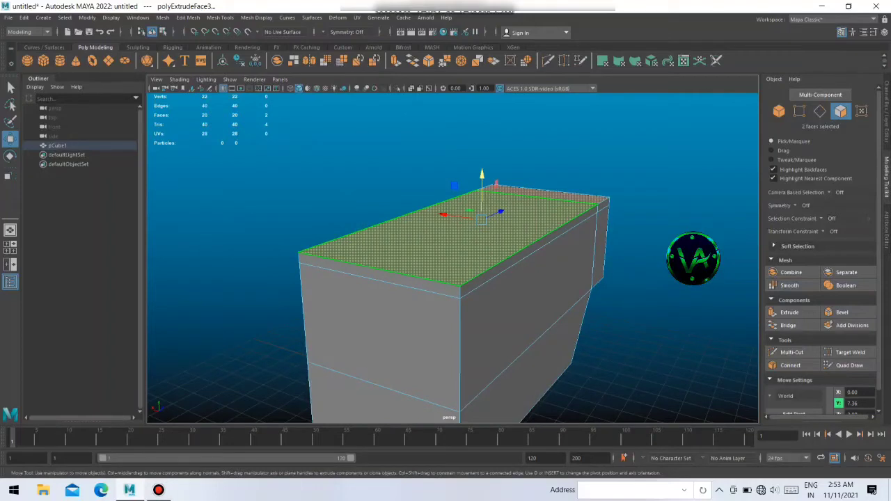
- Select the thin rim faces around the top band of the box
{"action": "mouse_move", "coordinate": [446, 250]}
{"action": "left_mouse_down", "text": "alt"}
{"action": "mouse_move", "coordinate": [372, 229]}
{"action": "mouse_move", "coordinate": [418, 250]}
{"action": "left_mouse_up", "text": "alt"}
{"action": "key", "text": "space"}
{"action": "left_click", "coordinate": [481, 216]}
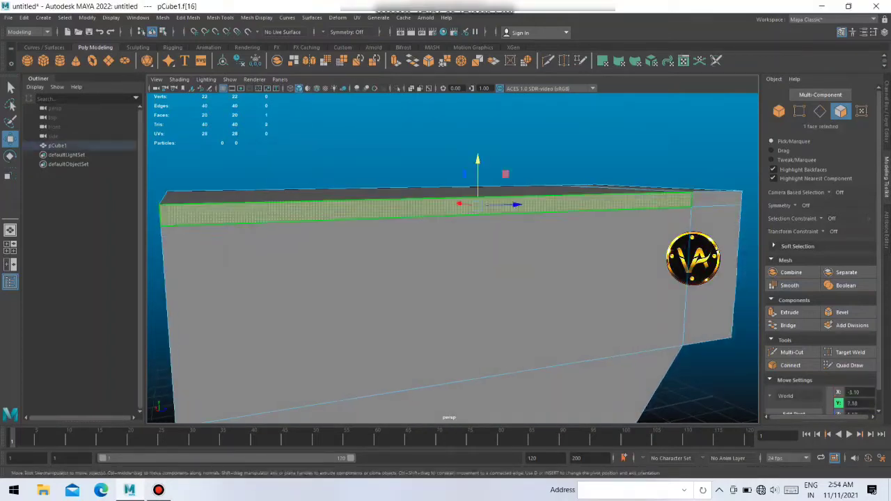
{"action": "left_click_drag", "start_coordinate": [481, 216], "coordinate": [390, 265], "text": "alt"}
{"action": "left_click_drag", "start_coordinate": [445, 251], "coordinate": [390, 209], "text": "alt"}
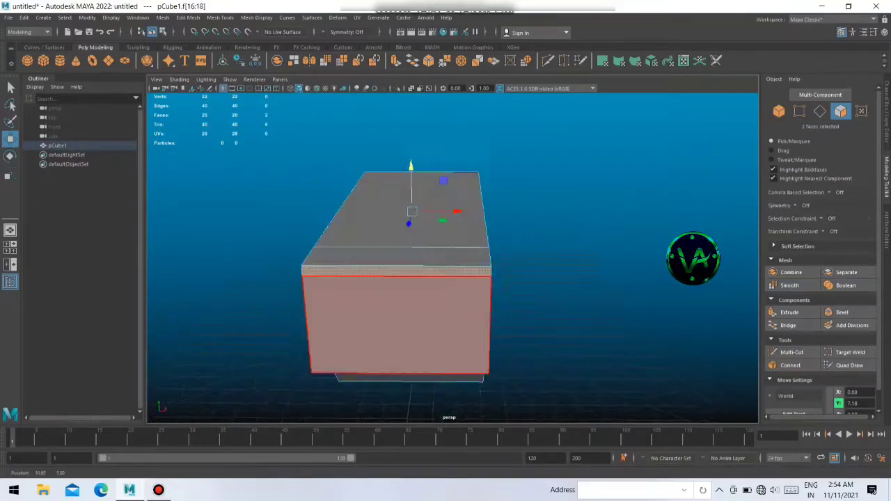
{"action": "left_click", "coordinate": [418, 209], "text": "shift"}
{"action": "mouse_move", "coordinate": [418, 251]}
{"action": "right_mouse_down", "text": "alt"}
{"action": "mouse_move", "coordinate": [488, 250]}
{"action": "mouse_move", "coordinate": [390, 258]}
{"action": "right_mouse_up", "text": "alt"}
{"action": "left_click_drag", "start_coordinate": [453, 258], "coordinate": [390, 236], "text": "alt"}
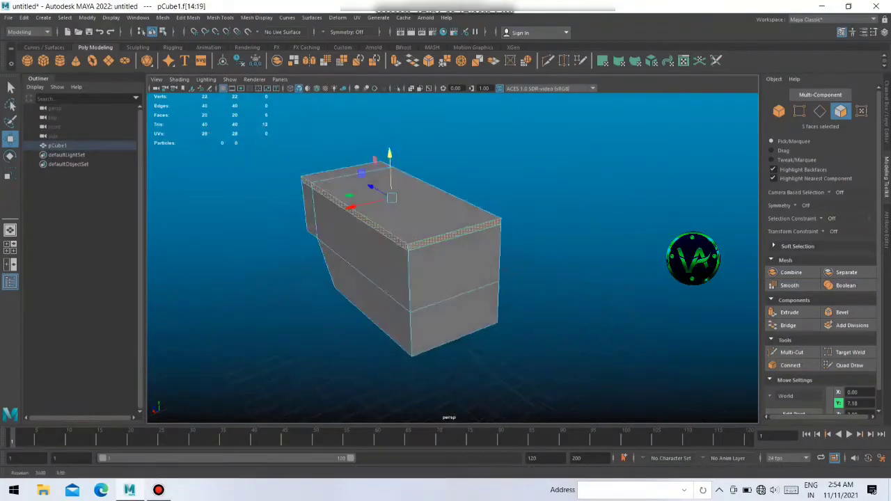
{"action": "left_click_drag", "start_coordinate": [452, 257], "coordinate": [390, 258], "text": "alt"}
{"action": "right_click_drag", "start_coordinate": [418, 258], "coordinate": [487, 258], "text": "alt"}
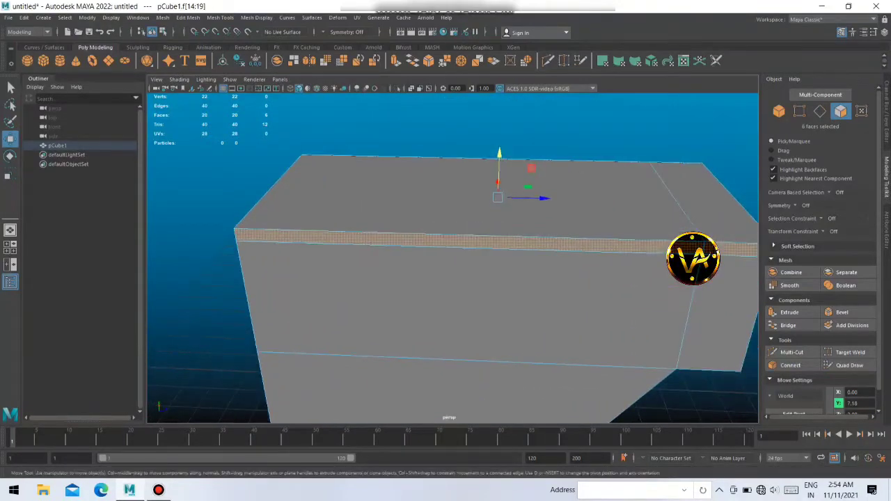
- Scale the rim faces outward and extrude them, then undo the stray extrude
{"action": "key", "text": "e"}
{"action": "key", "text": "r"}
{"action": "left_click_drag", "start_coordinate": [497, 198], "coordinate": [543, 198]}
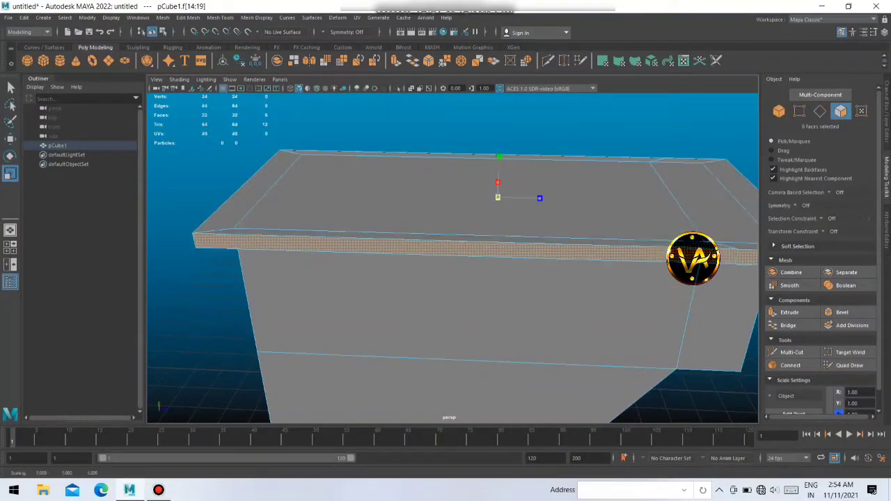
{"action": "key", "text": "ctrl+e"}
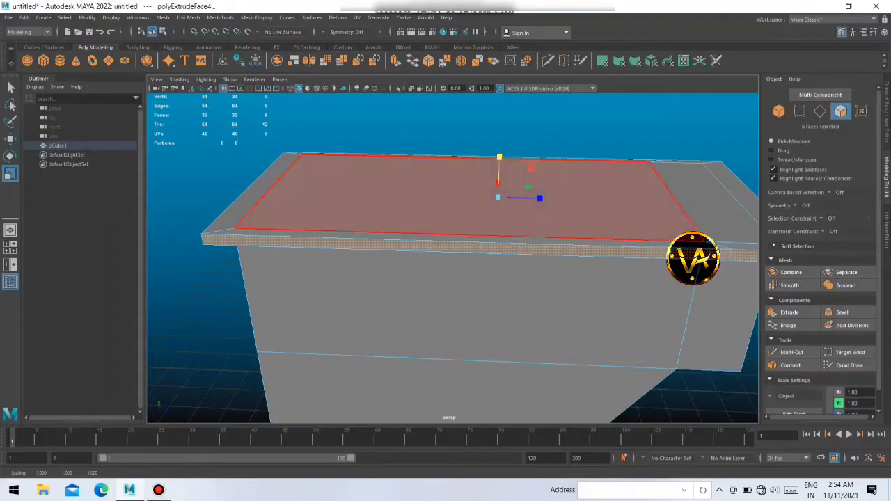
{"action": "mouse_move", "coordinate": [452, 278]}
{"action": "left_mouse_down", "text": "alt"}
{"action": "mouse_move", "coordinate": [418, 265]}
{"action": "mouse_move", "coordinate": [432, 250]}
{"action": "mouse_move", "coordinate": [459, 265]}
{"action": "mouse_move", "coordinate": [453, 272]}
{"action": "mouse_move", "coordinate": [432, 230]}
{"action": "mouse_move", "coordinate": [446, 251]}
{"action": "mouse_move", "coordinate": [474, 223]}
{"action": "left_mouse_up", "text": "alt"}
{"action": "left_click", "coordinate": [474, 223]}
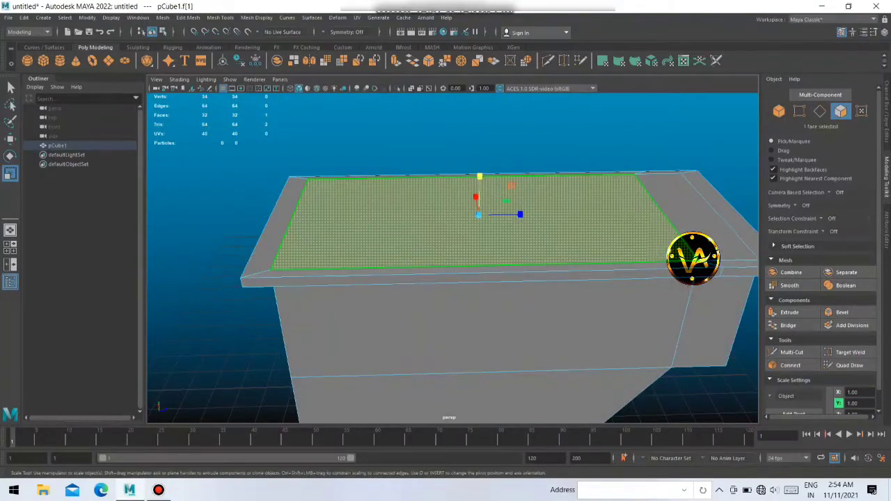
{"action": "key", "text": "ctrl+z"}
- Try another extrusion of the top band and undo it
{"action": "mouse_move", "coordinate": [452, 279]}
{"action": "left_mouse_down", "text": "alt"}
{"action": "mouse_move", "coordinate": [453, 250]}
{"action": "mouse_move", "coordinate": [459, 279]}
{"action": "mouse_move", "coordinate": [445, 285]}
{"action": "mouse_move", "coordinate": [460, 251]}
{"action": "mouse_move", "coordinate": [453, 278]}
{"action": "mouse_move", "coordinate": [456, 271]}
{"action": "left_mouse_up", "text": "alt"}
{"action": "scroll", "coordinate": [453, 279], "scroll_direction": "down", "scroll_amount": 2}
{"action": "key", "text": "ctrl+e"}
{"action": "key", "text": "ctrl+z"}
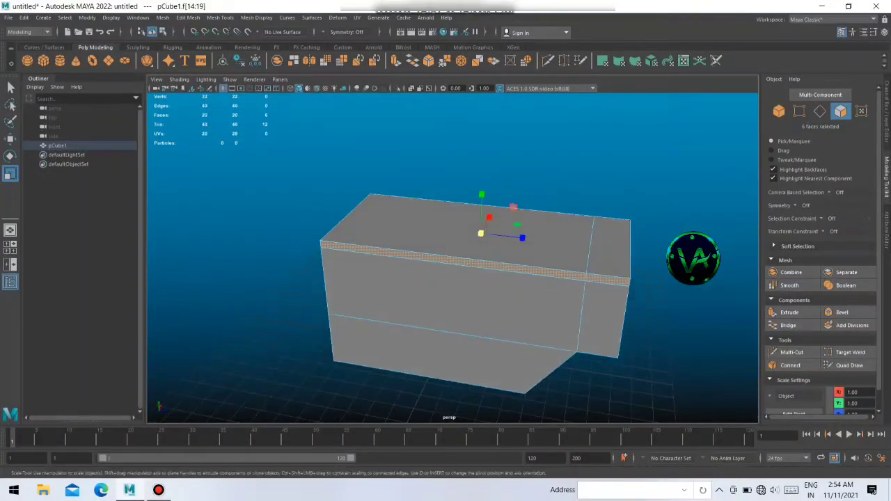
{"action": "scroll", "coordinate": [452, 278], "scroll_direction": "up", "scroll_amount": 5}
{"action": "scroll", "coordinate": [453, 279], "scroll_direction": "up", "scroll_amount": 3}
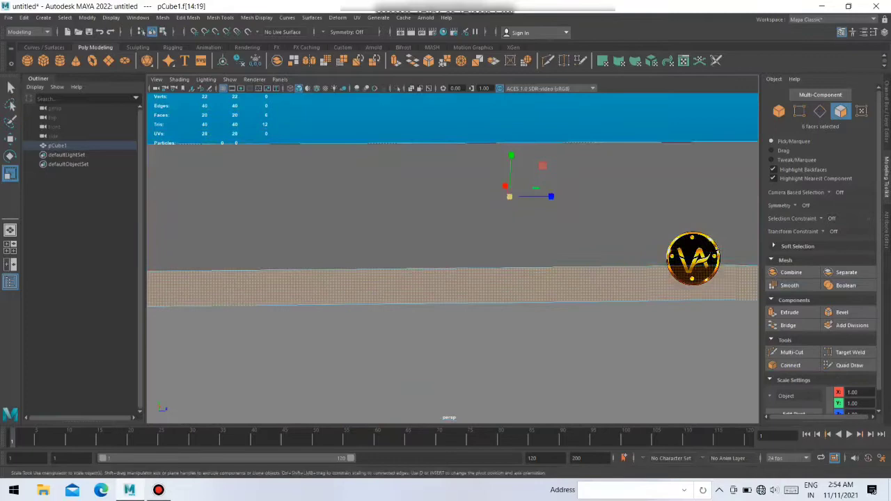
{"action": "scroll", "coordinate": [452, 278], "scroll_direction": "down", "scroll_amount": 1}
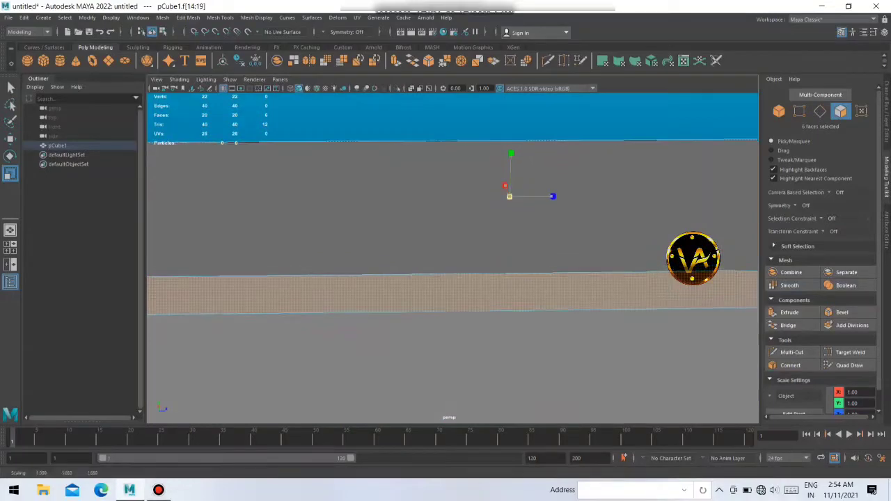
{"action": "scroll", "coordinate": [453, 278], "scroll_direction": "down", "scroll_amount": 2}
{"action": "mouse_move", "coordinate": [452, 278]}
{"action": "left_mouse_down", "text": "alt"}
{"action": "mouse_move", "coordinate": [452, 251]}
{"action": "mouse_move", "coordinate": [410, 263]}
{"action": "left_mouse_up", "text": "alt"}
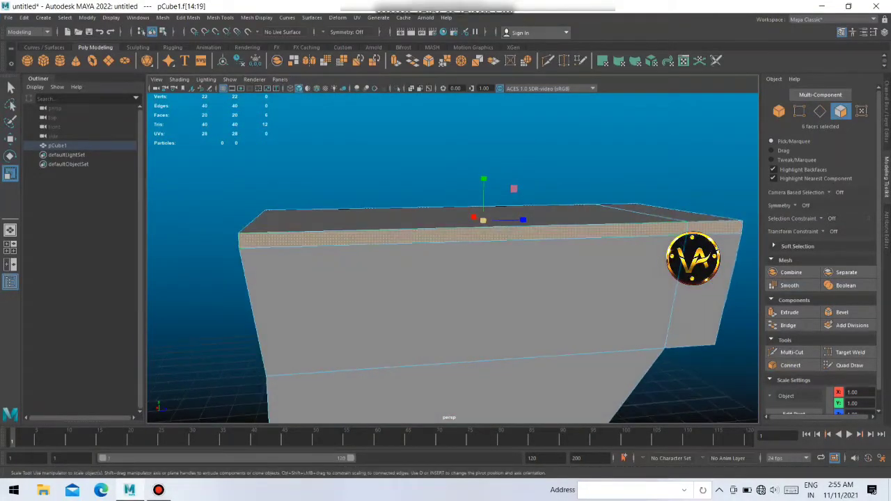
- Extrude the top band and raise it into an overhanging slab at Y 7.18
{"action": "key", "text": "ctrl+e"}
{"action": "key", "text": "w"}
{"action": "left_click_drag", "start_coordinate": [483, 198], "coordinate": [483, 191]}
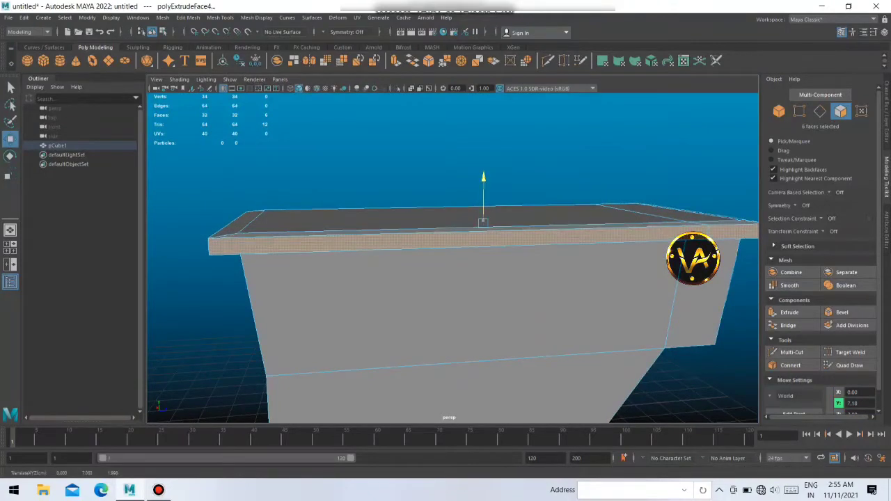
{"action": "left_click", "coordinate": [453, 153]}
{"action": "left_click_drag", "start_coordinate": [453, 279], "coordinate": [439, 303], "text": "alt"}
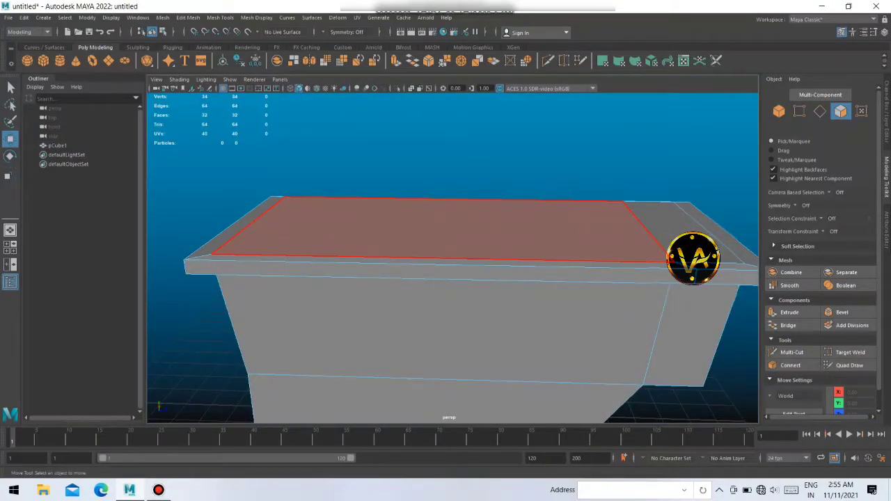
- Extrude the top face and push it down inside the rim as a recess
{"action": "left_click", "coordinate": [446, 222]}
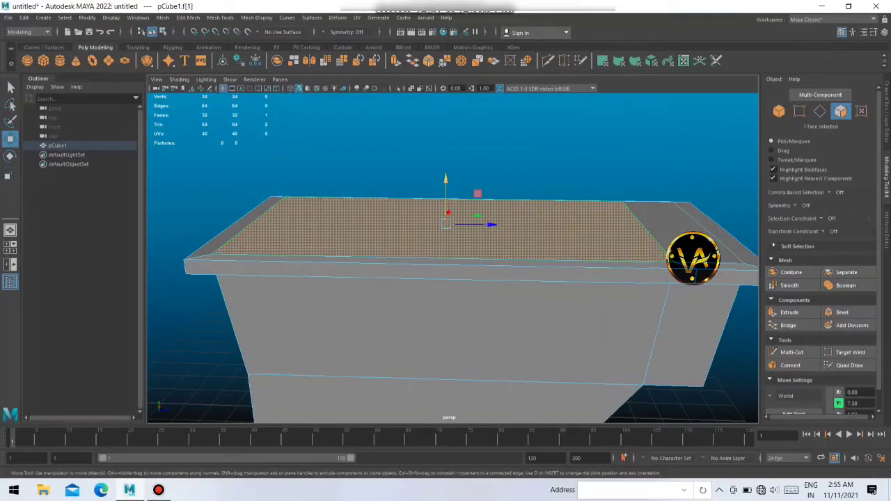
{"action": "key", "text": "ctrl+e"}
{"action": "left_click_drag", "start_coordinate": [445, 180], "coordinate": [446, 190]}
{"action": "left_click", "coordinate": [453, 153]}
{"action": "mouse_move", "coordinate": [446, 313]}
{"action": "left_mouse_down", "text": "alt"}
{"action": "mouse_move", "coordinate": [418, 307]}
{"action": "mouse_move", "coordinate": [459, 310]}
{"action": "mouse_move", "coordinate": [439, 307]}
{"action": "mouse_move", "coordinate": [473, 299]}
{"action": "mouse_move", "coordinate": [425, 289]}
{"action": "mouse_move", "coordinate": [417, 265]}
{"action": "mouse_move", "coordinate": [432, 230]}
{"action": "mouse_move", "coordinate": [453, 328]}
{"action": "mouse_move", "coordinate": [460, 299]}
{"action": "left_mouse_up", "text": "alt"}
- Extrude all of the box's faces, then return to object mode
{"action": "right_click_drag", "start_coordinate": [498, 257], "coordinate": [543, 224]}
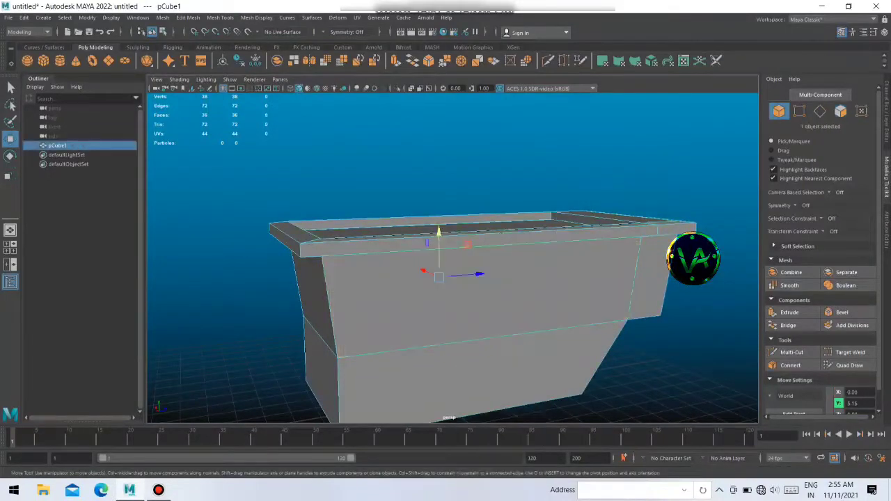
{"action": "left_click_drag", "start_coordinate": [460, 299], "coordinate": [460, 278], "text": "alt"}
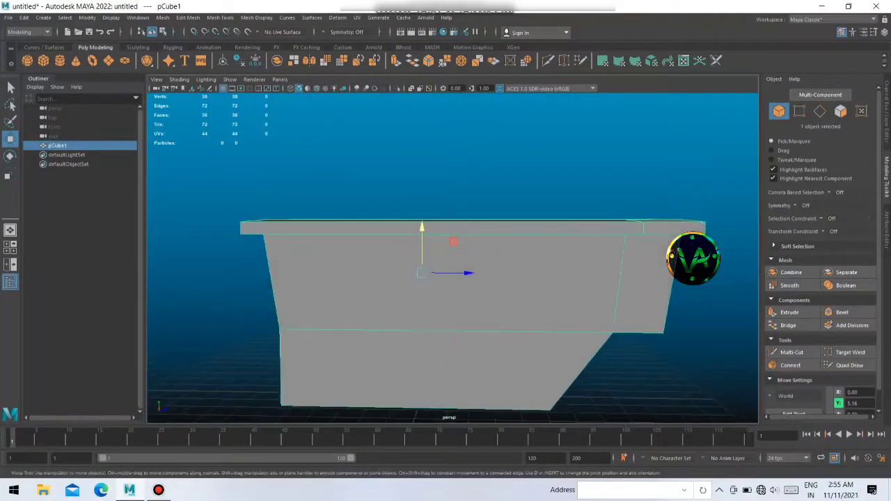
{"action": "right_click_drag", "start_coordinate": [529, 292], "coordinate": [529, 335]}
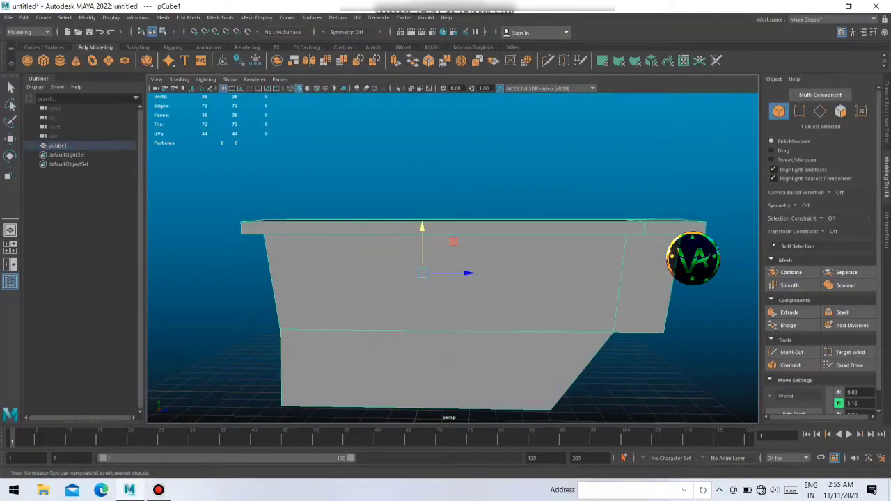
{"action": "left_click_drag", "start_coordinate": [209, 195], "coordinate": [731, 411]}
{"action": "key", "text": "ctrl+e"}
{"action": "key", "text": "F8"}
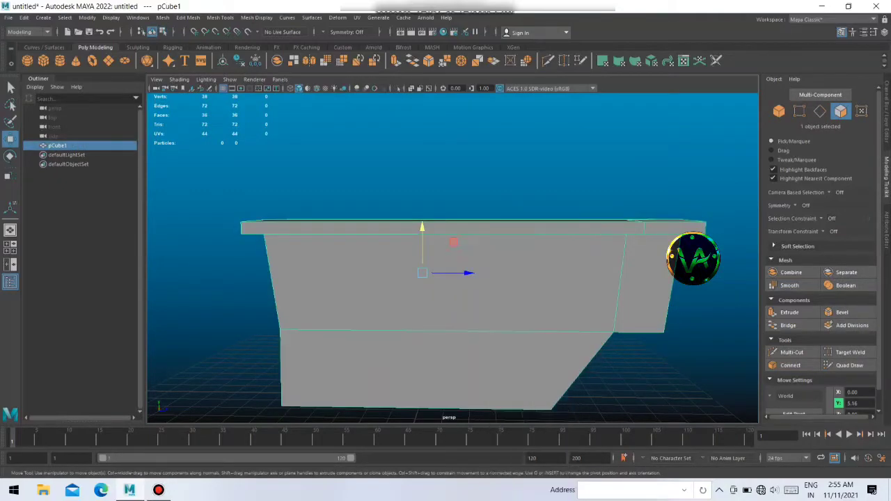
- Insert a first edge loop across the box and set loops to relative distance from edge
{"action": "right_click_drag", "start_coordinate": [502, 254], "coordinate": [477, 259], "text": "shift"}
{"action": "scroll", "coordinate": [452, 279], "scroll_direction": "down", "scroll_amount": 3}
{"action": "middle_click_drag", "start_coordinate": [453, 279], "coordinate": [524, 270], "text": "alt"}
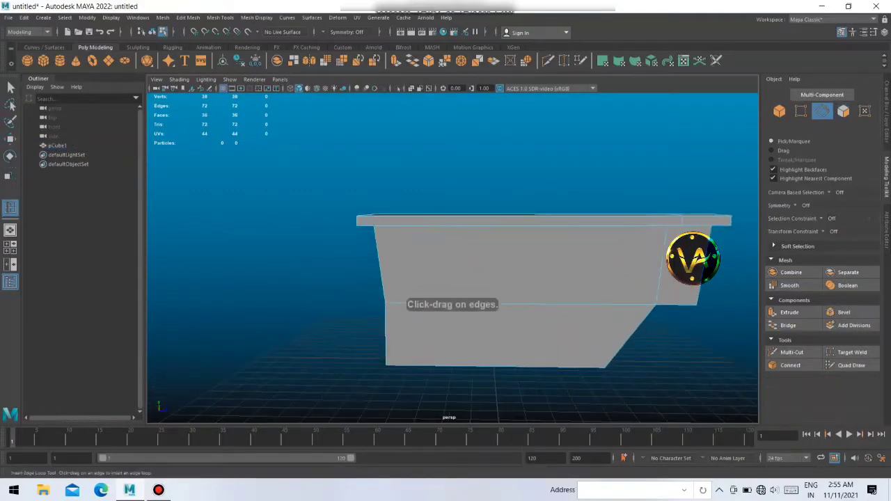
{"action": "left_click", "coordinate": [519, 303]}
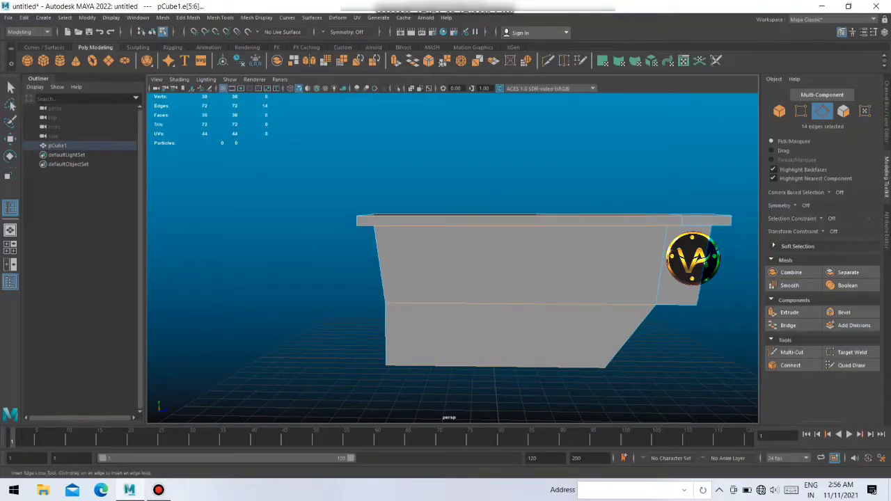
{"action": "right_click_drag", "start_coordinate": [435, 241], "coordinate": [442, 205], "text": "shift"}
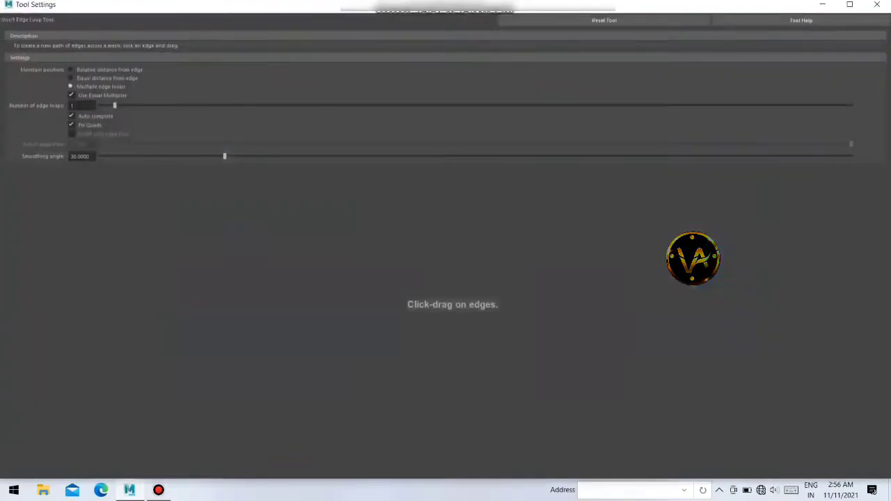
{"action": "left_click", "coordinate": [604, 20]}
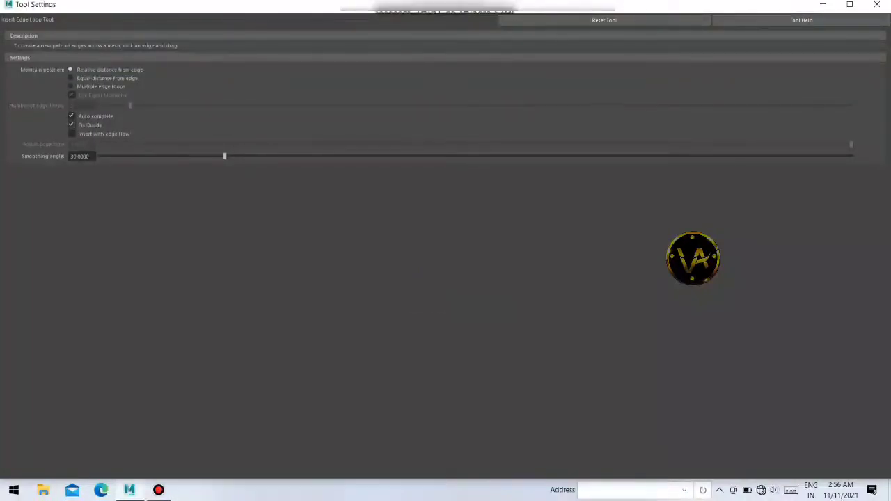
{"action": "left_click", "coordinate": [70, 69]}
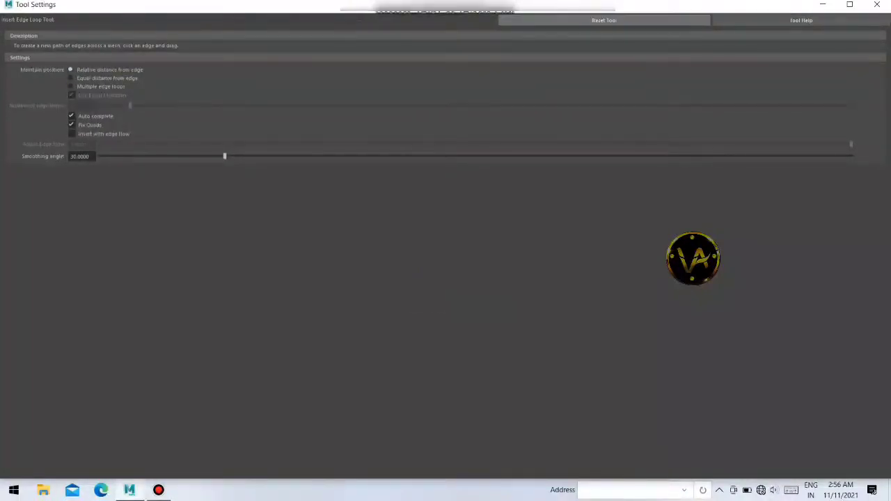
- Select a whole edge loop on the box, then return to object mode
{"action": "key", "text": "w"}
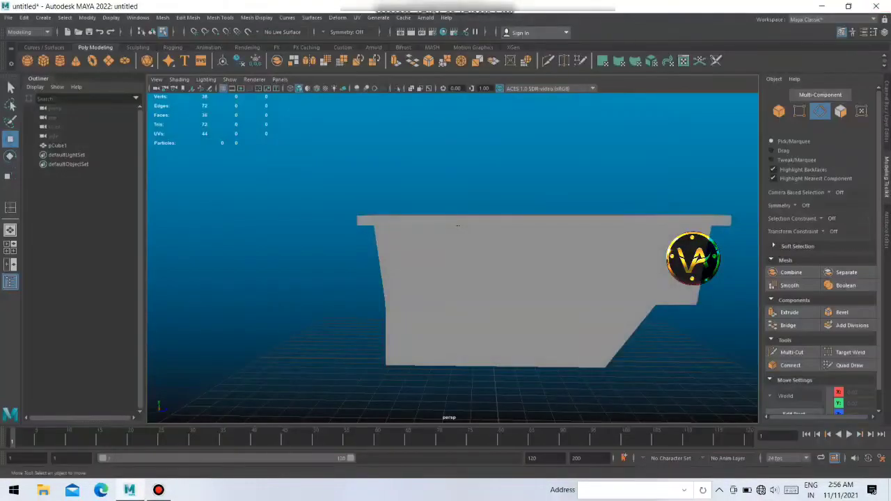
{"action": "double_click", "coordinate": [458, 225]}
{"action": "scroll", "coordinate": [557, 257], "scroll_direction": "up", "scroll_amount": 2}
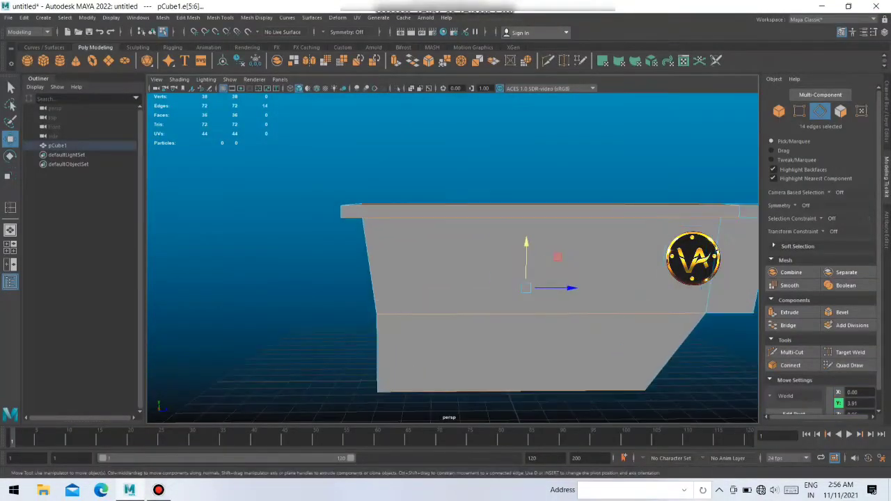
{"action": "right_click_drag", "start_coordinate": [510, 235], "coordinate": [557, 223]}
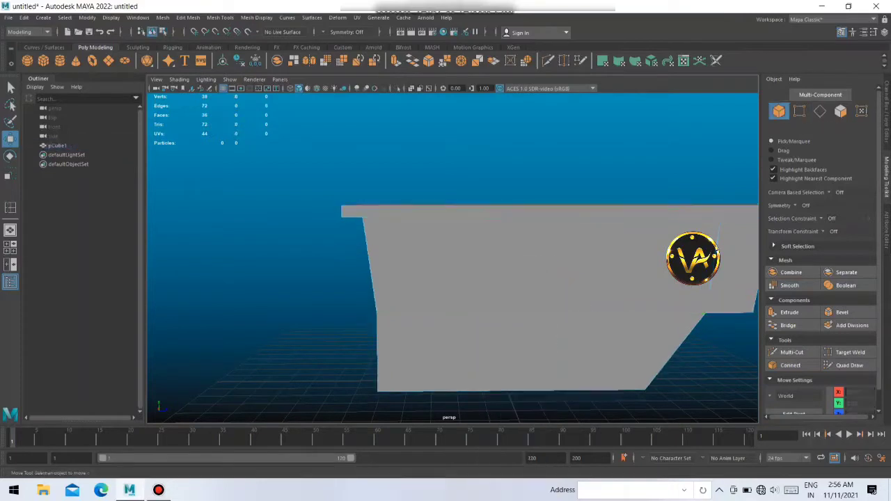
- Insert an edge loop near the rim with the Insert Edge Loop tool
{"action": "right_click", "coordinate": [439, 245], "text": "shift"}
{"action": "left_click", "coordinate": [381, 258]}
{"action": "scroll", "coordinate": [452, 278], "scroll_direction": "down", "scroll_amount": 5}
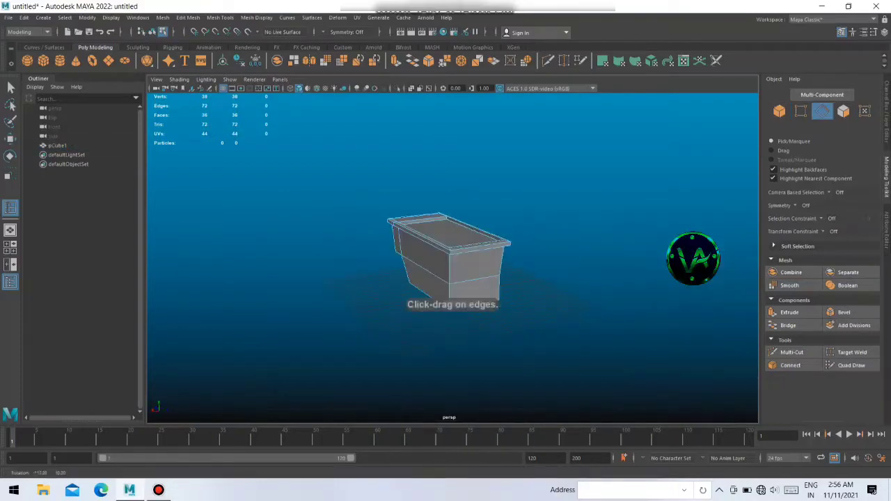
{"action": "mouse_move", "coordinate": [453, 279]}
{"action": "left_mouse_down", "text": "alt"}
{"action": "mouse_move", "coordinate": [417, 264]}
{"action": "mouse_move", "coordinate": [446, 306]}
{"action": "mouse_move", "coordinate": [452, 251]}
{"action": "mouse_move", "coordinate": [453, 265]}
{"action": "mouse_move", "coordinate": [480, 265]}
{"action": "left_mouse_up", "text": "alt"}
{"action": "scroll", "coordinate": [452, 278], "scroll_direction": "up", "scroll_amount": 4}
{"action": "scroll", "coordinate": [452, 278], "scroll_direction": "up", "scroll_amount": 3}
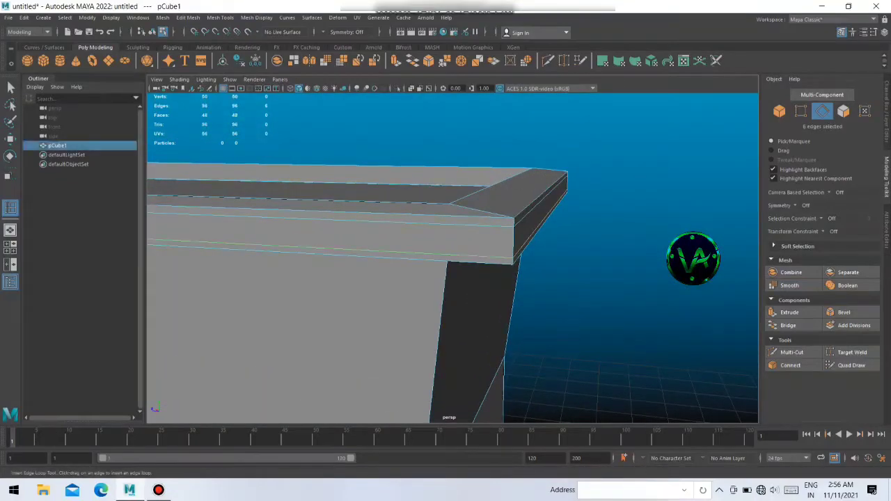
{"action": "left_click_drag", "start_coordinate": [453, 279], "coordinate": [439, 251], "text": "alt"}
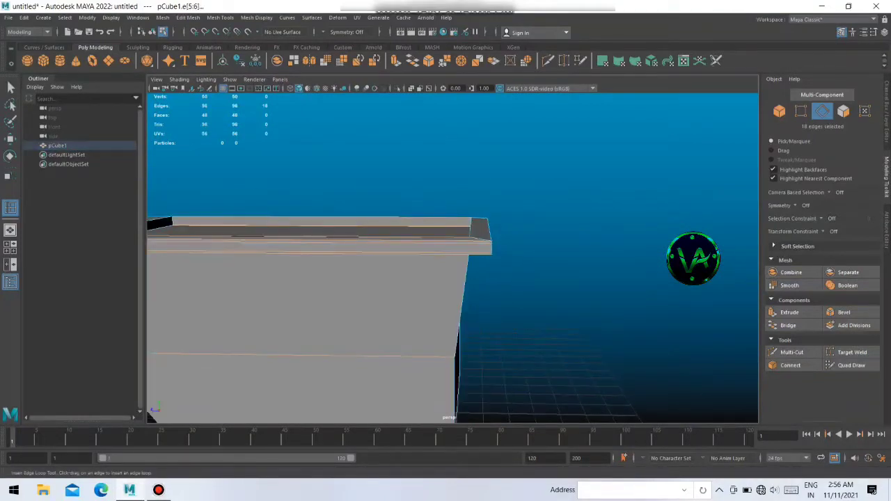
{"action": "left_click", "coordinate": [462, 236]}
- Add two more edge loops along the rim and upper body
{"action": "scroll", "coordinate": [453, 279], "scroll_direction": "down", "scroll_amount": 3}
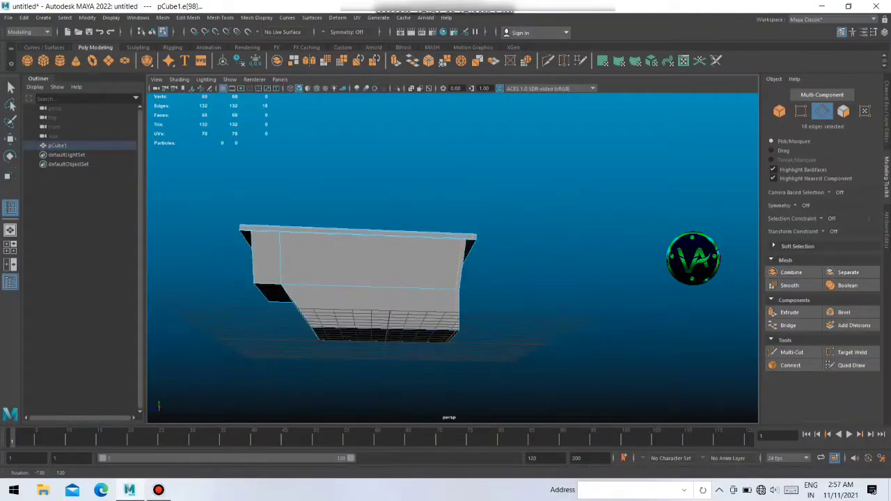
{"action": "left_click_drag", "start_coordinate": [453, 278], "coordinate": [453, 265], "text": "alt"}
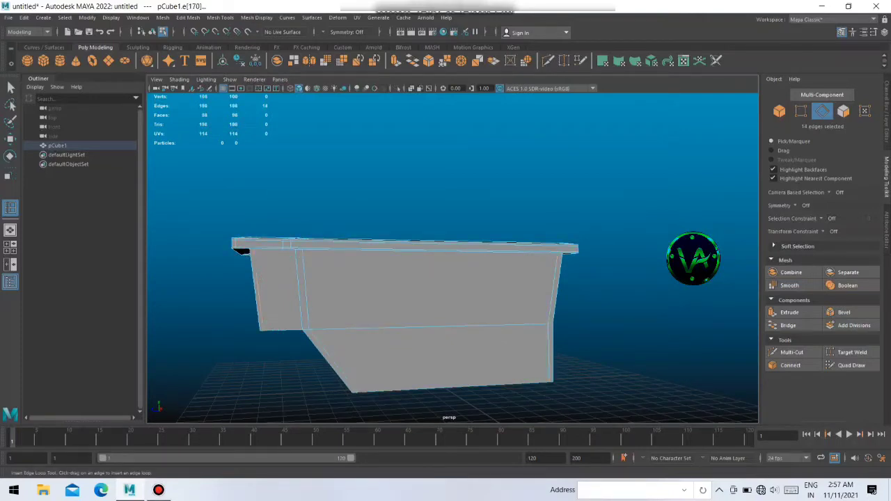
{"action": "mouse_move", "coordinate": [453, 279]}
{"action": "left_mouse_down", "text": "alt"}
{"action": "mouse_move", "coordinate": [439, 272]}
{"action": "mouse_move", "coordinate": [425, 292]}
{"action": "mouse_move", "coordinate": [404, 250]}
{"action": "mouse_move", "coordinate": [446, 265]}
{"action": "mouse_move", "coordinate": [425, 237]}
{"action": "mouse_move", "coordinate": [439, 258]}
{"action": "left_mouse_up", "text": "alt"}
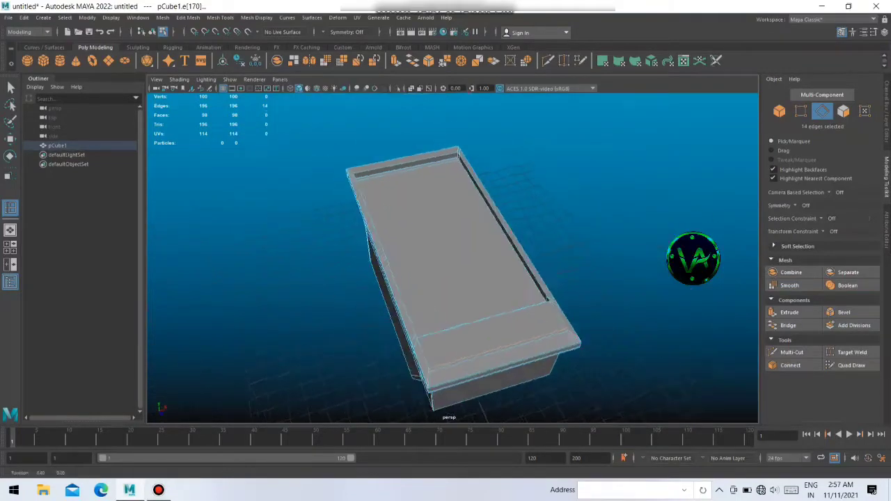
{"action": "scroll", "coordinate": [453, 279], "scroll_direction": "up", "scroll_amount": 5}
{"action": "scroll", "coordinate": [453, 279], "scroll_direction": "up", "scroll_amount": 2}
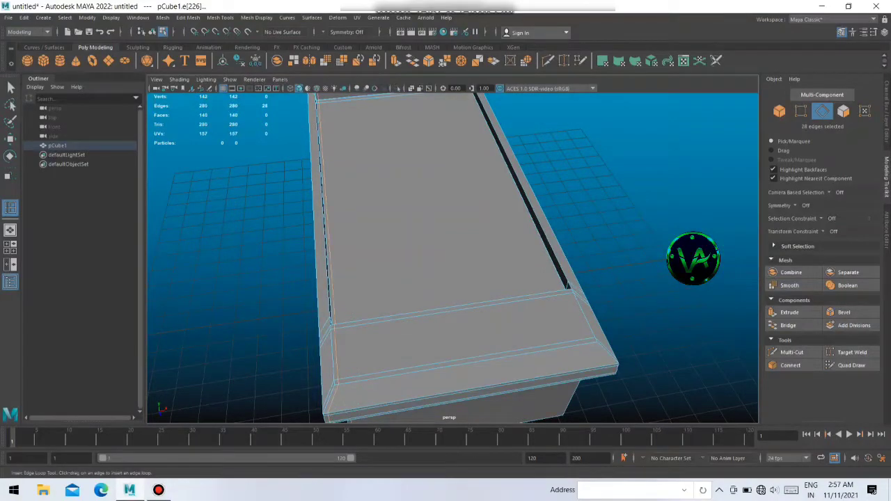
{"action": "left_click", "coordinate": [567, 285]}
{"action": "scroll", "coordinate": [568, 285], "scroll_direction": "down", "scroll_amount": 5}
{"action": "left_click_drag", "start_coordinate": [567, 285], "coordinate": [544, 208], "text": "alt"}
{"action": "scroll", "coordinate": [543, 209], "scroll_direction": "up", "scroll_amount": 4}
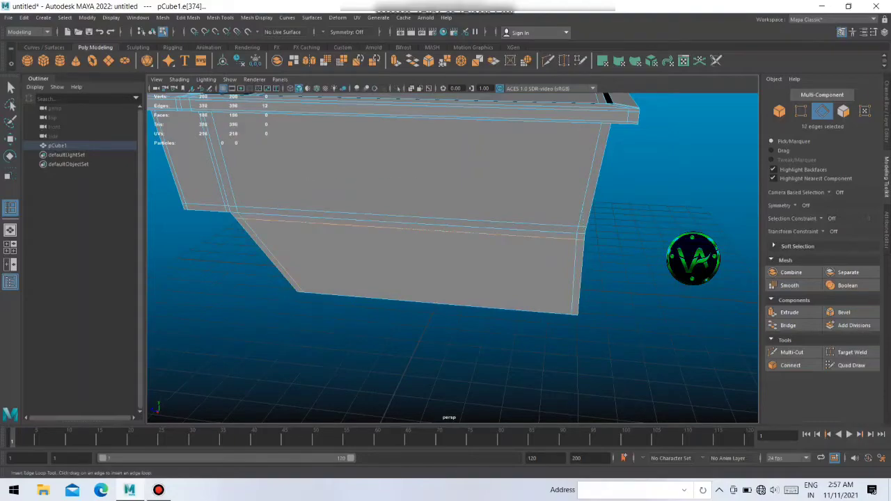
{"action": "left_click", "coordinate": [431, 230]}
- Insert a further horizontal edge loop around the box body
{"action": "mouse_move", "coordinate": [432, 229]}
{"action": "left_mouse_down", "text": "alt"}
{"action": "mouse_move", "coordinate": [418, 181]}
{"action": "mouse_move", "coordinate": [432, 209]}
{"action": "left_mouse_up", "text": "alt"}
{"action": "scroll", "coordinate": [418, 181], "scroll_direction": "up", "scroll_amount": 3}
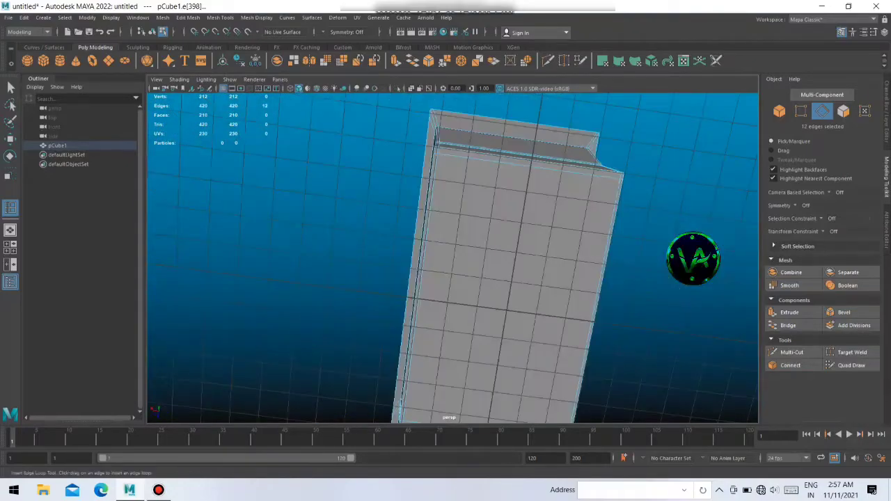
{"action": "left_click_drag", "start_coordinate": [452, 258], "coordinate": [467, 174], "text": "alt"}
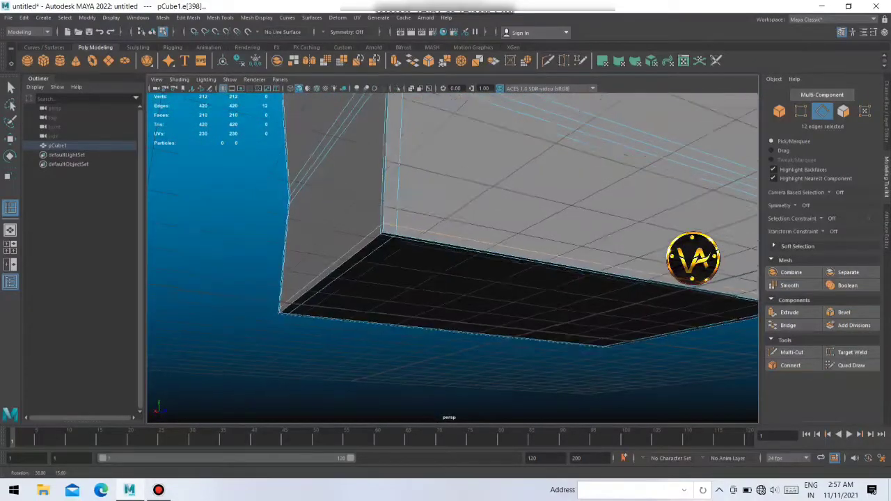
{"action": "scroll", "coordinate": [452, 258], "scroll_direction": "down", "scroll_amount": 5}
{"action": "left_click_drag", "start_coordinate": [453, 257], "coordinate": [459, 181], "text": "alt"}
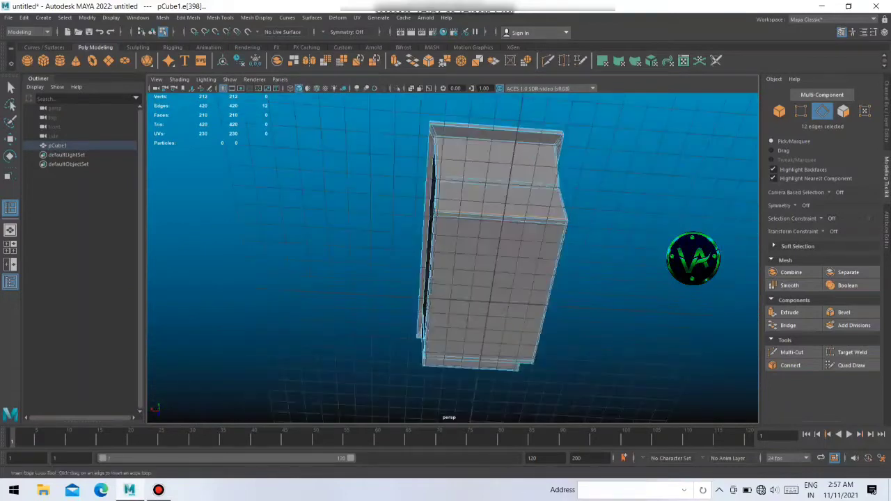
{"action": "left_click_drag", "start_coordinate": [487, 244], "coordinate": [488, 209], "text": "alt"}
{"action": "scroll", "coordinate": [557, 244], "scroll_direction": "up", "scroll_amount": 4}
{"action": "scroll", "coordinate": [557, 244], "scroll_direction": "down", "scroll_amount": 3}
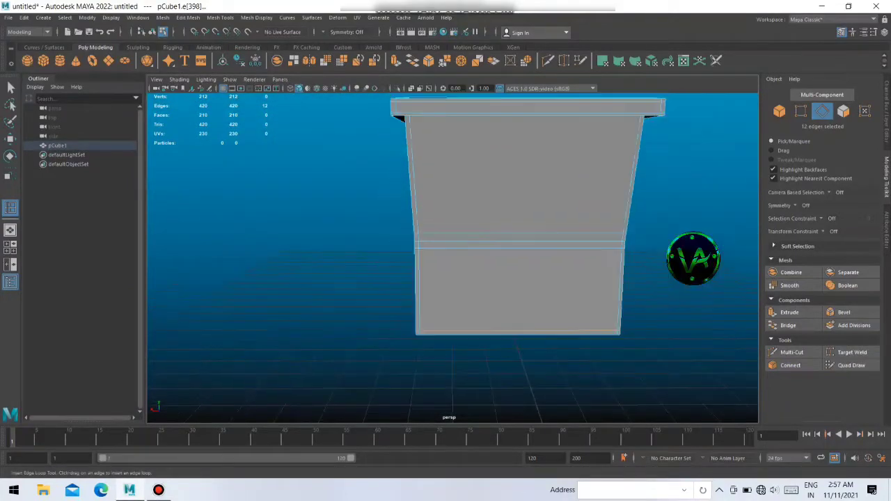
{"action": "left_click_drag", "start_coordinate": [487, 244], "coordinate": [362, 229], "text": "alt"}
{"action": "left_click", "coordinate": [282, 195]}
{"action": "mouse_move", "coordinate": [452, 244]}
{"action": "left_mouse_down", "text": "alt"}
{"action": "mouse_move", "coordinate": [376, 233]}
{"action": "mouse_move", "coordinate": [362, 264]}
{"action": "mouse_move", "coordinate": [411, 181]}
{"action": "mouse_move", "coordinate": [425, 230]}
{"action": "mouse_move", "coordinate": [397, 278]}
{"action": "left_mouse_up", "text": "alt"}
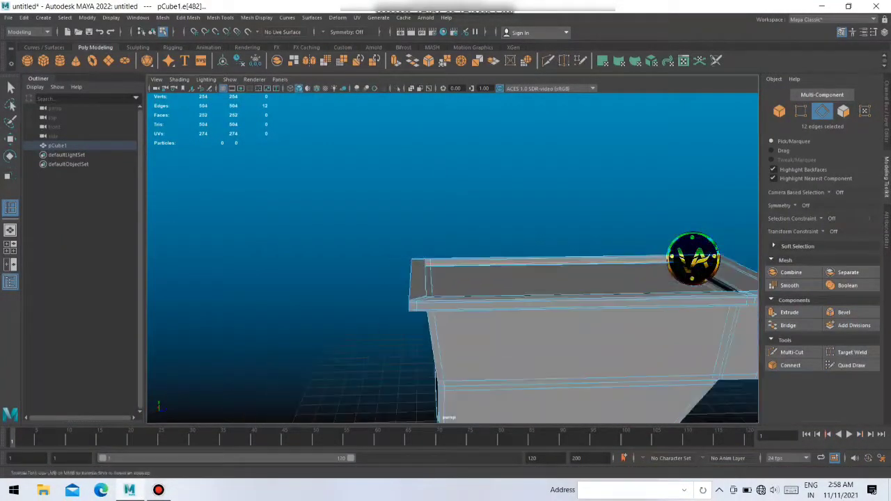
{"action": "scroll", "coordinate": [529, 307], "scroll_direction": "down", "scroll_amount": 3}
- Return pCube1 to object mode and orbit around it to reselect the whole box
{"action": "right_click_drag", "start_coordinate": [552, 235], "coordinate": [603, 223]}
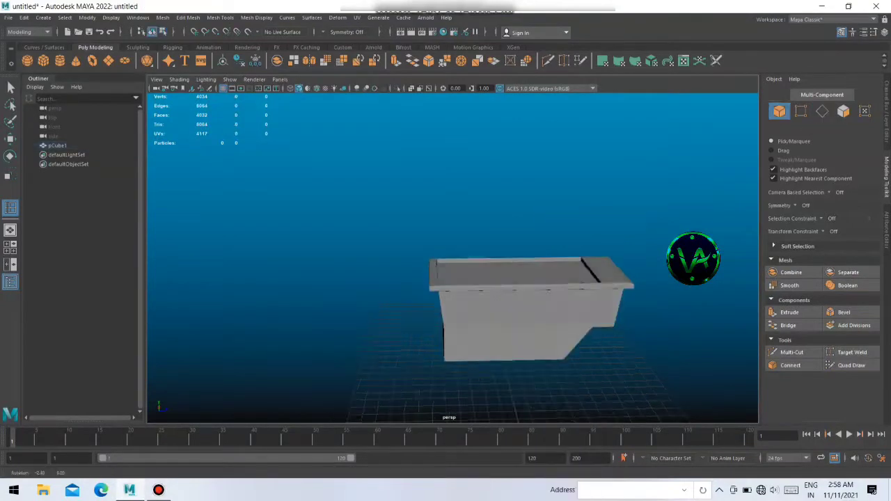
{"action": "scroll", "coordinate": [516, 313], "scroll_direction": "up", "scroll_amount": 5}
{"action": "mouse_move", "coordinate": [453, 279]}
{"action": "left_mouse_down", "text": "alt"}
{"action": "mouse_move", "coordinate": [418, 271]}
{"action": "mouse_move", "coordinate": [390, 292]}
{"action": "mouse_move", "coordinate": [362, 265]}
{"action": "mouse_move", "coordinate": [327, 258]}
{"action": "left_mouse_up", "text": "alt"}
{"action": "left_click", "coordinate": [313, 278]}
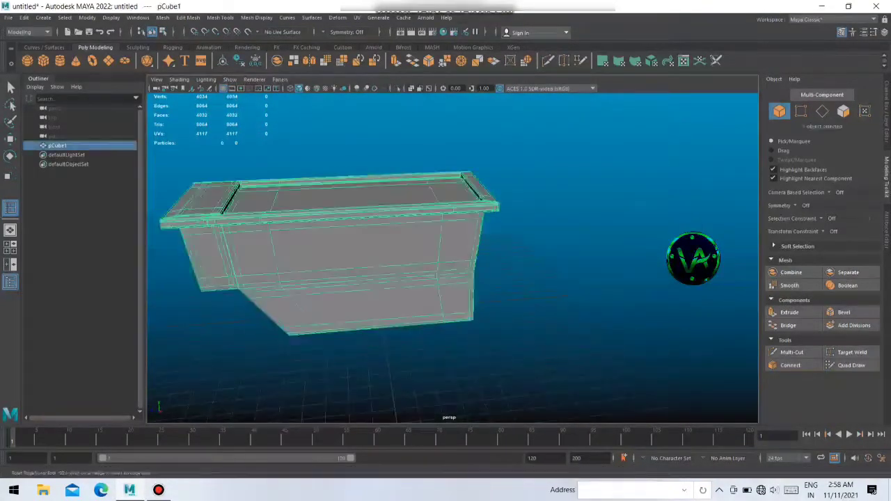
{"action": "scroll", "coordinate": [299, 292], "scroll_direction": "up", "scroll_amount": 5}
{"action": "mouse_move", "coordinate": [348, 293]}
{"action": "left_mouse_down", "text": "alt"}
{"action": "mouse_move", "coordinate": [305, 333]}
{"action": "mouse_move", "coordinate": [348, 279]}
{"action": "mouse_move", "coordinate": [376, 261]}
{"action": "mouse_move", "coordinate": [401, 345]}
{"action": "left_mouse_up", "text": "alt"}
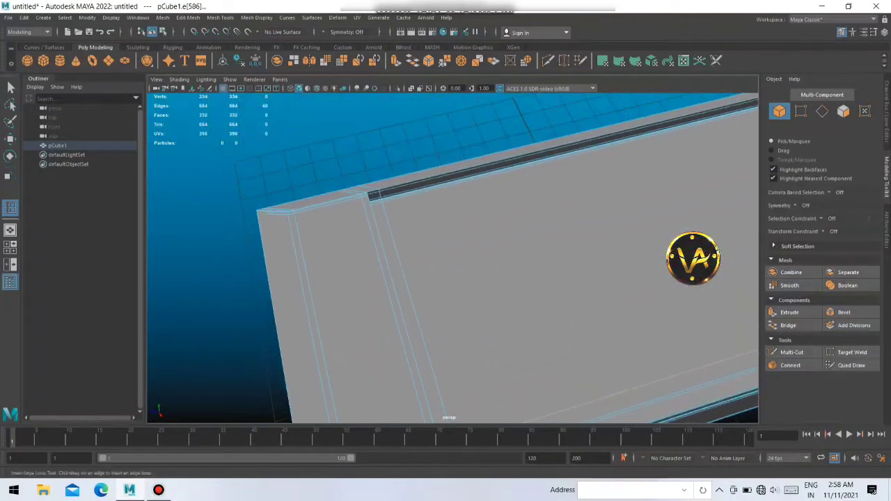
{"action": "scroll", "coordinate": [453, 258], "scroll_direction": "down", "scroll_amount": 5}
{"action": "mouse_move", "coordinate": [418, 279]}
{"action": "left_mouse_down", "text": "alt"}
{"action": "mouse_move", "coordinate": [446, 292]}
{"action": "mouse_move", "coordinate": [418, 251]}
{"action": "left_mouse_up", "text": "alt"}
{"action": "scroll", "coordinate": [453, 292], "scroll_direction": "up", "scroll_amount": 5}
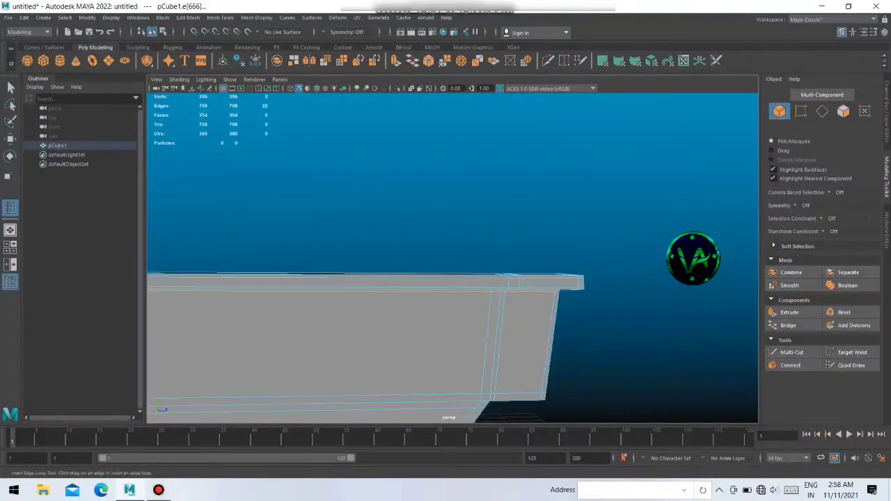
{"action": "scroll", "coordinate": [452, 292], "scroll_direction": "down", "scroll_amount": 3}
{"action": "scroll", "coordinate": [453, 293], "scroll_direction": "down", "scroll_amount": 3}
{"action": "left_click_drag", "start_coordinate": [417, 278], "coordinate": [459, 321], "text": "alt"}
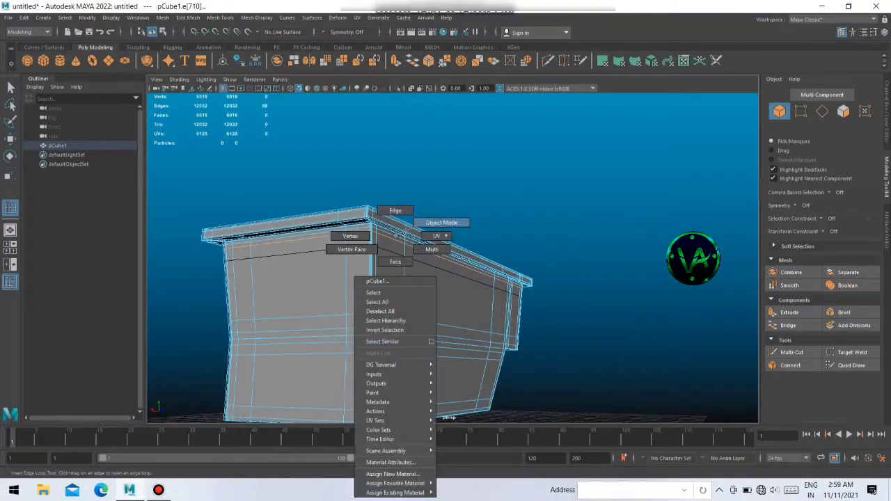
{"action": "right_click_drag", "start_coordinate": [432, 240], "coordinate": [397, 230]}
{"action": "scroll", "coordinate": [432, 278], "scroll_direction": "down", "scroll_amount": 5}
{"action": "left_click_drag", "start_coordinate": [431, 279], "coordinate": [432, 250], "text": "alt"}
{"action": "scroll", "coordinate": [432, 279], "scroll_direction": "up", "scroll_amount": 6}
{"action": "left_click_drag", "start_coordinate": [452, 278], "coordinate": [397, 230], "text": "alt"}
{"action": "left_click", "coordinate": [487, 279]}
- Turn off smooth preview and insert edge loops along the box's lip and top slab
{"action": "key", "text": "ctrl+z"}
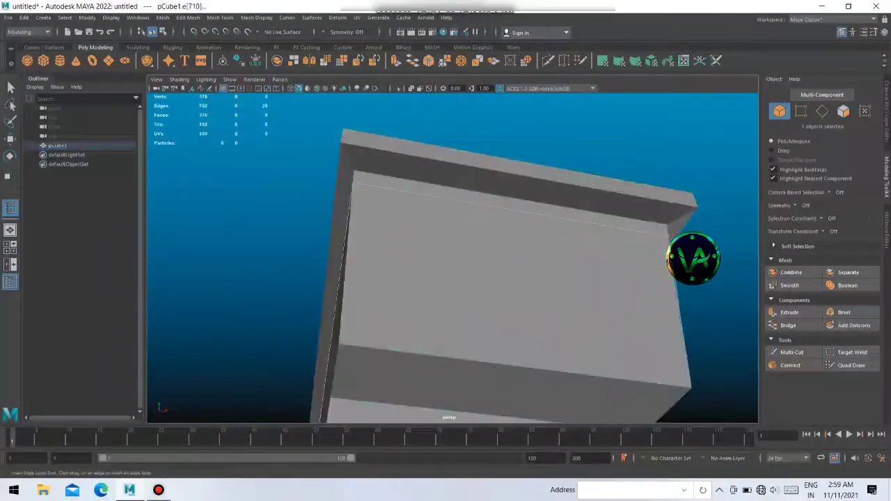
{"action": "scroll", "coordinate": [452, 258], "scroll_direction": "up", "scroll_amount": 3}
{"action": "left_click", "coordinate": [695, 261]}
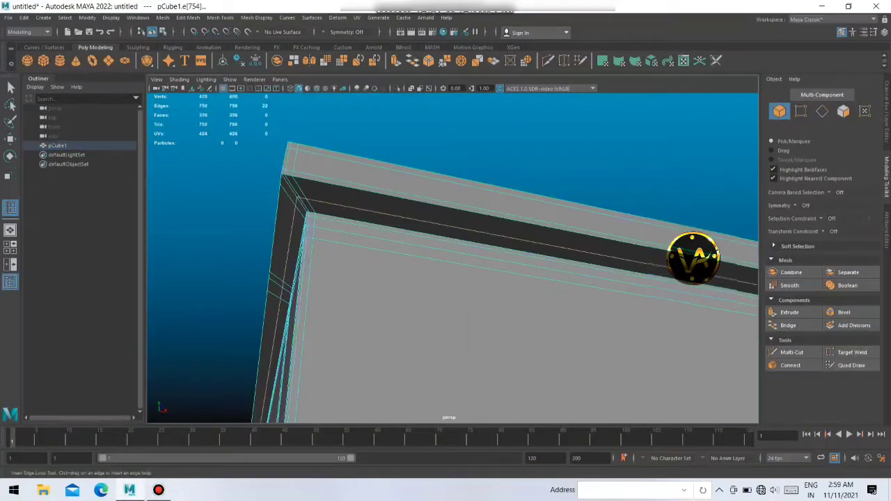
{"action": "left_click_drag", "start_coordinate": [452, 279], "coordinate": [418, 236], "text": "alt"}
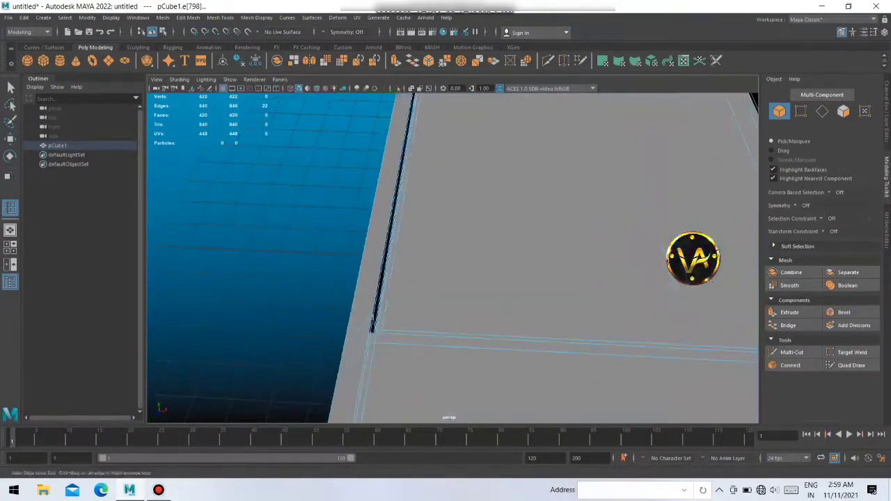
{"action": "left_click", "coordinate": [695, 261]}
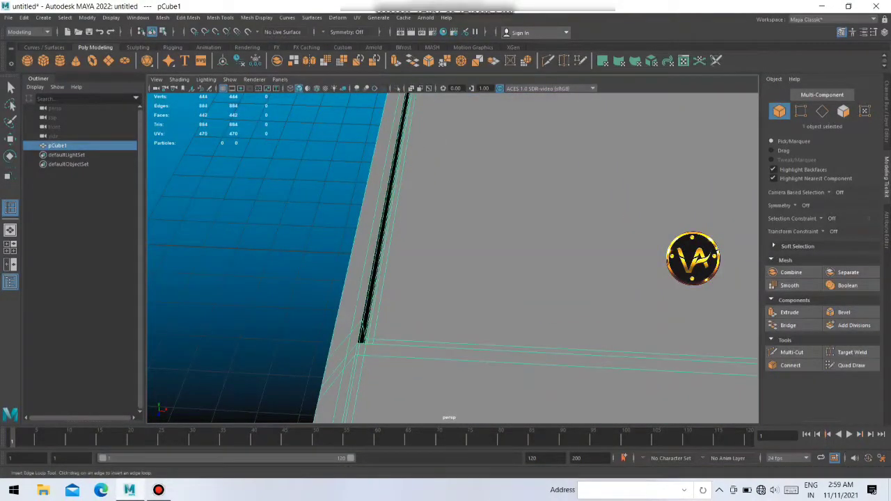
{"action": "left_click_drag", "start_coordinate": [452, 278], "coordinate": [418, 264], "text": "alt"}
{"action": "left_click", "coordinate": [571, 327]}
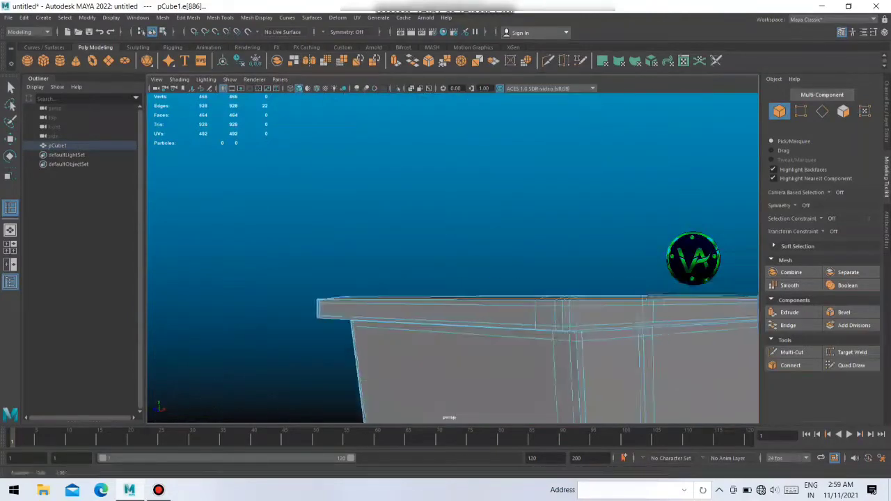
- Switch the box back to object mode via the marking menu and select it
{"action": "mouse_move", "coordinate": [453, 314]}
{"action": "left_mouse_down", "text": "alt"}
{"action": "mouse_move", "coordinate": [502, 292]}
{"action": "mouse_move", "coordinate": [504, 236]}
{"action": "left_mouse_up", "text": "alt"}
{"action": "right_click_drag", "start_coordinate": [505, 235], "coordinate": [551, 223]}
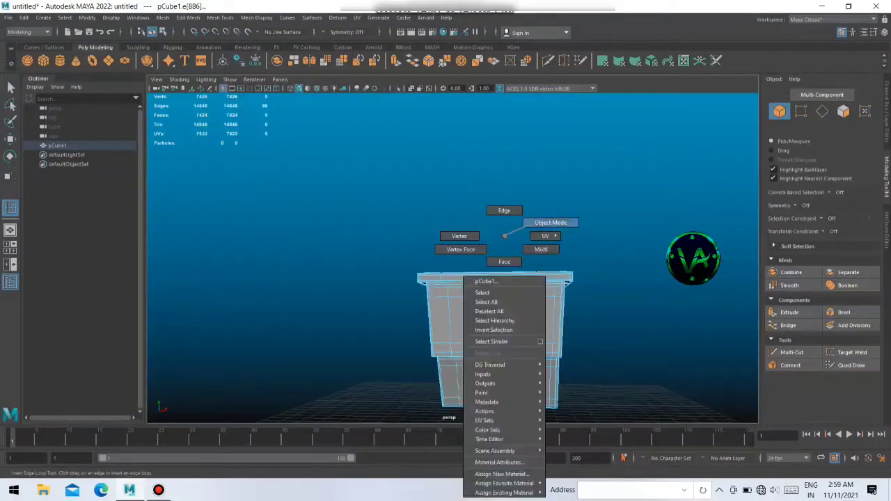
{"action": "mouse_move", "coordinate": [488, 313]}
{"action": "left_mouse_down", "text": "alt"}
{"action": "mouse_move", "coordinate": [453, 292]}
{"action": "mouse_move", "coordinate": [445, 264]}
{"action": "mouse_move", "coordinate": [557, 292]}
{"action": "left_mouse_up", "text": "alt"}
{"action": "scroll", "coordinate": [418, 293], "scroll_direction": "up", "scroll_amount": 5}
{"action": "left_click", "coordinate": [523, 314]}
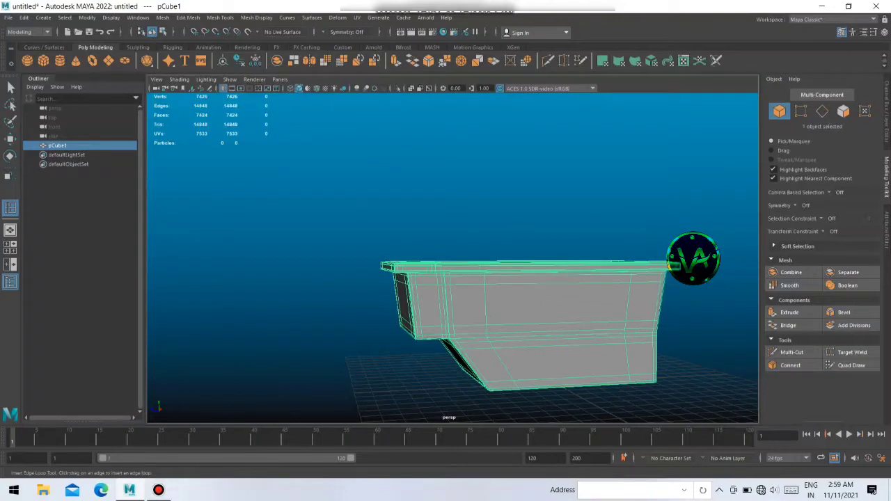
- Raise pCube1 higher in Y above the grid, then deselect it
{"action": "key", "text": "w"}
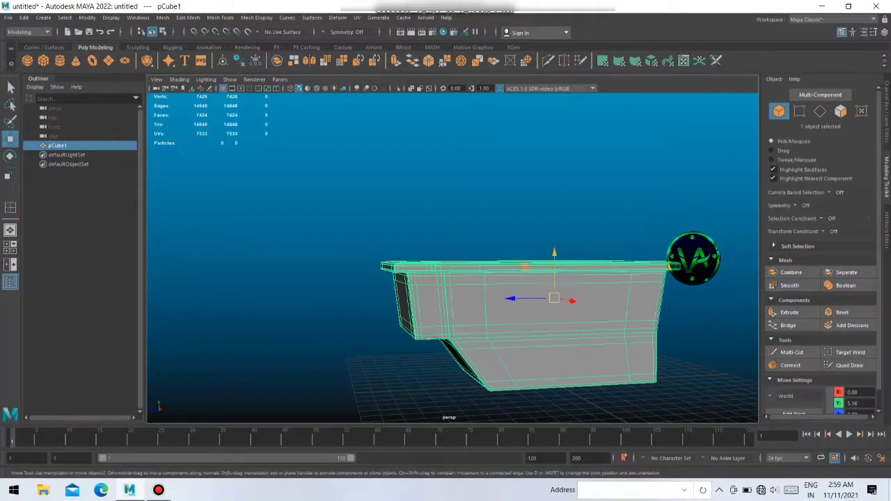
{"action": "left_click_drag", "start_coordinate": [554, 261], "coordinate": [555, 198]}
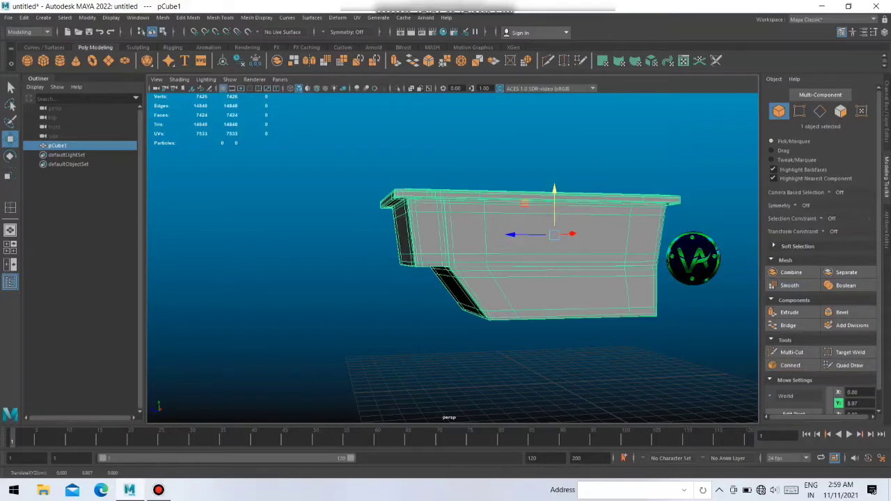
{"action": "mouse_move", "coordinate": [529, 264]}
{"action": "left_mouse_down", "text": "alt"}
{"action": "mouse_move", "coordinate": [488, 264]}
{"action": "mouse_move", "coordinate": [446, 292]}
{"action": "mouse_move", "coordinate": [487, 306]}
{"action": "mouse_move", "coordinate": [543, 258]}
{"action": "left_mouse_up", "text": "alt"}
{"action": "left_click", "coordinate": [244, 334]}
{"action": "scroll", "coordinate": [522, 250], "scroll_direction": "down", "scroll_amount": 3}
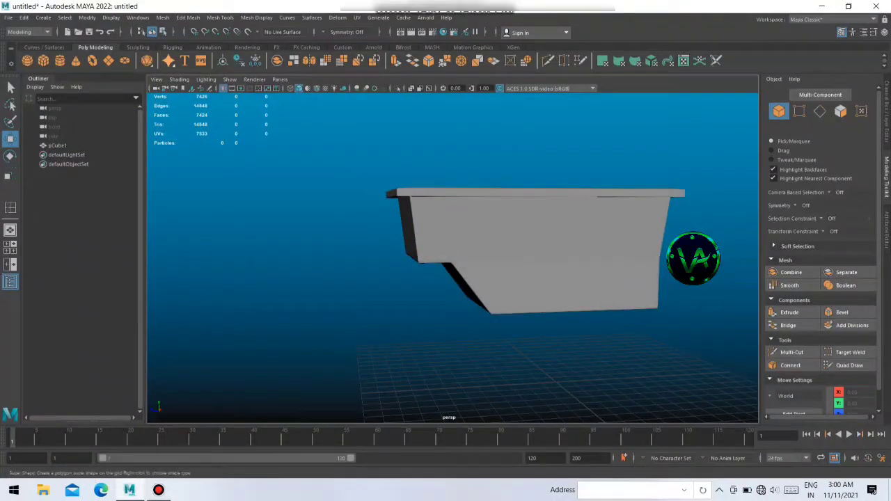
- Create a pipe primitive, lift it, and scale it into a flat, wide ring
{"action": "right_click", "coordinate": [147, 61]}
{"action": "left_click", "coordinate": [188, 112]}
{"action": "mouse_move", "coordinate": [453, 279]}
{"action": "left_mouse_down", "text": "alt"}
{"action": "mouse_move", "coordinate": [487, 265]}
{"action": "mouse_move", "coordinate": [502, 272]}
{"action": "left_mouse_up", "text": "alt"}
{"action": "left_click_drag", "start_coordinate": [521, 320], "coordinate": [523, 201]}
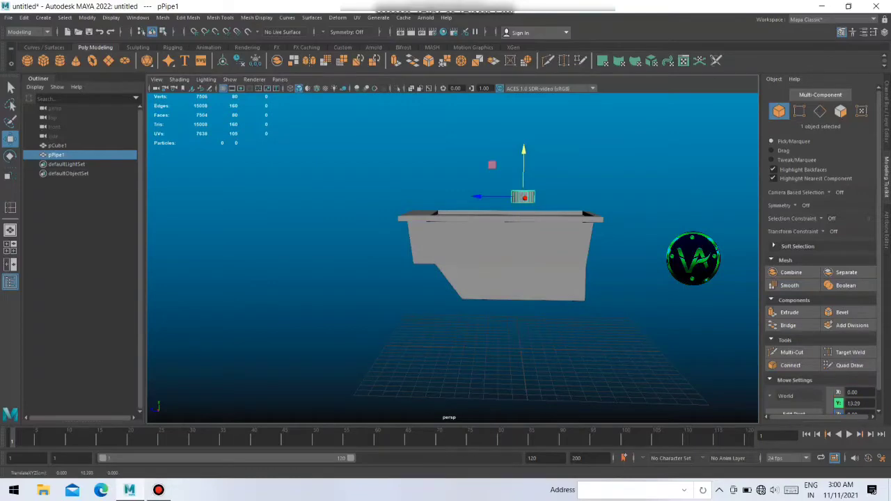
{"action": "key", "text": "r"}
{"action": "mouse_move", "coordinate": [522, 278]}
{"action": "left_mouse_down", "text": "alt"}
{"action": "mouse_move", "coordinate": [487, 223]}
{"action": "mouse_move", "coordinate": [452, 265]}
{"action": "mouse_move", "coordinate": [446, 208]}
{"action": "mouse_move", "coordinate": [453, 223]}
{"action": "left_mouse_up", "text": "alt"}
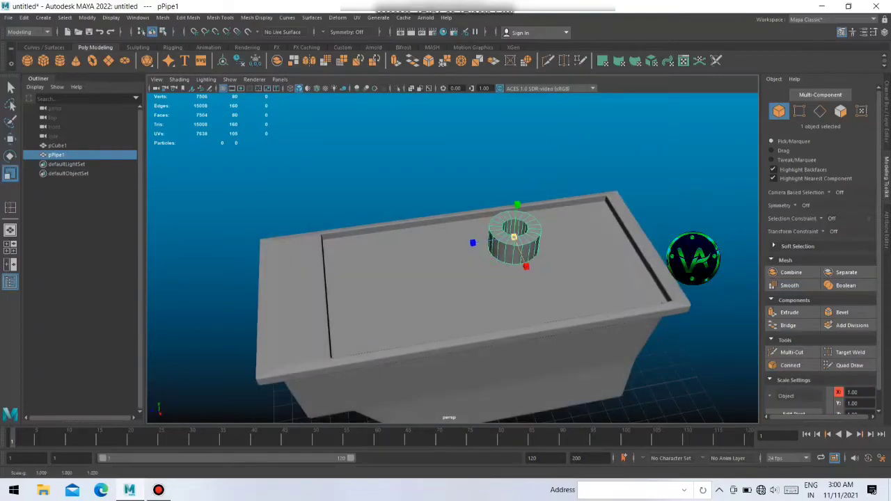
{"action": "left_click_drag", "start_coordinate": [514, 237], "coordinate": [557, 237]}
{"action": "left_click_drag", "start_coordinate": [501, 251], "coordinate": [487, 293], "text": "alt"}
{"action": "mouse_move", "coordinate": [476, 195]}
{"action": "left_mouse_down"}
{"action": "mouse_move", "coordinate": [475, 334]}
{"action": "mouse_move", "coordinate": [446, 264]}
{"action": "mouse_move", "coordinate": [418, 230]}
{"action": "left_mouse_up"}
- Move the pipe out along X to about 21.01, beside the cart
{"action": "key", "text": "w"}
{"action": "mouse_move", "coordinate": [407, 279]}
{"action": "left_mouse_down"}
{"action": "mouse_move", "coordinate": [536, 279]}
{"action": "mouse_move", "coordinate": [550, 292]}
{"action": "mouse_move", "coordinate": [488, 208]}
{"action": "left_mouse_up"}
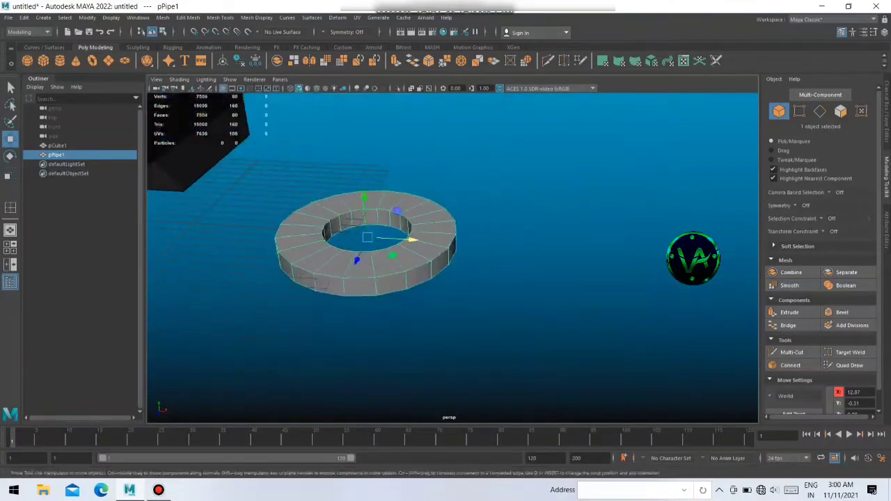
{"action": "left_click_drag", "start_coordinate": [411, 239], "coordinate": [507, 241]}
{"action": "right_click_drag", "start_coordinate": [507, 241], "coordinate": [550, 241], "text": "alt"}
{"action": "left_click_drag", "start_coordinate": [550, 241], "coordinate": [446, 230], "text": "alt"}
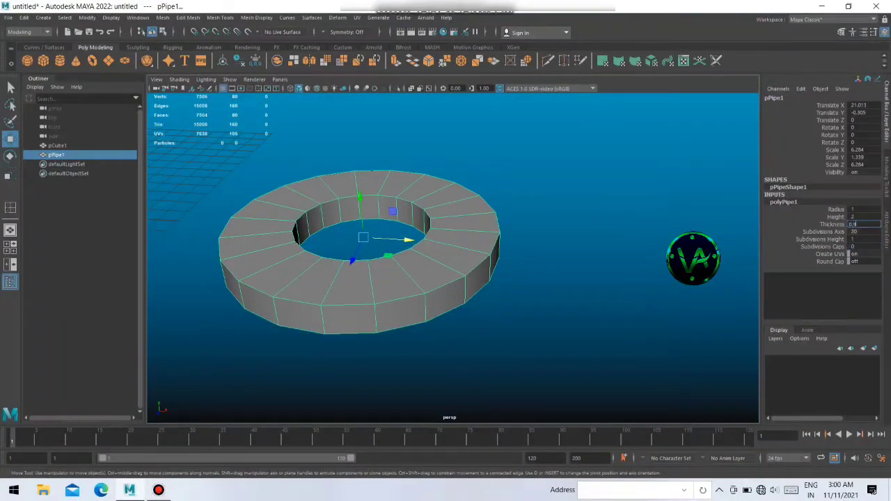
- Set the pipe's Thickness to 0.1 in the polyPipe1 inputs
{"action": "key", "text": "Return"}
{"action": "left_click", "coordinate": [783, 202]}
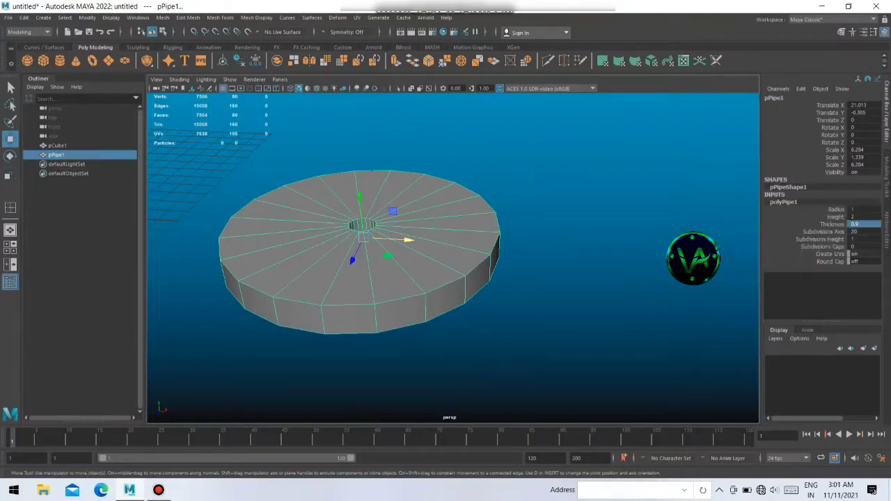
{"action": "type", "text": "0.1"}
{"action": "key", "text": "Return"}
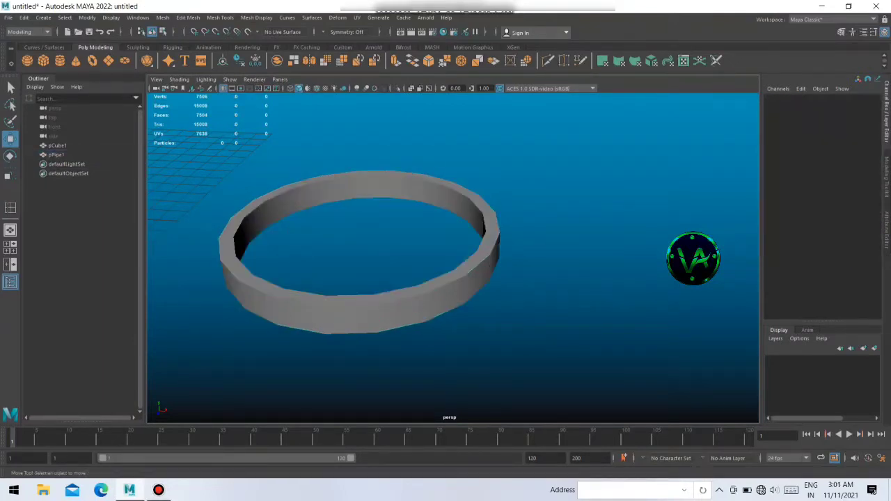
{"action": "left_click_drag", "start_coordinate": [453, 243], "coordinate": [453, 313], "text": "alt"}
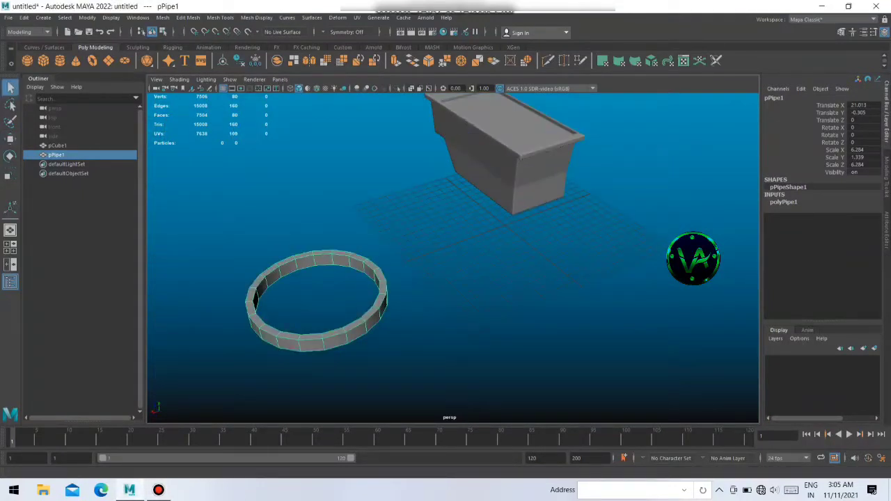
- Give the ring 32 axis subdivisions and raise it to Translate Y 6.005
{"action": "left_click", "coordinate": [783, 202]}
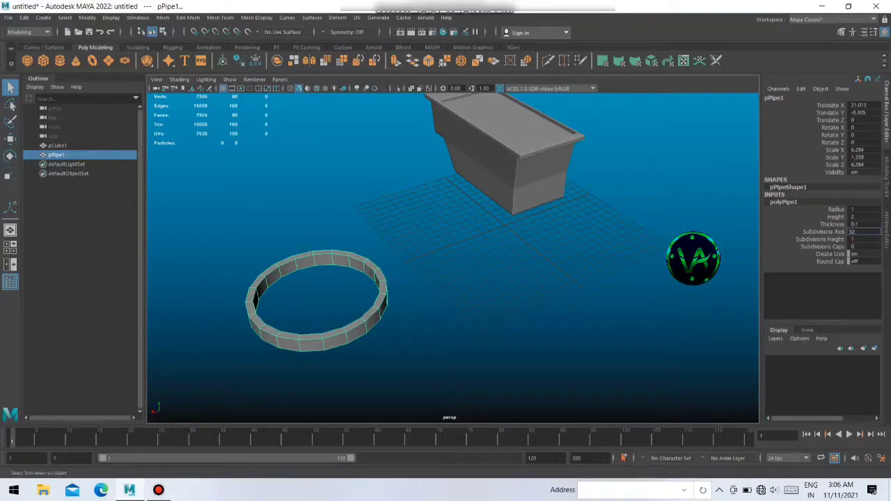
{"action": "key", "text": "Return"}
{"action": "left_click_drag", "start_coordinate": [453, 292], "coordinate": [487, 237], "text": "alt"}
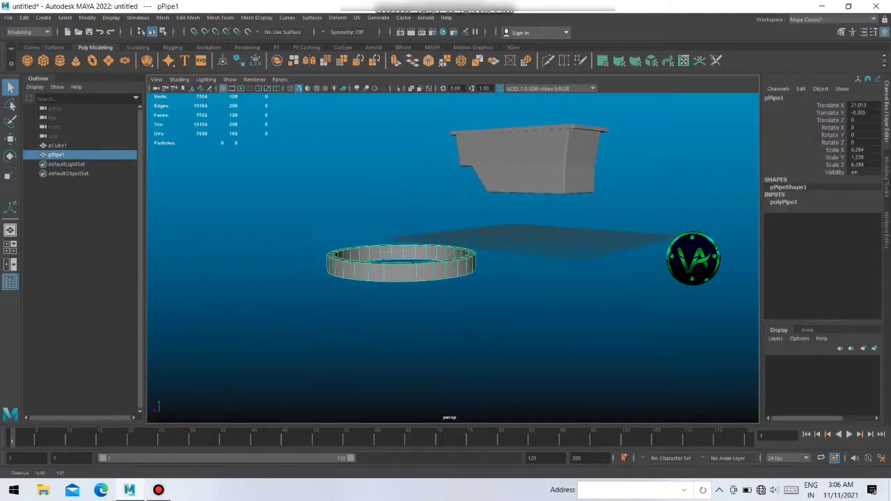
{"action": "key", "text": "w"}
{"action": "left_click_drag", "start_coordinate": [401, 229], "coordinate": [402, 154]}
{"action": "mouse_move", "coordinate": [487, 292]}
{"action": "left_mouse_down", "text": "alt"}
{"action": "mouse_move", "coordinate": [459, 265]}
{"action": "mouse_move", "coordinate": [446, 237]}
{"action": "mouse_move", "coordinate": [453, 222]}
{"action": "left_mouse_up", "text": "alt"}
- Rotate the ring roughly upright, then reselect it after orbiting to a lower view
{"action": "key", "text": "e"}
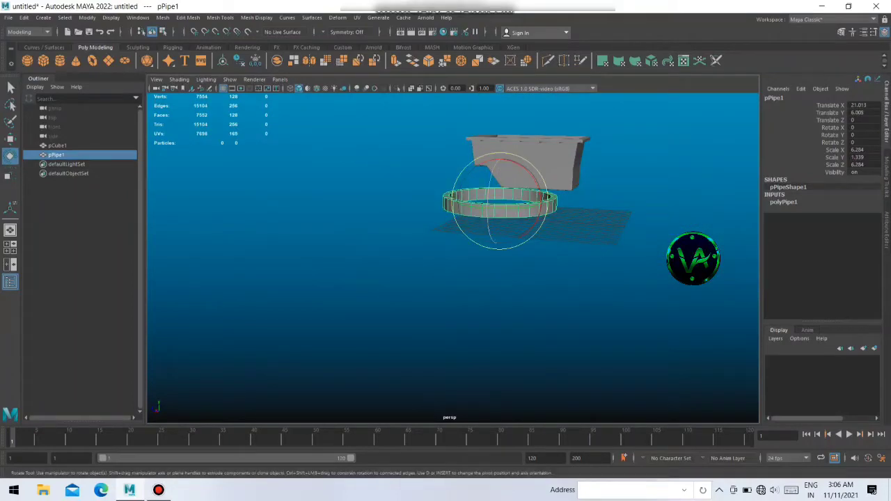
{"action": "left_click_drag", "start_coordinate": [529, 209], "coordinate": [529, 250]}
{"action": "left_click_drag", "start_coordinate": [487, 293], "coordinate": [431, 265], "text": "alt"}
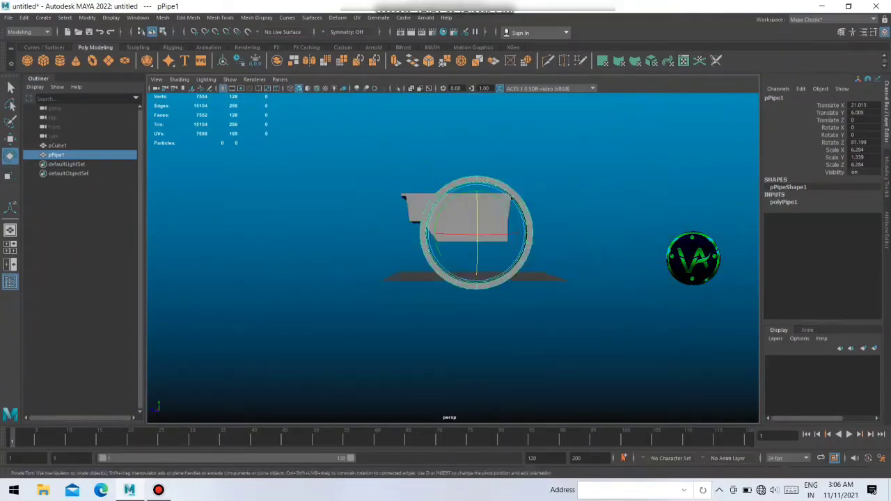
{"action": "scroll", "coordinate": [390, 258], "scroll_direction": "up", "scroll_amount": 2}
{"action": "scroll", "coordinate": [390, 258], "scroll_direction": "up", "scroll_amount": 2}
{"action": "scroll", "coordinate": [390, 257], "scroll_direction": "down", "scroll_amount": 1}
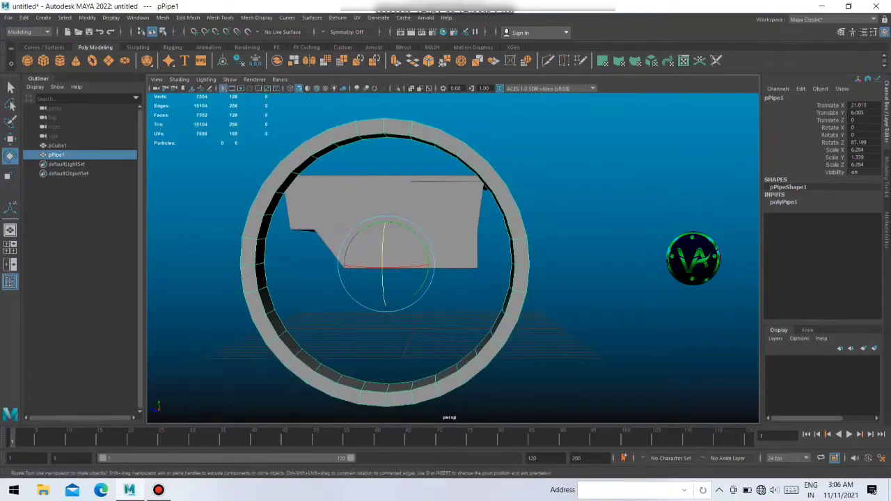
{"action": "right_click", "coordinate": [387, 174]}
{"action": "key", "text": "Escape"}
{"action": "left_click_drag", "start_coordinate": [487, 313], "coordinate": [452, 362], "text": "alt"}
{"action": "left_click", "coordinate": [417, 292]}
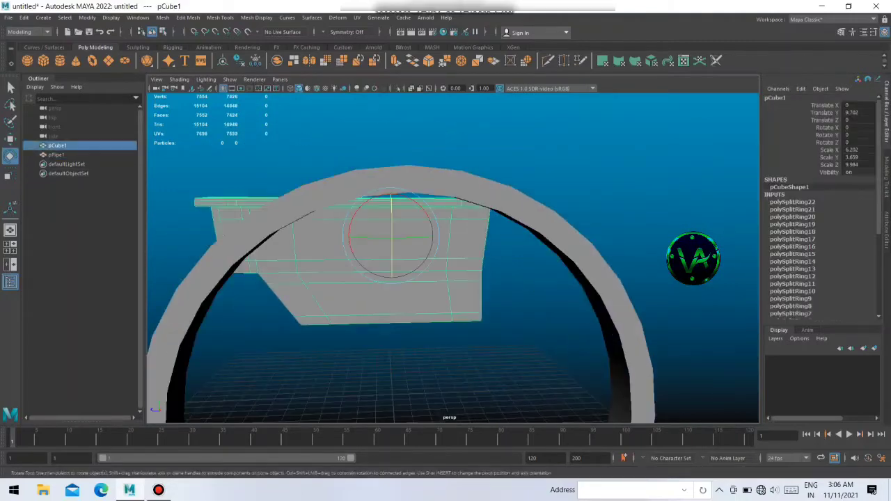
{"action": "left_click", "coordinate": [361, 179]}
- Insert four edge loops around pPipe1's band with the Insert Edge Loop Tool
{"action": "right_click", "coordinate": [361, 179], "text": "shift"}
{"action": "left_click", "coordinate": [303, 193]}
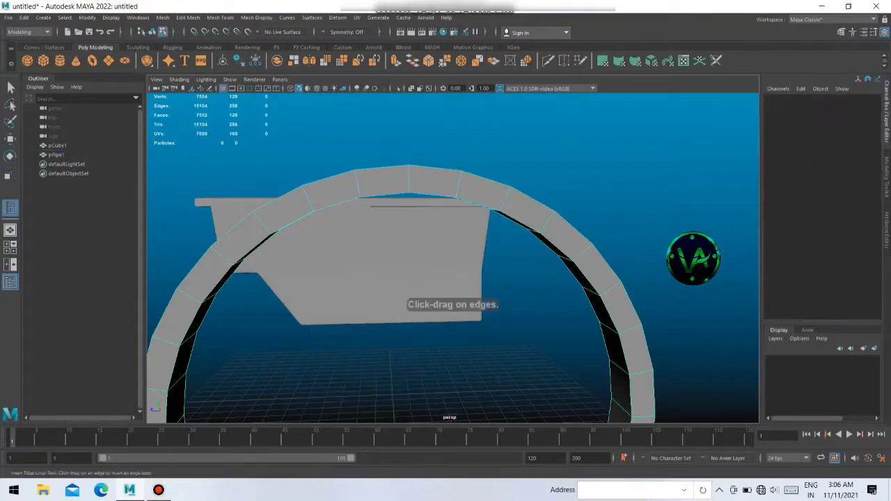
{"action": "left_click", "coordinate": [383, 182]}
{"action": "left_click", "coordinate": [390, 182]}
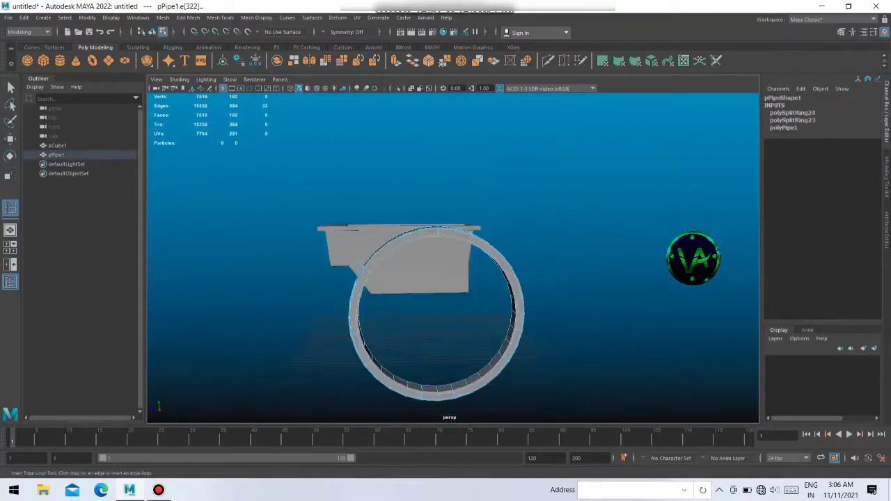
{"action": "left_click_drag", "start_coordinate": [390, 278], "coordinate": [292, 279], "text": "alt"}
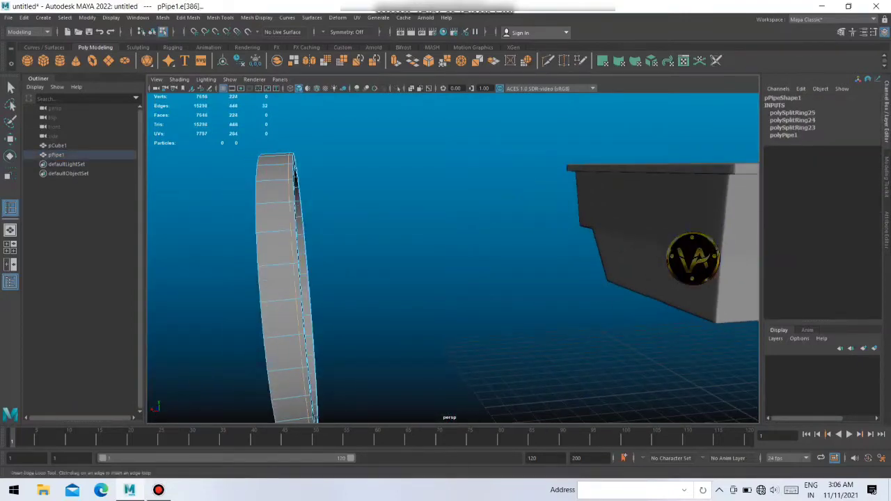
{"action": "left_click", "coordinate": [298, 279]}
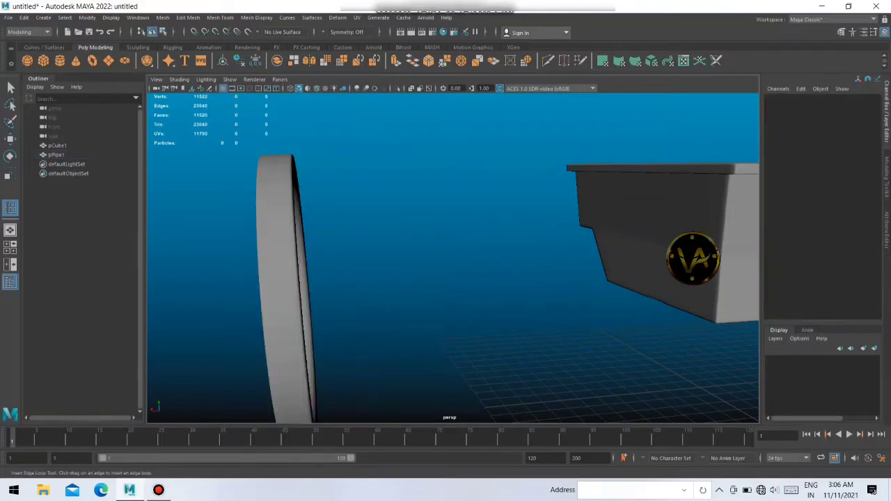
{"action": "left_click", "coordinate": [56, 154]}
{"action": "left_click_drag", "start_coordinate": [453, 278], "coordinate": [390, 279], "text": "alt"}
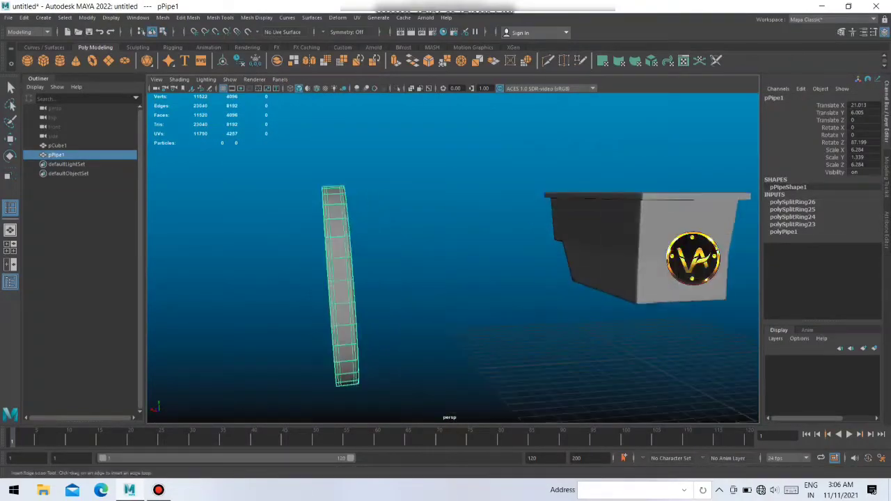
{"action": "scroll", "coordinate": [452, 278], "scroll_direction": "up", "scroll_amount": 2}
{"action": "left_click", "coordinate": [312, 292]}
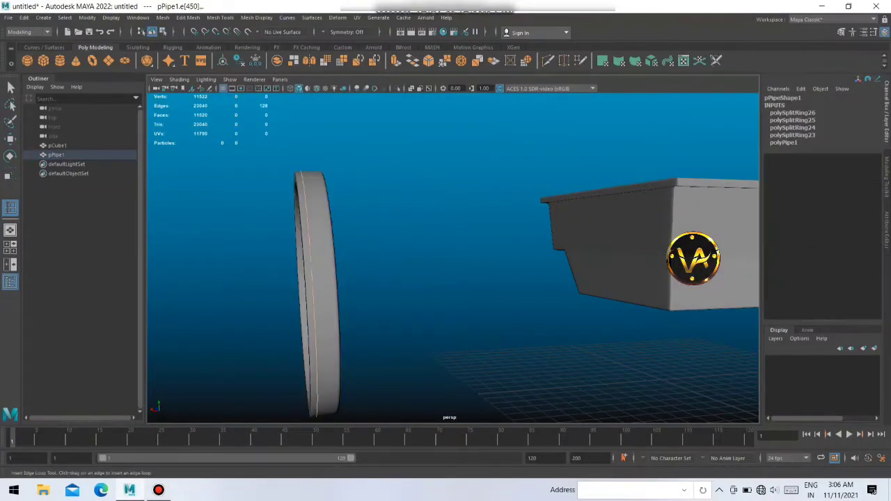
{"action": "key", "text": "w"}
- Rotate the ring to stand upright at Rotate Z about 90, then reselect it
{"action": "key", "text": "F8"}
{"action": "left_click_drag", "start_coordinate": [453, 279], "coordinate": [383, 279], "text": "alt"}
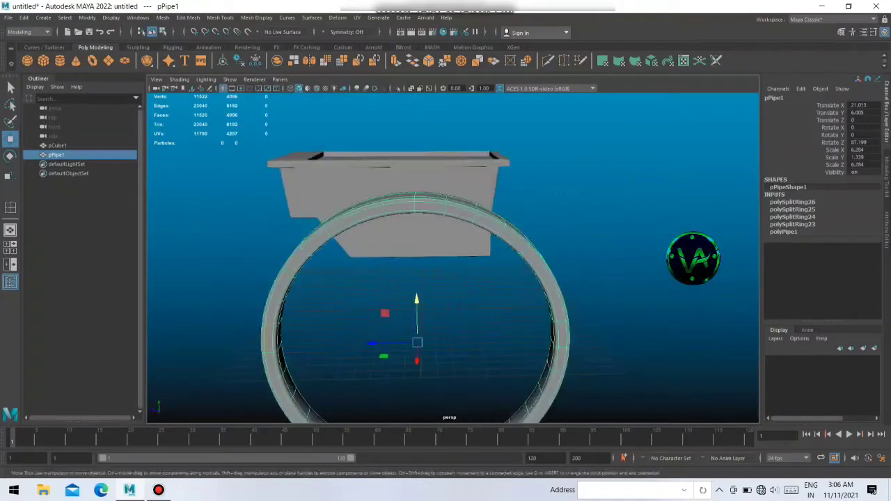
{"action": "key", "text": "e"}
{"action": "left_click_drag", "start_coordinate": [430, 362], "coordinate": [446, 360]}
{"action": "left_click_drag", "start_coordinate": [452, 279], "coordinate": [383, 278], "text": "alt"}
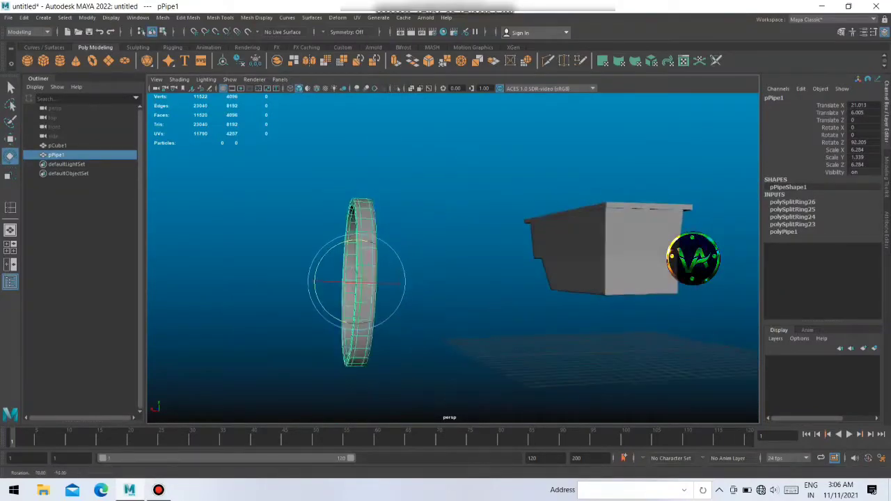
{"action": "left_click_drag", "start_coordinate": [453, 278], "coordinate": [383, 279], "text": "alt"}
{"action": "left_click_drag", "start_coordinate": [431, 244], "coordinate": [422, 283]}
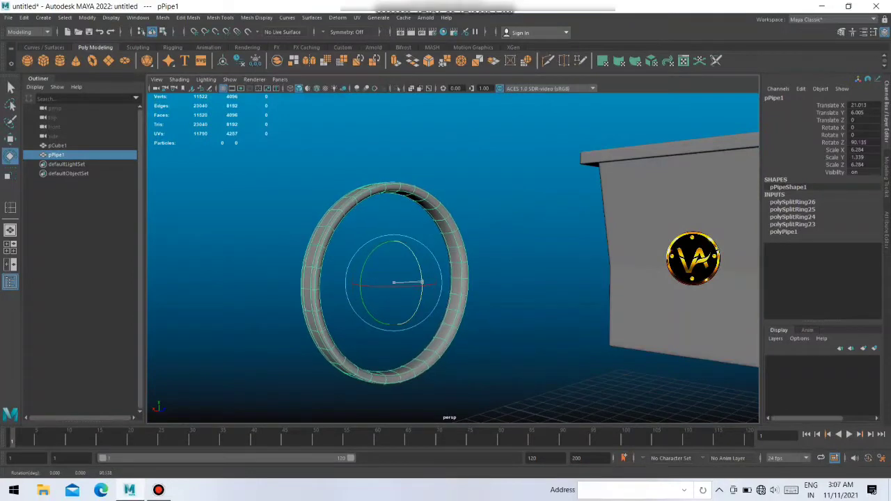
{"action": "left_click", "coordinate": [522, 174]}
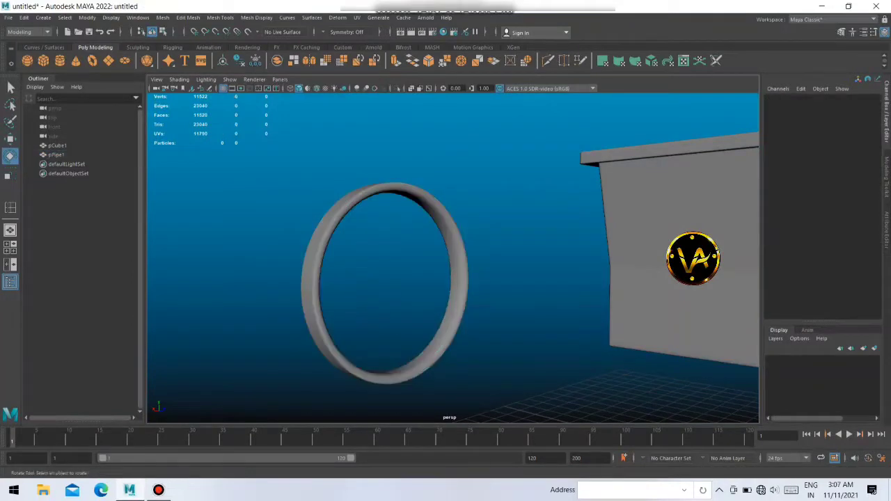
{"action": "left_click_drag", "start_coordinate": [453, 279], "coordinate": [383, 279], "text": "alt"}
{"action": "left_click_drag", "start_coordinate": [453, 278], "coordinate": [432, 278], "text": "alt"}
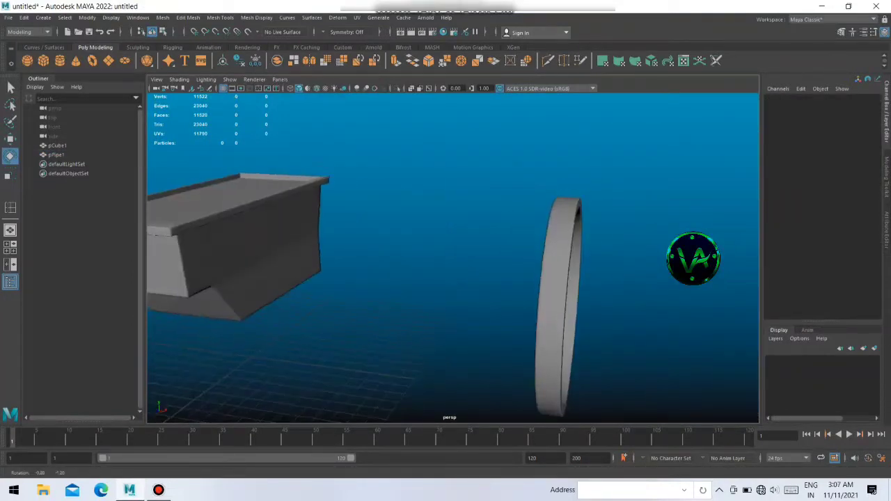
{"action": "left_click", "coordinate": [564, 314]}
- Scale the wheel ring down to about half size, roughly 3.0
{"action": "key", "text": "r"}
{"action": "left_click_drag", "start_coordinate": [487, 292], "coordinate": [418, 292], "text": "alt"}
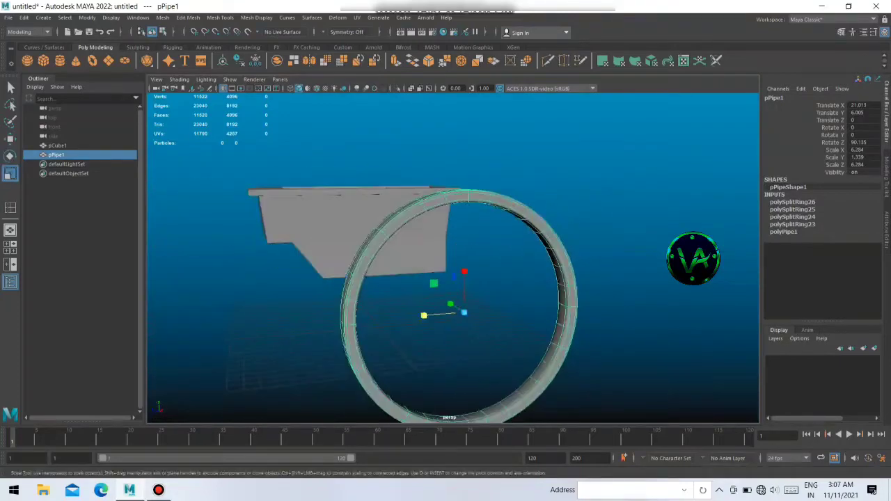
{"action": "left_click_drag", "start_coordinate": [459, 314], "coordinate": [432, 307]}
{"action": "mouse_move", "coordinate": [453, 279]}
{"action": "left_mouse_down", "text": "alt"}
{"action": "mouse_move", "coordinate": [592, 279]}
{"action": "mouse_move", "coordinate": [459, 279]}
{"action": "left_mouse_up", "text": "alt"}
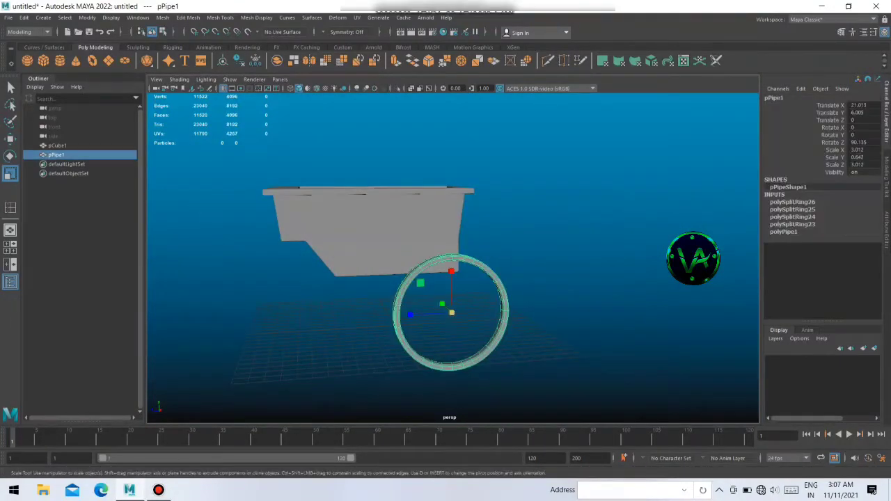
{"action": "key", "text": "w"}
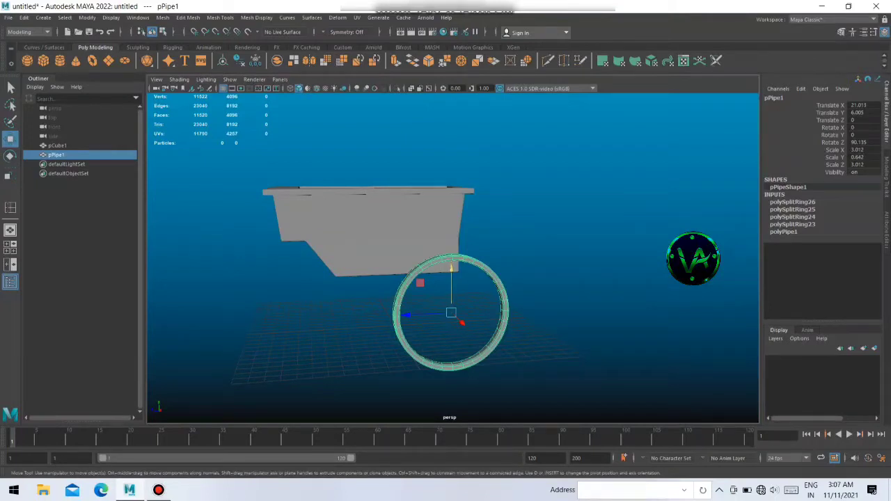
{"action": "key", "text": "r"}
- Duplicate the ring, undo the copy, and slide the ring along Z
{"action": "key", "text": "ctrl+d"}
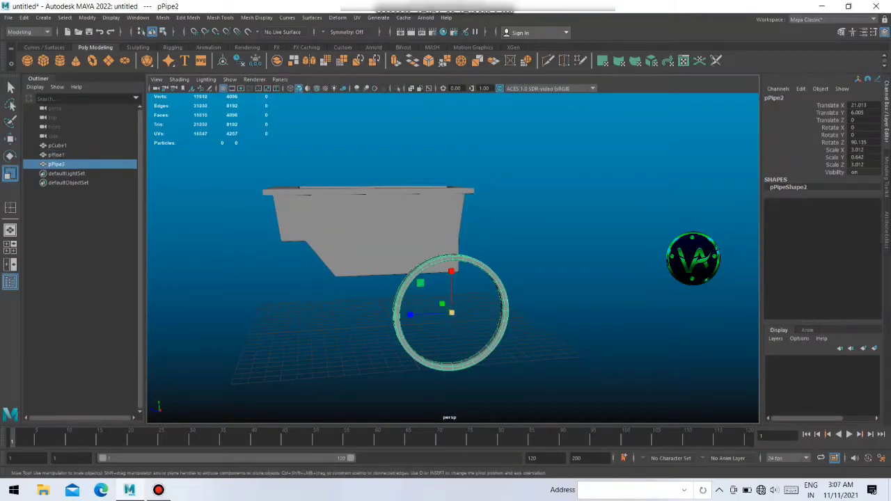
{"action": "key", "text": "w"}
{"action": "mouse_move", "coordinate": [451, 292]}
{"action": "left_mouse_down"}
{"action": "mouse_move", "coordinate": [452, 310]}
{"action": "mouse_move", "coordinate": [439, 251]}
{"action": "left_mouse_up"}
{"action": "key", "text": "r"}
{"action": "key", "text": "ctrl+z"}
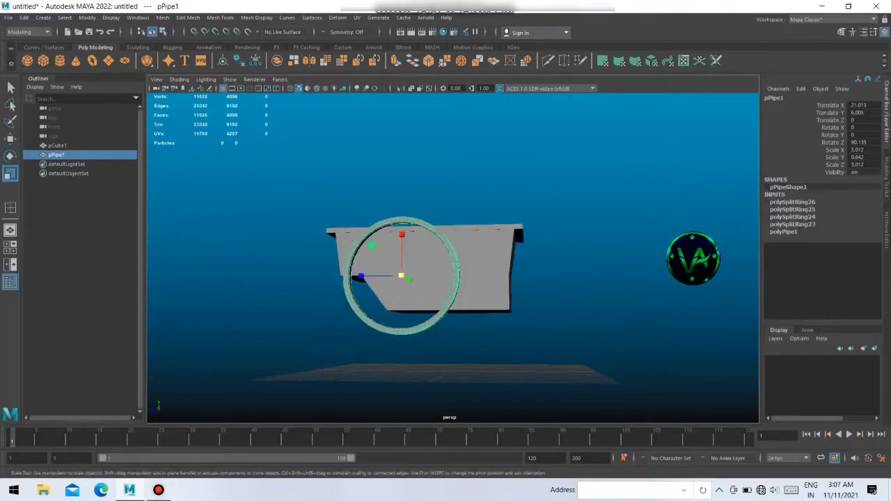
{"action": "key", "text": "w"}
{"action": "left_click_drag", "start_coordinate": [390, 284], "coordinate": [439, 283]}
- Duplicate the ring again and scale the copy into a narrow inner ring
{"action": "key", "text": "ctrl+d"}
{"action": "key", "text": "ctrl+d"}
{"action": "key", "text": "r"}
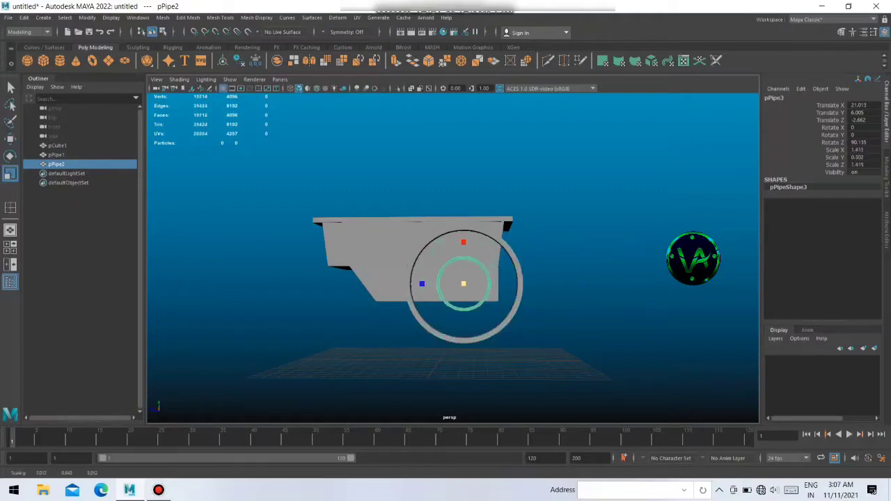
{"action": "left_click_drag", "start_coordinate": [452, 313], "coordinate": [530, 306], "text": "alt"}
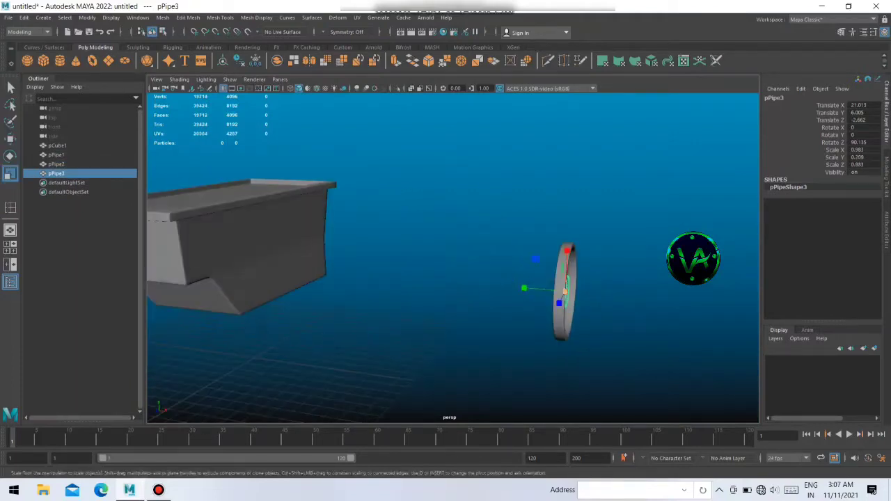
{"action": "left_click_drag", "start_coordinate": [404, 276], "coordinate": [401, 276]}
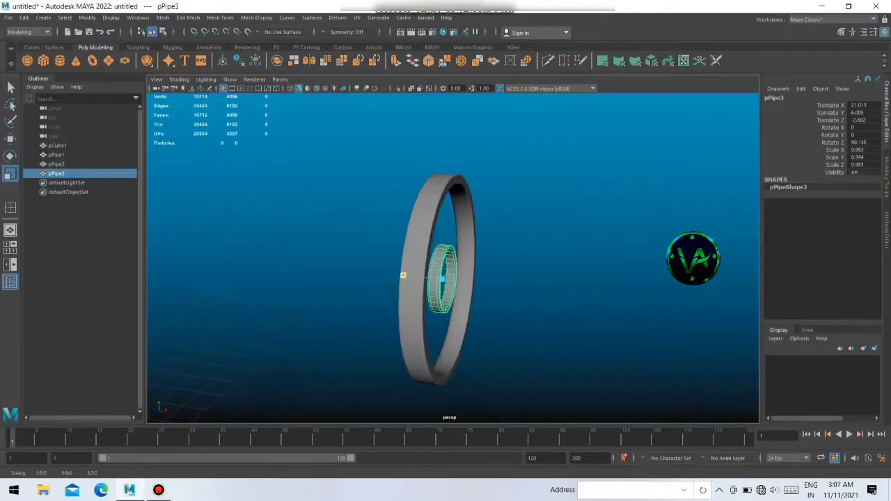
- Slightly enlarge the diameter of the inner pPipe3 ring
{"action": "mouse_move", "coordinate": [453, 314]}
{"action": "left_mouse_down", "text": "alt"}
{"action": "mouse_move", "coordinate": [487, 307]}
{"action": "mouse_move", "coordinate": [432, 306]}
{"action": "left_mouse_up", "text": "alt"}
{"action": "scroll", "coordinate": [445, 278], "scroll_direction": "up", "scroll_amount": 5}
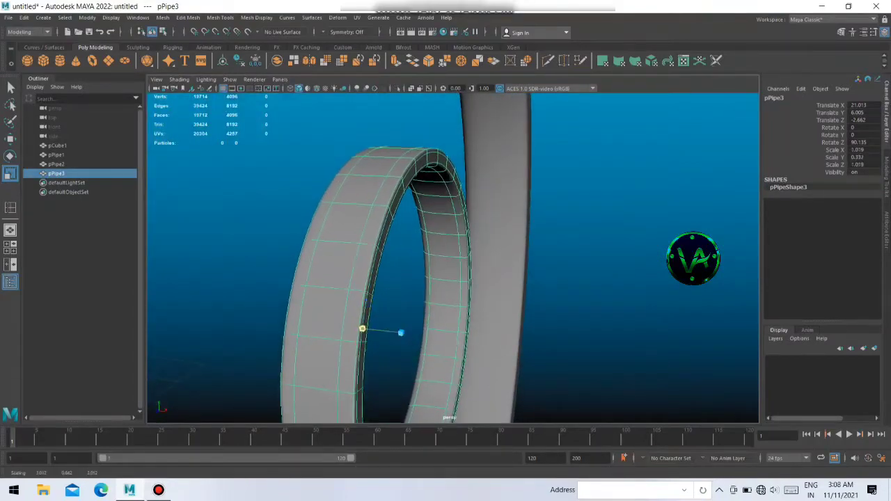
{"action": "left_click_drag", "start_coordinate": [362, 328], "coordinate": [406, 340]}
{"action": "mouse_move", "coordinate": [453, 279]}
{"action": "left_mouse_down", "text": "alt"}
{"action": "mouse_move", "coordinate": [488, 279]}
{"action": "mouse_move", "coordinate": [452, 264]}
{"action": "mouse_move", "coordinate": [418, 293]}
{"action": "mouse_move", "coordinate": [390, 278]}
{"action": "left_mouse_up", "text": "alt"}
{"action": "scroll", "coordinate": [477, 233], "scroll_direction": "up", "scroll_amount": 4}
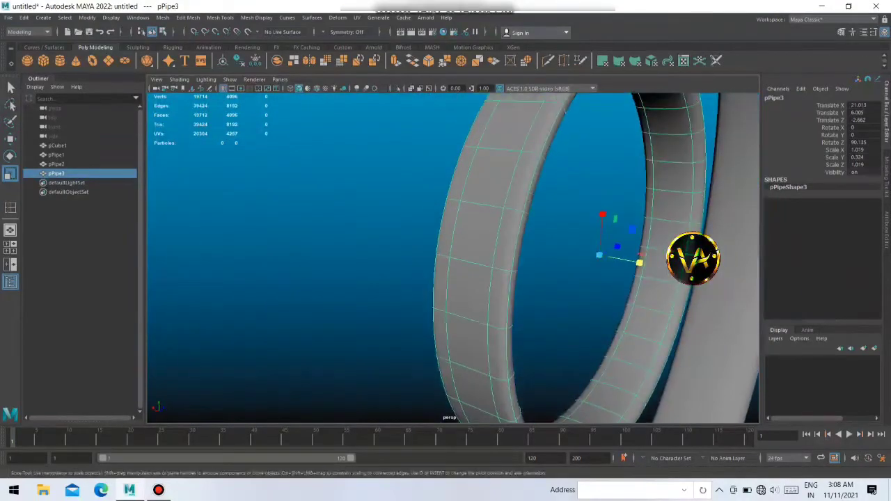
- In face mode without smoothing, select alternating faces around the inner ring's band
{"action": "key", "text": "F11"}
{"action": "key", "text": "1"}
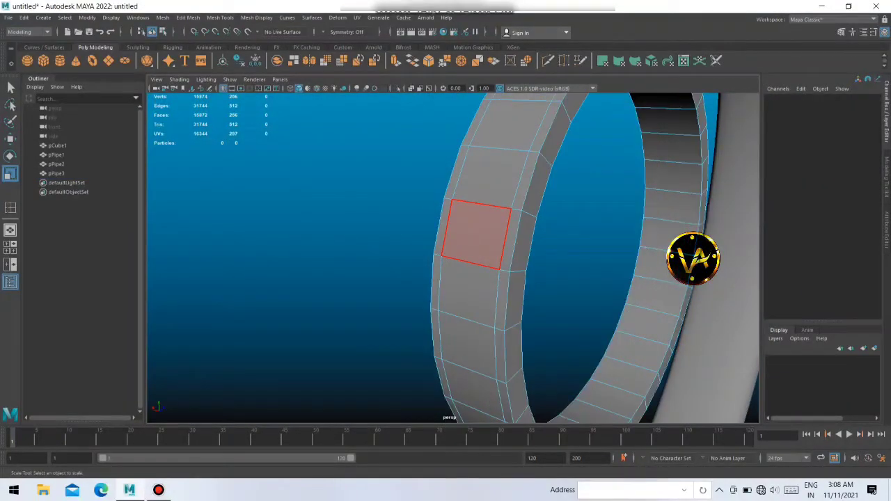
{"action": "left_click", "coordinate": [477, 233]}
{"action": "left_click", "coordinate": [467, 341], "text": "shift"}
{"action": "scroll", "coordinate": [474, 292], "scroll_direction": "down", "scroll_amount": 3}
{"action": "mouse_move", "coordinate": [473, 292]}
{"action": "left_mouse_down", "text": "alt"}
{"action": "mouse_move", "coordinate": [431, 265]}
{"action": "mouse_move", "coordinate": [452, 230]}
{"action": "left_mouse_up", "text": "alt"}
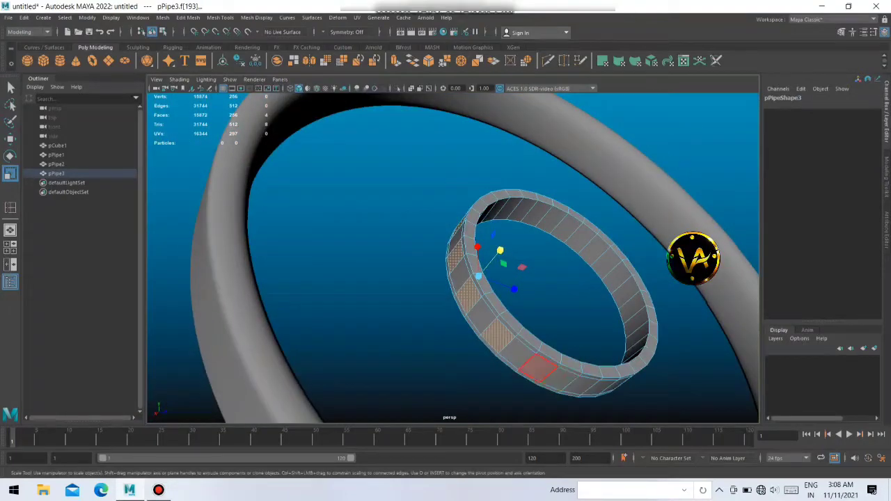
{"action": "left_click_drag", "start_coordinate": [452, 279], "coordinate": [393, 257], "text": "alt"}
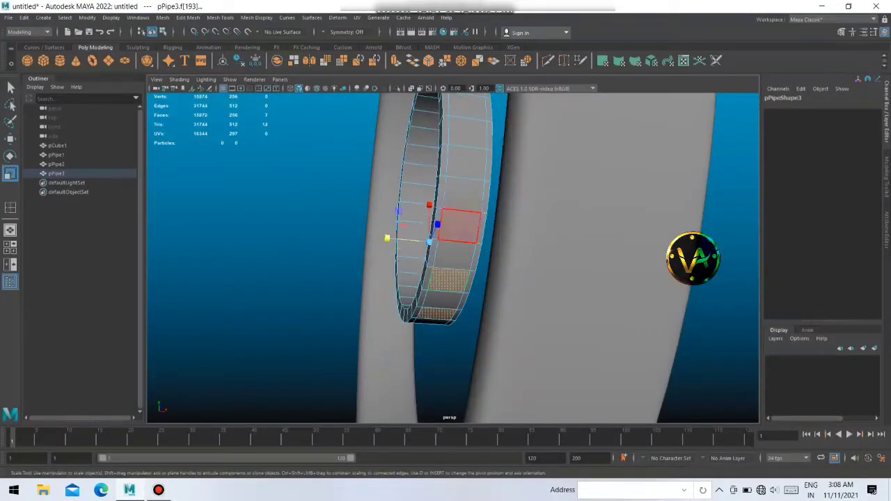
{"action": "mouse_move", "coordinate": [459, 161]}
{"action": "left_mouse_down", "text": "alt"}
{"action": "mouse_move", "coordinate": [432, 174]}
{"action": "mouse_move", "coordinate": [428, 251]}
{"action": "mouse_move", "coordinate": [418, 209]}
{"action": "left_mouse_up", "text": "alt"}
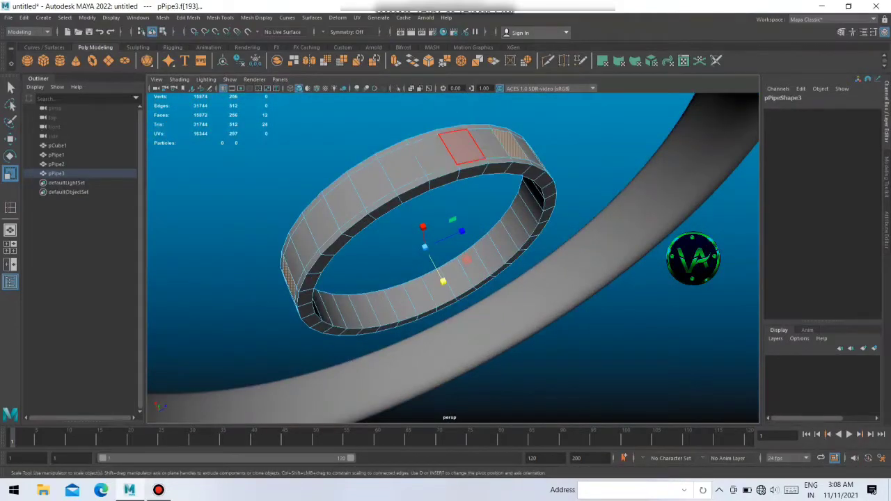
{"action": "left_click_drag", "start_coordinate": [372, 181], "coordinate": [460, 230], "text": "alt"}
{"action": "scroll", "coordinate": [453, 258], "scroll_direction": "down", "scroll_amount": 5}
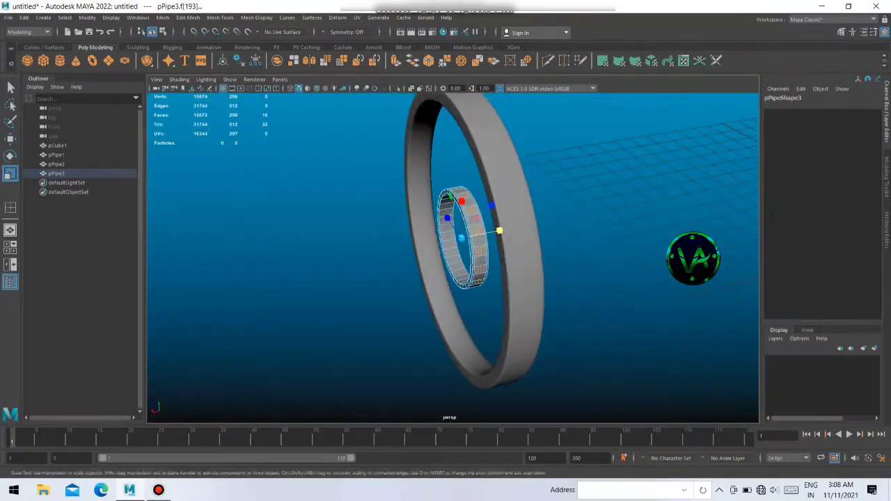
{"action": "scroll", "coordinate": [453, 258], "scroll_direction": "up", "scroll_amount": 2}
{"action": "scroll", "coordinate": [452, 258], "scroll_direction": "up", "scroll_amount": 3}
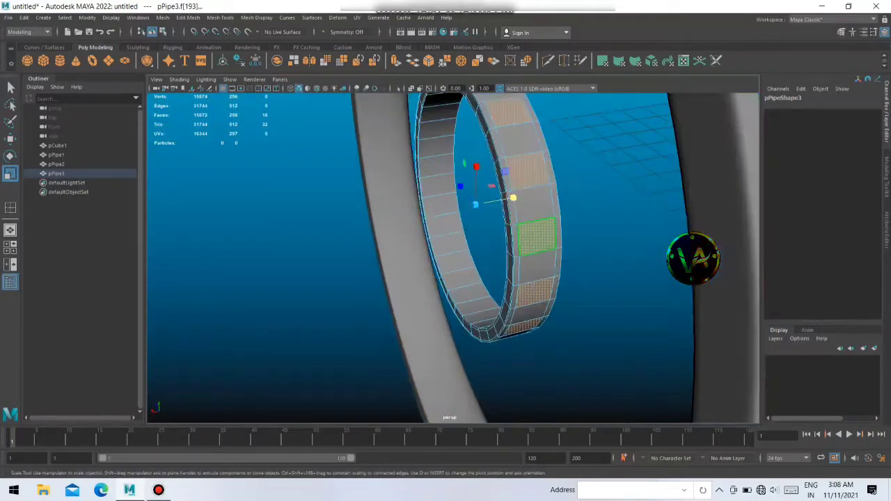
{"action": "left_click", "coordinate": [539, 239]}
{"action": "right_click", "coordinate": [539, 240], "text": "shift"}
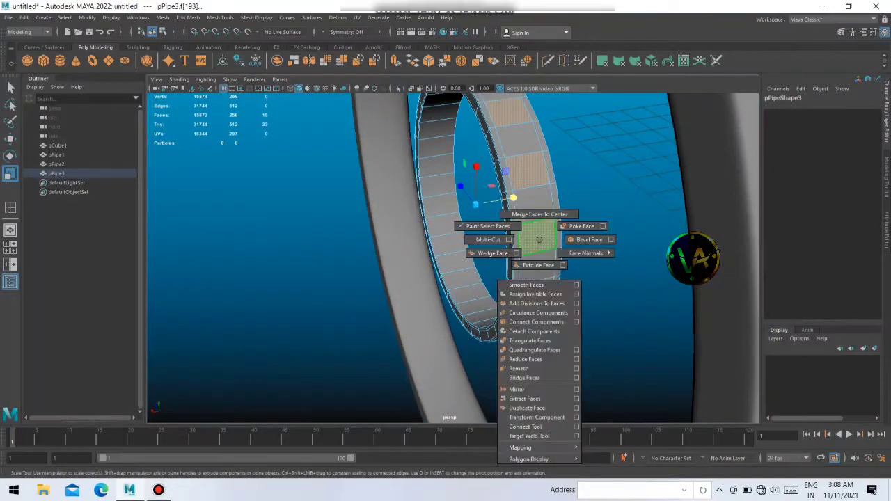
{"action": "left_click", "coordinate": [538, 265]}
{"action": "scroll", "coordinate": [452, 258], "scroll_direction": "up", "scroll_amount": 2}
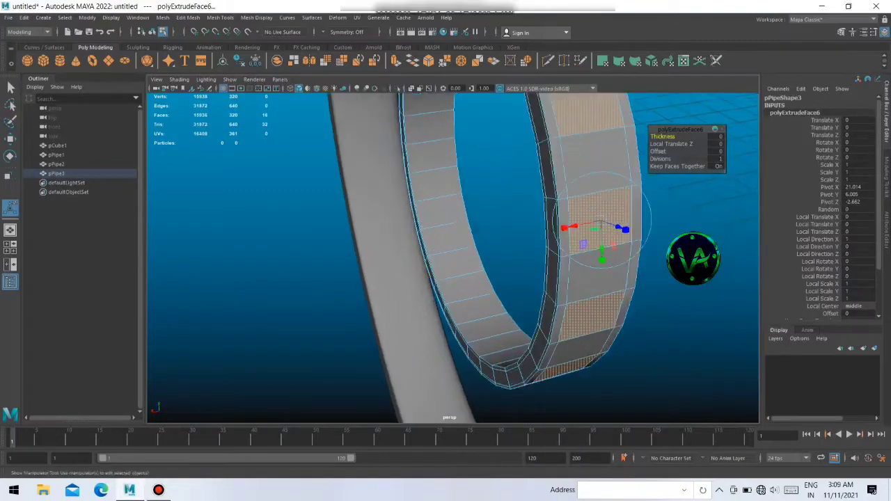
{"action": "scroll", "coordinate": [453, 258], "scroll_direction": "down", "scroll_amount": 5}
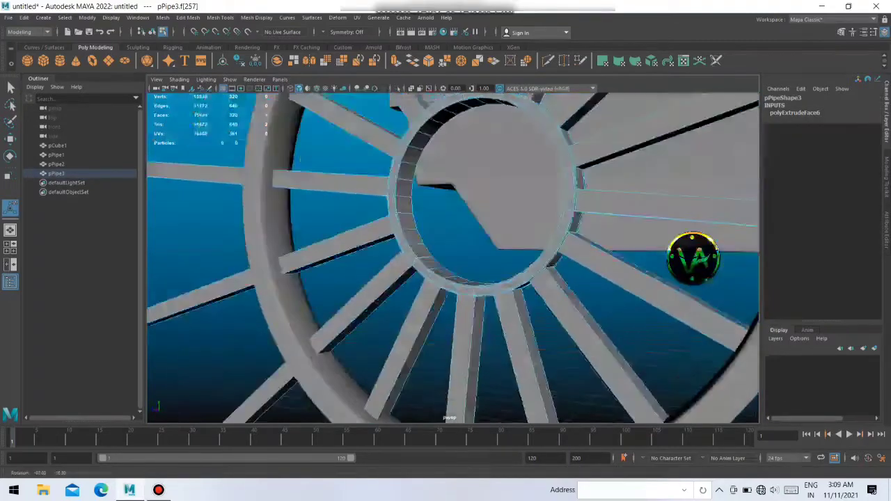
{"action": "mouse_move", "coordinate": [453, 258]}
{"action": "left_mouse_down", "text": "alt"}
{"action": "mouse_move", "coordinate": [502, 250]}
{"action": "mouse_move", "coordinate": [518, 190]}
{"action": "left_mouse_up", "text": "alt"}
{"action": "key", "text": "t"}
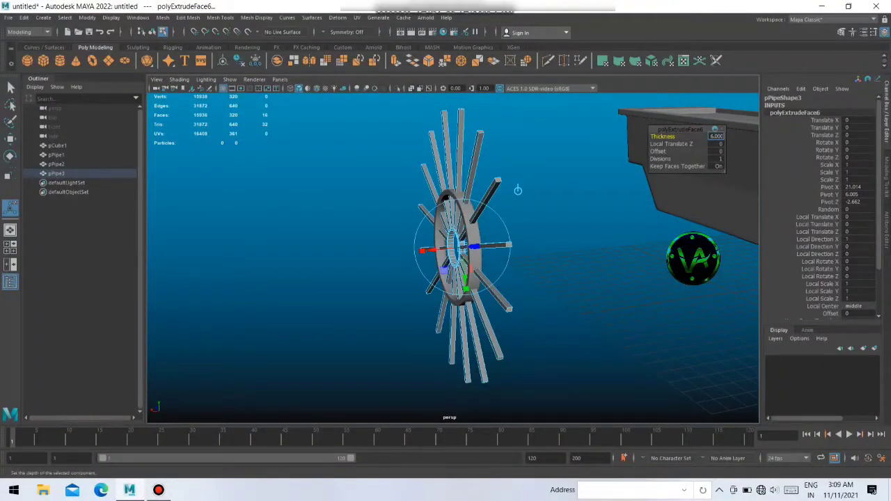
{"action": "left_click", "coordinate": [517, 190]}
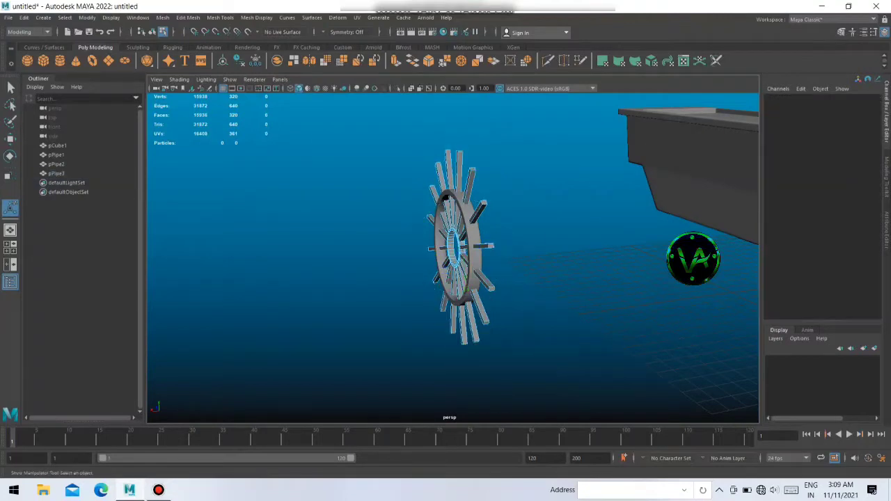
{"action": "key", "text": "ctrl+z"}
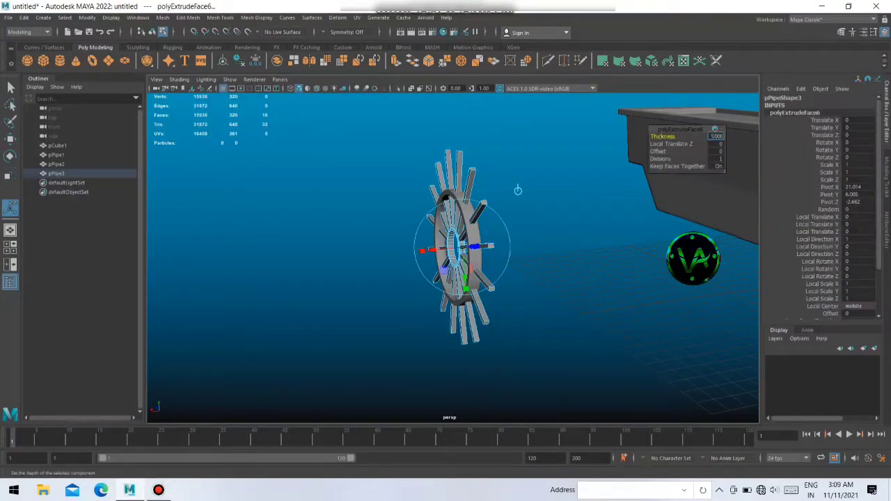
{"action": "key", "text": "ctrl+z"}
{"action": "key", "text": "ctrl+z"}
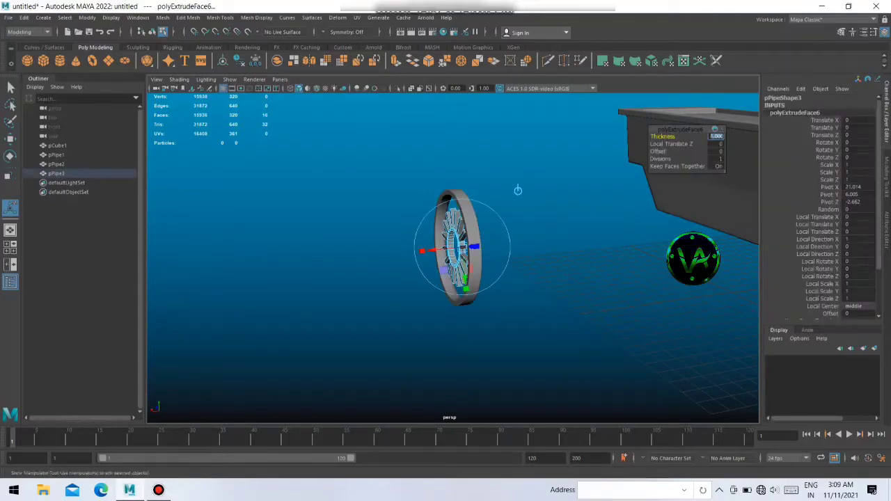
{"action": "left_click", "coordinate": [518, 189]}
{"action": "left_click_drag", "start_coordinate": [518, 190], "coordinate": [487, 209], "text": "alt"}
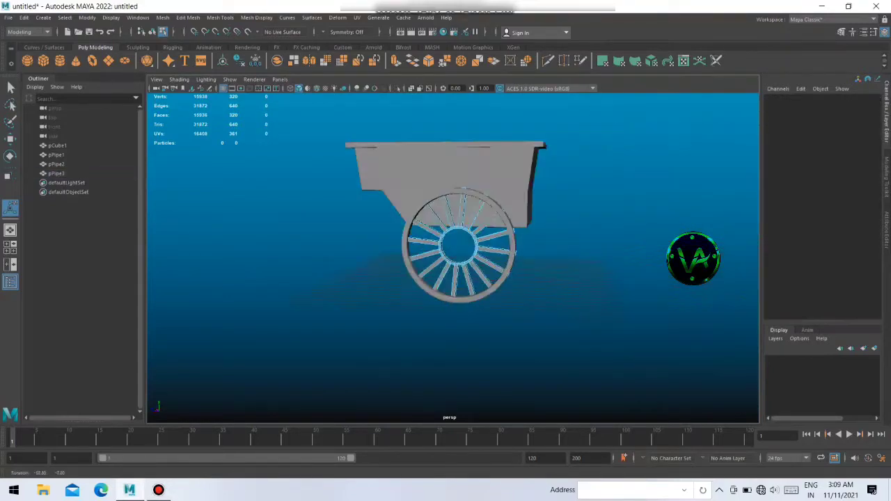
{"action": "left_click_drag", "start_coordinate": [453, 278], "coordinate": [487, 265], "text": "alt"}
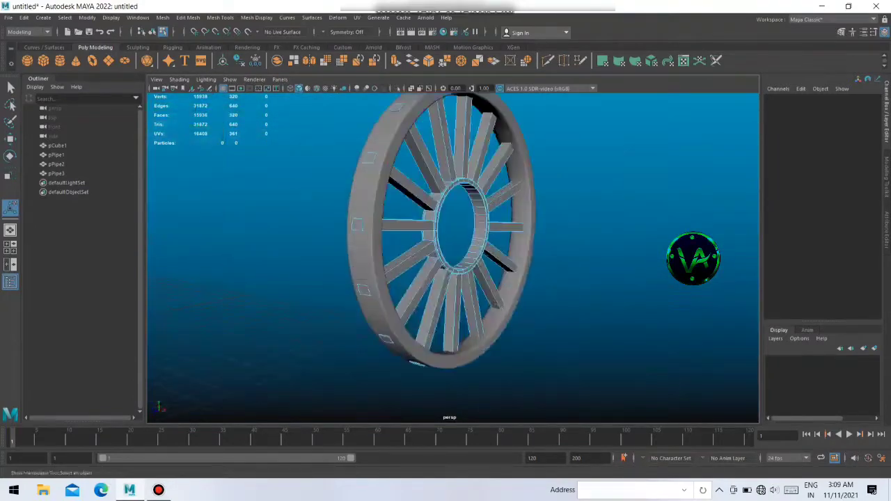
- Leave face editing and orbit around the wheel, selecting and deselecting pPipe1
{"action": "right_click_drag", "start_coordinate": [477, 198], "coordinate": [463, 182]}
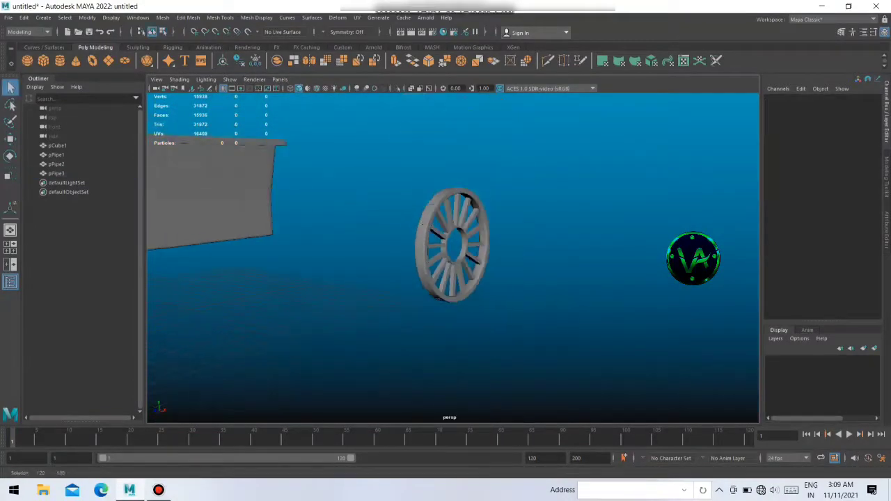
{"action": "mouse_move", "coordinate": [463, 183]}
{"action": "left_mouse_down", "text": "alt"}
{"action": "mouse_move", "coordinate": [481, 207]}
{"action": "mouse_move", "coordinate": [529, 209]}
{"action": "left_mouse_up", "text": "alt"}
{"action": "left_click", "coordinate": [481, 207]}
{"action": "key", "text": "r"}
{"action": "left_click", "coordinate": [509, 209]}
{"action": "left_click_drag", "start_coordinate": [445, 209], "coordinate": [487, 202], "text": "alt"}
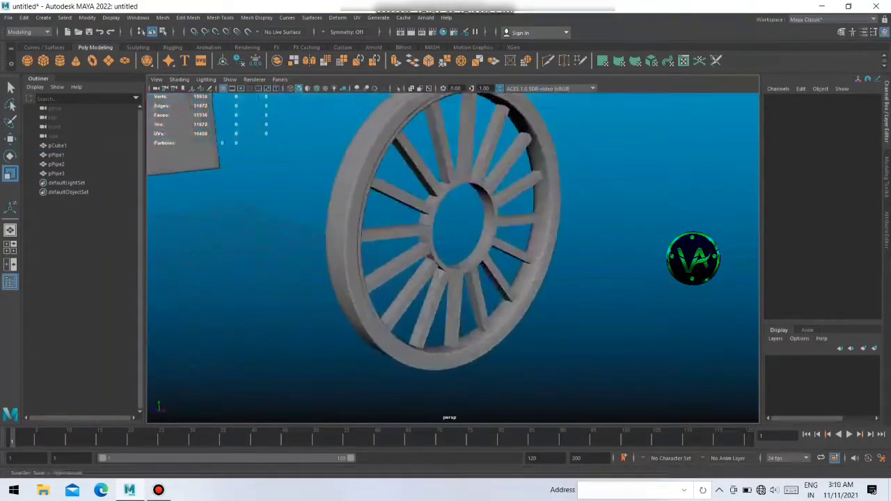
{"action": "mouse_move", "coordinate": [448, 188]}
{"action": "right_mouse_down"}
{"action": "mouse_move", "coordinate": [448, 202]}
{"action": "mouse_move", "coordinate": [418, 229]}
{"action": "right_mouse_up"}
{"action": "mouse_move", "coordinate": [445, 230]}
{"action": "left_mouse_down", "text": "alt"}
{"action": "mouse_move", "coordinate": [543, 229]}
{"action": "mouse_move", "coordinate": [473, 229]}
{"action": "mouse_move", "coordinate": [502, 223]}
{"action": "left_mouse_up", "text": "alt"}
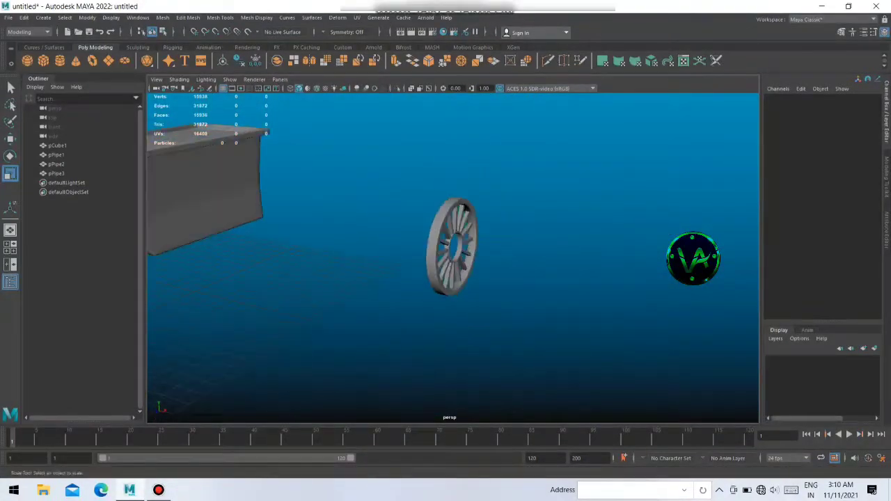
- Combine pPipe1, pPipe2 and pPipe3 into pPipe4, select it, and open Windows > Workspaces
{"action": "left_click", "coordinate": [466, 207]}
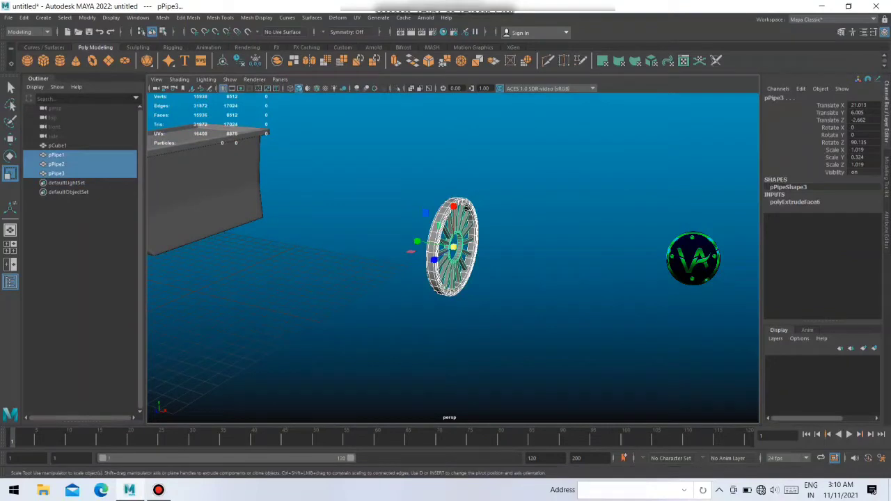
{"action": "left_click", "coordinate": [841, 32]}
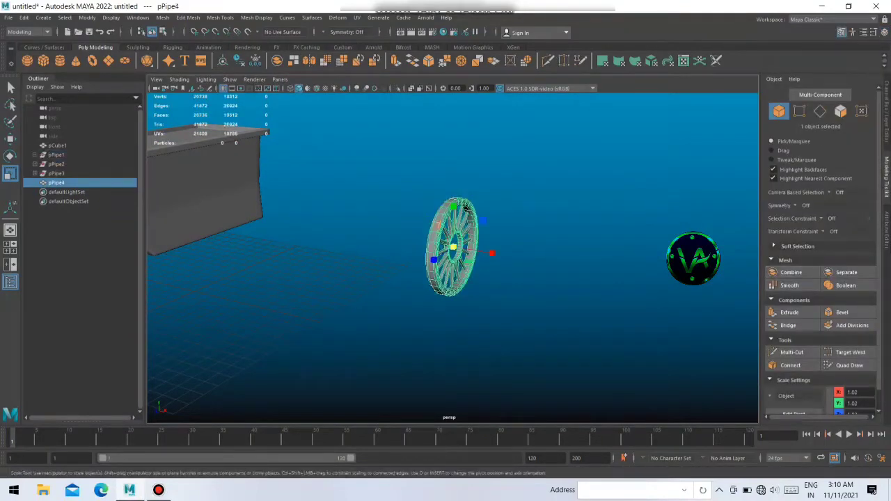
{"action": "left_click_drag", "start_coordinate": [488, 229], "coordinate": [516, 237], "text": "alt"}
{"action": "left_click", "coordinate": [529, 240]}
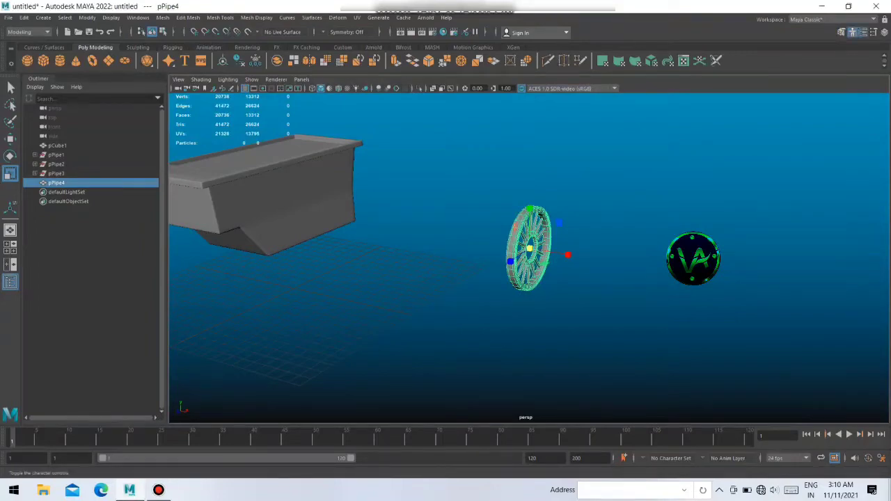
{"action": "left_click", "coordinate": [220, 17]}
{"action": "mouse_move", "coordinate": [155, 34]}
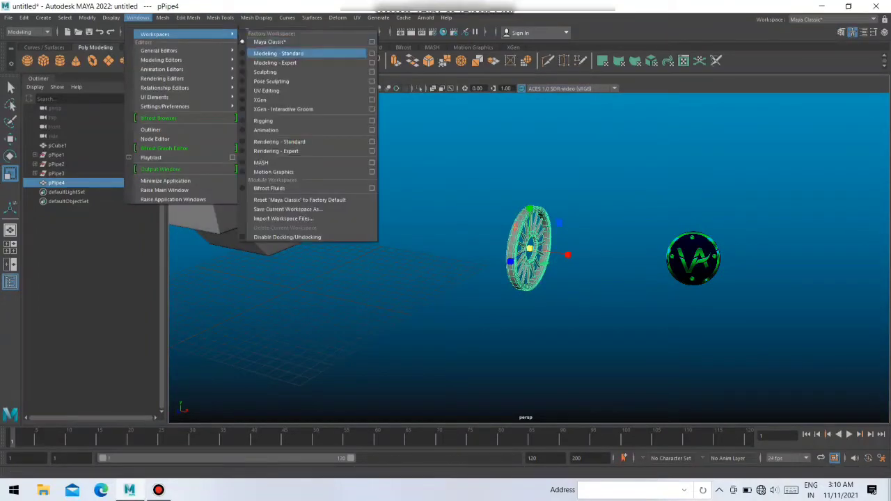
- Reset the workspace and separate the combined wheel pPipe4 into its individual pieces
{"action": "left_click", "coordinate": [300, 200]}
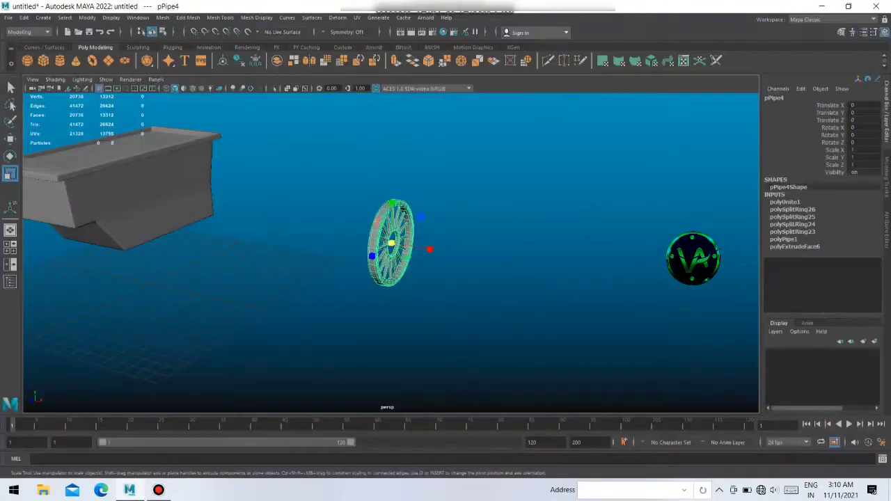
{"action": "left_click_drag", "start_coordinate": [391, 244], "coordinate": [446, 244], "text": "alt"}
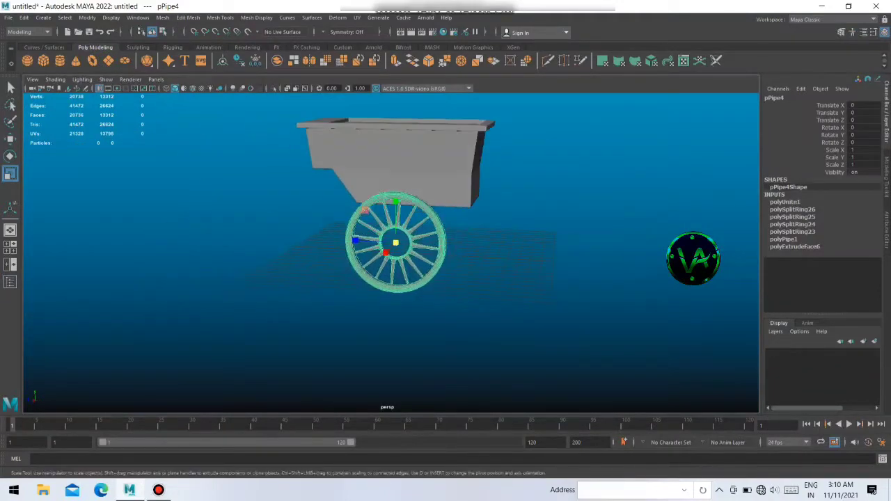
{"action": "left_click", "coordinate": [557, 334]}
{"action": "scroll", "coordinate": [397, 230], "scroll_direction": "up", "scroll_amount": 5}
{"action": "left_click", "coordinate": [396, 348]}
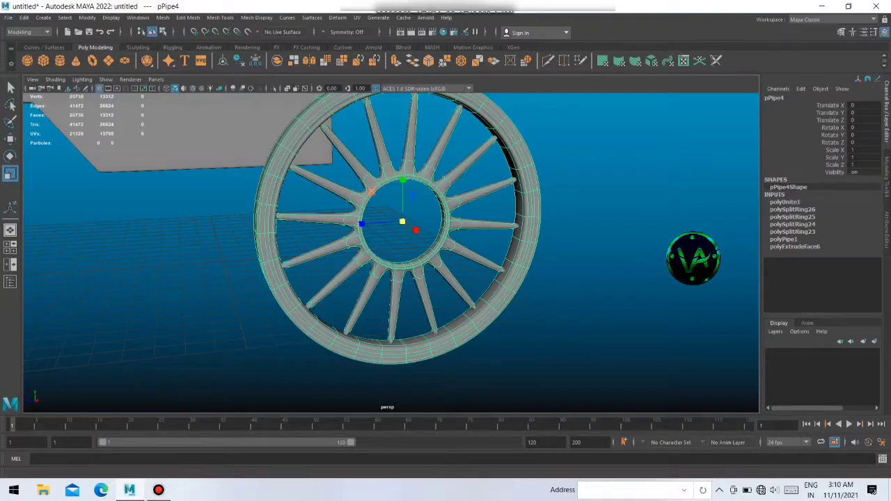
{"action": "left_click", "coordinate": [841, 32]}
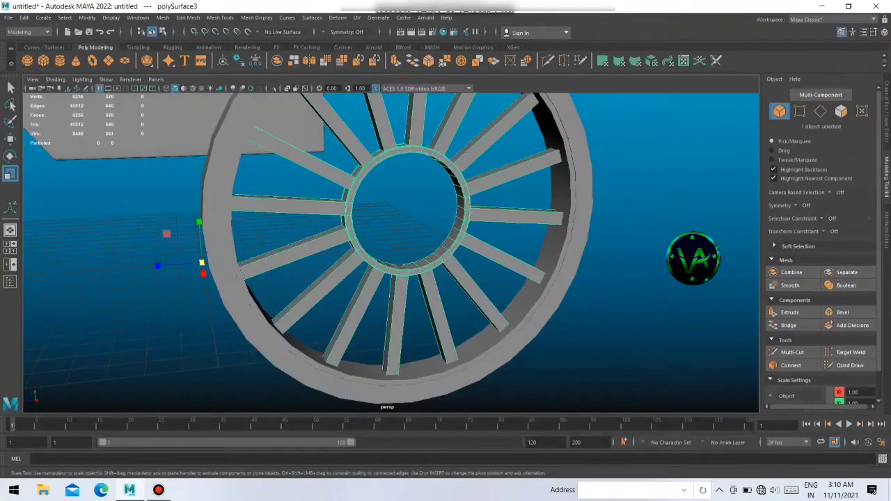
{"action": "scroll", "coordinate": [390, 250], "scroll_direction": "up", "scroll_amount": 5}
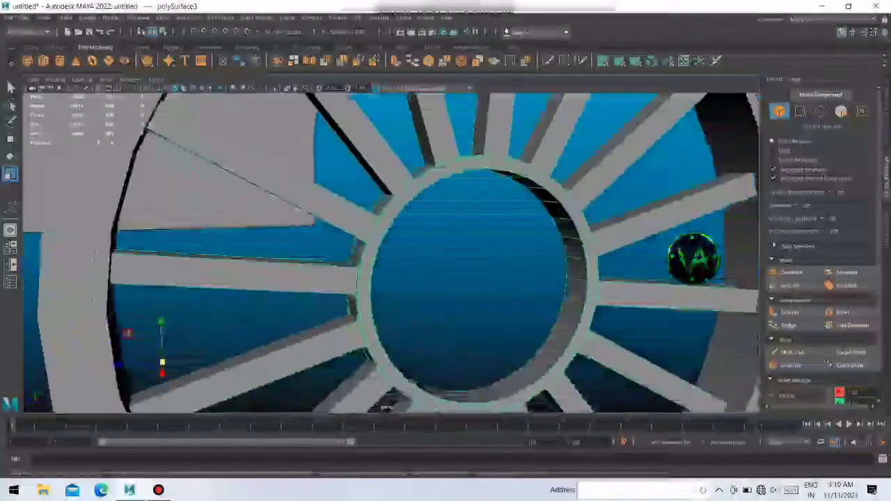
- Switch the hub to edge mode and activate edge loop insertion
{"action": "right_click", "coordinate": [368, 181]}
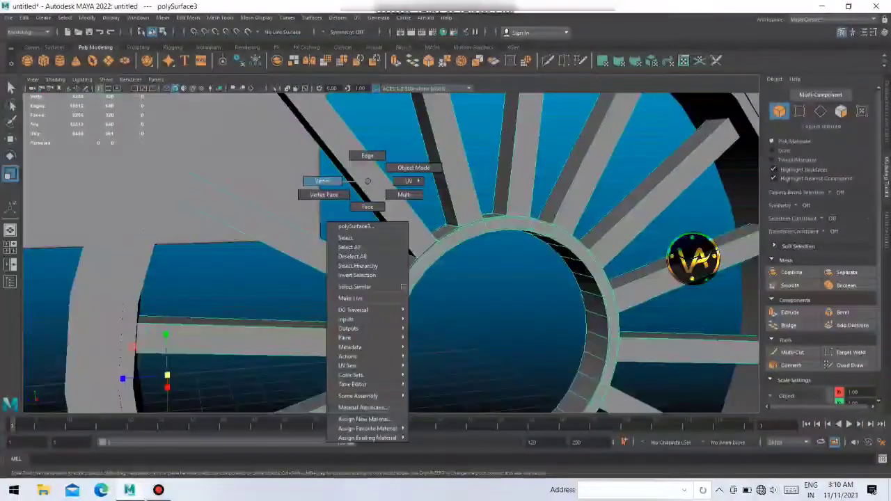
{"action": "left_click", "coordinate": [367, 155]}
{"action": "right_click_drag", "start_coordinate": [358, 190], "coordinate": [313, 199], "text": "shift"}
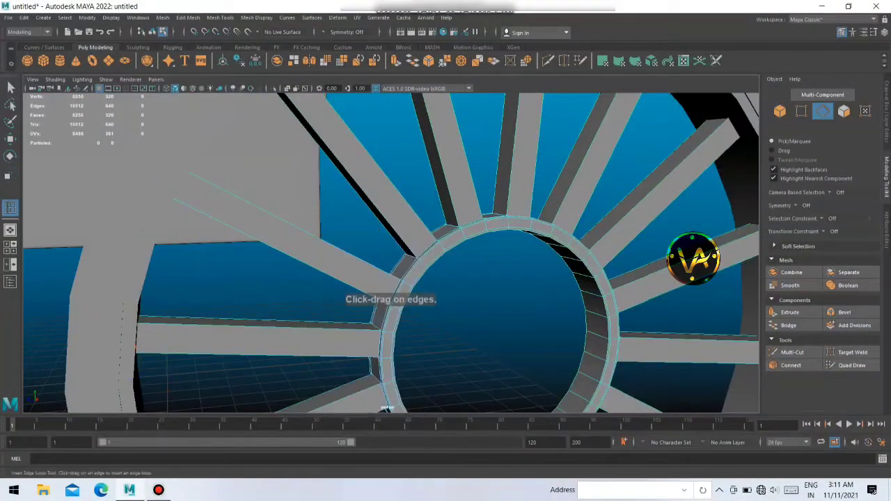
{"action": "left_click_drag", "start_coordinate": [390, 251], "coordinate": [459, 292], "text": "alt"}
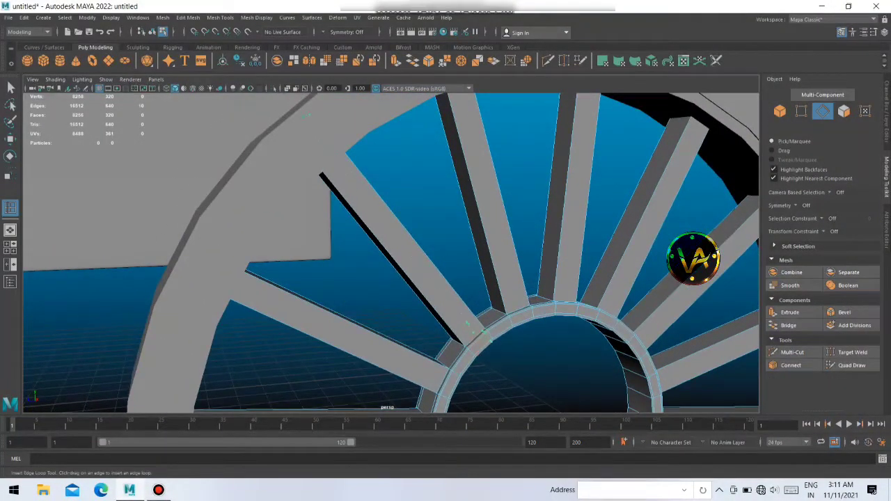
{"action": "left_click_drag", "start_coordinate": [460, 292], "coordinate": [390, 279], "text": "alt"}
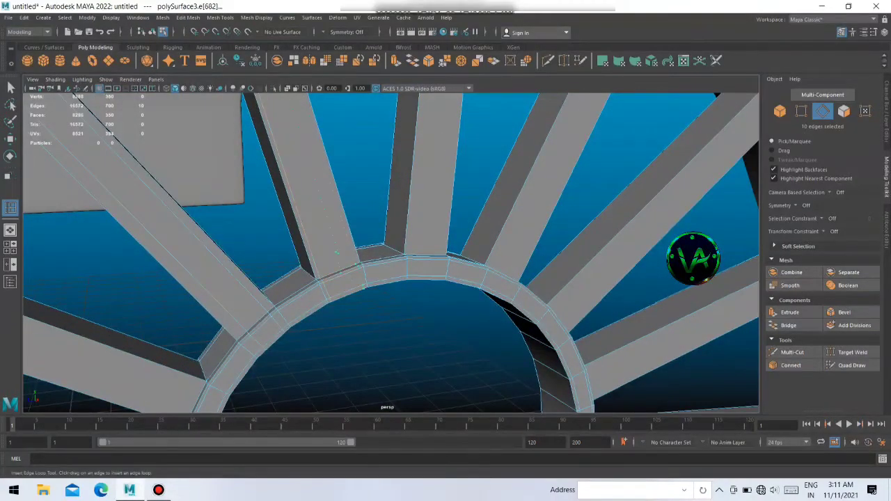
{"action": "mouse_move", "coordinate": [336, 252]}
{"action": "left_mouse_down", "text": "alt"}
{"action": "mouse_move", "coordinate": [390, 279]}
{"action": "mouse_move", "coordinate": [418, 265]}
{"action": "mouse_move", "coordinate": [445, 279]}
{"action": "mouse_move", "coordinate": [418, 293]}
{"action": "mouse_move", "coordinate": [390, 278]}
{"action": "mouse_move", "coordinate": [418, 264]}
{"action": "mouse_move", "coordinate": [446, 279]}
{"action": "mouse_move", "coordinate": [418, 293]}
{"action": "mouse_move", "coordinate": [418, 265]}
{"action": "mouse_move", "coordinate": [446, 279]}
{"action": "mouse_move", "coordinate": [418, 292]}
{"action": "mouse_move", "coordinate": [418, 264]}
{"action": "mouse_move", "coordinate": [445, 278]}
{"action": "mouse_move", "coordinate": [418, 293]}
{"action": "mouse_move", "coordinate": [445, 279]}
{"action": "left_mouse_up", "text": "alt"}
{"action": "key", "text": "ctrl+shift+x"}
- Insert an edge loop near the hub's inner hole, then return to Object Mode
{"action": "mouse_move", "coordinate": [390, 278]}
{"action": "left_mouse_down", "text": "alt"}
{"action": "mouse_move", "coordinate": [418, 264]}
{"action": "mouse_move", "coordinate": [445, 279]}
{"action": "left_mouse_up", "text": "alt"}
{"action": "mouse_move", "coordinate": [390, 279]}
{"action": "left_mouse_down", "text": "alt"}
{"action": "mouse_move", "coordinate": [418, 264]}
{"action": "mouse_move", "coordinate": [446, 278]}
{"action": "left_mouse_up", "text": "alt"}
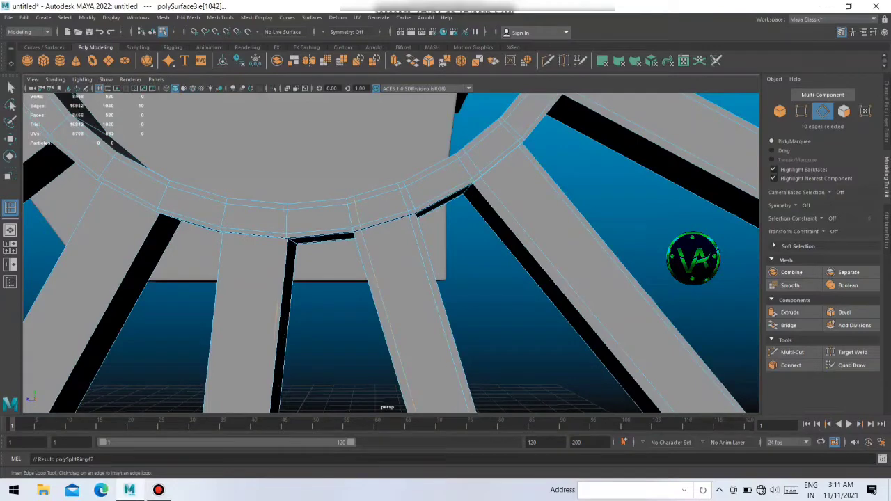
{"action": "left_click_drag", "start_coordinate": [692, 258], "coordinate": [703, 254], "text": "alt"}
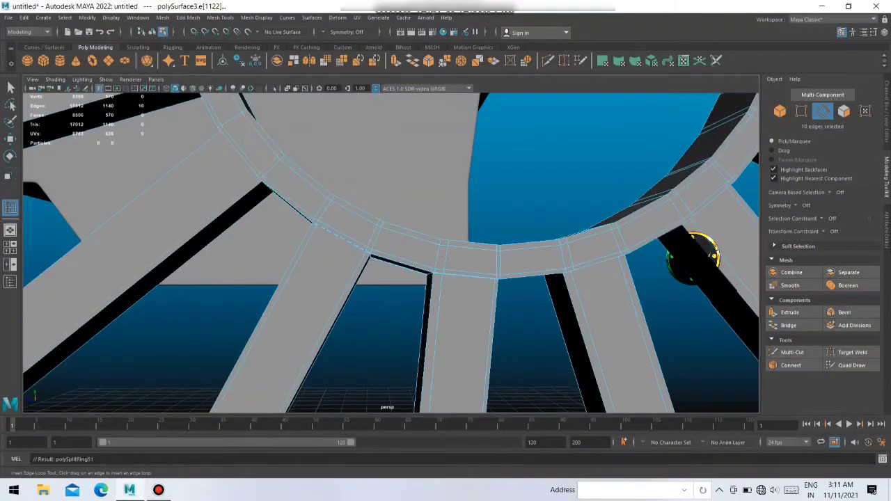
{"action": "left_click_drag", "start_coordinate": [700, 254], "coordinate": [693, 259], "text": "alt"}
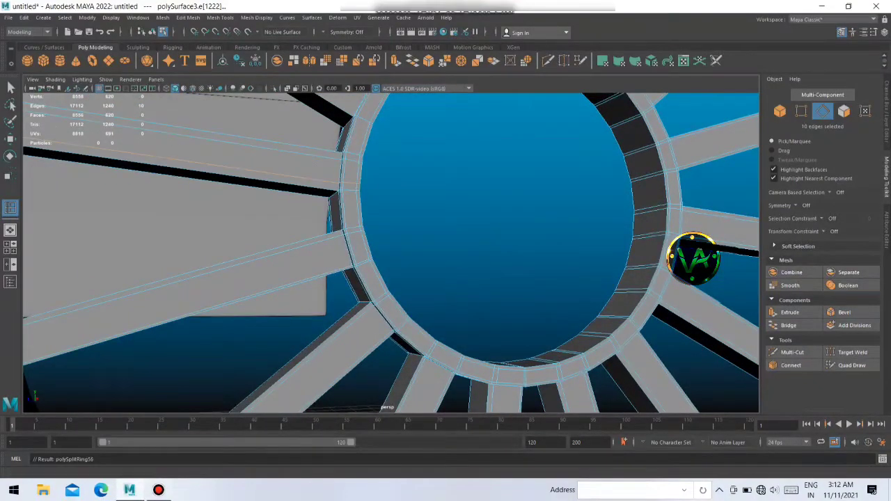
{"action": "left_click_drag", "start_coordinate": [692, 259], "coordinate": [692, 258], "text": "alt"}
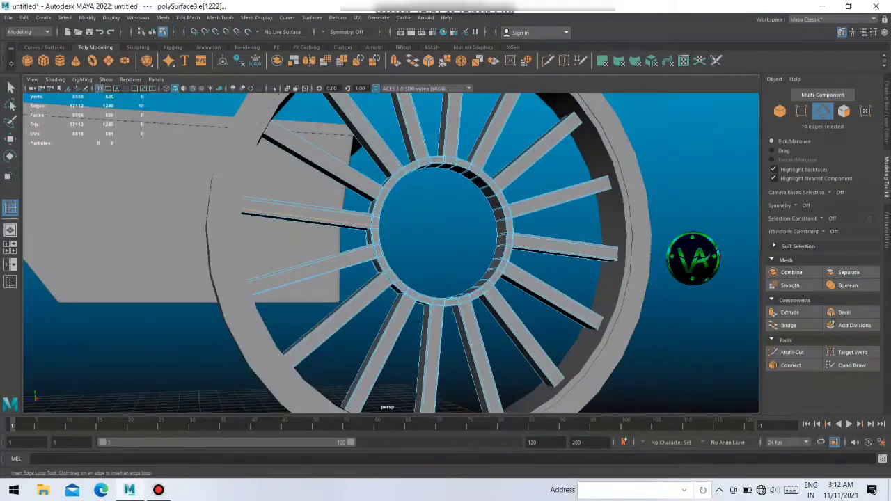
{"action": "scroll", "coordinate": [390, 251], "scroll_direction": "up", "scroll_amount": 3}
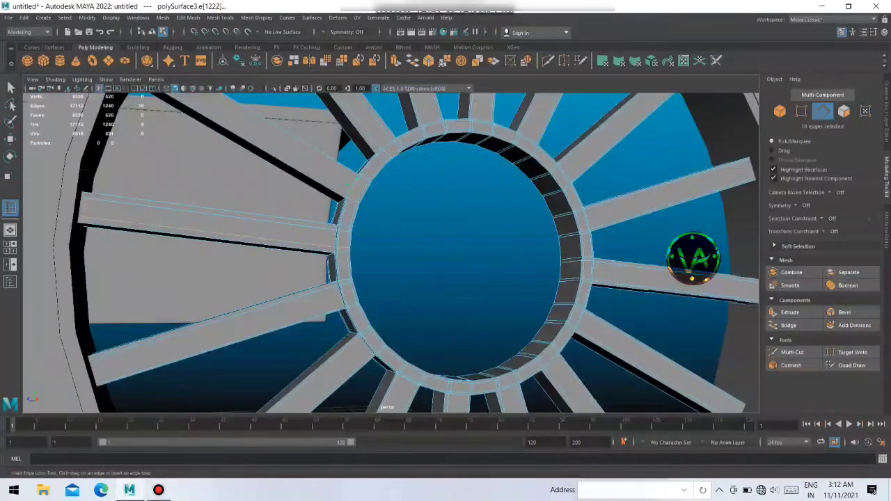
{"action": "right_click_drag", "start_coordinate": [345, 198], "coordinate": [390, 183]}
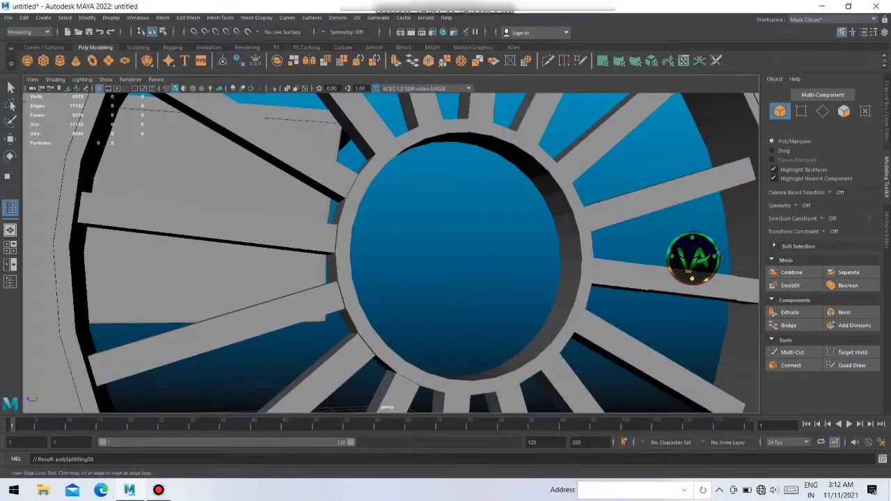
{"action": "scroll", "coordinate": [693, 258], "scroll_direction": "down", "scroll_amount": 3}
{"action": "left_click_drag", "start_coordinate": [693, 258], "coordinate": [693, 259], "text": "alt"}
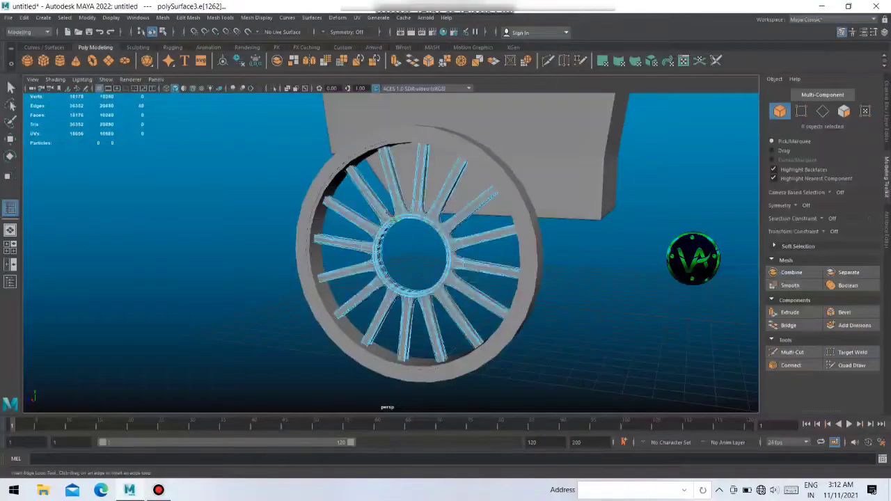
- Insert an edge loop around the spokes near the hub, previewing smoothed (3) then low-poly (1)
{"action": "scroll", "coordinate": [693, 258], "scroll_direction": "up", "scroll_amount": 1}
{"action": "scroll", "coordinate": [693, 259], "scroll_direction": "up", "scroll_amount": 4}
{"action": "scroll", "coordinate": [693, 259], "scroll_direction": "up", "scroll_amount": 1}
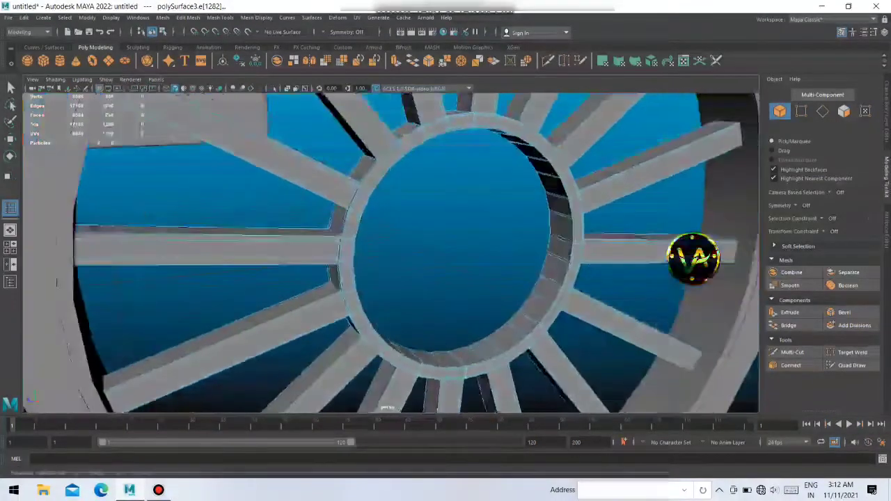
{"action": "left_click", "coordinate": [693, 259]}
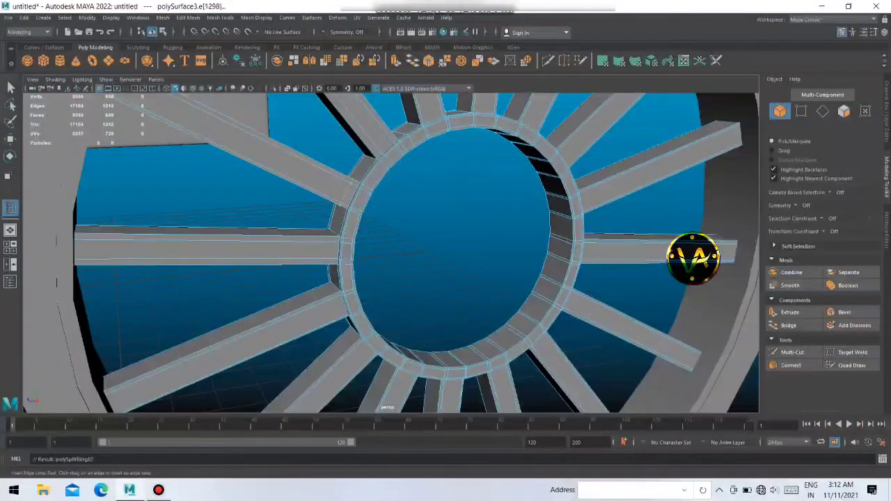
{"action": "left_click_drag", "start_coordinate": [692, 259], "coordinate": [693, 258], "text": "alt"}
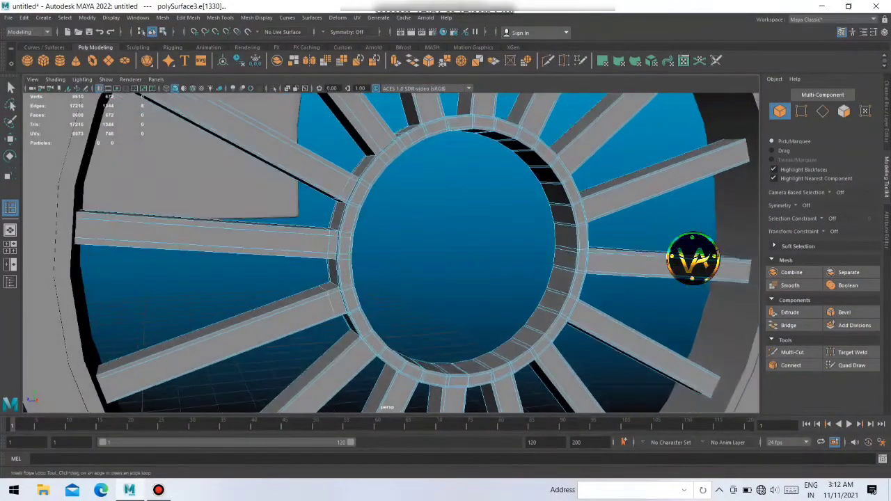
{"action": "key", "text": "3"}
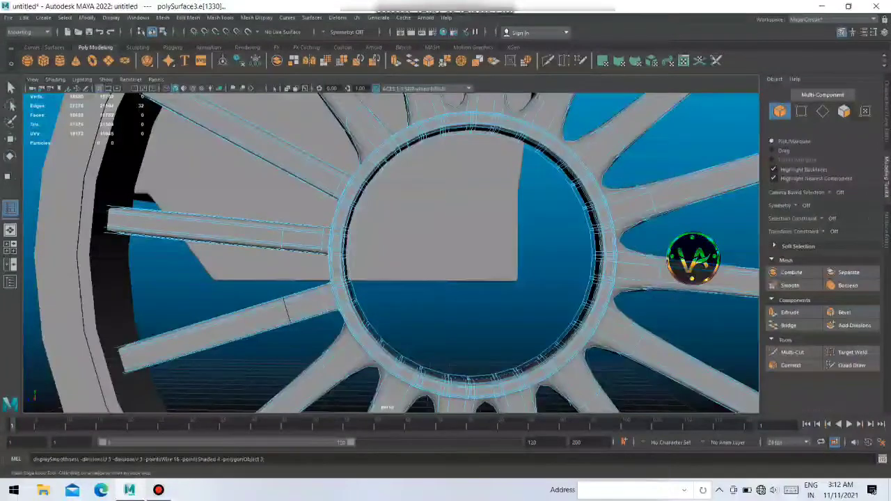
{"action": "key", "text": "1"}
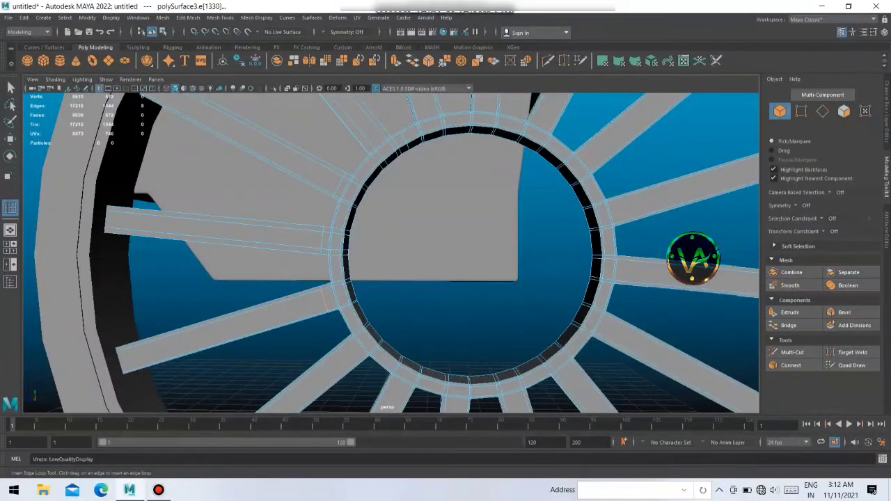
- Orbit around the hub to inspect the new loops on the 800-face wheel
{"action": "left_click_drag", "start_coordinate": [692, 258], "coordinate": [693, 258], "text": "alt"}
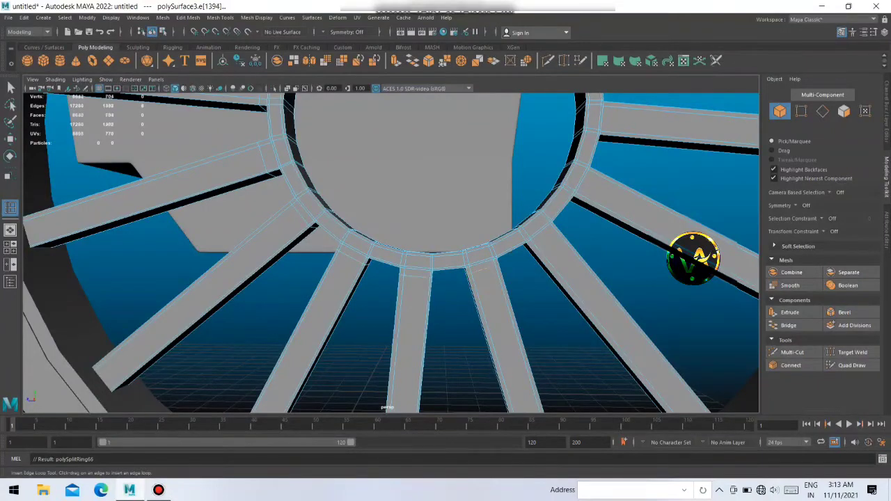
{"action": "left_click_drag", "start_coordinate": [693, 258], "coordinate": [693, 258], "text": "alt"}
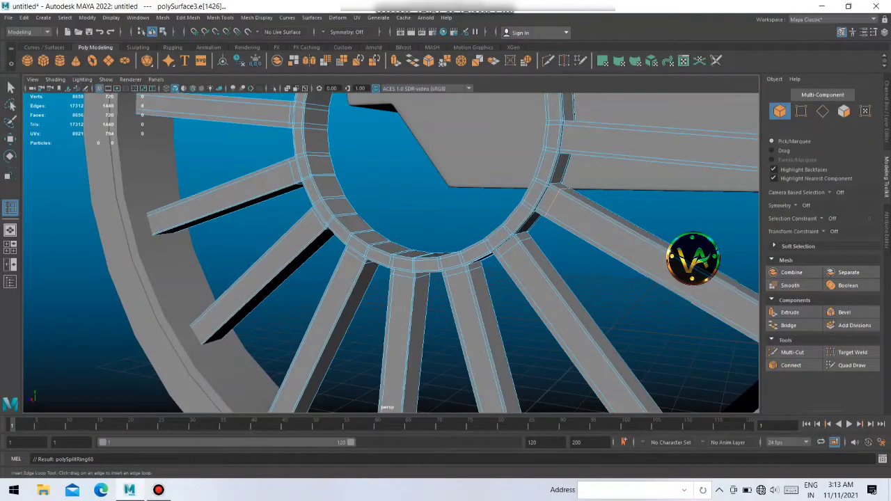
{"action": "left_click_drag", "start_coordinate": [693, 258], "coordinate": [693, 259], "text": "alt"}
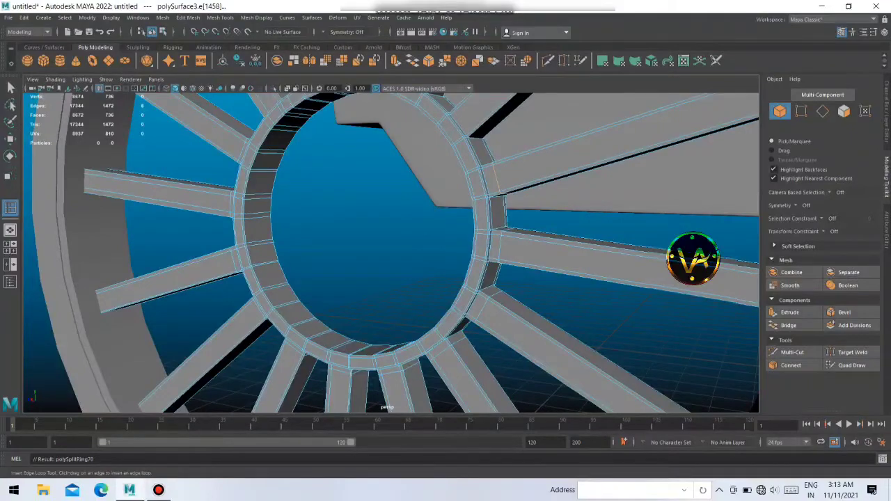
{"action": "left_click_drag", "start_coordinate": [692, 258], "coordinate": [693, 259], "text": "alt"}
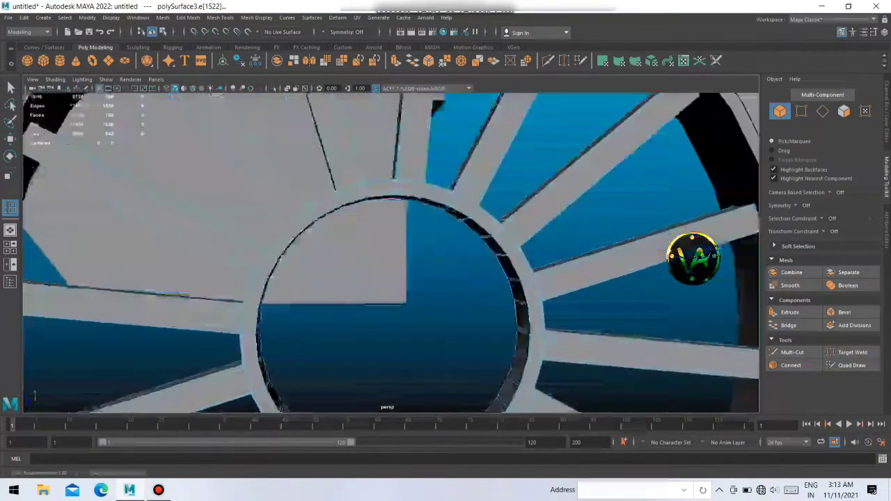
{"action": "scroll", "coordinate": [693, 258], "scroll_direction": "down", "scroll_amount": 5}
{"action": "scroll", "coordinate": [362, 209], "scroll_direction": "up", "scroll_amount": 3}
{"action": "scroll", "coordinate": [363, 209], "scroll_direction": "up", "scroll_amount": 2}
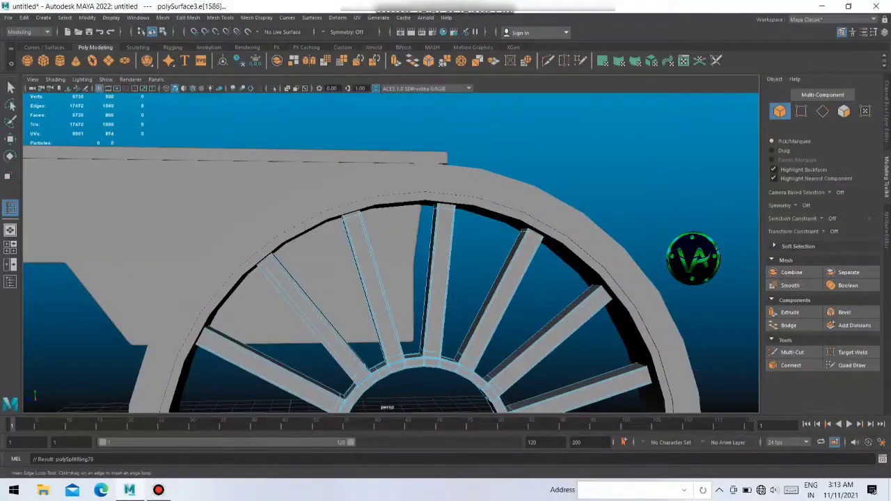
- Insert an edge loop along a spoke near the hub, bringing the wheel to about 900 faces
{"action": "middle_click_drag", "start_coordinate": [424, 278], "coordinate": [286, 247], "text": "alt"}
{"action": "scroll", "coordinate": [390, 251], "scroll_direction": "down", "scroll_amount": 3}
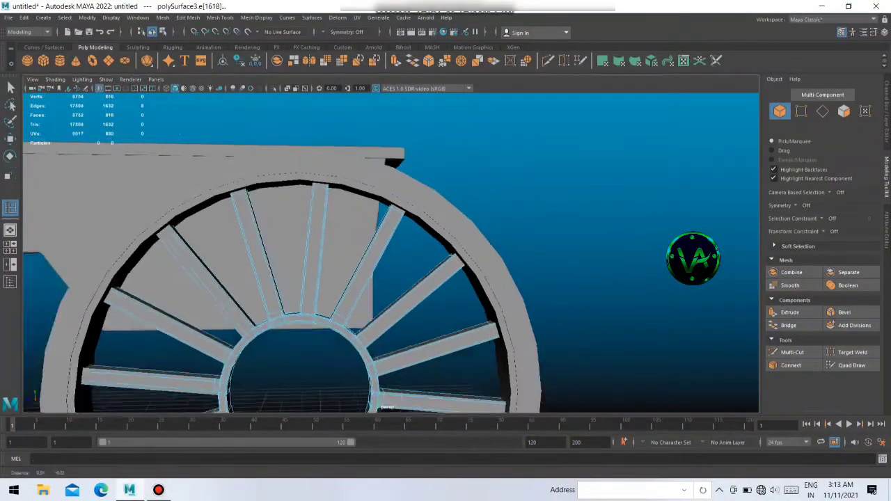
{"action": "scroll", "coordinate": [390, 251], "scroll_direction": "up", "scroll_amount": 4}
{"action": "scroll", "coordinate": [283, 252], "scroll_direction": "up", "scroll_amount": 2}
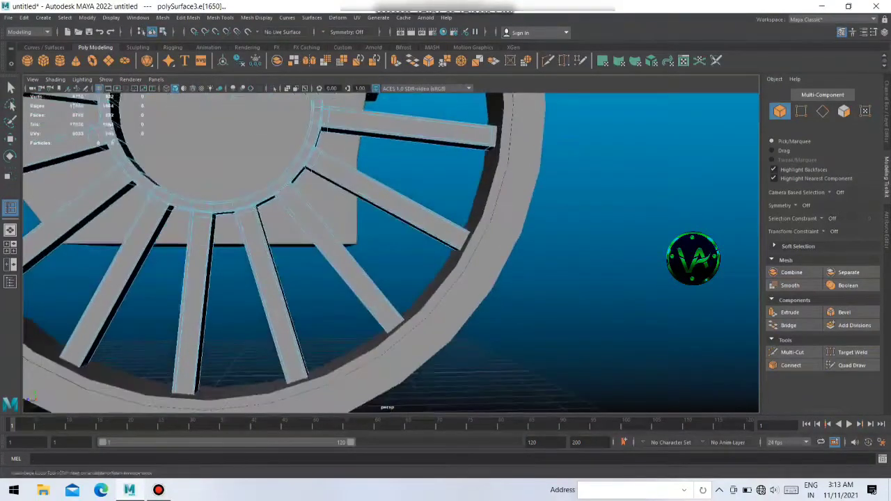
{"action": "left_click_drag", "start_coordinate": [390, 251], "coordinate": [460, 257], "text": "alt"}
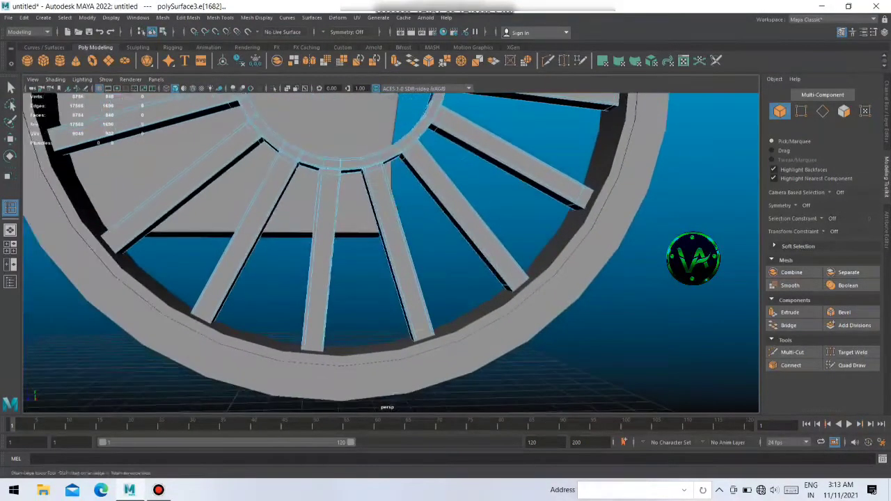
{"action": "left_click_drag", "start_coordinate": [217, 314], "coordinate": [293, 306], "text": "alt"}
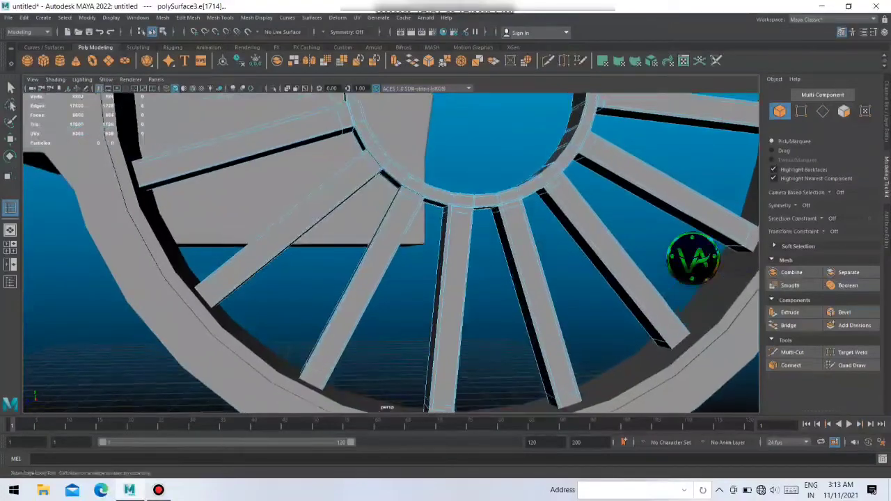
{"action": "left_click_drag", "start_coordinate": [390, 251], "coordinate": [459, 237], "text": "alt"}
{"action": "mouse_move", "coordinate": [390, 250]}
{"action": "left_mouse_down", "text": "alt"}
{"action": "mouse_move", "coordinate": [446, 264]}
{"action": "mouse_move", "coordinate": [474, 230]}
{"action": "left_mouse_up", "text": "alt"}
{"action": "left_click", "coordinate": [418, 257]}
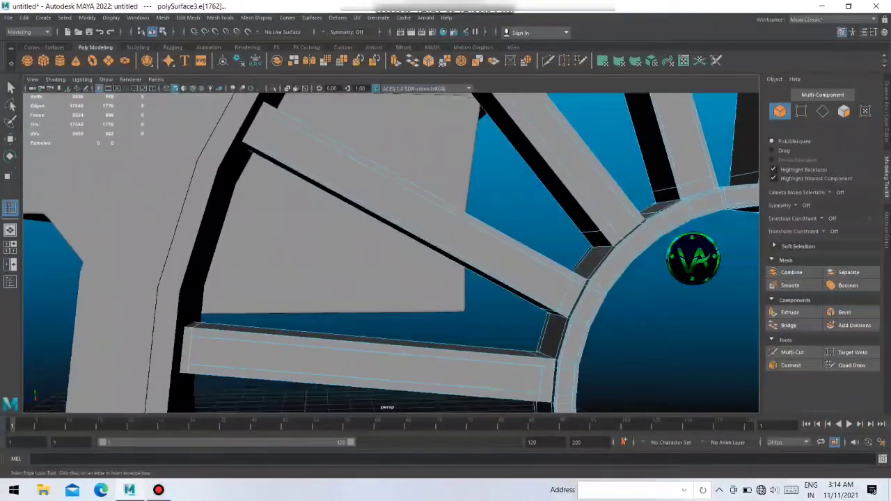
{"action": "left_click_drag", "start_coordinate": [418, 258], "coordinate": [460, 230], "text": "alt"}
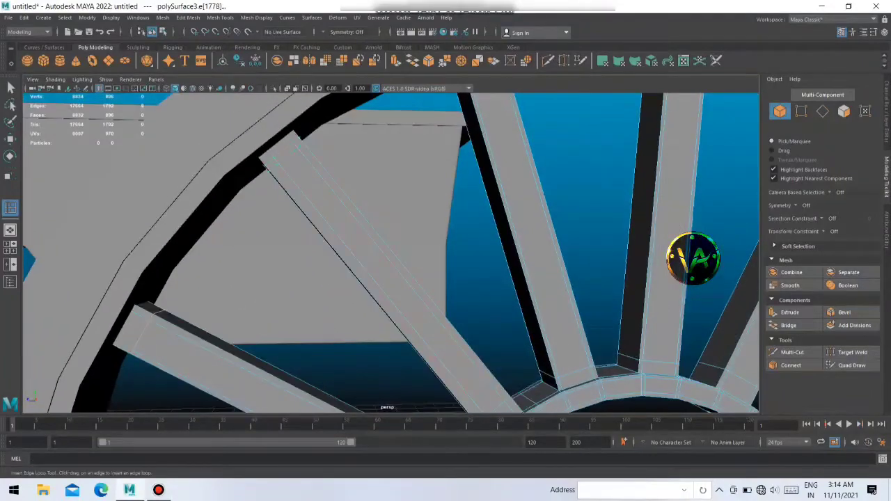
{"action": "left_click_drag", "start_coordinate": [390, 251], "coordinate": [460, 230], "text": "alt"}
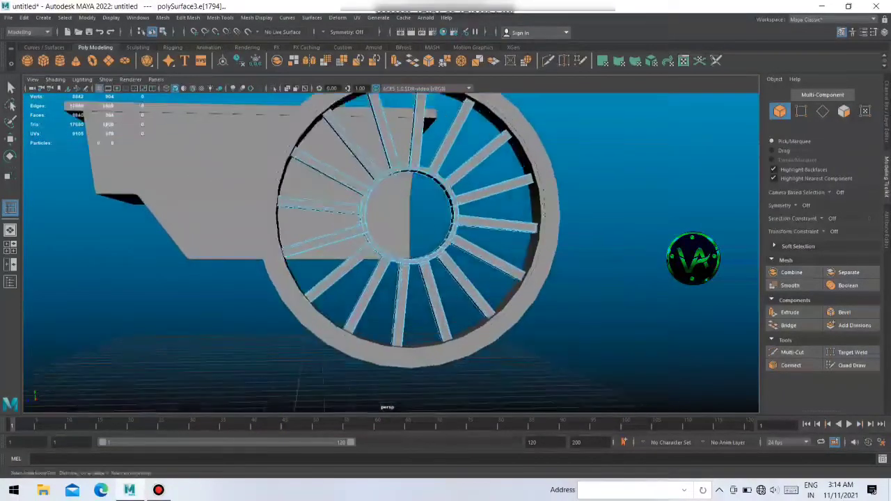
{"action": "scroll", "coordinate": [350, 134], "scroll_direction": "up", "scroll_amount": 3}
{"action": "scroll", "coordinate": [350, 133], "scroll_direction": "up", "scroll_amount": 3}
- Return to Object Mode and orbit around the wheel to inspect it
{"action": "right_click", "coordinate": [350, 134]}
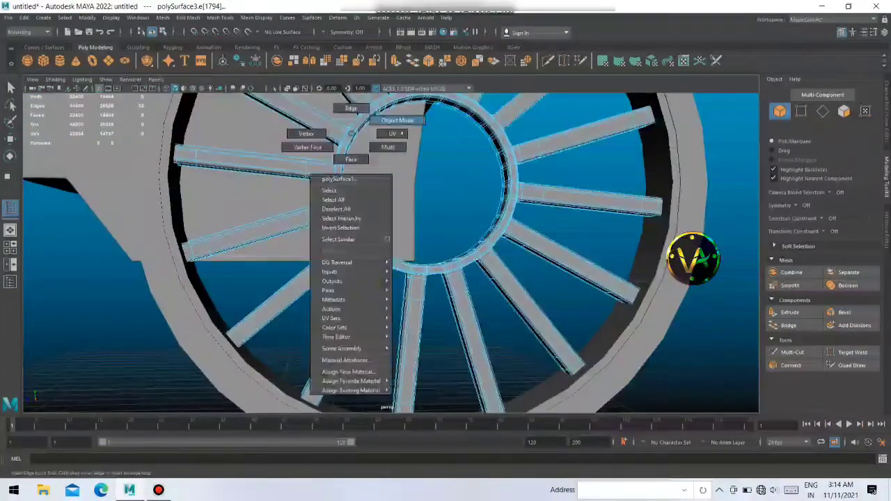
{"action": "left_click", "coordinate": [397, 120]}
{"action": "mouse_move", "coordinate": [397, 209]}
{"action": "left_mouse_down", "text": "alt"}
{"action": "mouse_move", "coordinate": [474, 229]}
{"action": "mouse_move", "coordinate": [390, 230]}
{"action": "mouse_move", "coordinate": [501, 230]}
{"action": "mouse_move", "coordinate": [418, 230]}
{"action": "left_mouse_up", "text": "alt"}
{"action": "right_click_drag", "start_coordinate": [407, 177], "coordinate": [417, 150]}
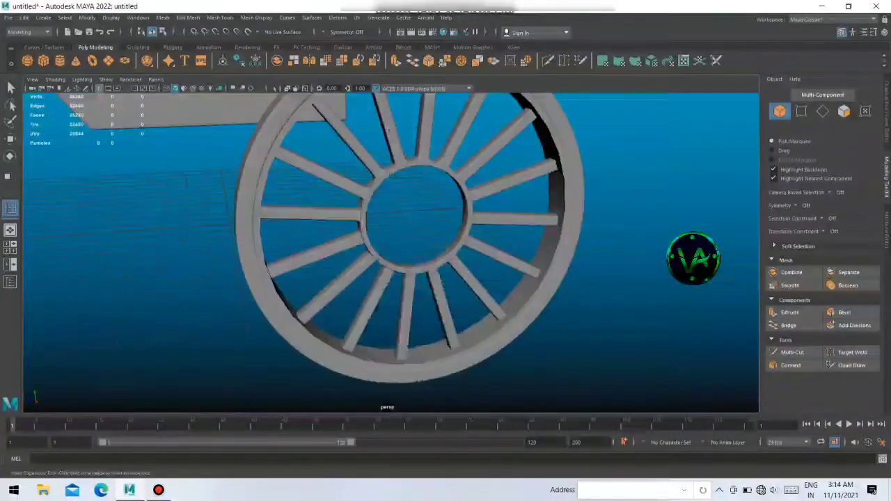
{"action": "mouse_move", "coordinate": [418, 229]}
{"action": "left_mouse_down", "text": "alt"}
{"action": "mouse_move", "coordinate": [460, 216]}
{"action": "mouse_move", "coordinate": [432, 230]}
{"action": "mouse_move", "coordinate": [502, 230]}
{"action": "mouse_move", "coordinate": [452, 229]}
{"action": "mouse_move", "coordinate": [432, 244]}
{"action": "left_mouse_up", "text": "alt"}
{"action": "scroll", "coordinate": [417, 250], "scroll_direction": "down", "scroll_amount": 3}
{"action": "scroll", "coordinate": [432, 244], "scroll_direction": "up", "scroll_amount": 3}
- Select the spokes and rim together and combine them into one mesh, polySurface3
{"action": "left_click", "coordinate": [432, 243]}
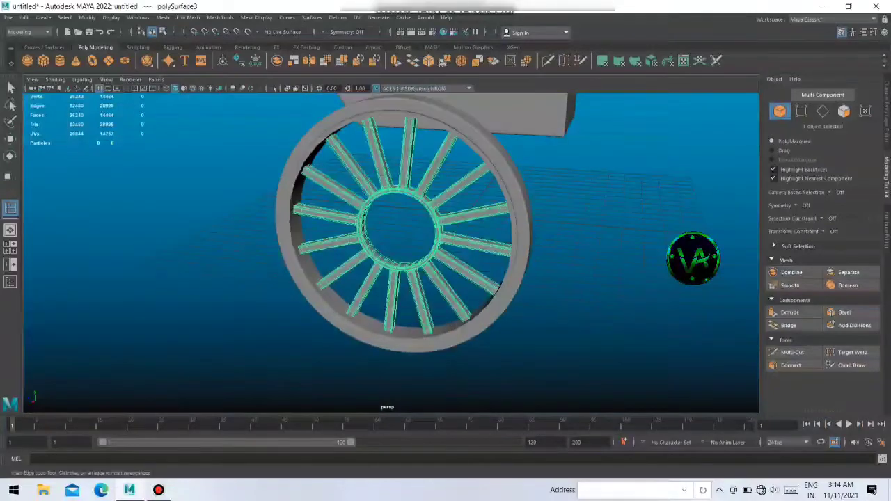
{"action": "key", "text": "w"}
{"action": "key", "text": "F8"}
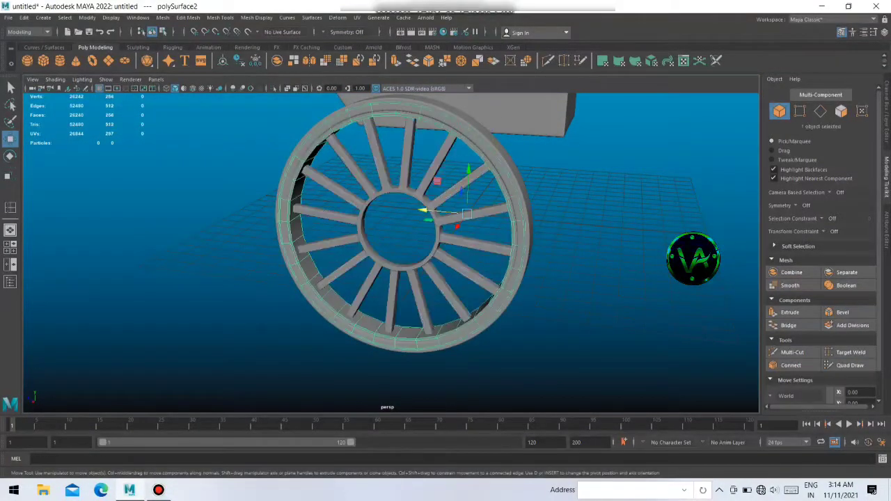
{"action": "left_click", "coordinate": [300, 208], "text": "shift"}
{"action": "left_click_drag", "start_coordinate": [418, 230], "coordinate": [487, 230], "text": "alt"}
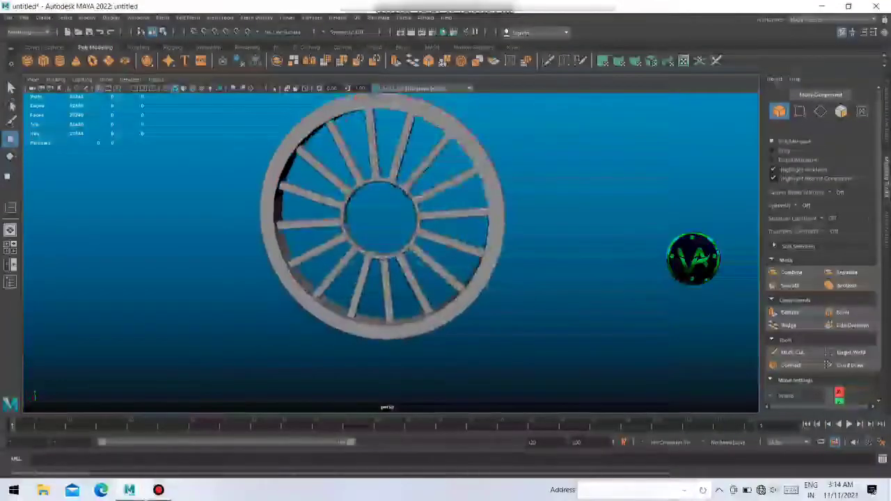
{"action": "left_click", "coordinate": [791, 273]}
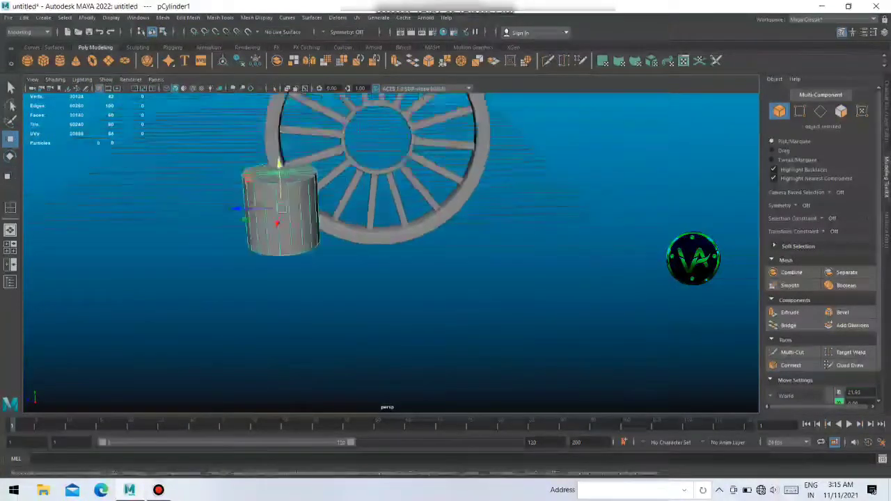
- Flatten the cylinder into a disc, rotate it 90° upright, and move it onto the wheel hub
{"action": "key", "text": "r"}
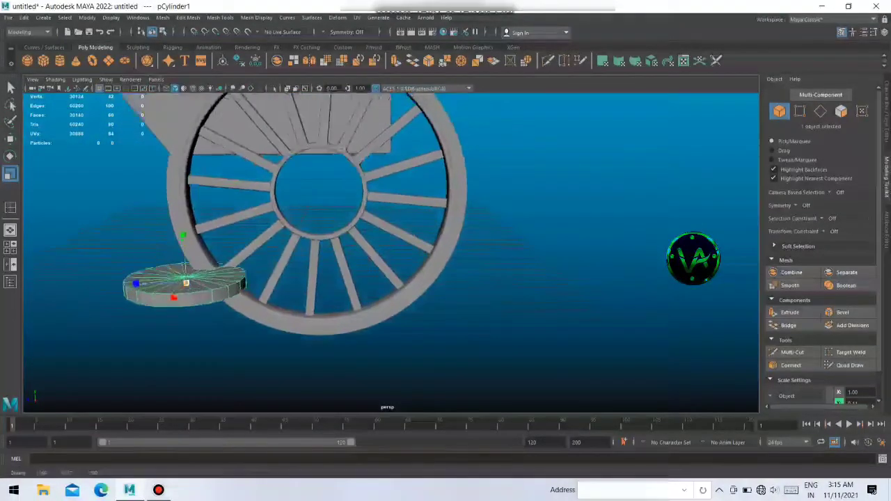
{"action": "key", "text": "e"}
{"action": "left_click_drag", "start_coordinate": [183, 244], "coordinate": [182, 306]}
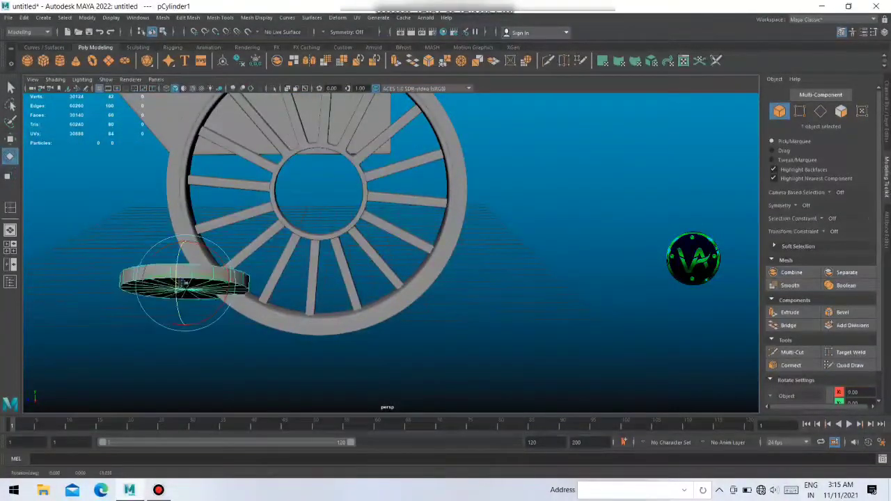
{"action": "left_click_drag", "start_coordinate": [418, 279], "coordinate": [445, 258], "text": "alt"}
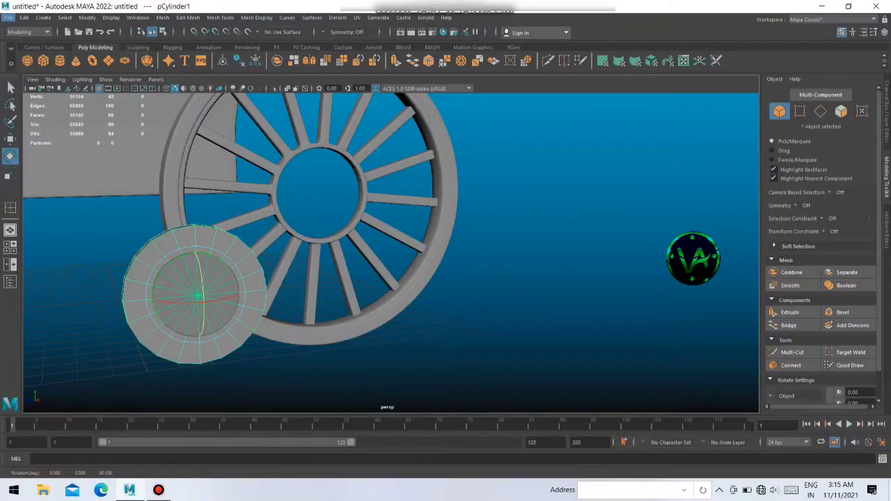
{"action": "scroll", "coordinate": [285, 241], "scroll_direction": "up", "scroll_amount": 4}
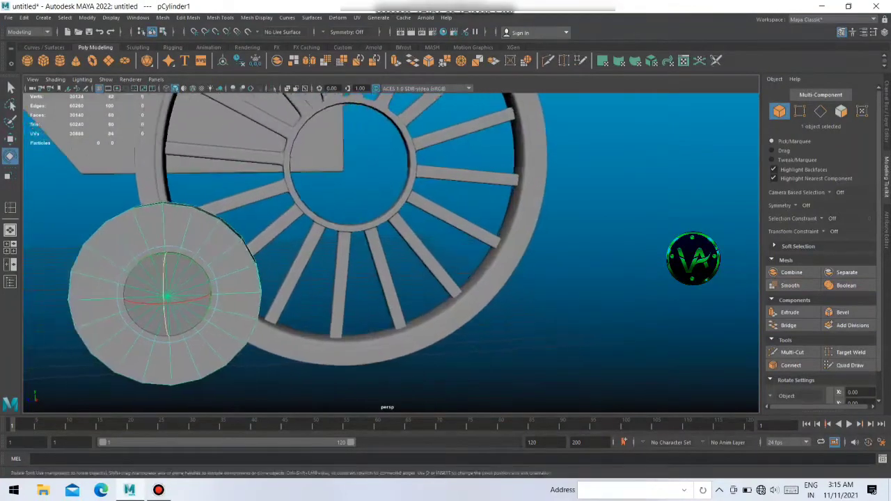
{"action": "key", "text": "w"}
{"action": "mouse_move", "coordinate": [390, 251]}
{"action": "left_mouse_down", "text": "alt"}
{"action": "mouse_move", "coordinate": [529, 251]}
{"action": "mouse_move", "coordinate": [349, 250]}
{"action": "left_mouse_up", "text": "alt"}
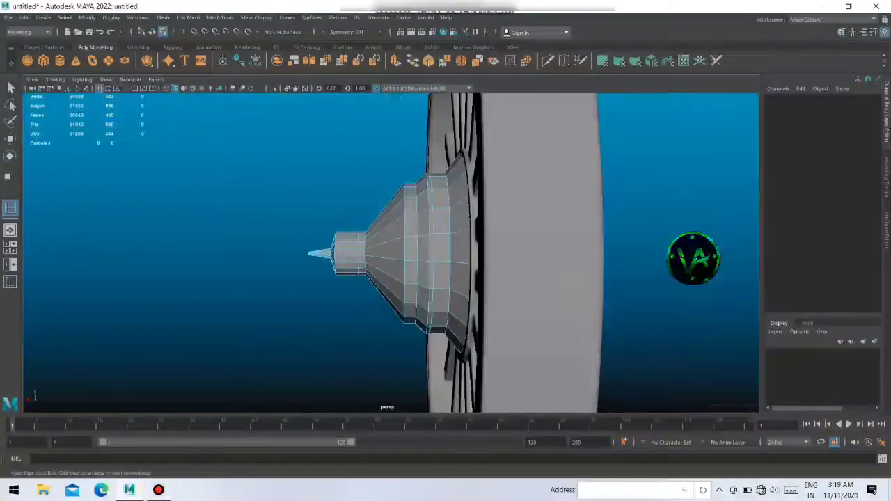
- Add a series of edge loops along the hub cap's small cylinder
{"action": "mouse_move", "coordinate": [390, 251]}
{"action": "left_mouse_down", "text": "alt"}
{"action": "mouse_move", "coordinate": [446, 251]}
{"action": "mouse_move", "coordinate": [390, 251]}
{"action": "left_mouse_up", "text": "alt"}
{"action": "right_click_drag", "start_coordinate": [390, 250], "coordinate": [446, 264], "text": "alt"}
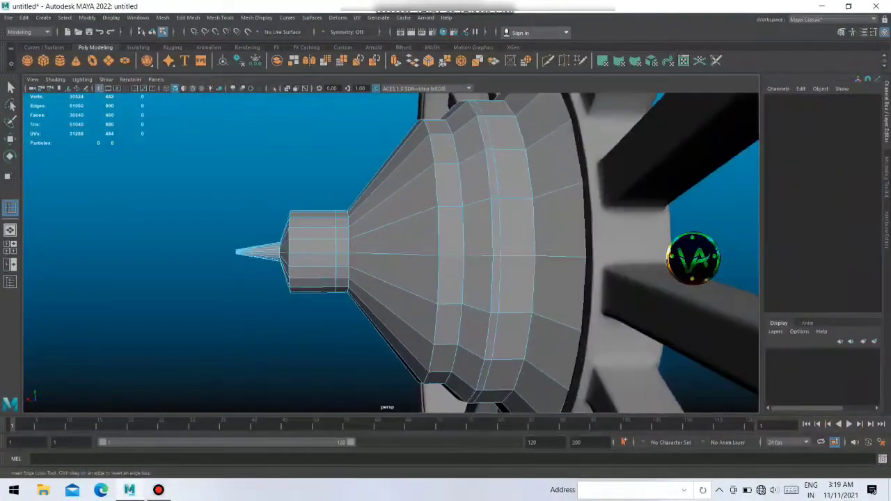
{"action": "left_click", "coordinate": [319, 230]}
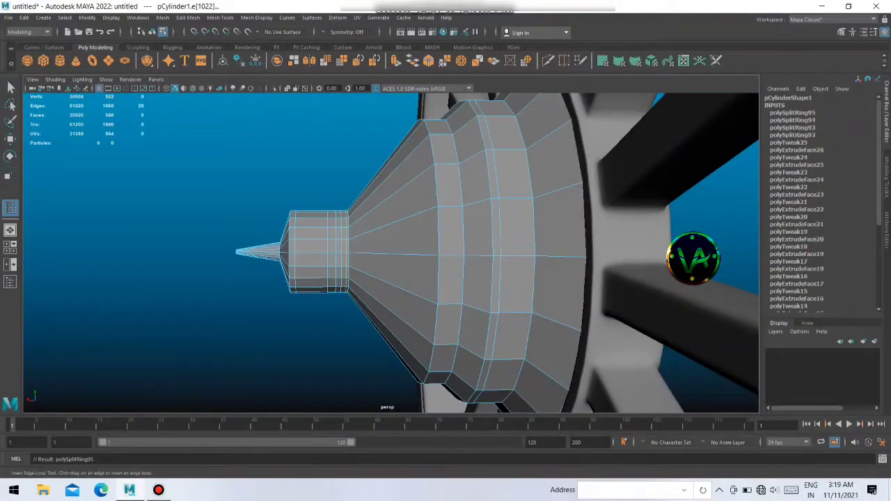
{"action": "left_click_drag", "start_coordinate": [390, 251], "coordinate": [445, 251], "text": "alt"}
{"action": "left_click", "coordinate": [348, 229]}
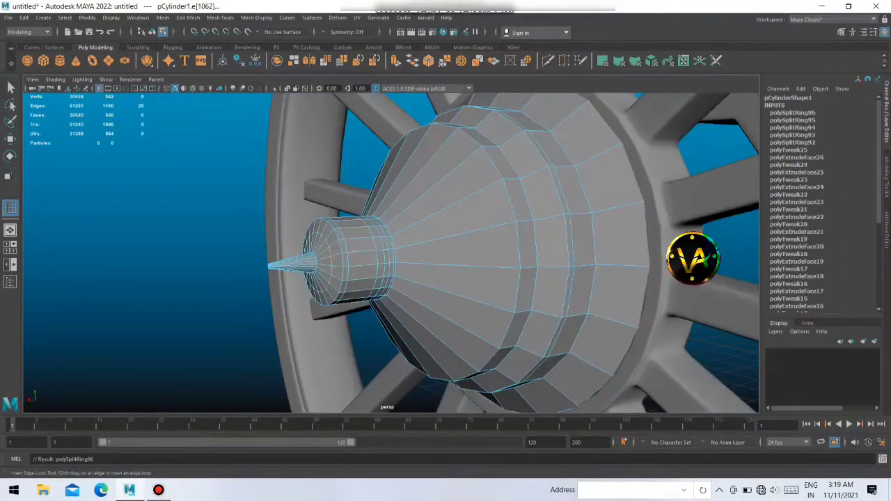
{"action": "left_click", "coordinate": [352, 230]}
{"action": "left_click", "coordinate": [355, 230]}
{"action": "left_click", "coordinate": [358, 229]}
{"action": "left_click", "coordinate": [362, 230]}
{"action": "left_click", "coordinate": [366, 229]}
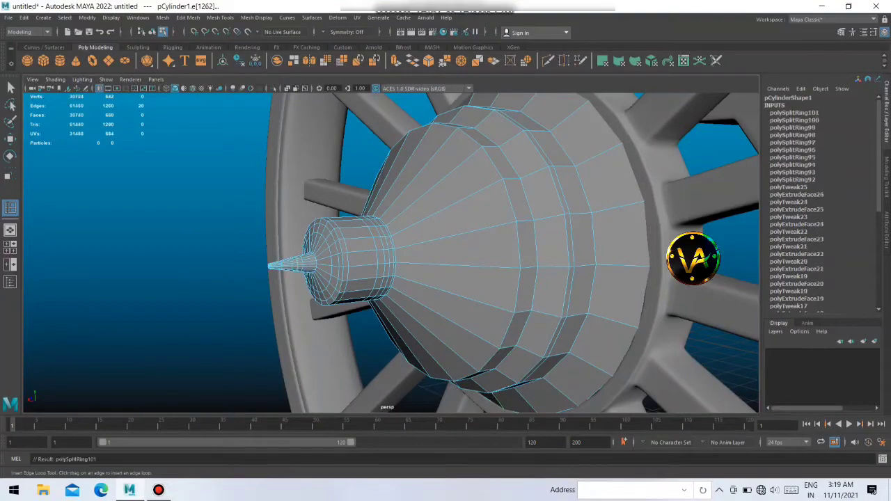
{"action": "left_click", "coordinate": [369, 230]}
- Add edge loops across the cone and near the hub cap's outer rim
{"action": "left_click", "coordinate": [446, 209]}
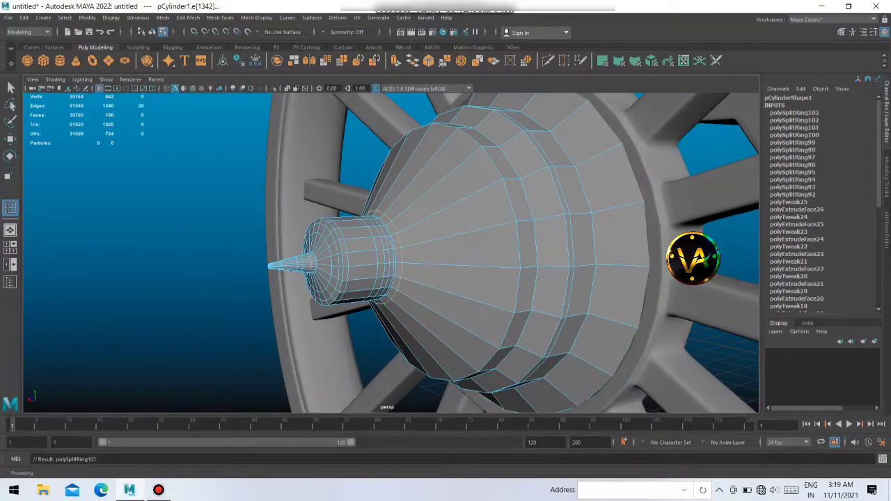
{"action": "left_click", "coordinate": [459, 209]}
{"action": "left_click", "coordinate": [481, 209]}
{"action": "left_click", "coordinate": [498, 209]}
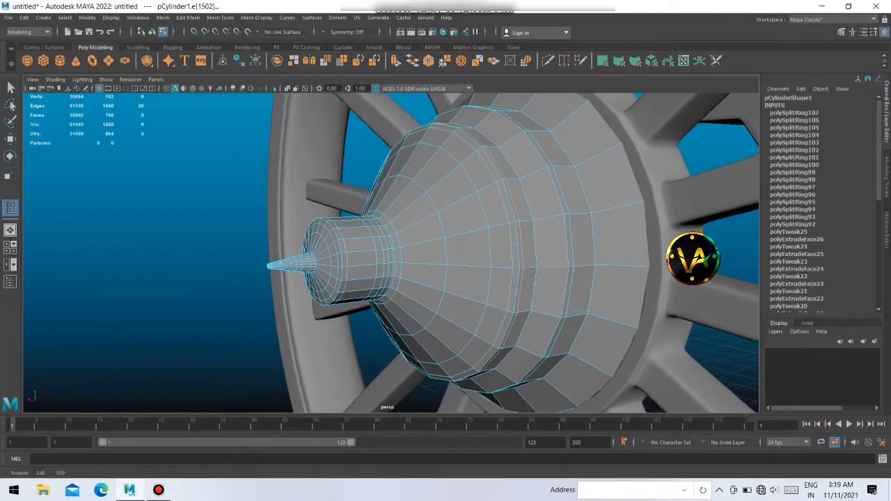
{"action": "left_click_drag", "start_coordinate": [418, 244], "coordinate": [488, 230], "text": "alt"}
{"action": "scroll", "coordinate": [417, 244], "scroll_direction": "up", "scroll_amount": 2}
{"action": "left_click", "coordinate": [484, 209]}
{"action": "left_click", "coordinate": [498, 209]}
{"action": "left_click", "coordinate": [491, 209]}
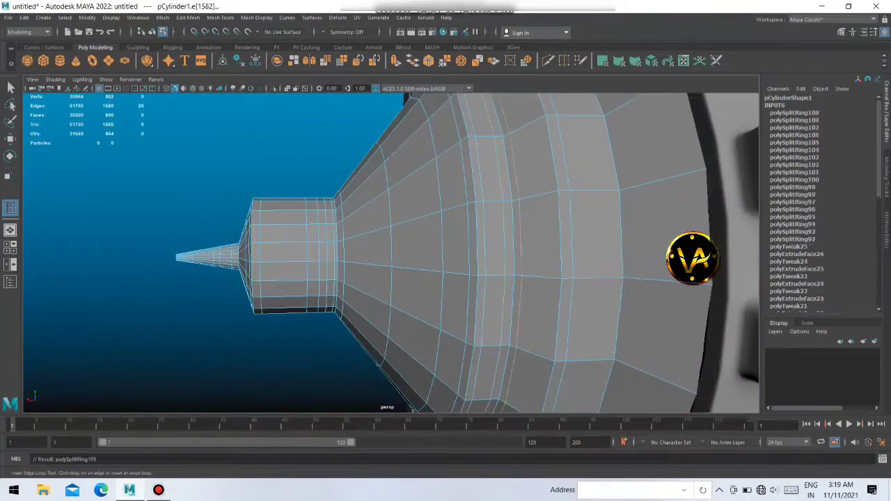
{"action": "scroll", "coordinate": [418, 244], "scroll_direction": "down", "scroll_amount": 2}
{"action": "left_click", "coordinate": [512, 214]}
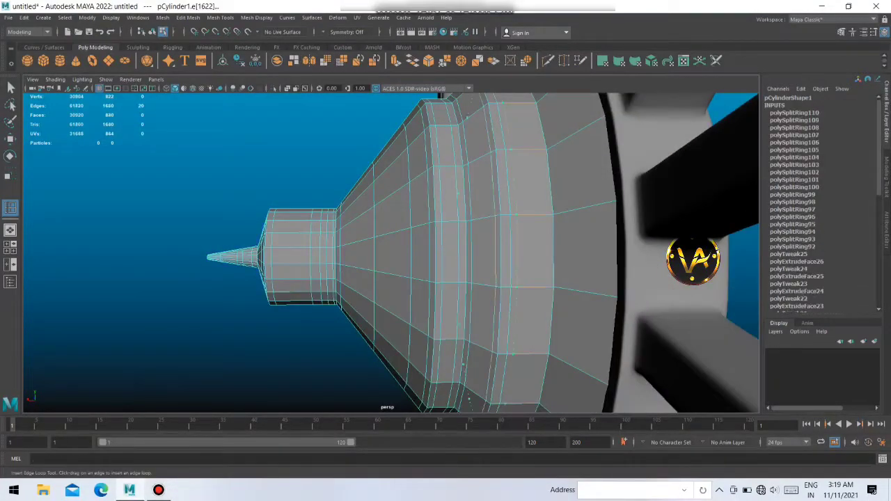
{"action": "mouse_move", "coordinate": [441, 95]}
{"action": "left_mouse_down", "text": "alt"}
{"action": "mouse_move", "coordinate": [390, 209]}
{"action": "mouse_move", "coordinate": [373, 275]}
{"action": "mouse_move", "coordinate": [418, 265]}
{"action": "left_mouse_up", "text": "alt"}
{"action": "left_click", "coordinate": [418, 208]}
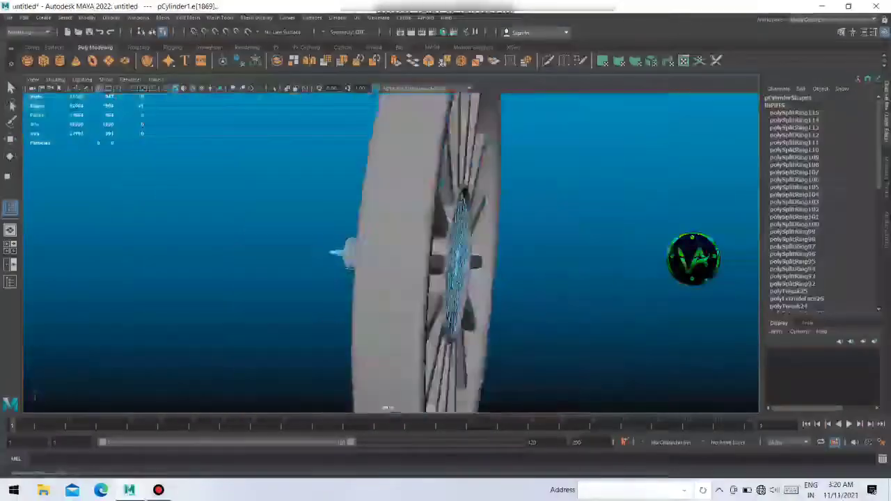
- Return to object mode and preview the hub cap smoothed from several angles
{"action": "key", "text": "F8"}
{"action": "key", "text": "F8"}
{"action": "key", "text": "3"}
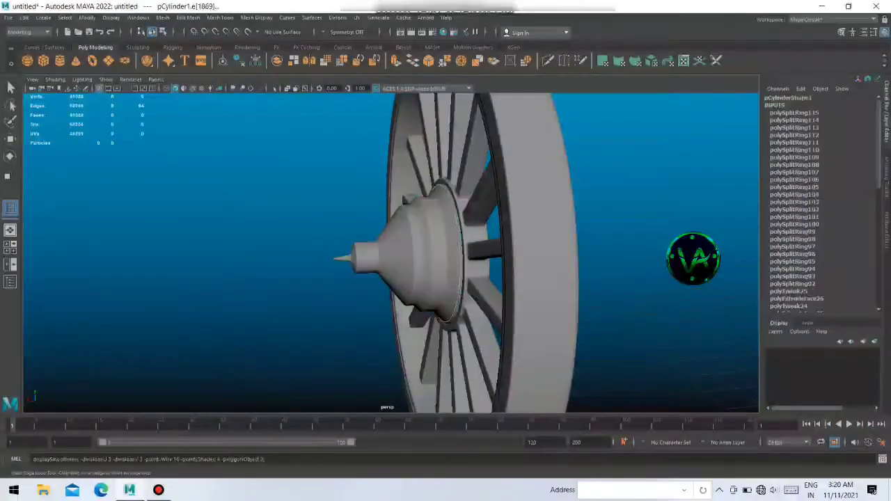
{"action": "left_click_drag", "start_coordinate": [390, 251], "coordinate": [529, 250], "text": "alt"}
{"action": "scroll", "coordinate": [390, 251], "scroll_direction": "up", "scroll_amount": 5}
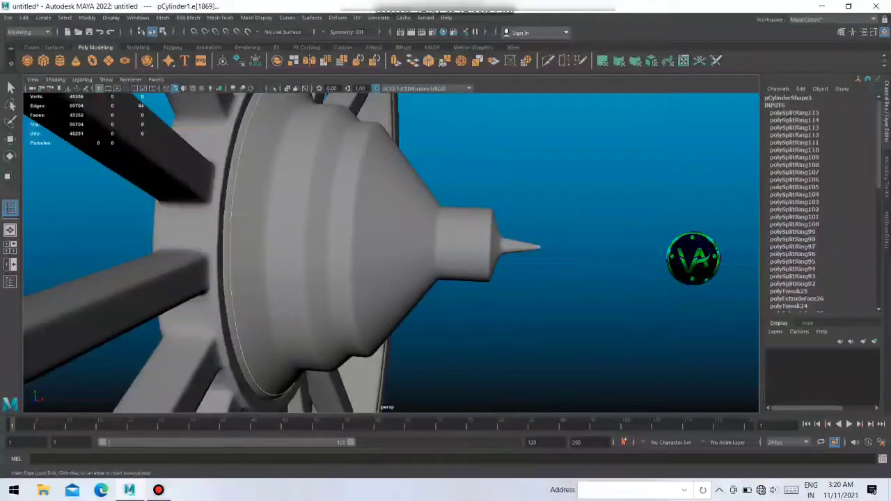
{"action": "key", "text": "F8"}
{"action": "scroll", "coordinate": [390, 251], "scroll_direction": "down", "scroll_amount": 10}
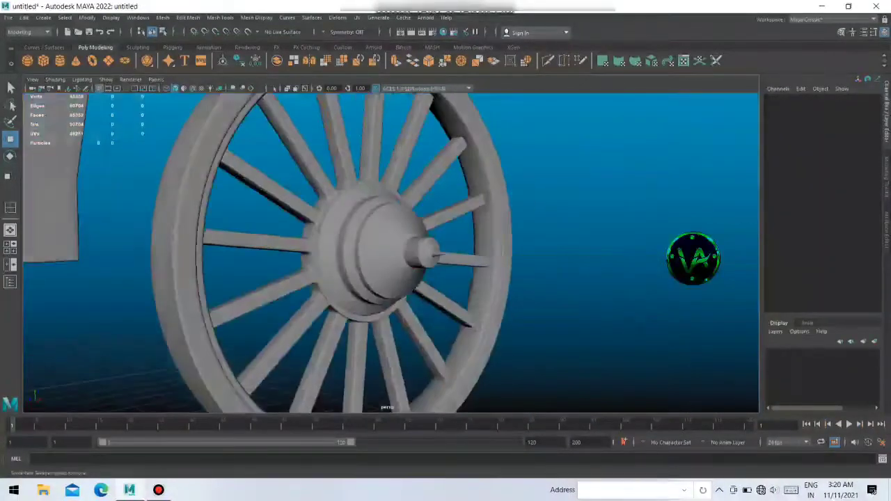
{"action": "left_click_drag", "start_coordinate": [348, 250], "coordinate": [418, 250], "text": "alt"}
- Marquee-select the wheel, spokes and hub cap together
{"action": "left_click", "coordinate": [390, 250]}
{"action": "scroll", "coordinate": [390, 250], "scroll_direction": "down", "scroll_amount": 5}
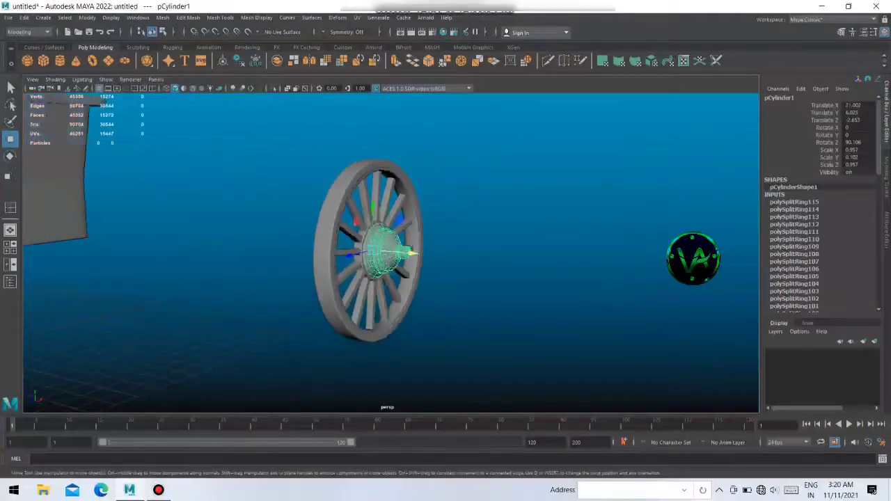
{"action": "left_click_drag", "start_coordinate": [348, 251], "coordinate": [474, 251], "text": "alt"}
{"action": "scroll", "coordinate": [401, 254], "scroll_direction": "up", "scroll_amount": 8}
{"action": "left_click", "coordinate": [627, 348]}
{"action": "scroll", "coordinate": [400, 254], "scroll_direction": "up", "scroll_amount": 5}
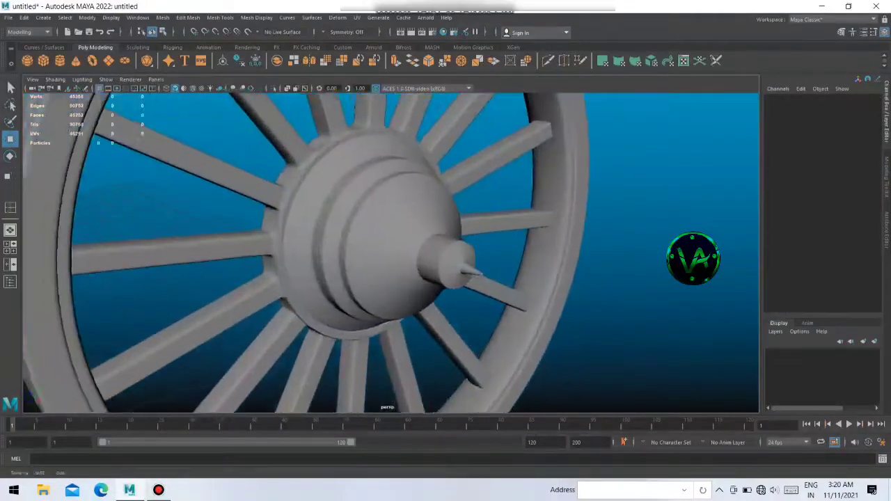
{"action": "left_click", "coordinate": [431, 264]}
{"action": "scroll", "coordinate": [418, 250], "scroll_direction": "down", "scroll_amount": 5}
{"action": "left_click_drag", "start_coordinate": [348, 250], "coordinate": [432, 251], "text": "alt"}
{"action": "left_click_drag", "start_coordinate": [235, 100], "coordinate": [533, 368]}
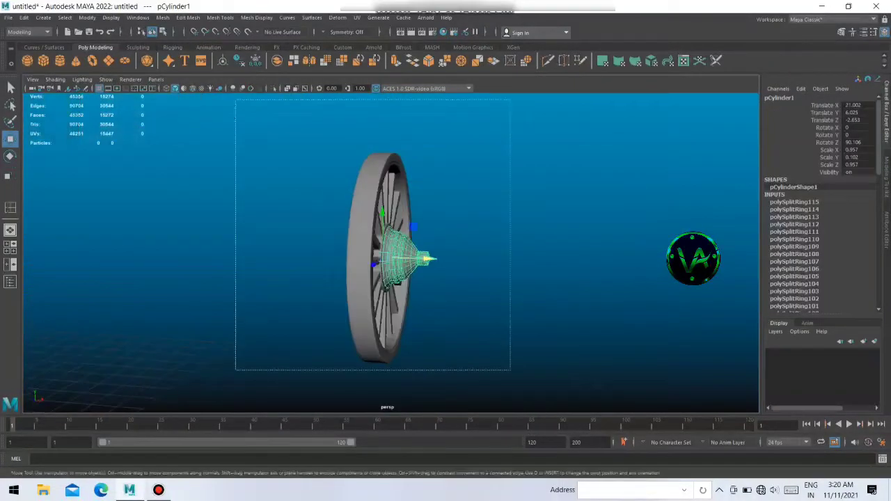
- Combine the wheel, spokes and hub cap into one object and frame it
{"action": "left_click", "coordinate": [842, 32]}
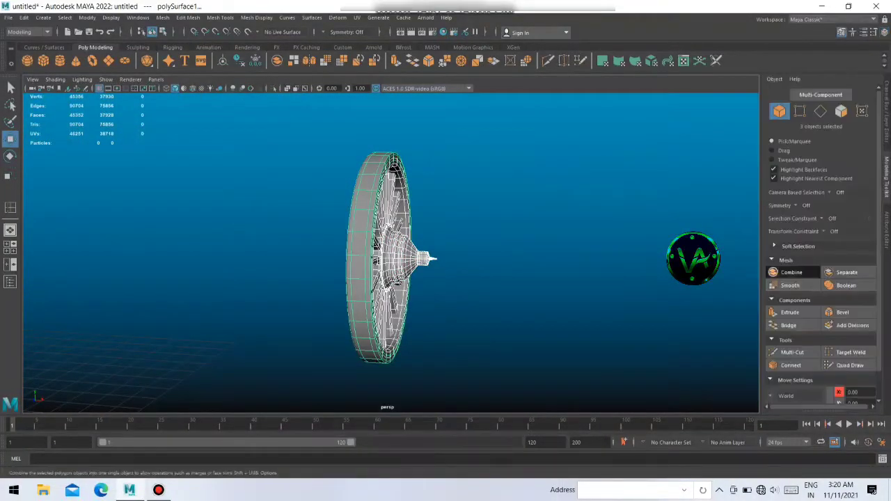
{"action": "left_click", "coordinate": [791, 272]}
{"action": "scroll", "coordinate": [390, 254], "scroll_direction": "down", "scroll_amount": 3}
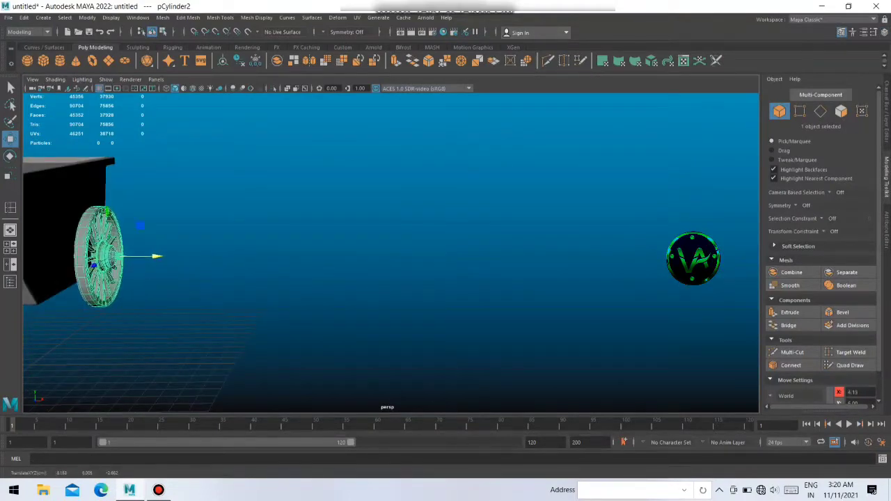
{"action": "mouse_move", "coordinate": [418, 279]}
{"action": "left_mouse_down", "text": "alt"}
{"action": "mouse_move", "coordinate": [199, 254]}
{"action": "mouse_move", "coordinate": [334, 265]}
{"action": "left_mouse_up", "text": "alt"}
{"action": "key", "text": "f"}
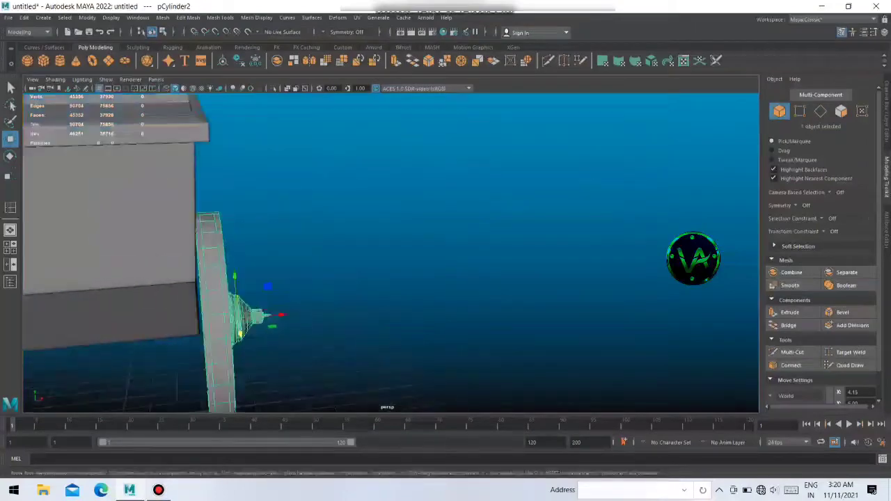
{"action": "left_click_drag", "start_coordinate": [418, 279], "coordinate": [292, 279], "text": "alt"}
- Move the combined wheel into place against the side of the cart
{"action": "left_click", "coordinate": [313, 209]}
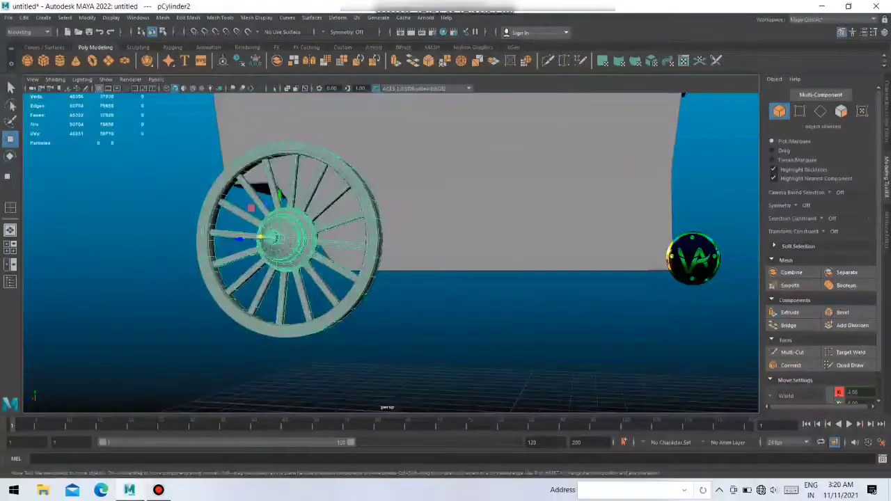
{"action": "left_click", "coordinate": [522, 327]}
{"action": "left_click_drag", "start_coordinate": [417, 278], "coordinate": [293, 279], "text": "alt"}
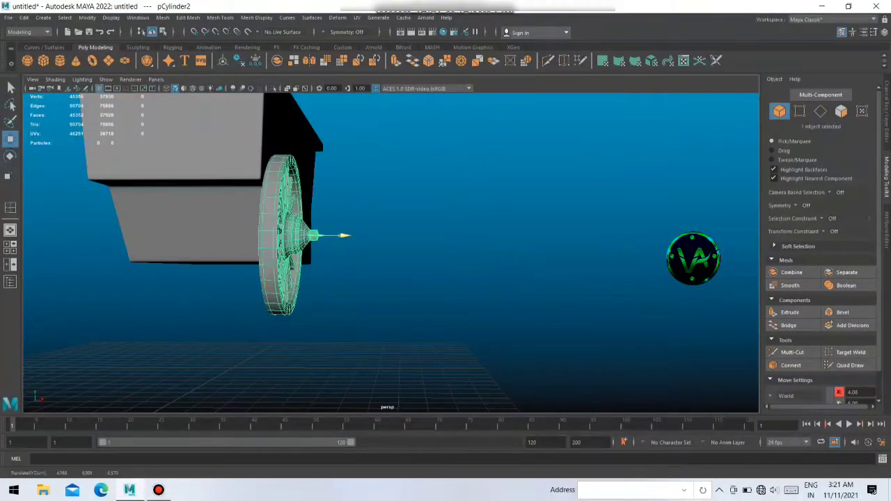
{"action": "mouse_move", "coordinate": [389, 251]}
{"action": "left_mouse_down", "text": "alt"}
{"action": "mouse_move", "coordinate": [320, 230]}
{"action": "mouse_move", "coordinate": [404, 244]}
{"action": "left_mouse_up", "text": "alt"}
{"action": "left_click", "coordinate": [349, 251]}
{"action": "left_click_drag", "start_coordinate": [341, 251], "coordinate": [369, 251]}
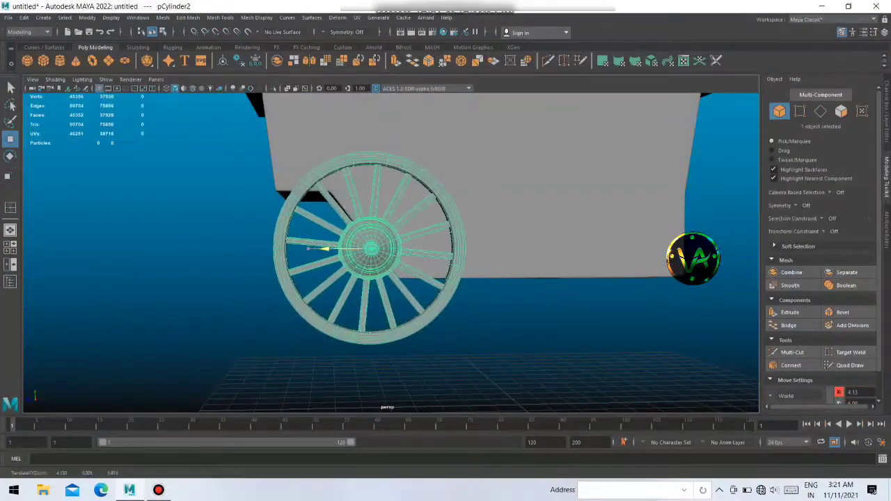
{"action": "left_click_drag", "start_coordinate": [417, 278], "coordinate": [306, 251], "text": "alt"}
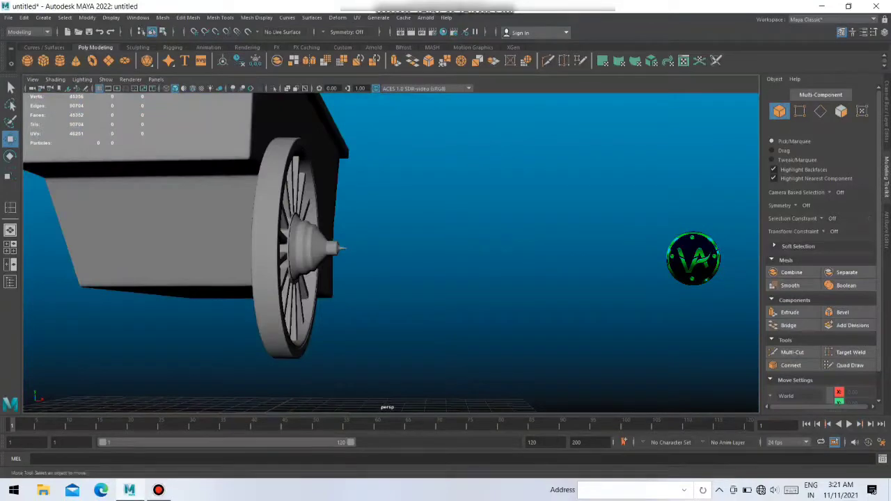
- Check the wheel's placement beside the cart and reselect it
{"action": "mouse_move", "coordinate": [390, 251]}
{"action": "left_mouse_down", "text": "alt"}
{"action": "mouse_move", "coordinate": [320, 230]}
{"action": "mouse_move", "coordinate": [404, 258]}
{"action": "mouse_move", "coordinate": [390, 229]}
{"action": "left_mouse_up", "text": "alt"}
{"action": "scroll", "coordinate": [389, 251], "scroll_direction": "down", "scroll_amount": 5}
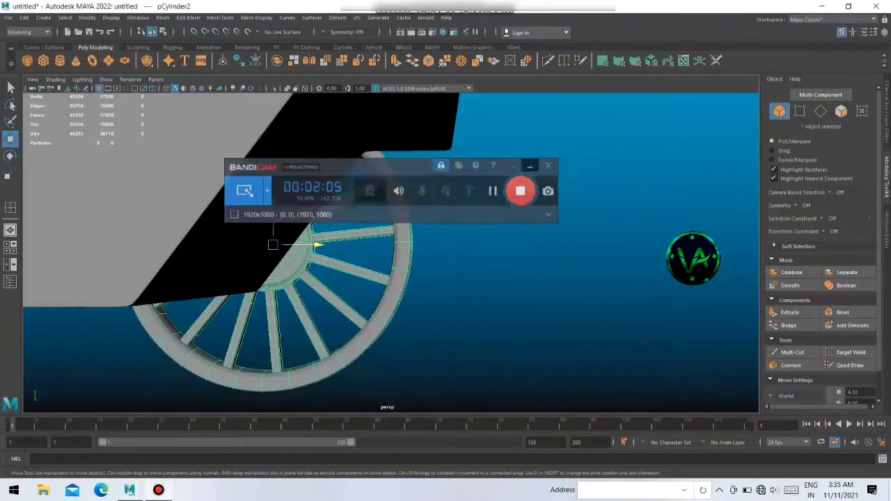
{"action": "mouse_move", "coordinate": [418, 265]}
{"action": "left_mouse_down", "text": "alt"}
{"action": "mouse_move", "coordinate": [390, 279]}
{"action": "mouse_move", "coordinate": [418, 251]}
{"action": "mouse_move", "coordinate": [453, 250]}
{"action": "left_mouse_up", "text": "alt"}
{"action": "left_click", "coordinate": [558, 314]}
{"action": "scroll", "coordinate": [453, 251], "scroll_direction": "up", "scroll_amount": 3}
{"action": "scroll", "coordinate": [452, 251], "scroll_direction": "down", "scroll_amount": 4}
{"action": "left_click", "coordinate": [451, 252]}
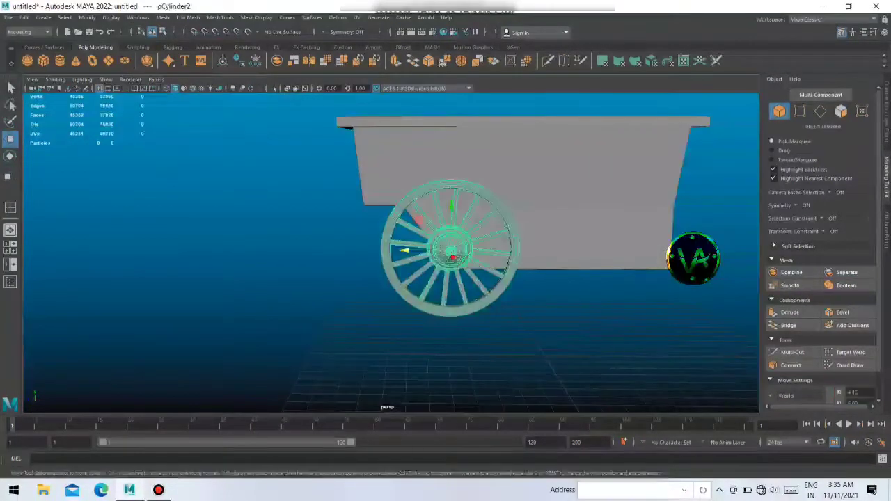
{"action": "mouse_move", "coordinate": [453, 251]}
{"action": "left_mouse_down", "text": "alt"}
{"action": "mouse_move", "coordinate": [439, 258]}
{"action": "mouse_move", "coordinate": [487, 244]}
{"action": "mouse_move", "coordinate": [481, 223]}
{"action": "mouse_move", "coordinate": [460, 250]}
{"action": "mouse_move", "coordinate": [446, 237]}
{"action": "mouse_move", "coordinate": [278, 237]}
{"action": "left_mouse_up", "text": "alt"}
- Duplicate the wheel, slide it to the cart's other side, and set its Rotate Y to 180
{"action": "key", "text": "ctrl+d"}
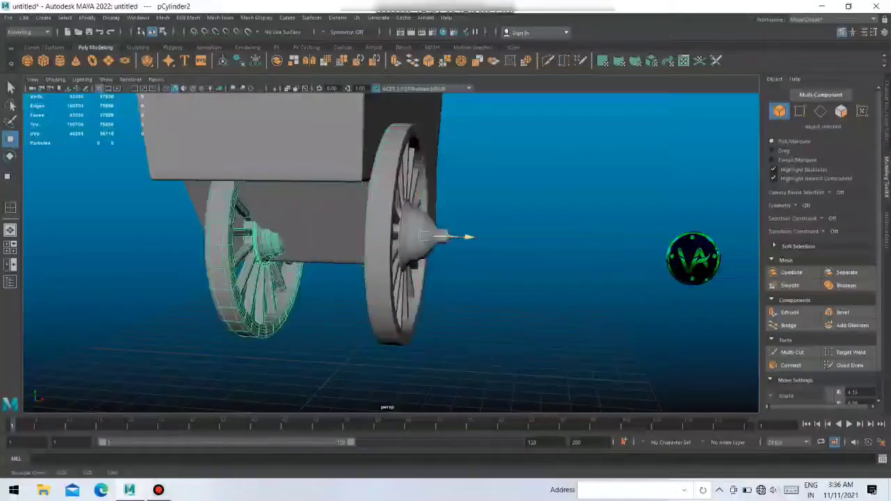
{"action": "mouse_move", "coordinate": [453, 250]}
{"action": "left_mouse_down", "text": "alt"}
{"action": "mouse_move", "coordinate": [488, 244]}
{"action": "mouse_move", "coordinate": [509, 254]}
{"action": "left_mouse_up", "text": "alt"}
{"action": "left_click_drag", "start_coordinate": [362, 269], "coordinate": [341, 269]}
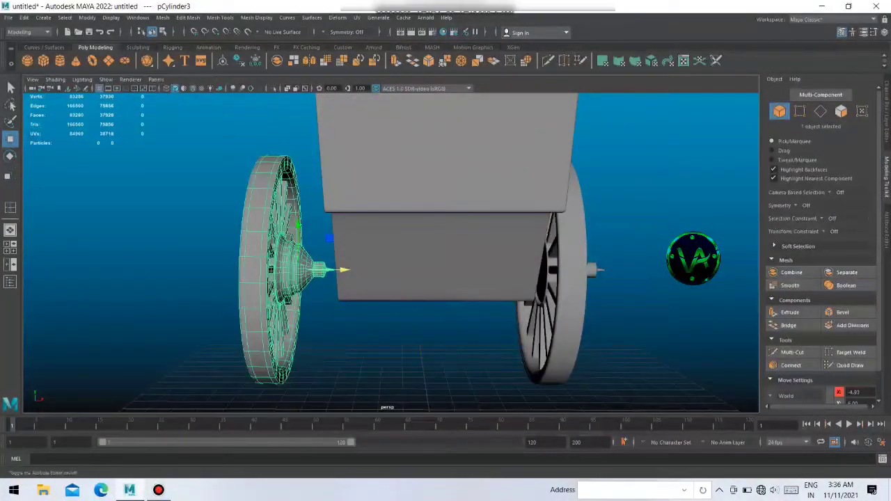
{"action": "left_click", "coordinate": [881, 32]}
{"action": "type", "text": "90"}
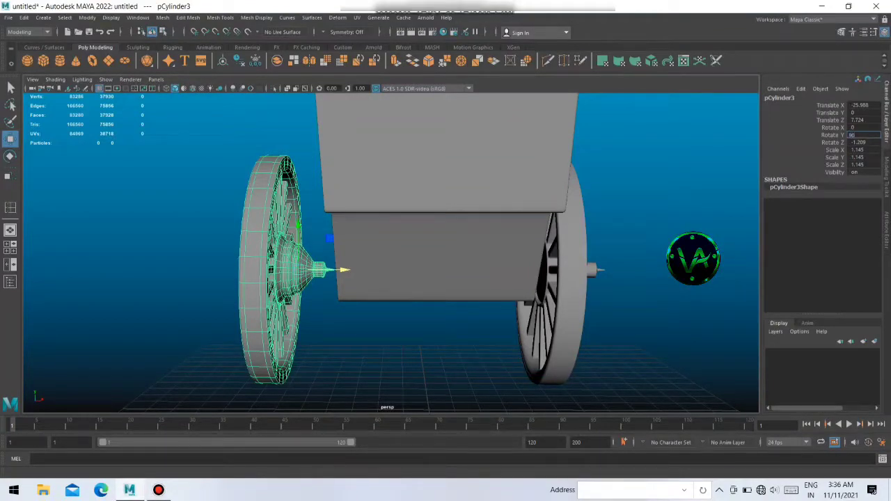
{"action": "key", "text": "Return"}
- Orbit to end-on and front views, selecting the left and right wheels to compare them
{"action": "left_click_drag", "start_coordinate": [418, 264], "coordinate": [335, 265], "text": "alt"}
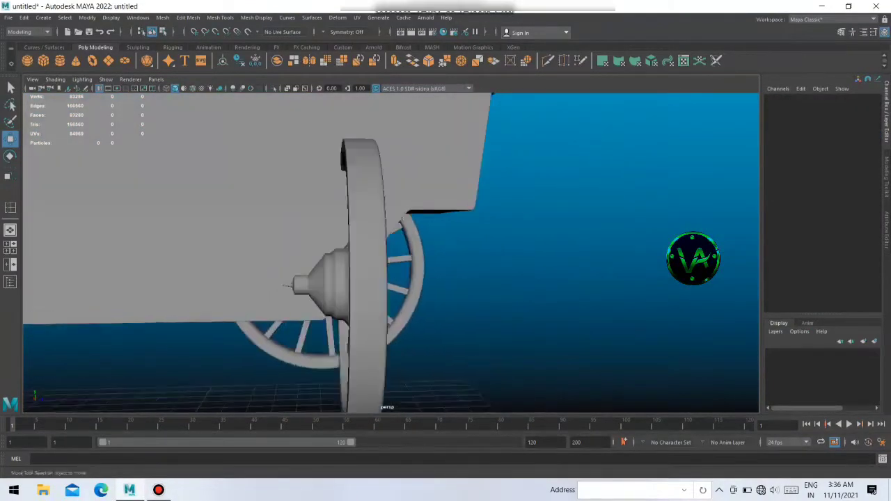
{"action": "left_click", "coordinate": [362, 292]}
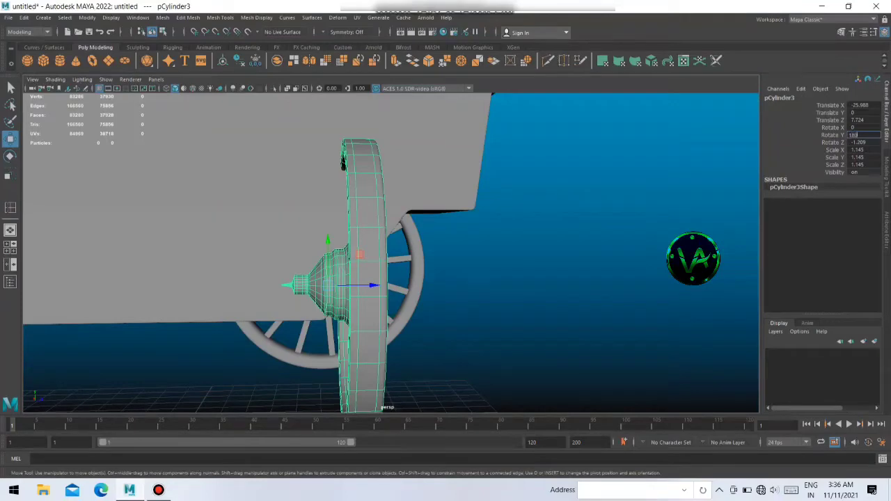
{"action": "left_click_drag", "start_coordinate": [418, 264], "coordinate": [278, 271], "text": "alt"}
{"action": "left_click", "coordinate": [317, 277]}
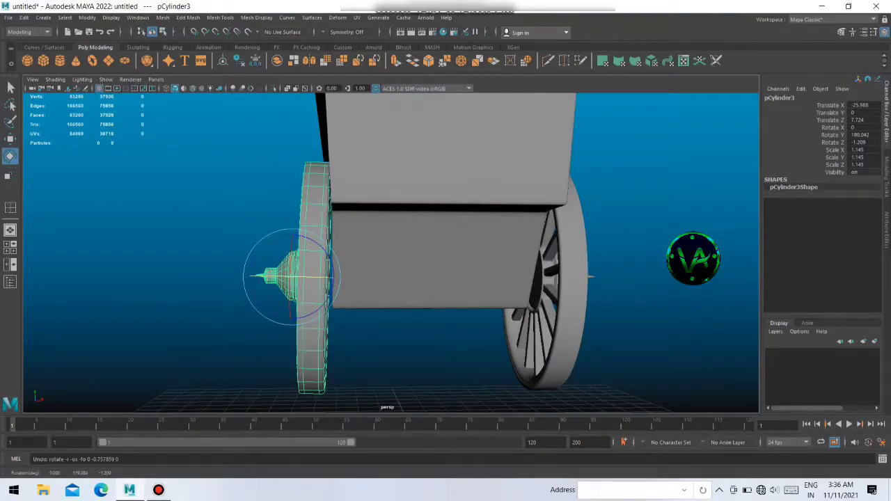
{"action": "left_click", "coordinate": [550, 285]}
{"action": "mouse_move", "coordinate": [418, 278]}
{"action": "left_mouse_down", "text": "alt"}
{"action": "mouse_move", "coordinate": [501, 278]}
{"action": "mouse_move", "coordinate": [445, 278]}
{"action": "mouse_move", "coordinate": [488, 279]}
{"action": "left_mouse_up", "text": "alt"}
{"action": "left_click", "coordinate": [626, 362]}
- Tumble to three-quarter views of the cart, checking the cart body and front wheel
{"action": "left_click_drag", "start_coordinate": [390, 278], "coordinate": [501, 279], "text": "alt"}
{"action": "left_click_drag", "start_coordinate": [418, 279], "coordinate": [502, 279], "text": "alt"}
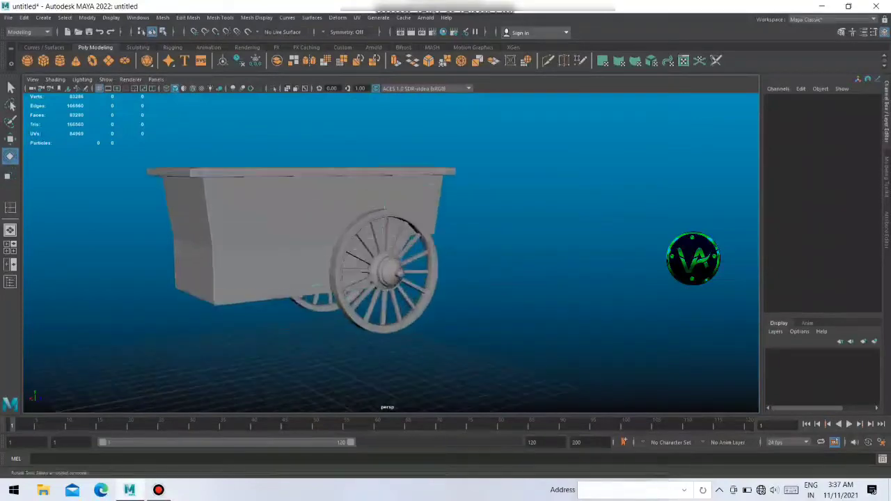
{"action": "left_click", "coordinate": [243, 265]}
{"action": "mouse_move", "coordinate": [418, 279]}
{"action": "left_mouse_down", "text": "alt"}
{"action": "mouse_move", "coordinate": [501, 279]}
{"action": "mouse_move", "coordinate": [446, 279]}
{"action": "mouse_move", "coordinate": [460, 278]}
{"action": "left_mouse_up", "text": "alt"}
{"action": "left_click", "coordinate": [388, 264]}
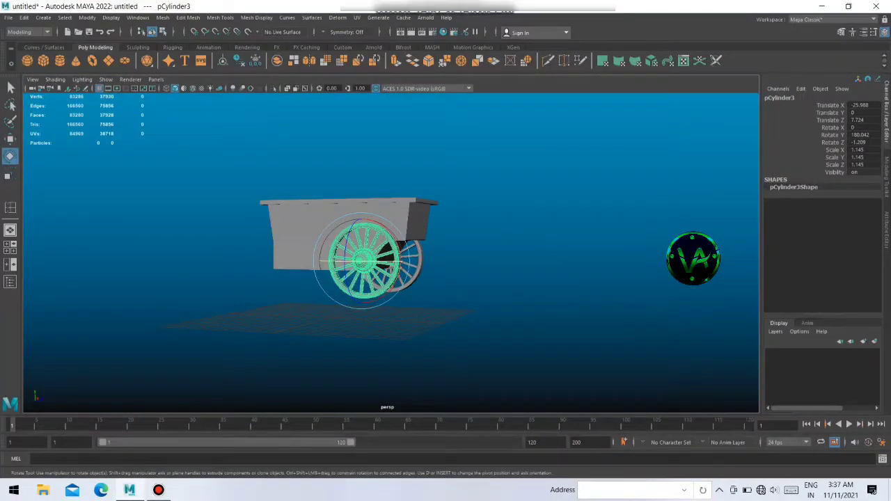
{"action": "left_click", "coordinate": [557, 348]}
{"action": "left_click_drag", "start_coordinate": [418, 279], "coordinate": [557, 278], "text": "alt"}
{"action": "left_click", "coordinate": [487, 279]}
- Look under the cart body and create a new polygon cube at the origin
{"action": "left_click", "coordinate": [209, 348]}
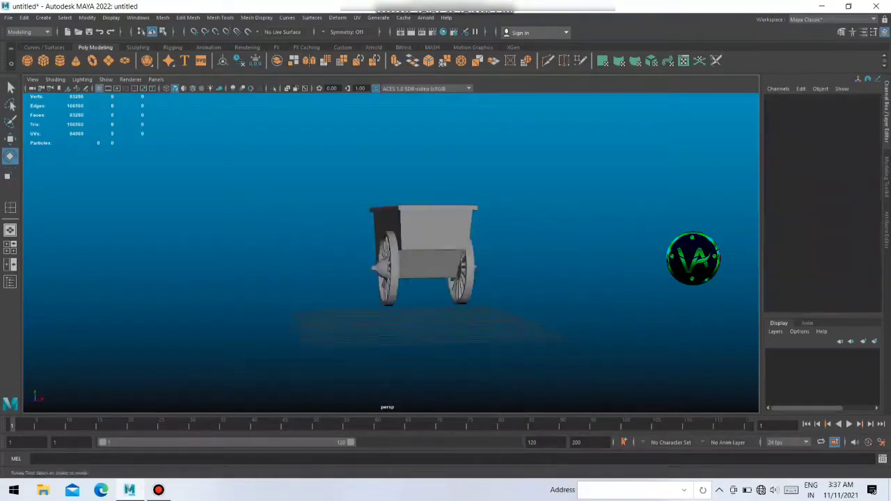
{"action": "scroll", "coordinate": [446, 278], "scroll_direction": "up", "scroll_amount": 5}
{"action": "mouse_move", "coordinate": [418, 278]}
{"action": "left_mouse_down", "text": "alt"}
{"action": "mouse_move", "coordinate": [529, 278]}
{"action": "mouse_move", "coordinate": [488, 265]}
{"action": "left_mouse_up", "text": "alt"}
{"action": "scroll", "coordinate": [446, 279], "scroll_direction": "up", "scroll_amount": 3}
{"action": "left_click", "coordinate": [557, 209]}
{"action": "scroll", "coordinate": [446, 251], "scroll_direction": "down", "scroll_amount": 3}
{"action": "left_click_drag", "start_coordinate": [418, 279], "coordinate": [432, 209], "text": "alt"}
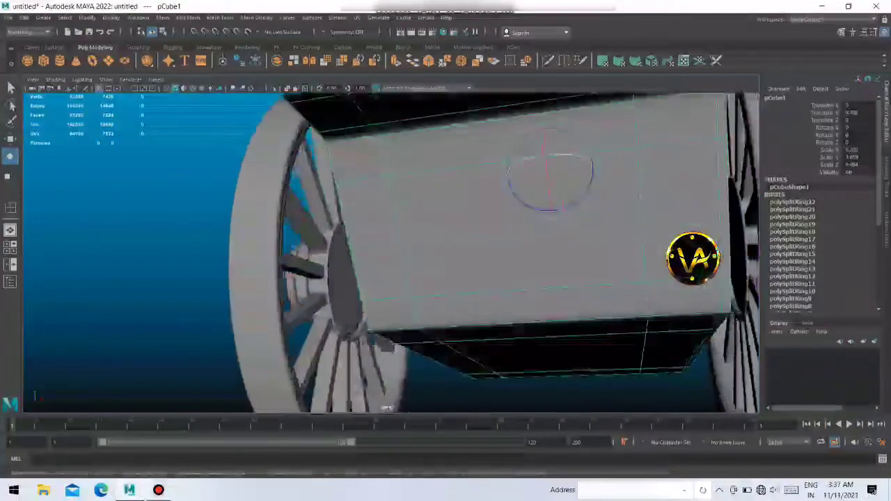
{"action": "left_click", "coordinate": [43, 60]}
{"action": "scroll", "coordinate": [445, 250], "scroll_direction": "down", "scroll_amount": 5}
{"action": "left_click_drag", "start_coordinate": [418, 279], "coordinate": [487, 243], "text": "alt"}
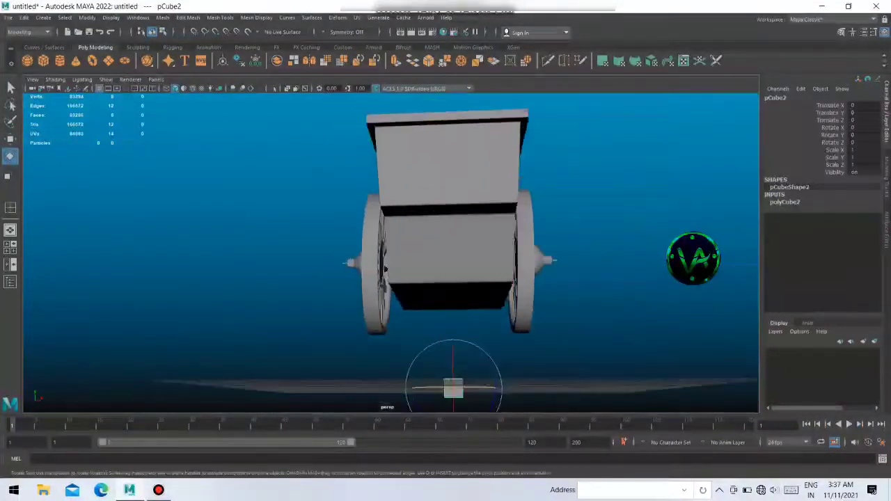
- Raise the cube toward the cart and scale it flat, to about 1.462 × 0.494 × 0.756
{"action": "left_click_drag", "start_coordinate": [452, 348], "coordinate": [445, 278]}
{"action": "scroll", "coordinate": [446, 278], "scroll_direction": "up", "scroll_amount": 3}
{"action": "left_click", "coordinate": [852, 32]}
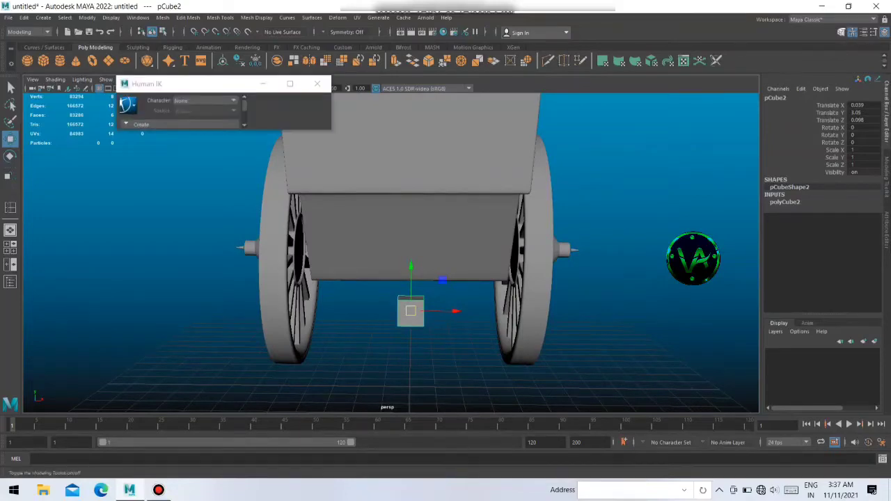
{"action": "left_click", "coordinate": [317, 84]}
{"action": "left_click_drag", "start_coordinate": [410, 312], "coordinate": [473, 312]}
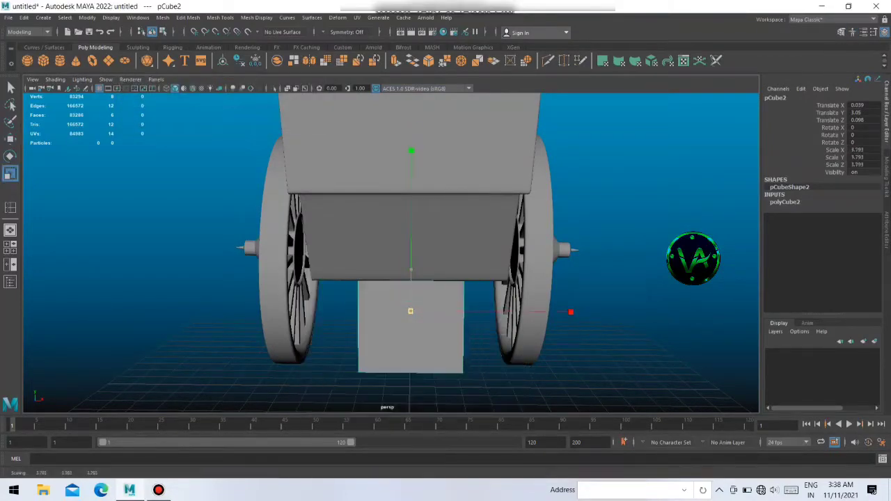
{"action": "left_click_drag", "start_coordinate": [411, 270], "coordinate": [411, 296]}
{"action": "left_click_drag", "start_coordinate": [488, 244], "coordinate": [313, 223], "text": "alt"}
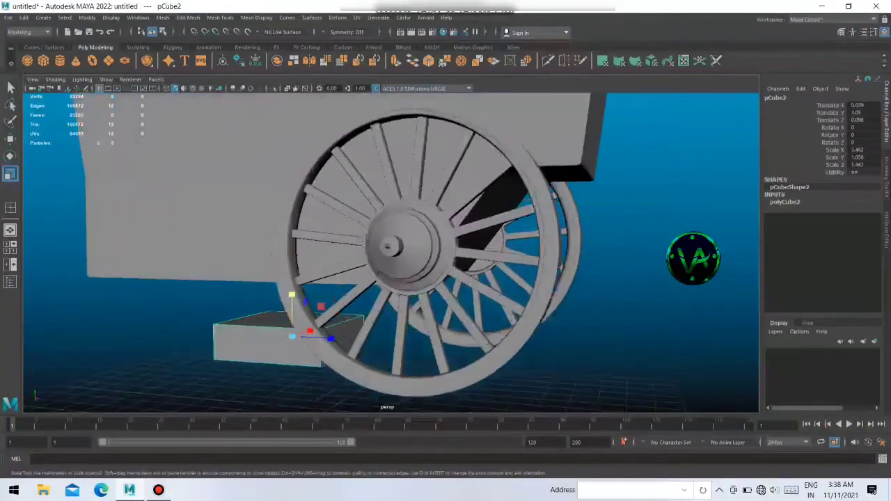
- Bevel the cube's edges with the Modeling Toolkit's Bevel
{"action": "left_click_drag", "start_coordinate": [293, 337], "coordinate": [279, 327]}
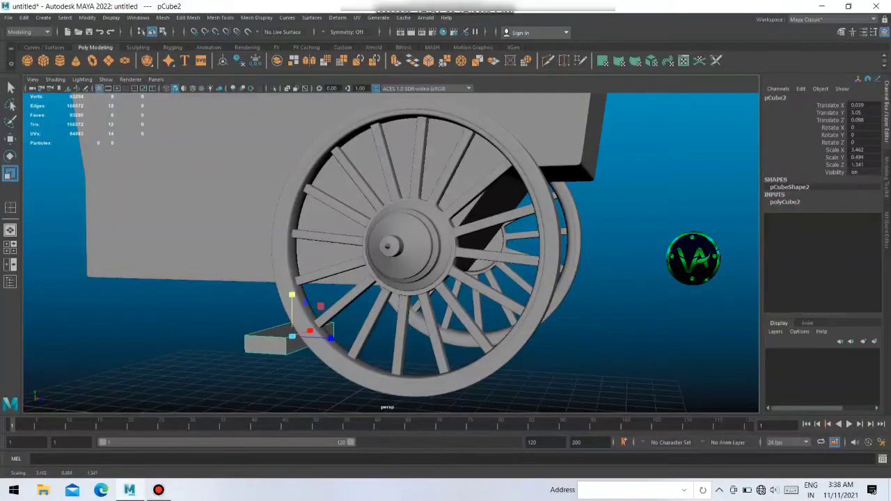
{"action": "mouse_move", "coordinate": [390, 237]}
{"action": "left_mouse_down", "text": "alt"}
{"action": "mouse_move", "coordinate": [446, 208]}
{"action": "mouse_move", "coordinate": [362, 243]}
{"action": "mouse_move", "coordinate": [446, 227]}
{"action": "left_mouse_up", "text": "alt"}
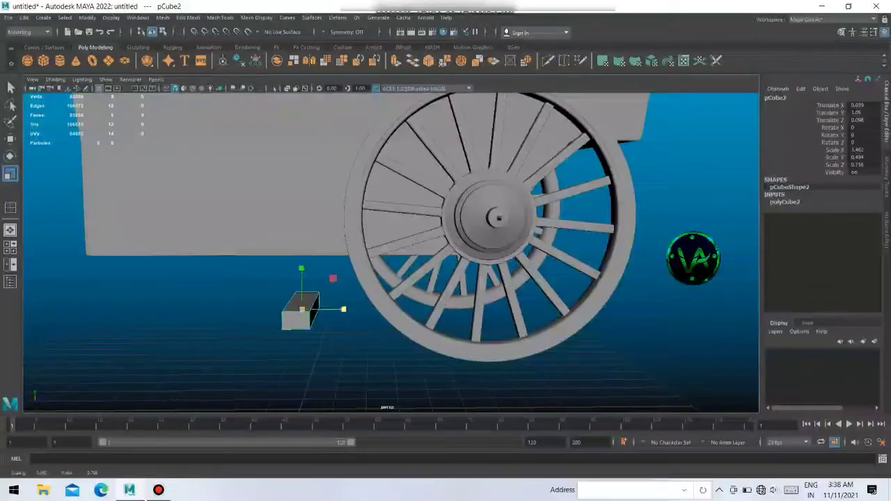
{"action": "left_click", "coordinate": [842, 32]}
{"action": "left_click", "coordinate": [844, 312]}
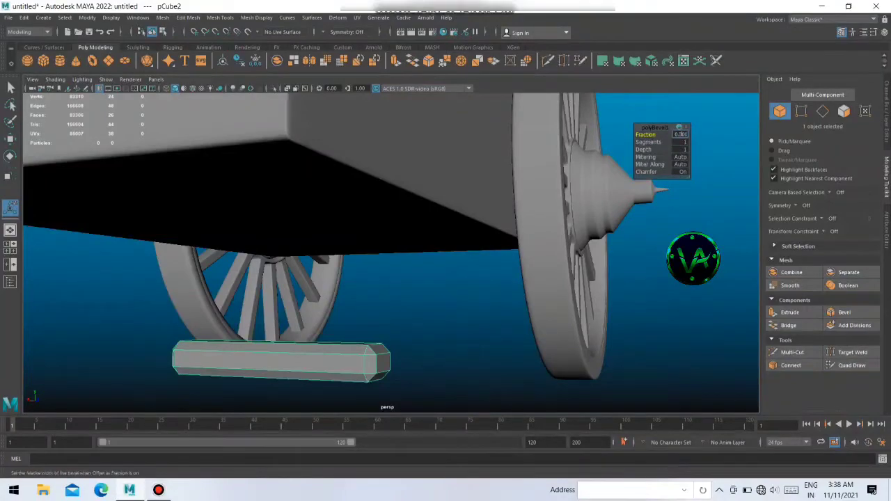
{"action": "left_click", "coordinate": [487, 313]}
{"action": "mouse_move", "coordinate": [390, 244]}
{"action": "left_mouse_down", "text": "alt"}
{"action": "mouse_move", "coordinate": [445, 237]}
{"action": "mouse_move", "coordinate": [418, 230]}
{"action": "mouse_move", "coordinate": [446, 237]}
{"action": "left_mouse_up", "text": "alt"}
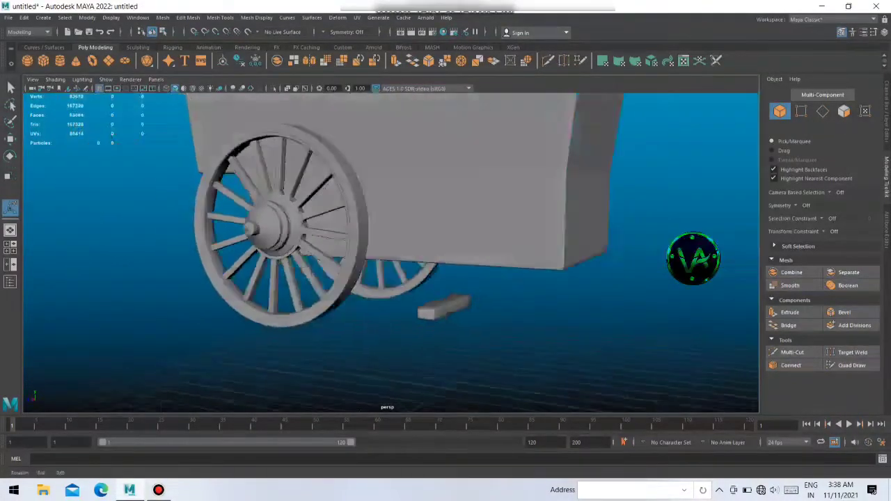
- Stretch the bevelled cube along X into a long bar
{"action": "left_click", "coordinate": [404, 308]}
{"action": "left_click", "coordinate": [844, 312]}
{"action": "key", "text": "e"}
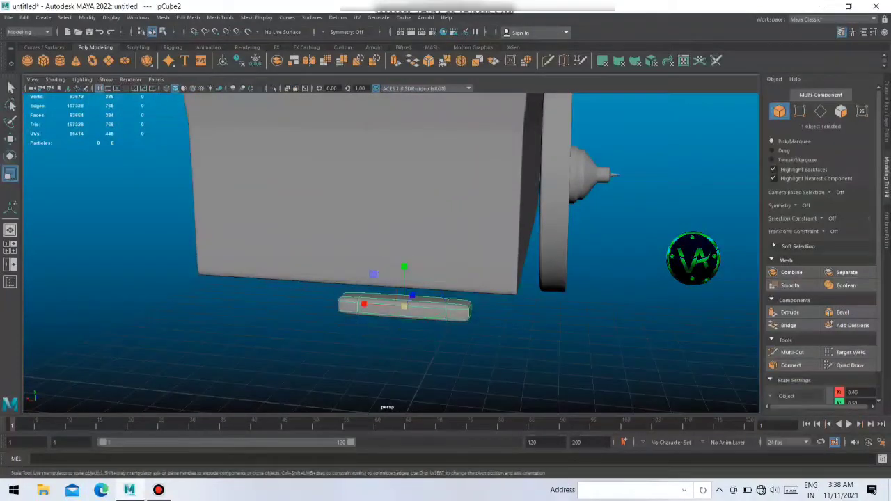
{"action": "left_click_drag", "start_coordinate": [404, 307], "coordinate": [460, 307]}
{"action": "left_click", "coordinate": [460, 363]}
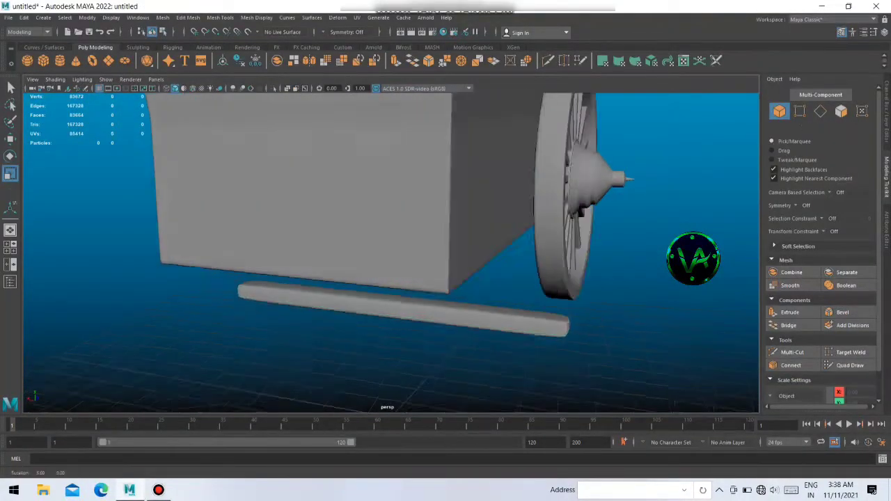
{"action": "mouse_move", "coordinate": [460, 362]}
{"action": "left_mouse_down", "text": "alt"}
{"action": "mouse_move", "coordinate": [362, 334]}
{"action": "mouse_move", "coordinate": [425, 348]}
{"action": "left_mouse_up", "text": "alt"}
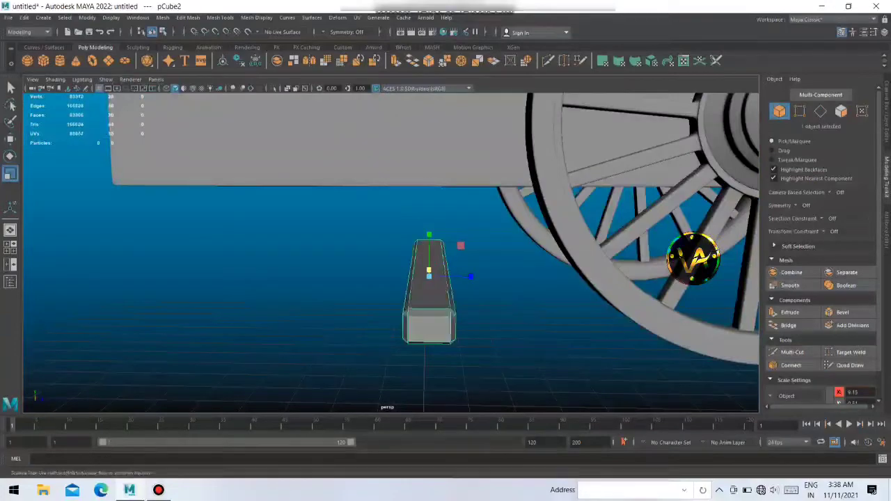
{"action": "left_click_drag", "start_coordinate": [418, 279], "coordinate": [427, 246], "text": "alt"}
- Add two edge loops around the bar with the Insert Edge Loop Tool
{"action": "right_click_drag", "start_coordinate": [427, 246], "coordinate": [427, 245], "text": "shift"}
{"action": "right_click", "coordinate": [427, 245], "text": "shift"}
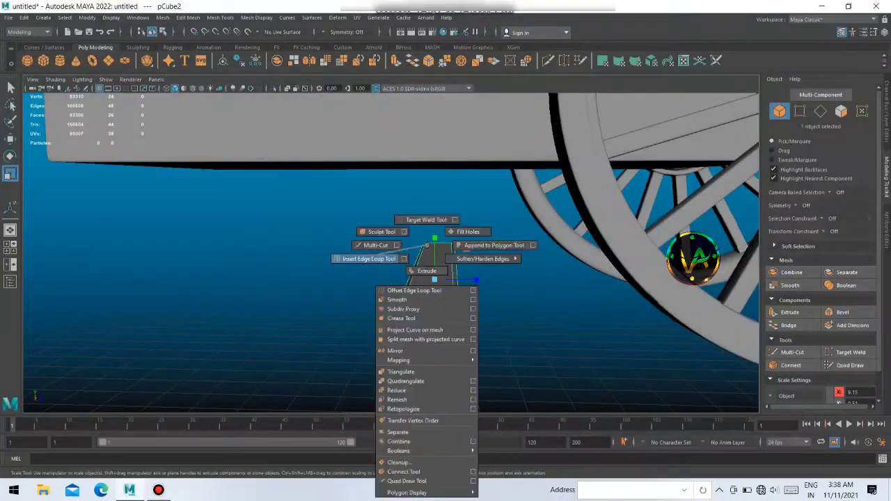
{"action": "left_click", "coordinate": [369, 259]}
{"action": "left_click", "coordinate": [448, 300]}
{"action": "mouse_move", "coordinate": [447, 300]}
{"action": "left_mouse_down", "text": "alt"}
{"action": "mouse_move", "coordinate": [313, 293]}
{"action": "mouse_move", "coordinate": [362, 307]}
{"action": "mouse_move", "coordinate": [487, 265]}
{"action": "left_mouse_up", "text": "alt"}
{"action": "left_click", "coordinate": [524, 314]}
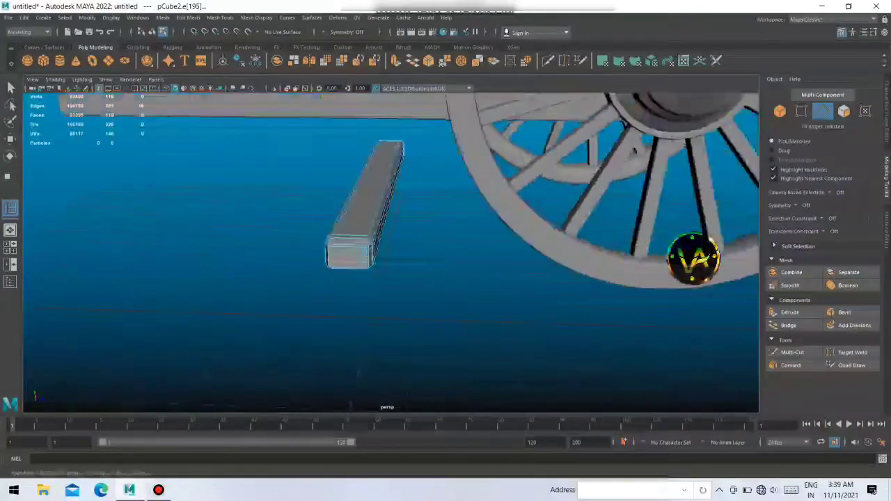
{"action": "left_click_drag", "start_coordinate": [351, 405], "coordinate": [352, 403], "text": "alt"}
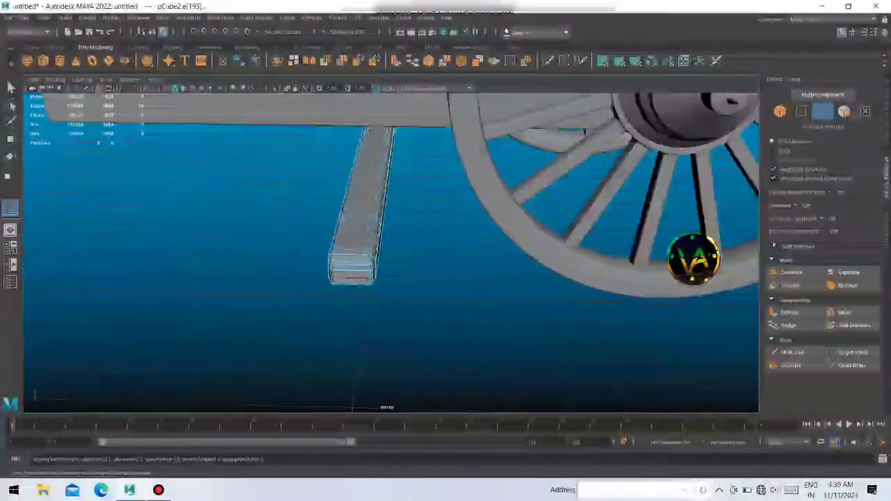
- Move the bar up between the wheels, against the underside of the cart body
{"action": "right_click_drag", "start_coordinate": [367, 230], "coordinate": [408, 217]}
{"action": "mouse_move", "coordinate": [408, 217]}
{"action": "left_mouse_down", "text": "alt"}
{"action": "mouse_move", "coordinate": [310, 376]}
{"action": "mouse_move", "coordinate": [418, 328]}
{"action": "mouse_move", "coordinate": [459, 279]}
{"action": "left_mouse_up", "text": "alt"}
{"action": "key", "text": "w"}
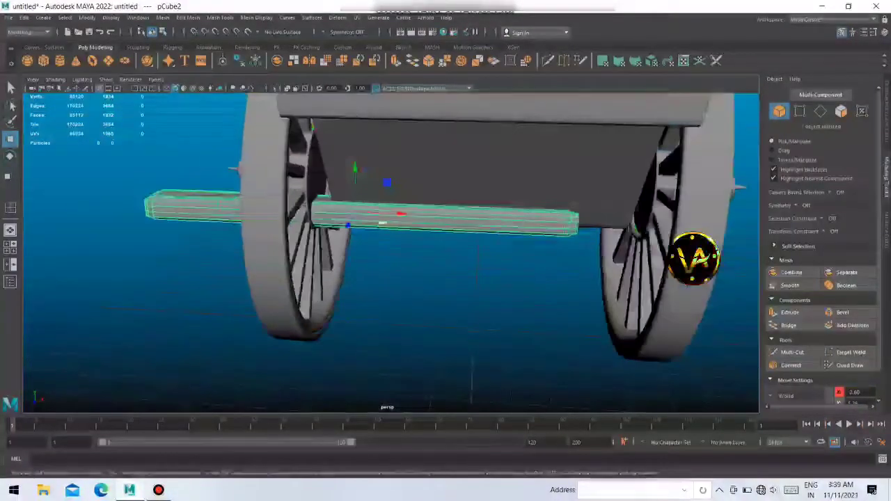
{"action": "left_click", "coordinate": [487, 279]}
{"action": "left_click_drag", "start_coordinate": [488, 278], "coordinate": [542, 179], "text": "alt"}
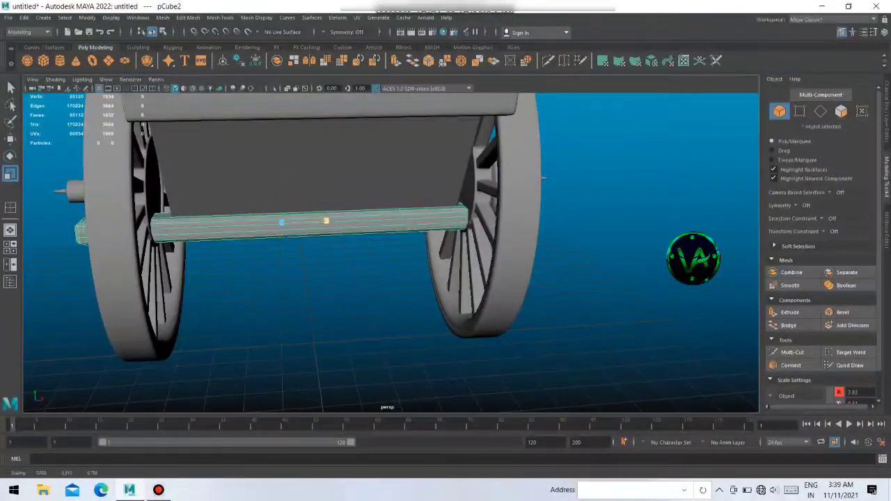
{"action": "mouse_move", "coordinate": [297, 182]}
{"action": "left_mouse_down"}
{"action": "mouse_move", "coordinate": [295, 139]}
{"action": "mouse_move", "coordinate": [451, 259]}
{"action": "mouse_move", "coordinate": [390, 230]}
{"action": "mouse_move", "coordinate": [327, 223]}
{"action": "left_mouse_up"}
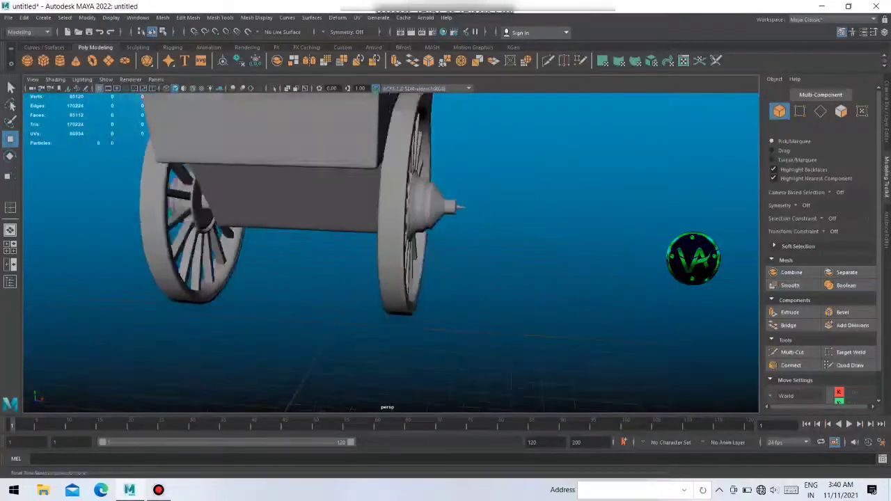
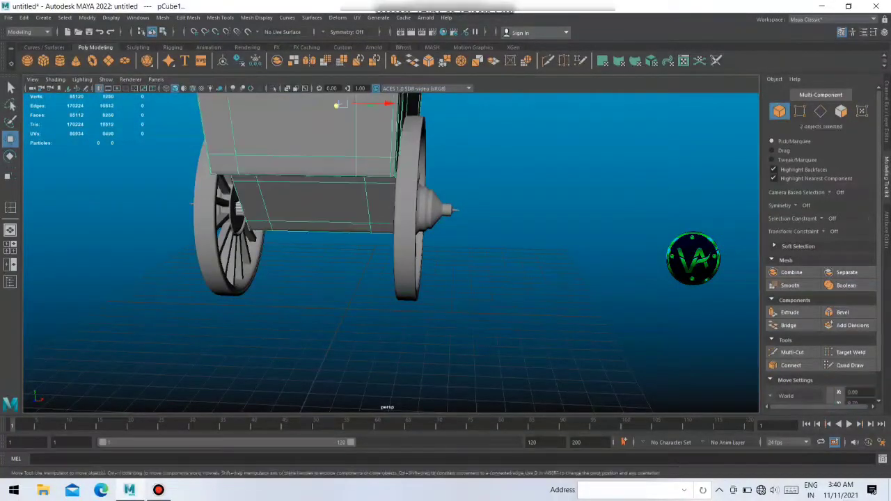
- Orbit to low front and angled side views, checking the cart body and left wheel
{"action": "mouse_move", "coordinate": [327, 223]}
{"action": "left_mouse_down", "text": "alt"}
{"action": "mouse_move", "coordinate": [304, 183]}
{"action": "mouse_move", "coordinate": [287, 207]}
{"action": "mouse_move", "coordinate": [397, 209]}
{"action": "left_mouse_up", "text": "alt"}
{"action": "left_click", "coordinate": [304, 183]}
{"action": "left_click", "coordinate": [571, 334]}
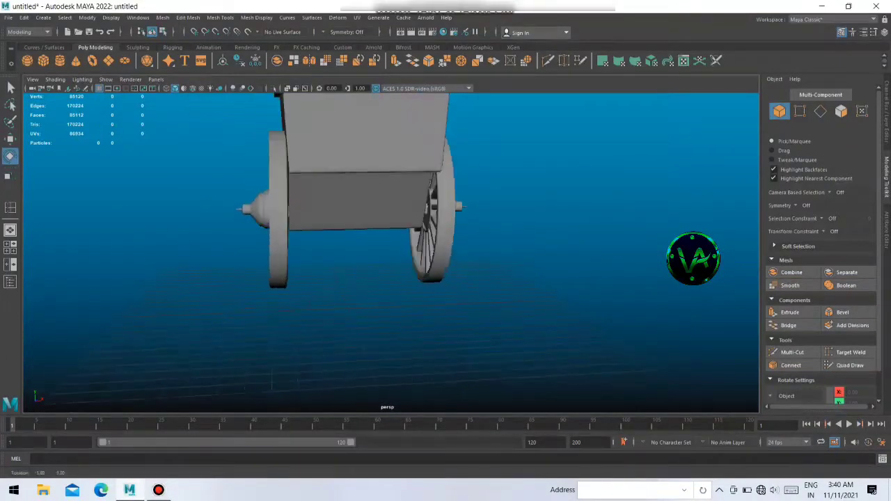
{"action": "left_click_drag", "start_coordinate": [397, 209], "coordinate": [334, 208], "text": "alt"}
{"action": "left_click", "coordinate": [250, 251]}
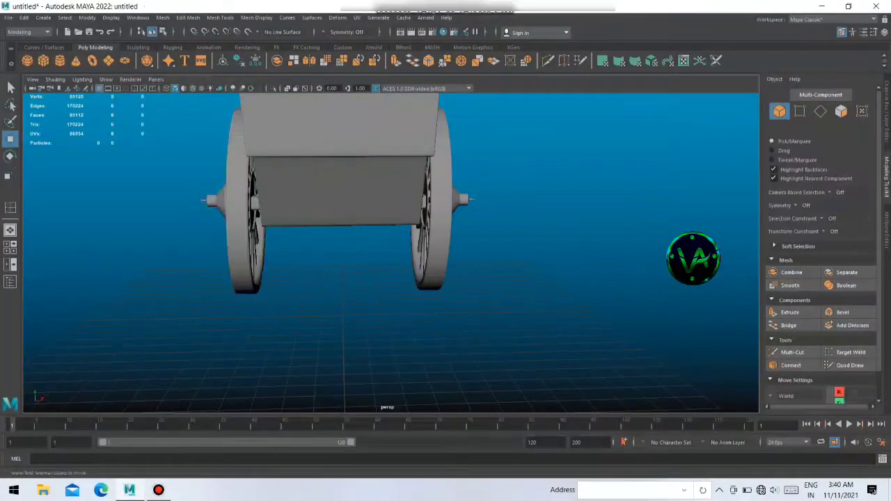
{"action": "left_click_drag", "start_coordinate": [390, 209], "coordinate": [473, 209], "text": "alt"}
{"action": "key", "text": "ctrl+s"}
{"action": "key", "text": "Escape"}
- Orbit to a side view and beneath the cart, checking the left wheel and body
{"action": "left_click_drag", "start_coordinate": [390, 244], "coordinate": [459, 244], "text": "alt"}
{"action": "left_click", "coordinate": [202, 209]}
{"action": "left_click", "coordinate": [334, 174]}
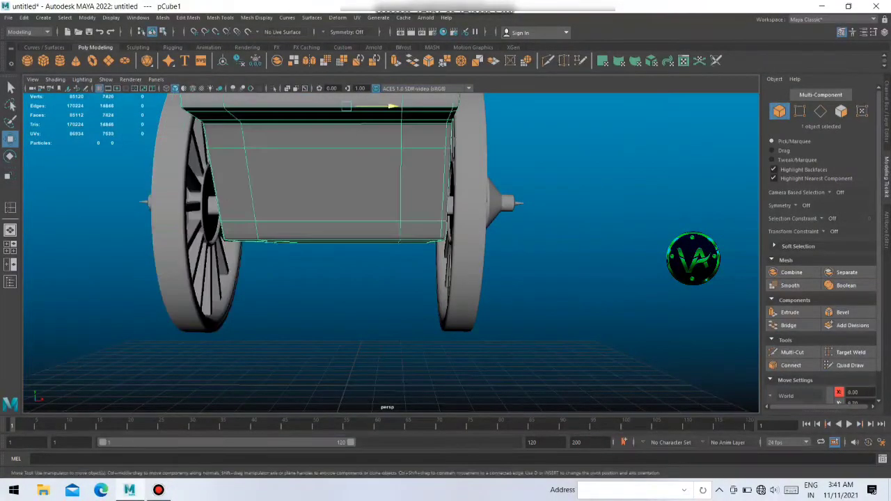
{"action": "mouse_move", "coordinate": [348, 244]}
{"action": "left_mouse_down", "text": "alt"}
{"action": "mouse_move", "coordinate": [431, 230]}
{"action": "mouse_move", "coordinate": [474, 209]}
{"action": "left_mouse_up", "text": "alt"}
{"action": "scroll", "coordinate": [390, 244], "scroll_direction": "up", "scroll_amount": 3}
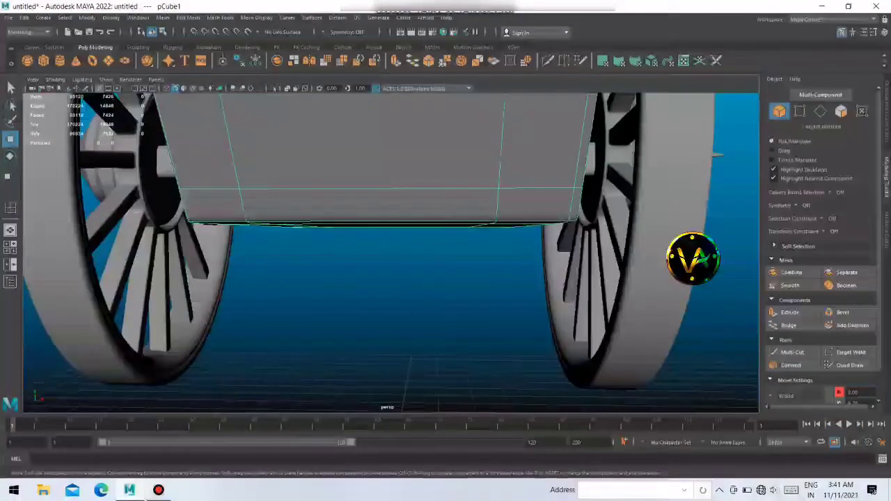
{"action": "mouse_move", "coordinate": [389, 244]}
{"action": "left_mouse_down", "text": "alt"}
{"action": "mouse_move", "coordinate": [445, 230]}
{"action": "mouse_move", "coordinate": [404, 251]}
{"action": "mouse_move", "coordinate": [459, 230]}
{"action": "left_mouse_up", "text": "alt"}
- Check the right wheel and body, then zoom out to see the whole cart
{"action": "left_click", "coordinate": [550, 279]}
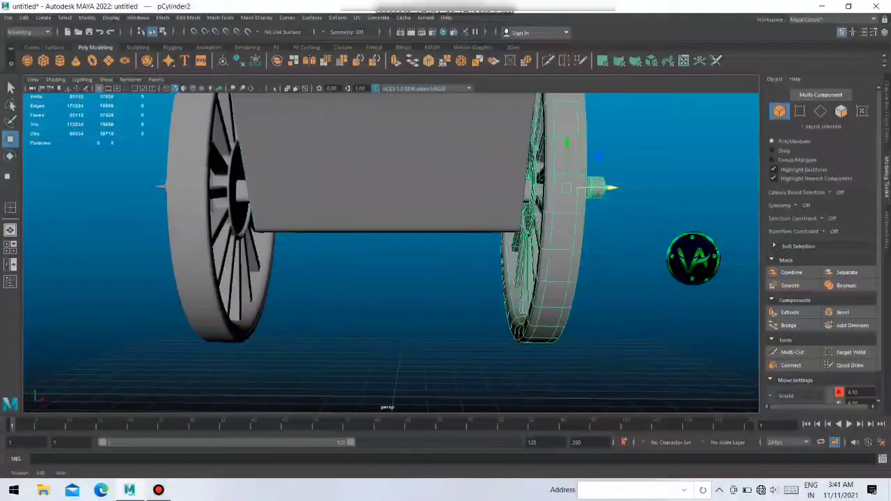
{"action": "left_click_drag", "start_coordinate": [390, 244], "coordinate": [473, 223], "text": "alt"}
{"action": "left_click", "coordinate": [278, 175]}
{"action": "mouse_move", "coordinate": [390, 243]}
{"action": "left_mouse_down", "text": "alt"}
{"action": "mouse_move", "coordinate": [431, 229]}
{"action": "mouse_move", "coordinate": [459, 251]}
{"action": "left_mouse_up", "text": "alt"}
- Move the new block past the cart's end and lay it horizontal with Rotate Y 90
{"action": "left_click", "coordinate": [325, 268]}
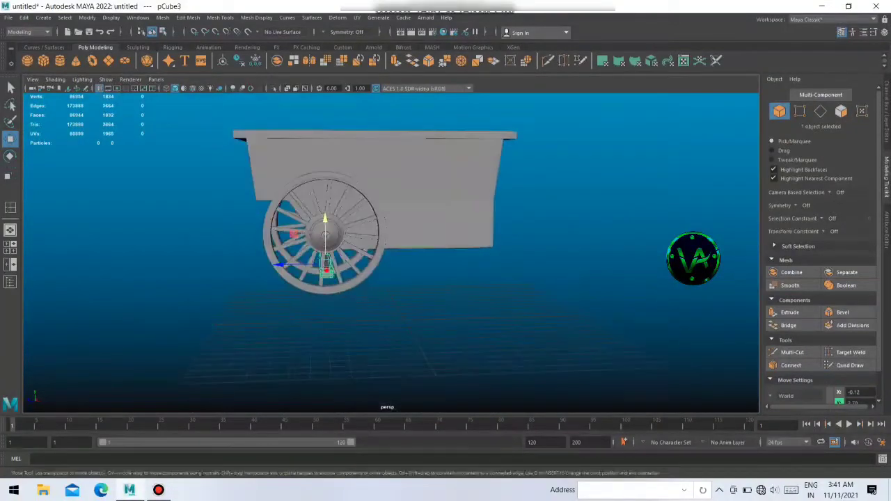
{"action": "left_click_drag", "start_coordinate": [299, 265], "coordinate": [496, 262]}
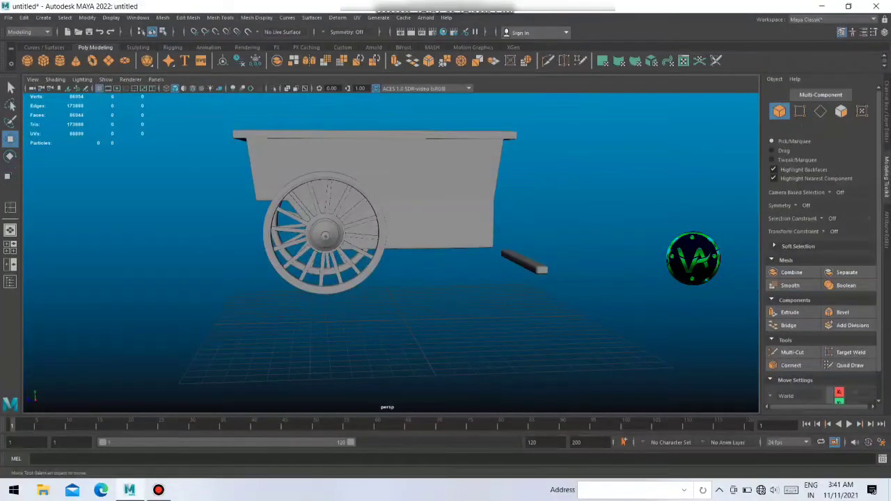
{"action": "left_click", "coordinate": [524, 265]}
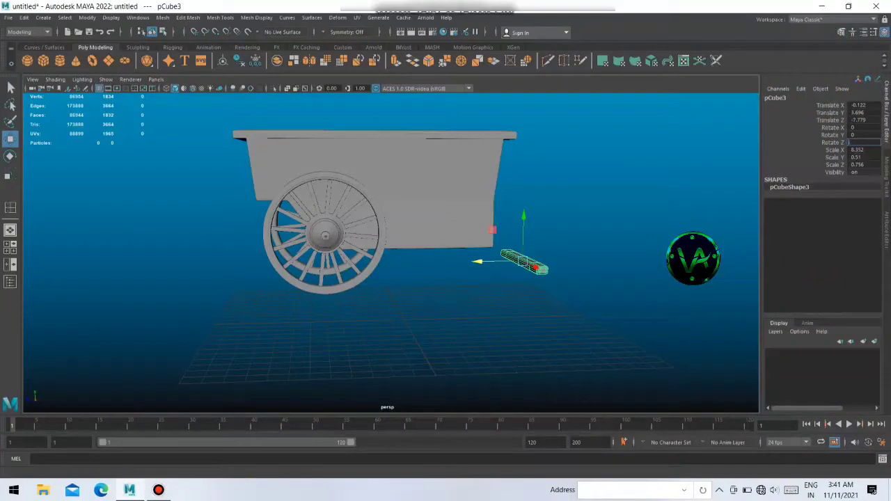
{"action": "type", "text": "90"}
{"action": "left_click", "coordinate": [592, 334]}
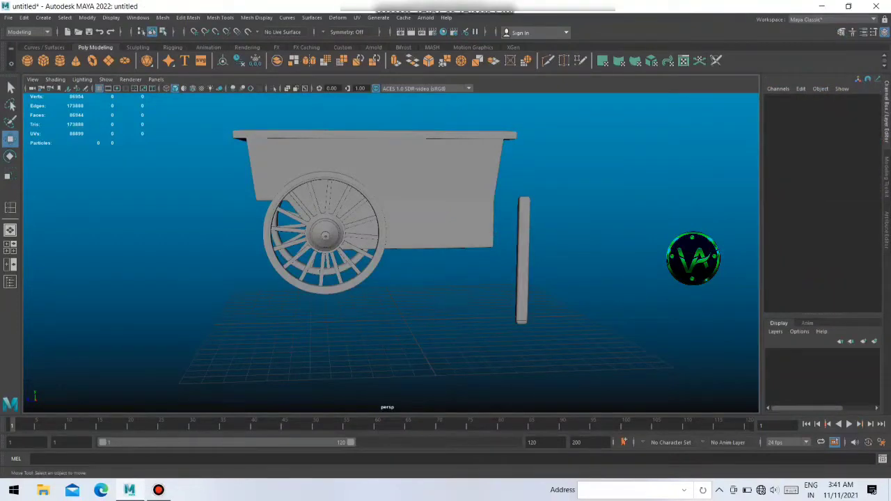
{"action": "left_click", "coordinate": [523, 265]}
{"action": "key", "text": "ctrl+z"}
{"action": "key", "text": "ctrl+z"}
{"action": "type", "text": "90"}
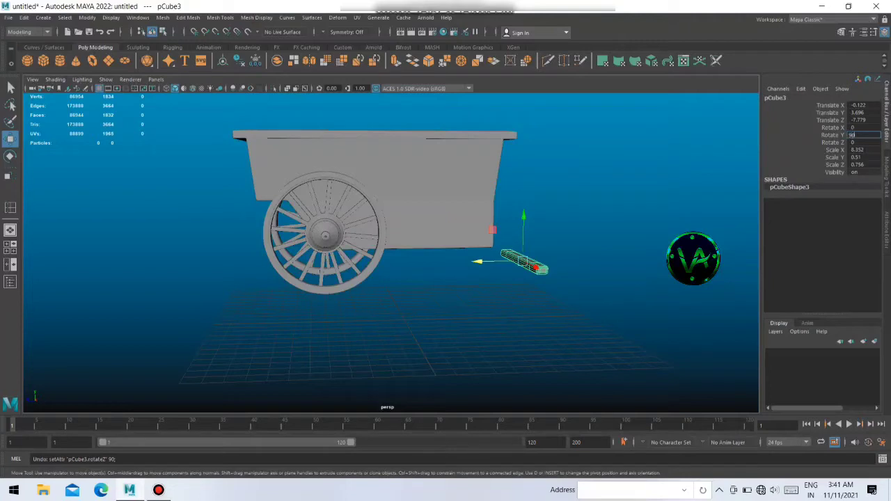
{"action": "key", "text": "Return"}
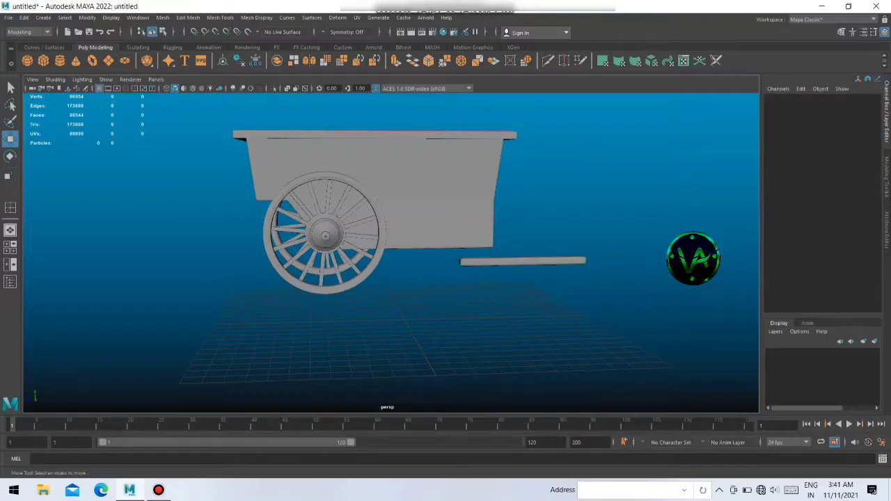
- Nudge the board along Z toward the cart body
{"action": "mouse_move", "coordinate": [446, 279]}
{"action": "left_mouse_down", "text": "alt"}
{"action": "mouse_move", "coordinate": [348, 278]}
{"action": "mouse_move", "coordinate": [320, 282]}
{"action": "mouse_move", "coordinate": [321, 292]}
{"action": "left_mouse_up", "text": "alt"}
{"action": "left_click", "coordinate": [369, 284]}
{"action": "left_click_drag", "start_coordinate": [376, 230], "coordinate": [293, 230], "text": "alt"}
{"action": "left_click_drag", "start_coordinate": [522, 192], "coordinate": [537, 191]}
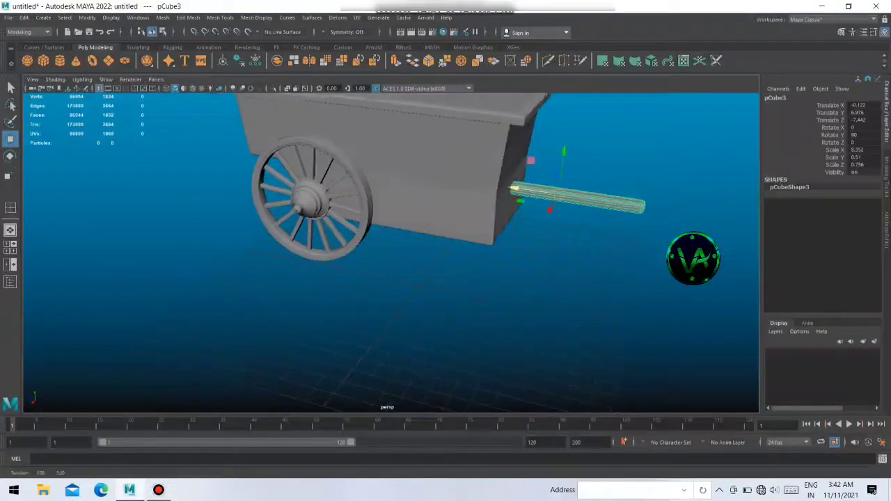
{"action": "left_click_drag", "start_coordinate": [417, 278], "coordinate": [313, 279], "text": "alt"}
{"action": "left_click_drag", "start_coordinate": [453, 293], "coordinate": [383, 292], "text": "alt"}
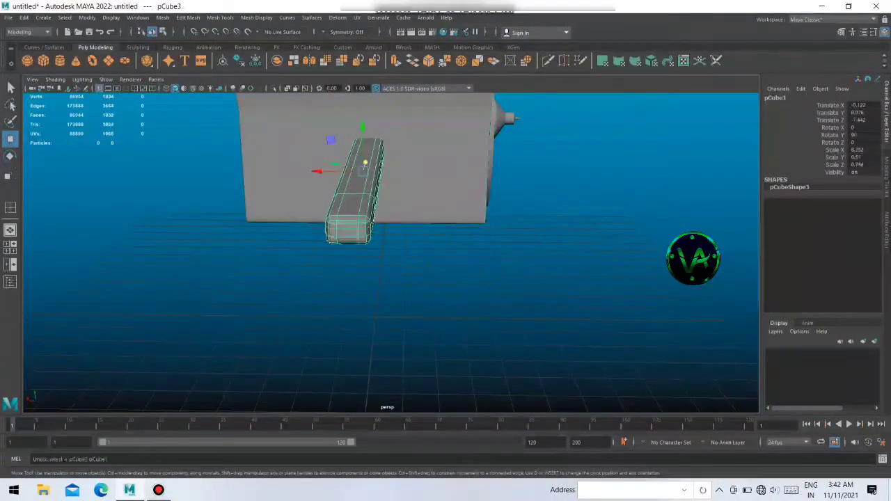
- Slide the board along X and raise it to handle height at X -3.497, Y 7.742, Z -7.1
{"action": "mouse_move", "coordinate": [365, 164]}
{"action": "left_mouse_down"}
{"action": "mouse_move", "coordinate": [474, 171]}
{"action": "mouse_move", "coordinate": [390, 181]}
{"action": "mouse_move", "coordinate": [530, 188]}
{"action": "left_mouse_up"}
{"action": "left_click_drag", "start_coordinate": [392, 202], "coordinate": [391, 159]}
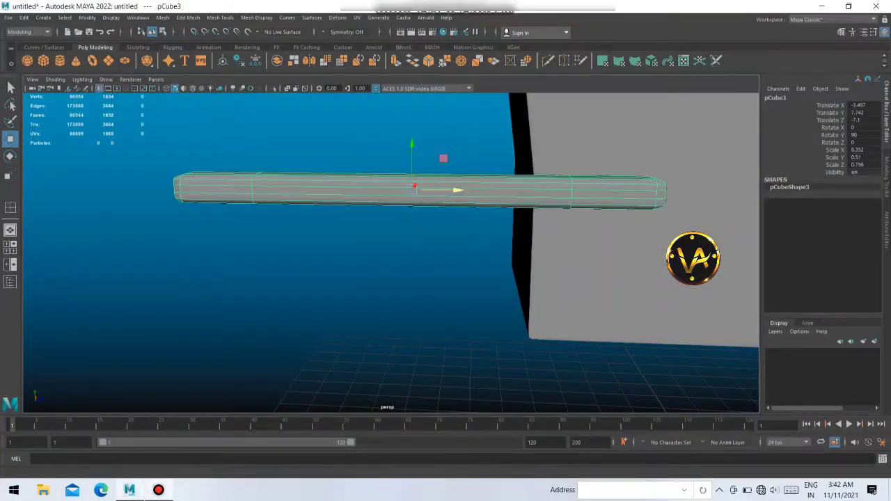
{"action": "mouse_move", "coordinate": [390, 209]}
{"action": "left_mouse_down", "text": "alt"}
{"action": "mouse_move", "coordinate": [488, 202]}
{"action": "mouse_move", "coordinate": [404, 209]}
{"action": "left_mouse_up", "text": "alt"}
{"action": "middle_click_drag", "start_coordinate": [404, 209], "coordinate": [473, 250], "text": "alt"}
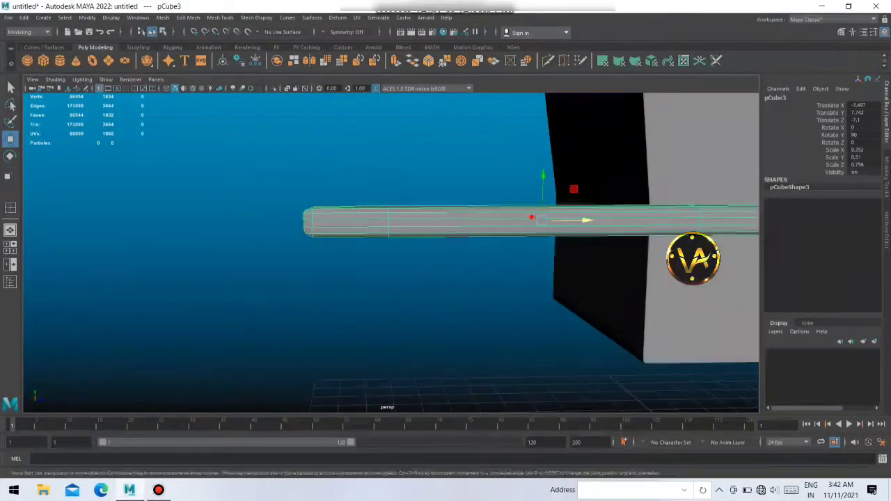
{"action": "mouse_move", "coordinate": [422, 233]}
{"action": "right_mouse_down"}
{"action": "mouse_move", "coordinate": [377, 234]}
{"action": "mouse_move", "coordinate": [417, 250]}
{"action": "right_mouse_up"}
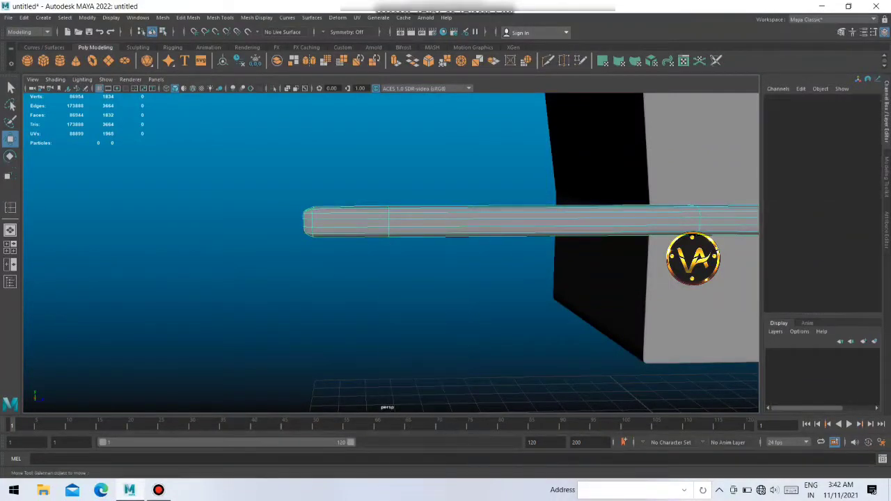
- Turn on Soft Select and select the handle rod's faces
{"action": "key", "text": "b"}
{"action": "left_click_drag", "start_coordinate": [321, 159], "coordinate": [428, 235]}
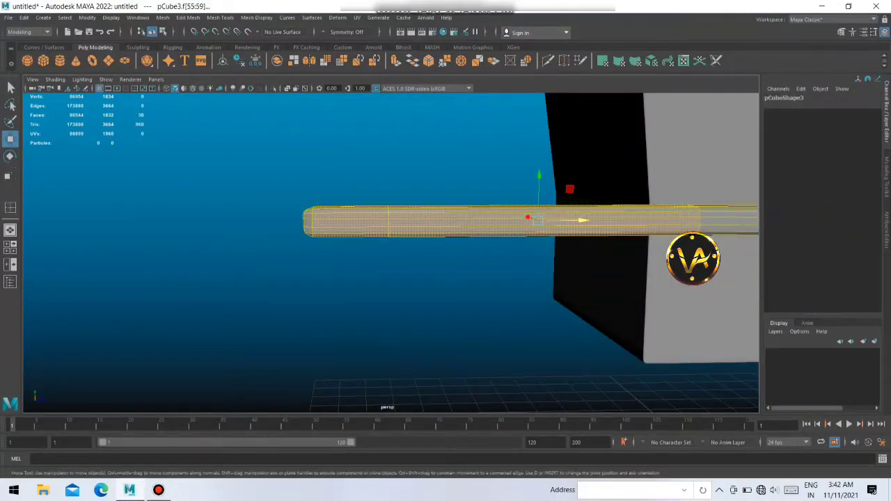
{"action": "left_click_drag", "start_coordinate": [418, 314], "coordinate": [362, 313], "text": "alt"}
{"action": "left_click", "coordinate": [390, 334]}
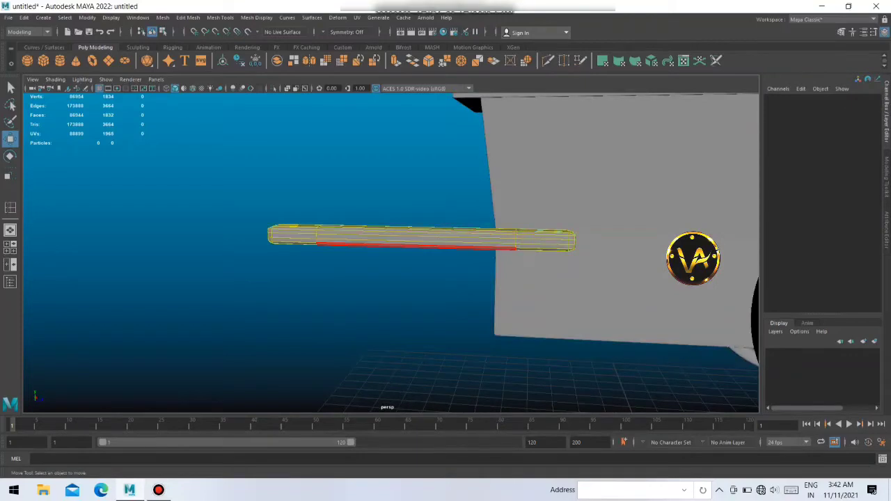
{"action": "left_click_drag", "start_coordinate": [262, 199], "coordinate": [582, 259]}
{"action": "left_click_drag", "start_coordinate": [390, 313], "coordinate": [362, 313], "text": "alt"}
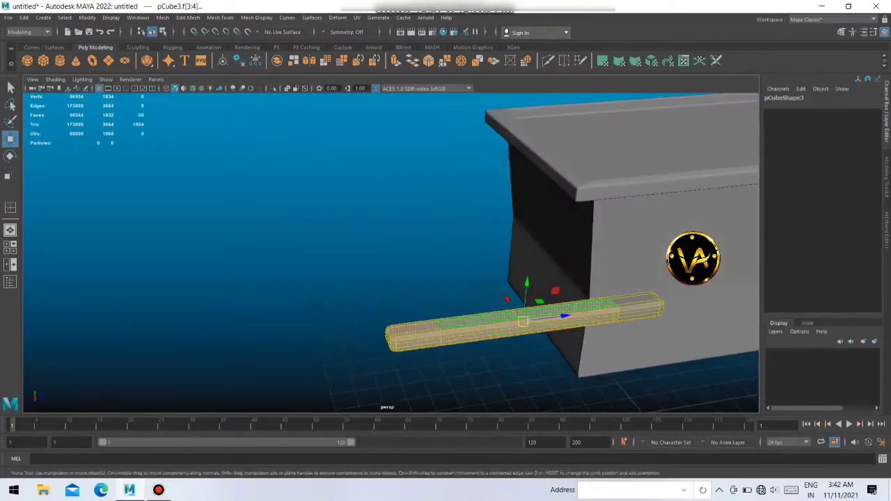
{"action": "left_click", "coordinate": [494, 229]}
{"action": "scroll", "coordinate": [417, 244], "scroll_direction": "up", "scroll_amount": 3}
{"action": "scroll", "coordinate": [418, 243], "scroll_direction": "down", "scroll_amount": 3}
{"action": "key", "text": "ctrl+z"}
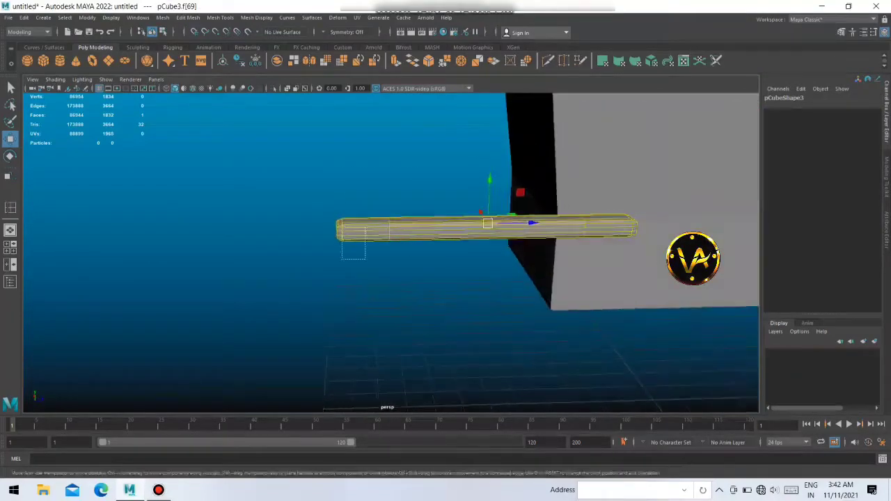
- Rotate the selected rod faces upward to try a bend
{"action": "key", "text": "e"}
{"action": "left_click_drag", "start_coordinate": [417, 279], "coordinate": [376, 209], "text": "alt"}
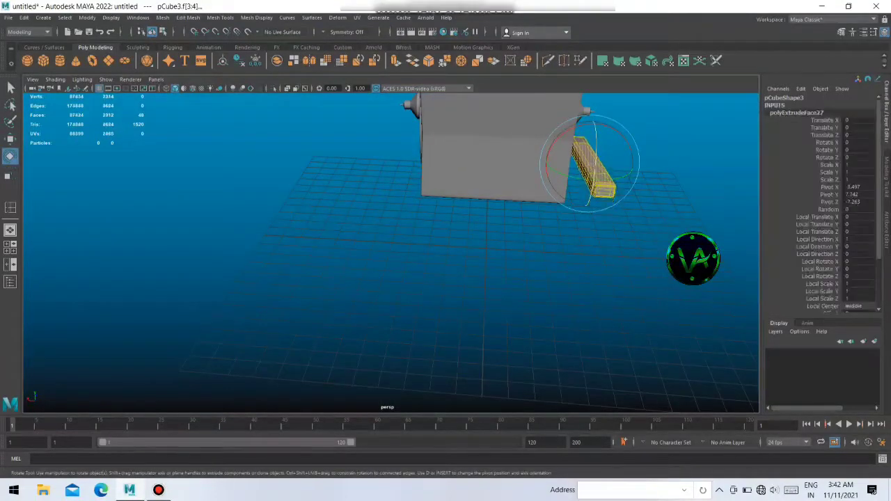
{"action": "left_click_drag", "start_coordinate": [548, 160], "coordinate": [557, 209]}
{"action": "mouse_move", "coordinate": [418, 278]}
{"action": "left_mouse_down", "text": "alt"}
{"action": "mouse_move", "coordinate": [348, 265]}
{"action": "mouse_move", "coordinate": [404, 285]}
{"action": "left_mouse_up", "text": "alt"}
{"action": "left_click", "coordinate": [209, 314]}
- Select the rod's far-end faces, then clear them and reselect the whole rod
{"action": "left_click_drag", "start_coordinate": [270, 143], "coordinate": [379, 199]}
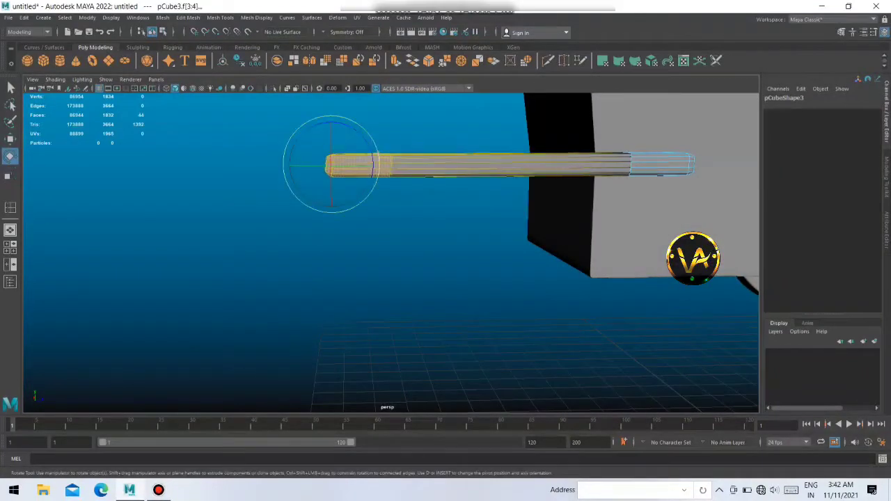
{"action": "left_click_drag", "start_coordinate": [418, 278], "coordinate": [320, 275], "text": "alt"}
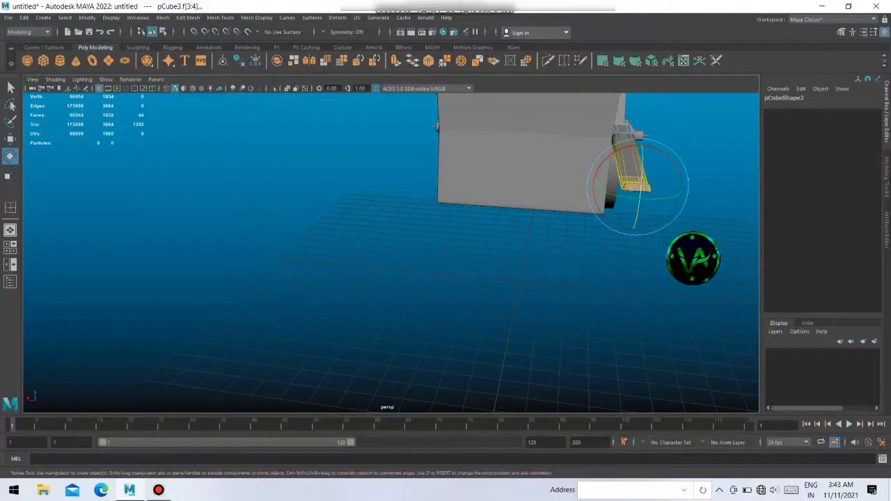
{"action": "left_click_drag", "start_coordinate": [417, 279], "coordinate": [348, 278], "text": "alt"}
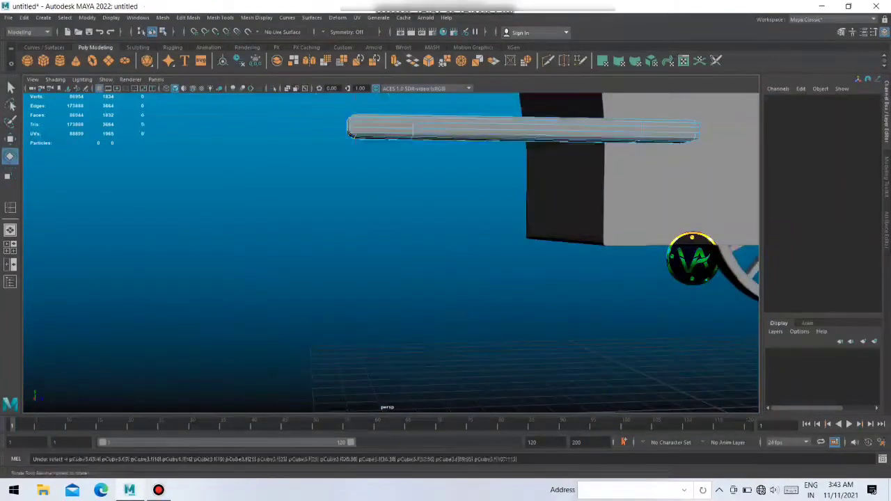
{"action": "mouse_move", "coordinate": [418, 278]}
{"action": "left_mouse_down", "text": "alt"}
{"action": "mouse_move", "coordinate": [390, 272]}
{"action": "mouse_move", "coordinate": [397, 282]}
{"action": "left_mouse_up", "text": "alt"}
{"action": "left_click_drag", "start_coordinate": [404, 400], "coordinate": [490, 177]}
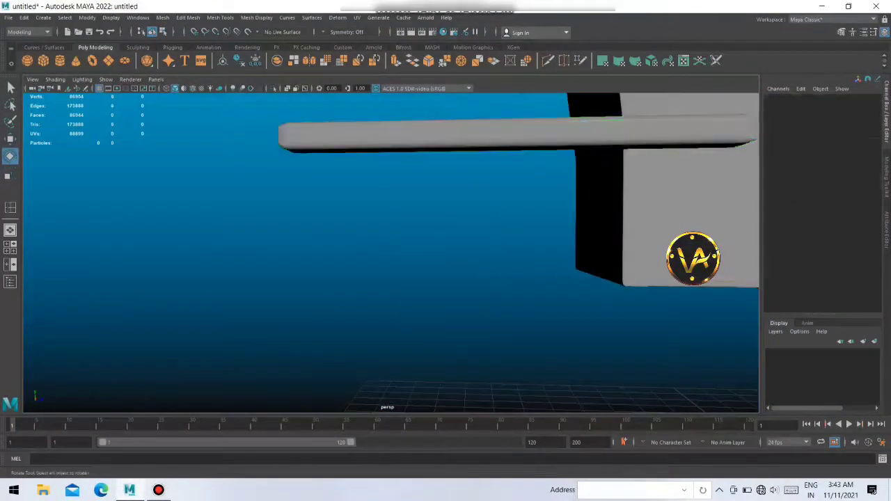
{"action": "left_click", "coordinate": [509, 138]}
{"action": "mouse_move", "coordinate": [417, 279]}
{"action": "left_mouse_down", "text": "alt"}
{"action": "mouse_move", "coordinate": [362, 293]}
{"action": "mouse_move", "coordinate": [376, 280]}
{"action": "mouse_move", "coordinate": [348, 282]}
{"action": "mouse_move", "coordinate": [404, 277]}
{"action": "left_mouse_up", "text": "alt"}
- Insert edge loops across the pCube3 handle beam, then return to Object Mode
{"action": "left_click_drag", "start_coordinate": [397, 180], "coordinate": [416, 178], "text": "alt"}
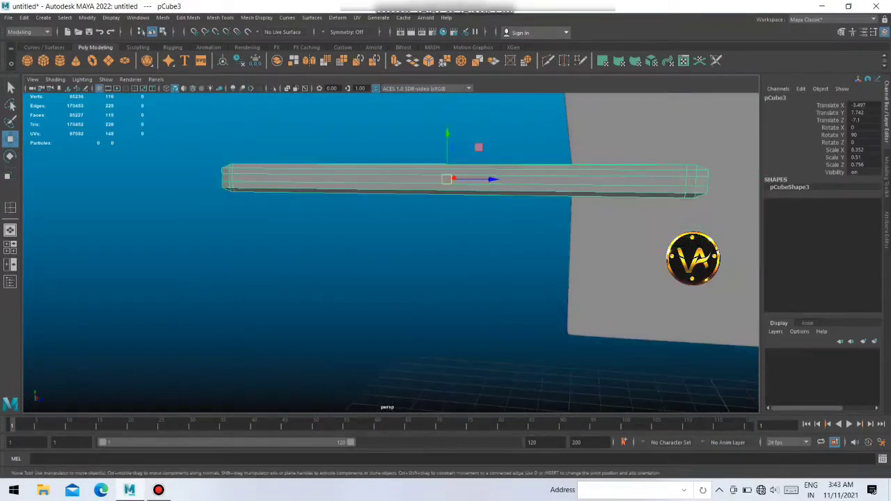
{"action": "right_click", "coordinate": [417, 178]}
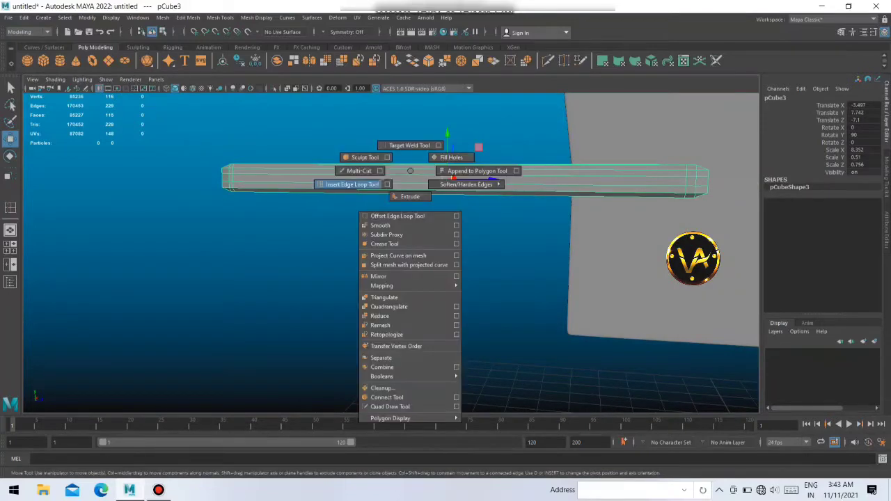
{"action": "right_click_drag", "start_coordinate": [416, 178], "coordinate": [352, 156], "text": "shift"}
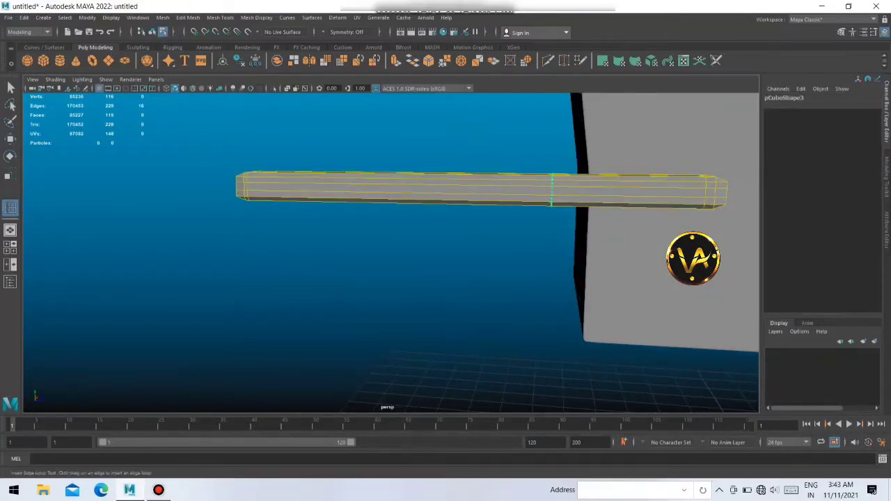
{"action": "left_click", "coordinate": [552, 189]}
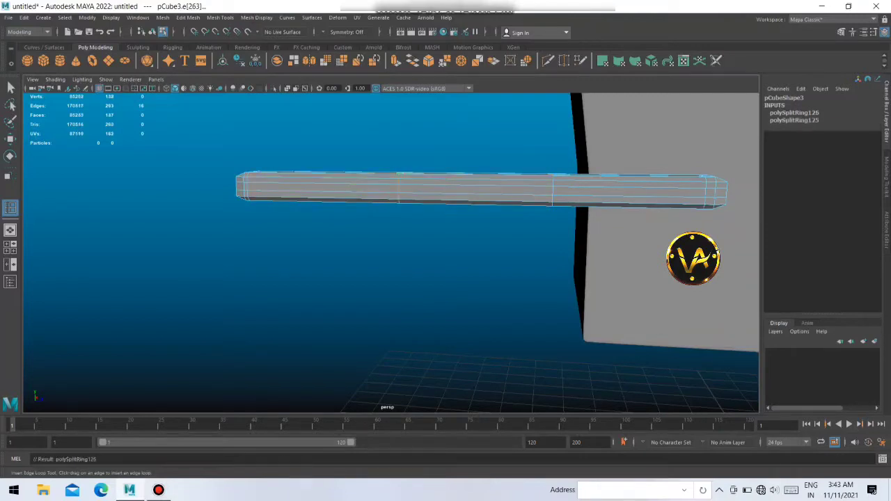
{"action": "left_click", "coordinate": [305, 188]}
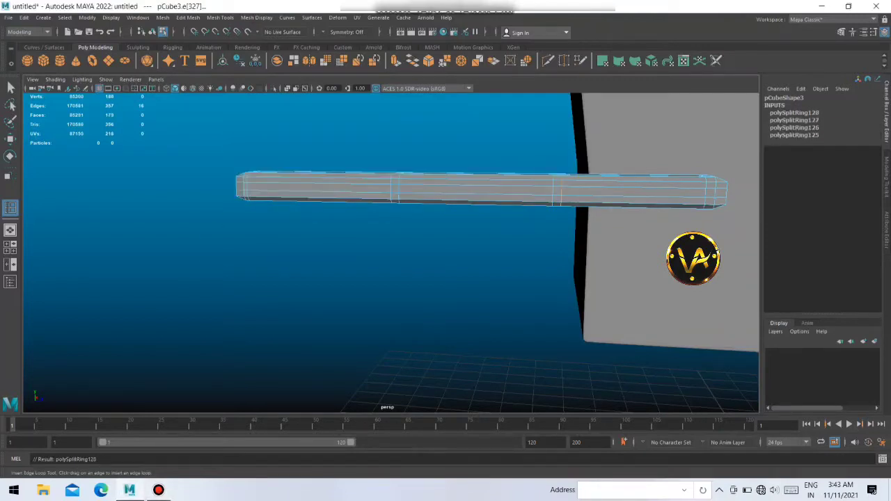
{"action": "right_click", "coordinate": [304, 199]}
{"action": "left_click", "coordinate": [350, 186]}
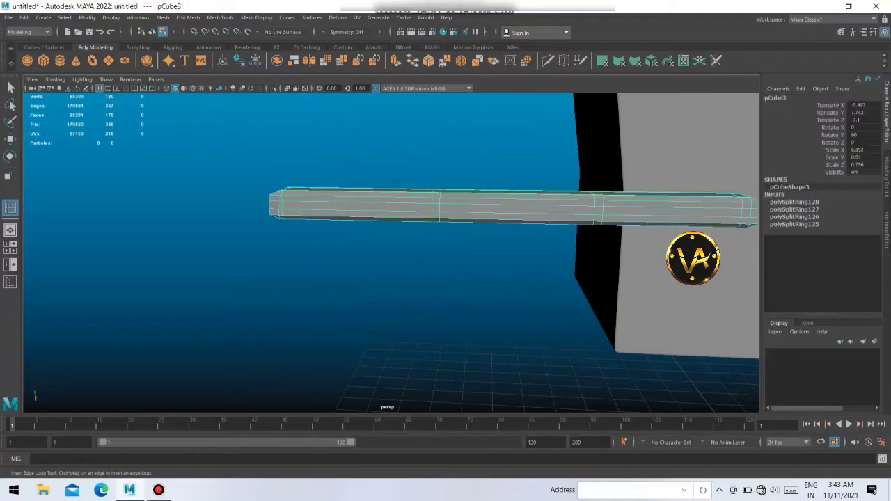
{"action": "right_click", "coordinate": [337, 201]}
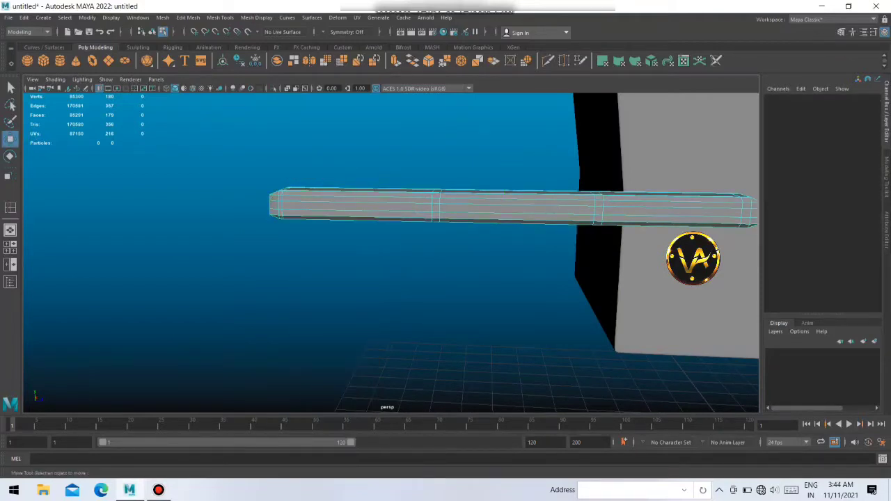
- Select the beam's end faces, try rotating them, then undo back to a straight end
{"action": "left_click_drag", "start_coordinate": [240, 201], "coordinate": [284, 249]}
{"action": "left_click_drag", "start_coordinate": [417, 279], "coordinate": [313, 264], "text": "alt"}
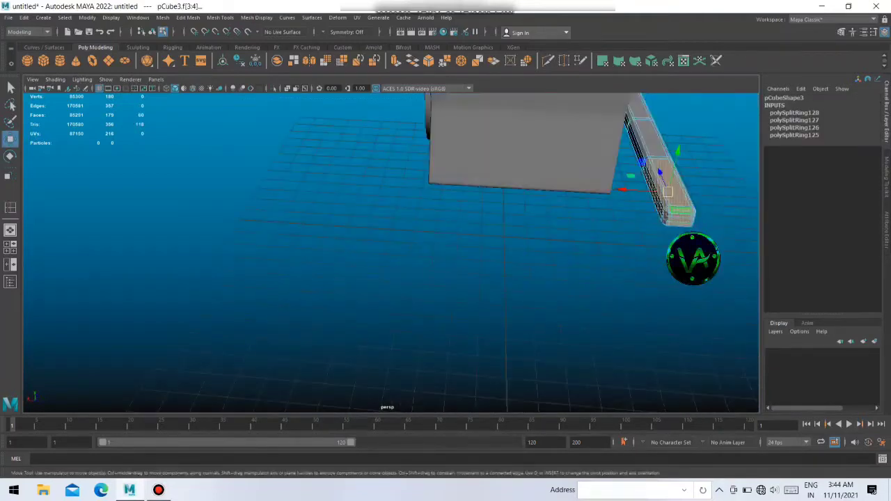
{"action": "key", "text": "e"}
{"action": "key", "text": "ctrl+z"}
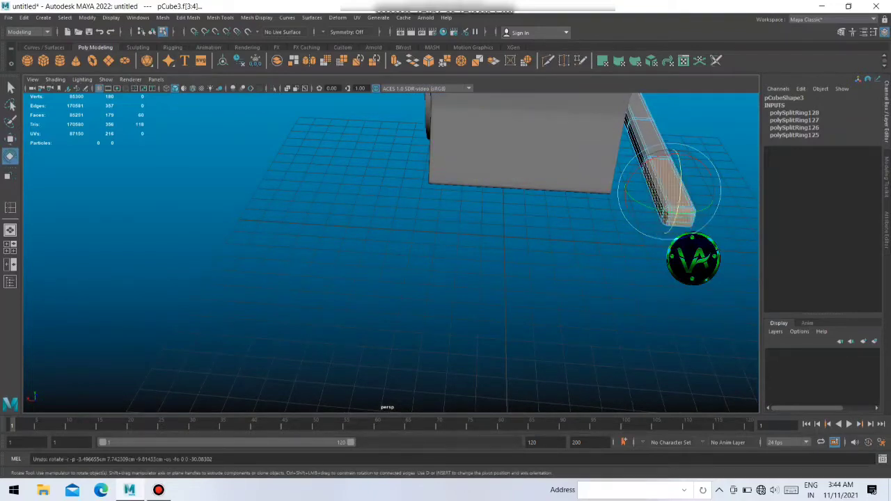
{"action": "key", "text": "ctrl+z"}
{"action": "left_click_drag", "start_coordinate": [657, 167], "coordinate": [488, 174], "text": "alt"}
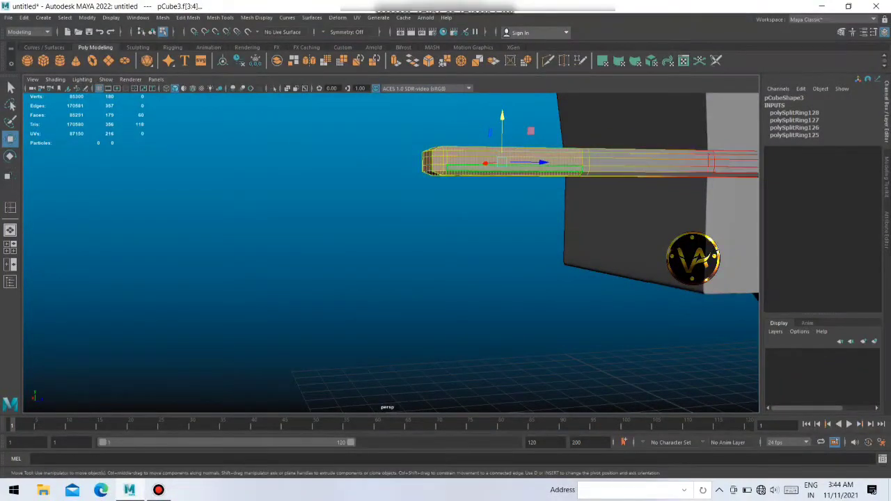
{"action": "left_click_drag", "start_coordinate": [487, 209], "coordinate": [390, 216], "text": "alt"}
- Lower and rotate the beam's end section to form the first bend
{"action": "left_click_drag", "start_coordinate": [281, 144], "coordinate": [282, 229]}
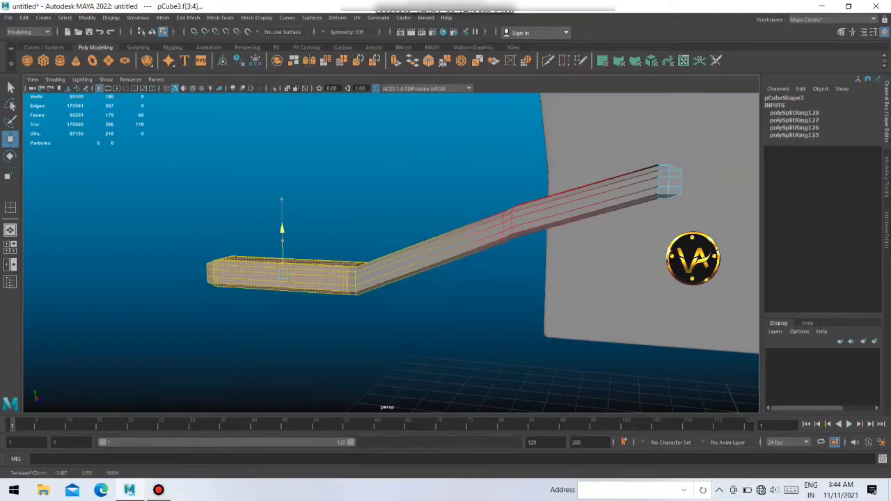
{"action": "mouse_move", "coordinate": [417, 243]}
{"action": "left_mouse_down", "text": "alt"}
{"action": "mouse_move", "coordinate": [505, 223]}
{"action": "mouse_move", "coordinate": [362, 244]}
{"action": "mouse_move", "coordinate": [349, 236]}
{"action": "mouse_move", "coordinate": [334, 250]}
{"action": "left_mouse_up", "text": "alt"}
{"action": "key", "text": "e"}
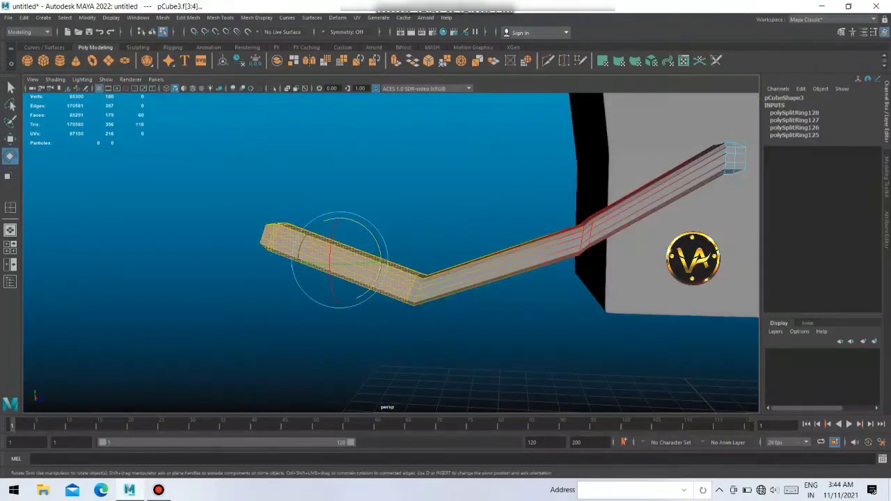
{"action": "mouse_move", "coordinate": [385, 263]}
{"action": "left_mouse_down"}
{"action": "mouse_move", "coordinate": [421, 263]}
{"action": "mouse_move", "coordinate": [390, 230]}
{"action": "mouse_move", "coordinate": [417, 251]}
{"action": "mouse_move", "coordinate": [432, 237]}
{"action": "left_mouse_up"}
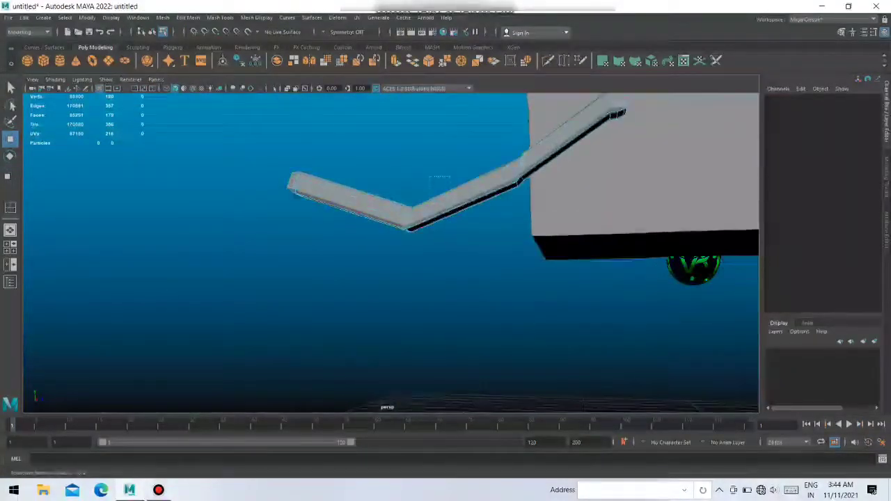
{"action": "left_click_drag", "start_coordinate": [418, 278], "coordinate": [473, 251], "text": "alt"}
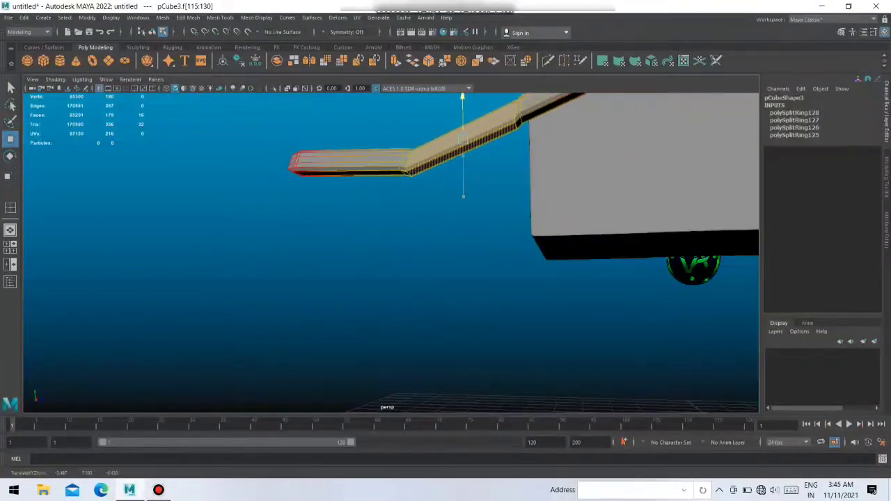
{"action": "left_click", "coordinate": [348, 314]}
{"action": "left_click_drag", "start_coordinate": [418, 244], "coordinate": [473, 222], "text": "alt"}
- Reselect the handle beam and pick a ring of faces near the bend
{"action": "right_click", "coordinate": [459, 206]}
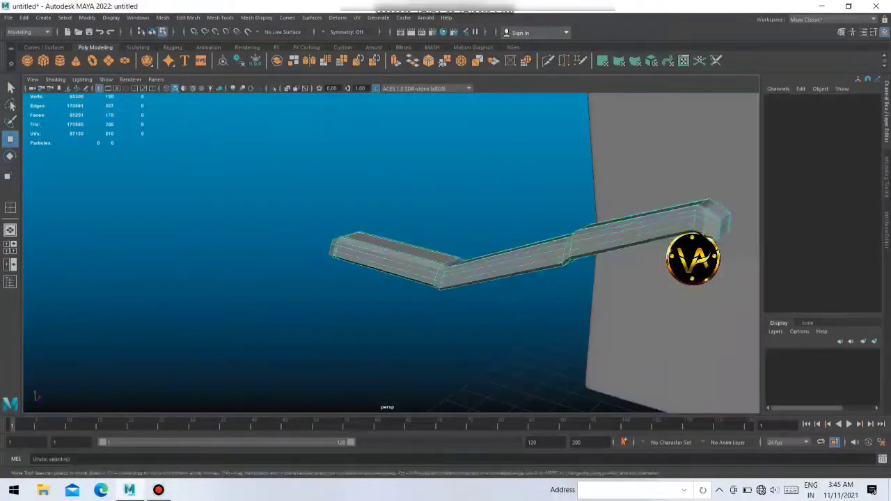
{"action": "left_click_drag", "start_coordinate": [418, 278], "coordinate": [474, 251], "text": "alt"}
{"action": "right_click", "coordinate": [519, 240]}
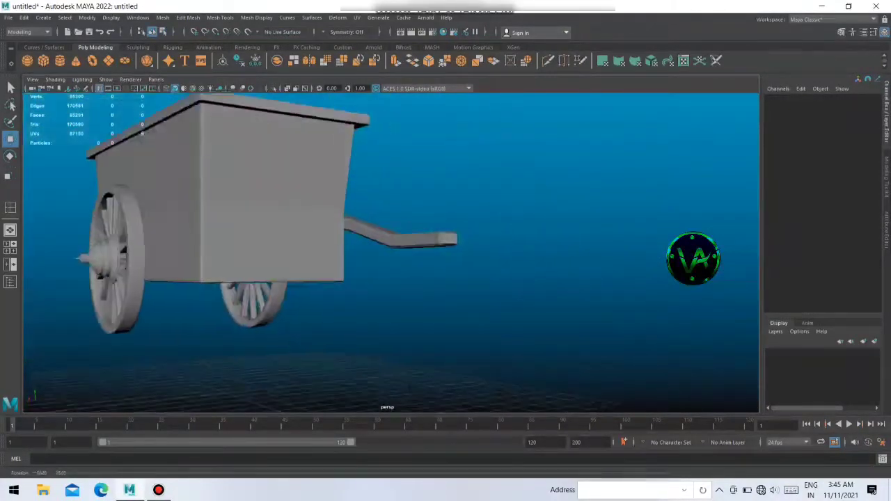
{"action": "left_click_drag", "start_coordinate": [390, 251], "coordinate": [446, 229], "text": "alt"}
{"action": "scroll", "coordinate": [691, 259], "scroll_direction": "up", "scroll_amount": 3}
{"action": "scroll", "coordinate": [690, 257], "scroll_direction": "up", "scroll_amount": 2}
{"action": "left_click", "coordinate": [690, 255]}
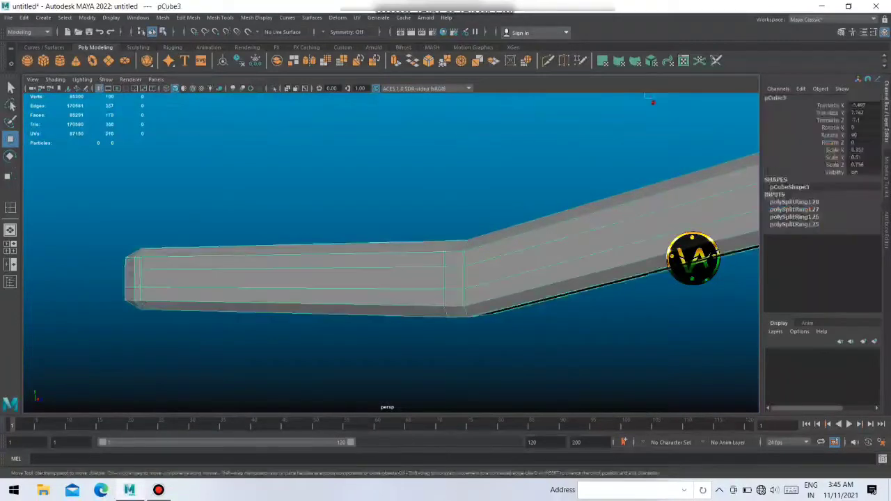
{"action": "scroll", "coordinate": [691, 243], "scroll_direction": "down", "scroll_amount": 2}
{"action": "right_click_drag", "start_coordinate": [383, 255], "coordinate": [384, 275]}
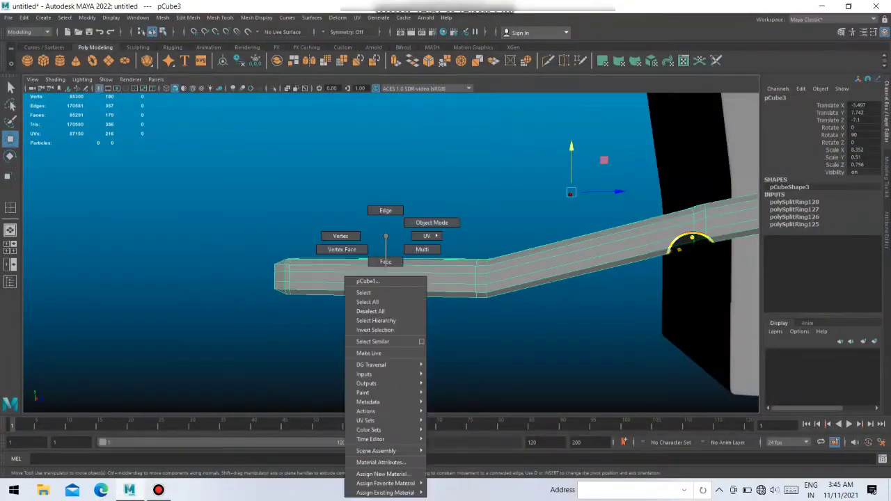
{"action": "scroll", "coordinate": [694, 251], "scroll_direction": "up", "scroll_amount": 1}
{"action": "scroll", "coordinate": [690, 256], "scroll_direction": "up", "scroll_amount": 2}
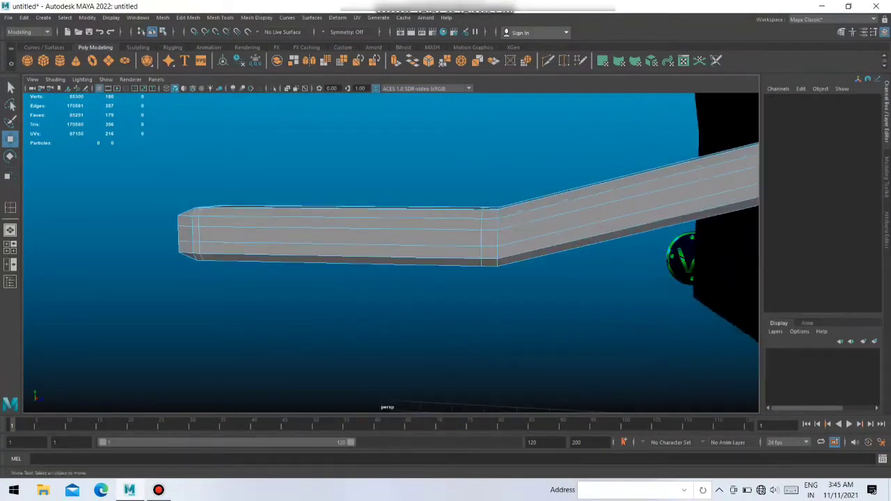
{"action": "scroll", "coordinate": [692, 257], "scroll_direction": "up", "scroll_amount": 2}
{"action": "left_click_drag", "start_coordinate": [493, 192], "coordinate": [498, 284]}
{"action": "scroll", "coordinate": [432, 237], "scroll_direction": "down", "scroll_amount": 2}
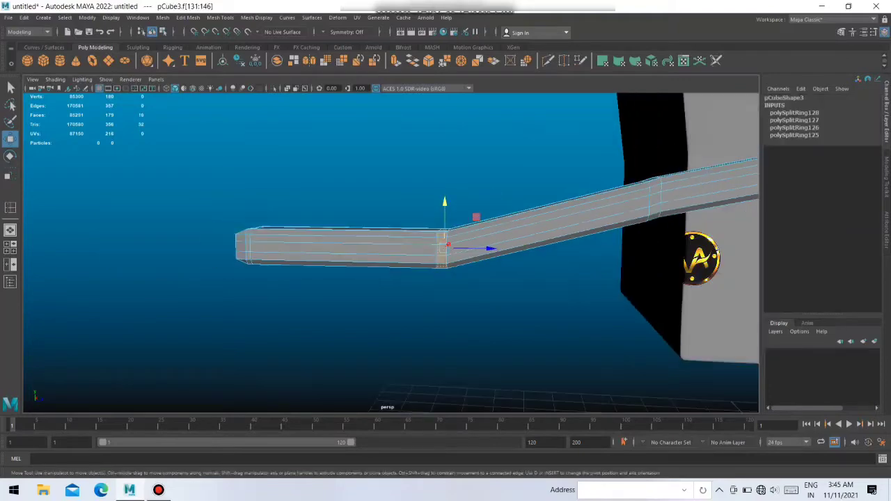
- Slide the selected face ring along the bar with Move
{"action": "left_click_drag", "start_coordinate": [700, 259], "coordinate": [692, 258], "text": "alt"}
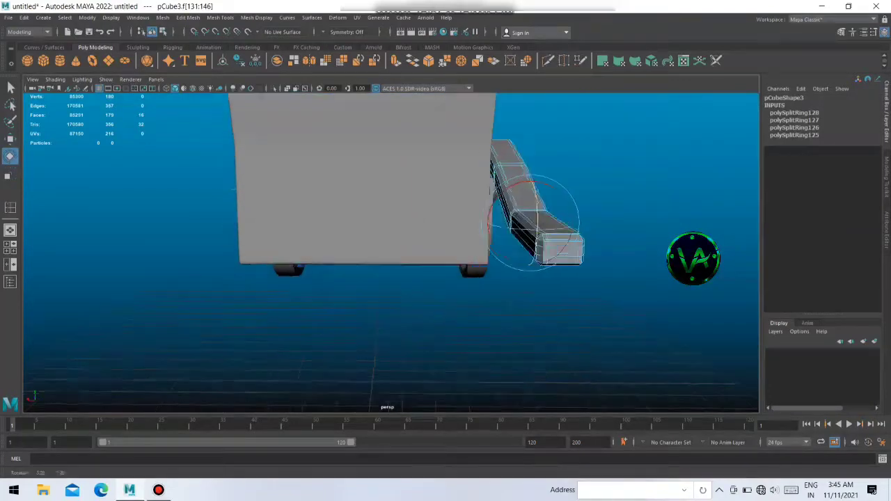
{"action": "left_click_drag", "start_coordinate": [390, 251], "coordinate": [488, 229], "text": "alt"}
{"action": "left_click_drag", "start_coordinate": [417, 251], "coordinate": [487, 222], "text": "alt"}
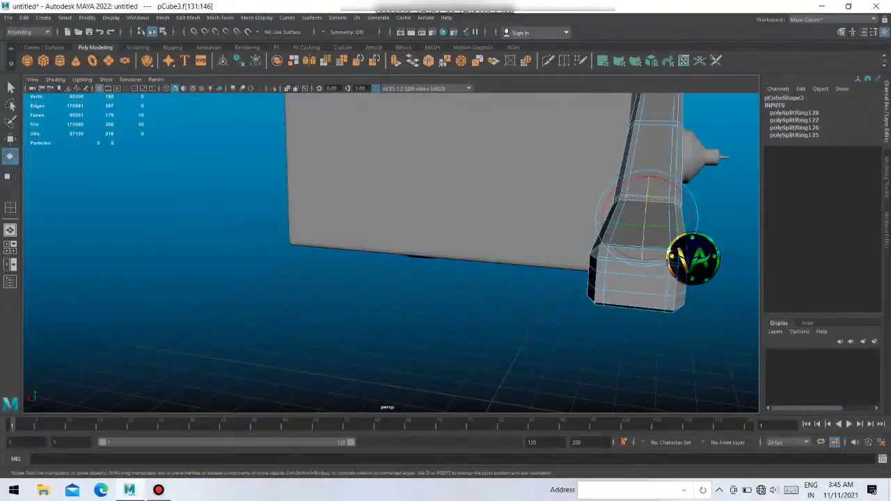
{"action": "key", "text": "w"}
{"action": "left_click_drag", "start_coordinate": [646, 209], "coordinate": [646, 233]}
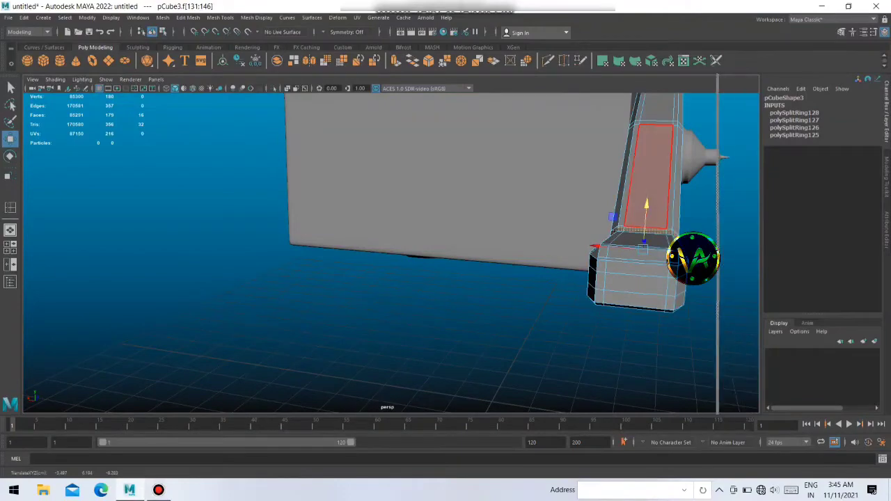
{"action": "mouse_move", "coordinate": [418, 251]}
{"action": "left_mouse_down", "text": "alt"}
{"action": "mouse_move", "coordinate": [502, 223]}
{"action": "mouse_move", "coordinate": [446, 244]}
{"action": "left_mouse_up", "text": "alt"}
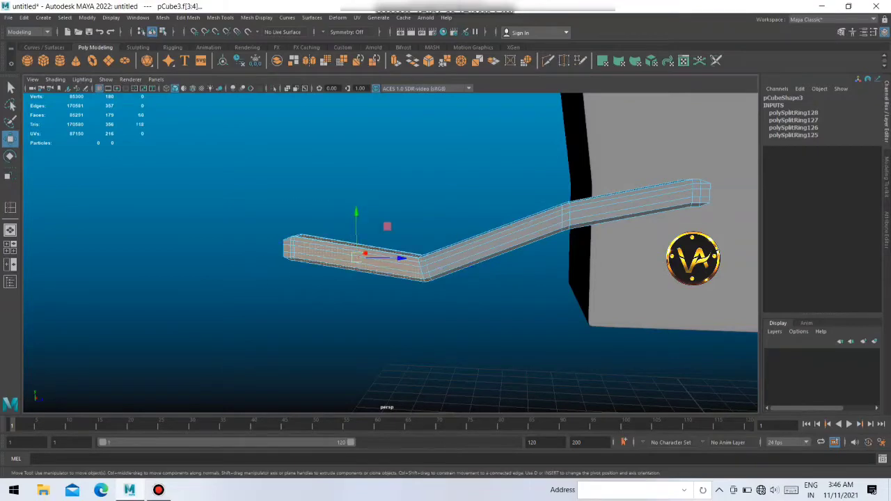
- Rotate the bar's end and raise its middle section to form a step
{"action": "key", "text": "e"}
{"action": "left_click_drag", "start_coordinate": [417, 251], "coordinate": [488, 230], "text": "alt"}
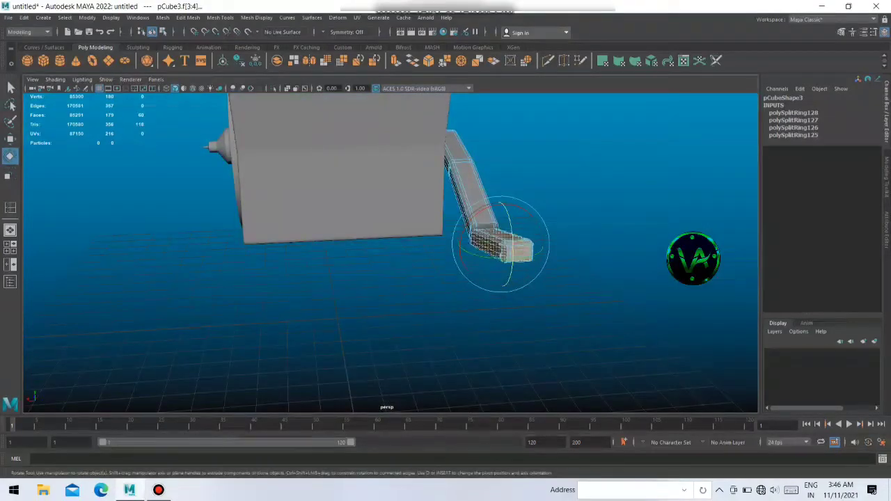
{"action": "mouse_move", "coordinate": [418, 250]}
{"action": "left_mouse_down", "text": "alt"}
{"action": "mouse_move", "coordinate": [488, 223]}
{"action": "mouse_move", "coordinate": [505, 197]}
{"action": "left_mouse_up", "text": "alt"}
{"action": "scroll", "coordinate": [487, 209], "scroll_direction": "up", "scroll_amount": 4}
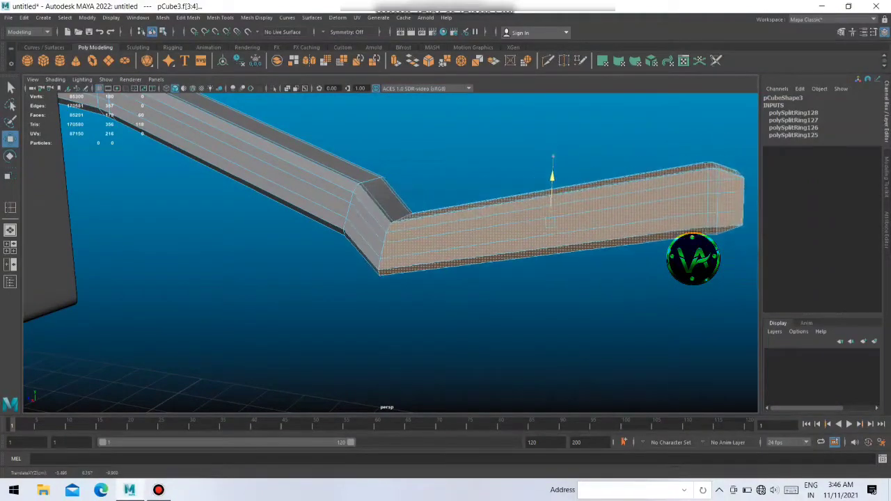
{"action": "left_click_drag", "start_coordinate": [531, 229], "coordinate": [488, 244], "text": "alt"}
{"action": "mouse_move", "coordinate": [417, 244]}
{"action": "left_mouse_down", "text": "alt"}
{"action": "mouse_move", "coordinate": [348, 237]}
{"action": "mouse_move", "coordinate": [300, 258]}
{"action": "left_mouse_up", "text": "alt"}
{"action": "left_click_drag", "start_coordinate": [516, 306], "coordinate": [515, 307]}
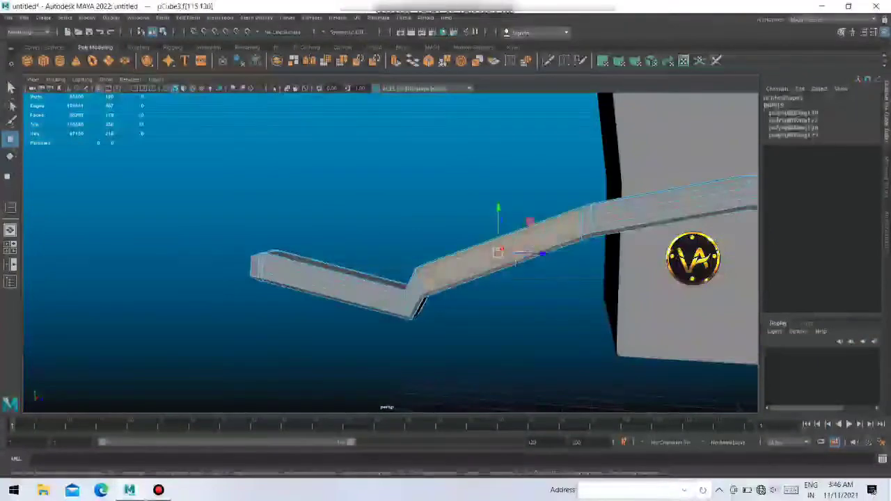
{"action": "left_click_drag", "start_coordinate": [497, 208], "coordinate": [499, 197]}
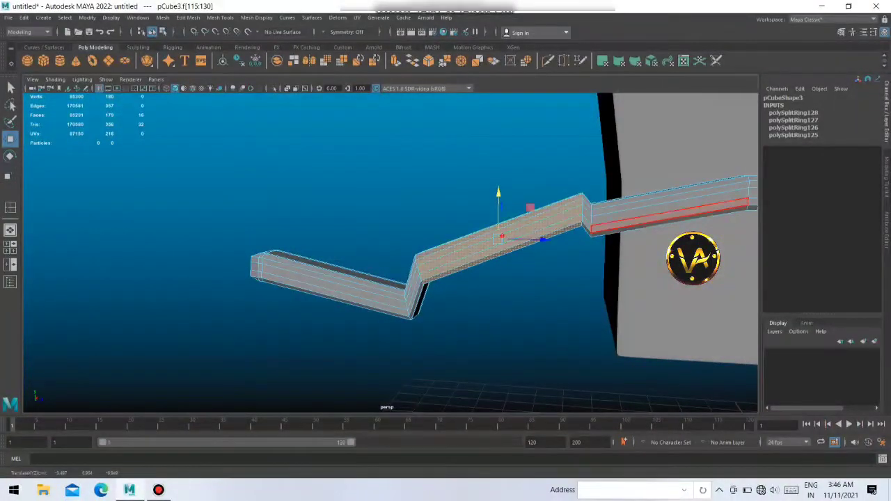
{"action": "mouse_move", "coordinate": [501, 237]}
{"action": "left_mouse_down", "text": "alt"}
{"action": "mouse_move", "coordinate": [505, 244]}
{"action": "mouse_move", "coordinate": [445, 236]}
{"action": "left_mouse_up", "text": "alt"}
{"action": "right_click_drag", "start_coordinate": [446, 237], "coordinate": [480, 220]}
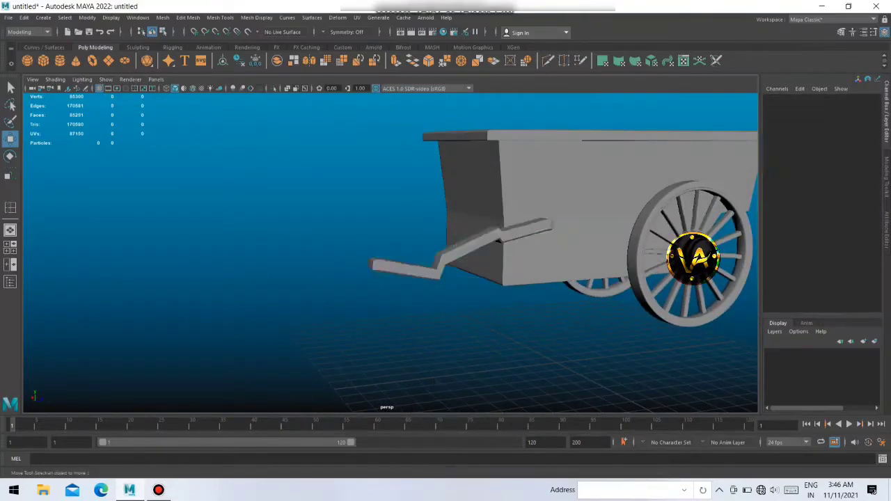
- Select the bent handle bar in component mode and zoom in on its bend
{"action": "mouse_move", "coordinate": [480, 220]}
{"action": "left_mouse_down", "text": "alt"}
{"action": "mouse_move", "coordinate": [314, 223]}
{"action": "mouse_move", "coordinate": [702, 234]}
{"action": "mouse_move", "coordinate": [467, 237]}
{"action": "left_mouse_up", "text": "alt"}
{"action": "left_click", "coordinate": [702, 234]}
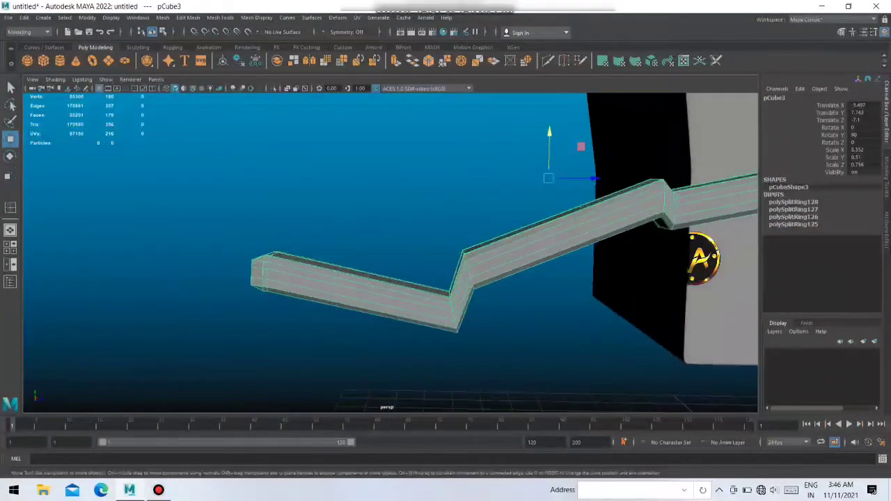
{"action": "right_click", "coordinate": [467, 237]}
{"action": "right_click_drag", "start_coordinate": [467, 237], "coordinate": [458, 252]}
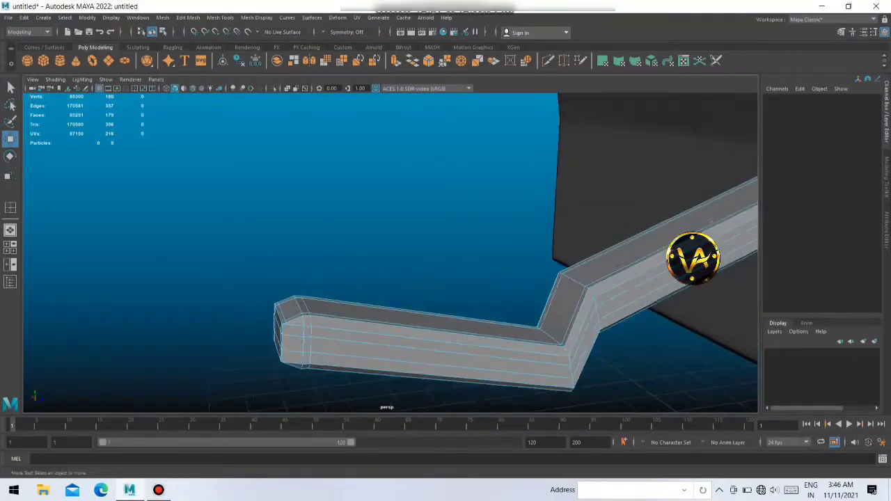
{"action": "left_click_drag", "start_coordinate": [490, 315], "coordinate": [417, 279], "text": "alt"}
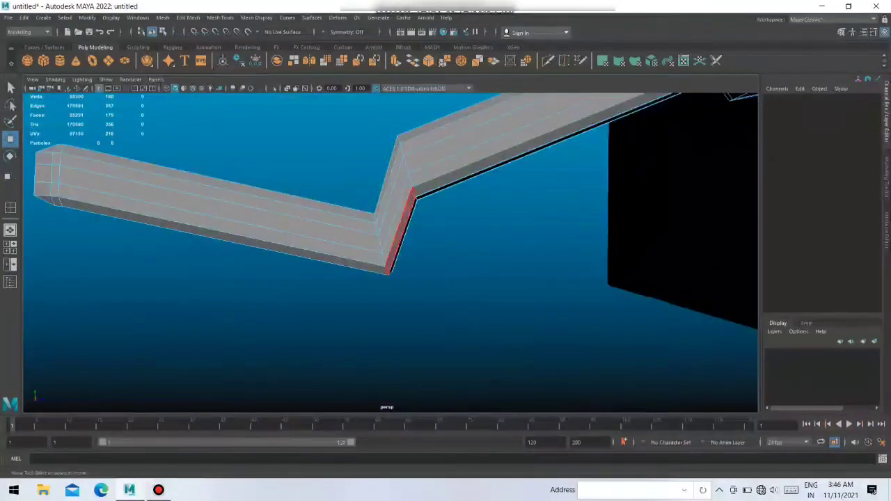
{"action": "left_click_drag", "start_coordinate": [390, 237], "coordinate": [488, 279], "text": "alt"}
{"action": "scroll", "coordinate": [487, 278], "scroll_direction": "up", "scroll_amount": 3}
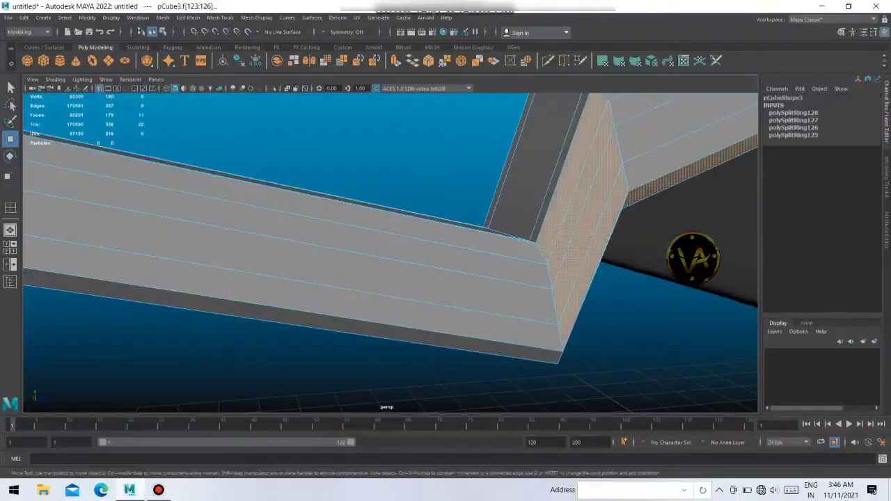
- Select the bar's bend and end-cap faces, then return to object selection
{"action": "mouse_move", "coordinate": [603, 237]}
{"action": "left_mouse_down", "text": "alt"}
{"action": "mouse_move", "coordinate": [488, 278]}
{"action": "mouse_move", "coordinate": [418, 243]}
{"action": "left_mouse_up", "text": "alt"}
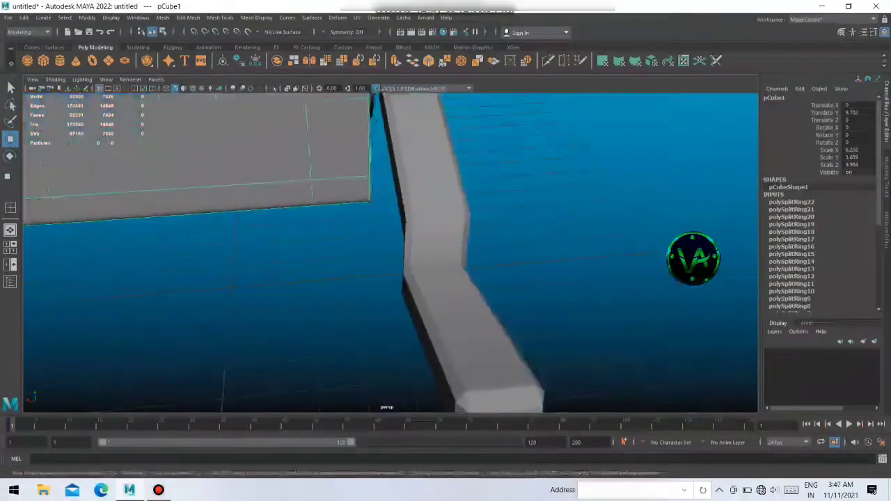
{"action": "left_click", "coordinate": [432, 223]}
{"action": "right_click_drag", "start_coordinate": [418, 230], "coordinate": [418, 205]}
{"action": "left_click", "coordinate": [435, 229]}
{"action": "mouse_move", "coordinate": [418, 244]}
{"action": "left_mouse_down", "text": "alt"}
{"action": "mouse_move", "coordinate": [398, 242]}
{"action": "mouse_move", "coordinate": [487, 230]}
{"action": "mouse_move", "coordinate": [421, 244]}
{"action": "left_mouse_up", "text": "alt"}
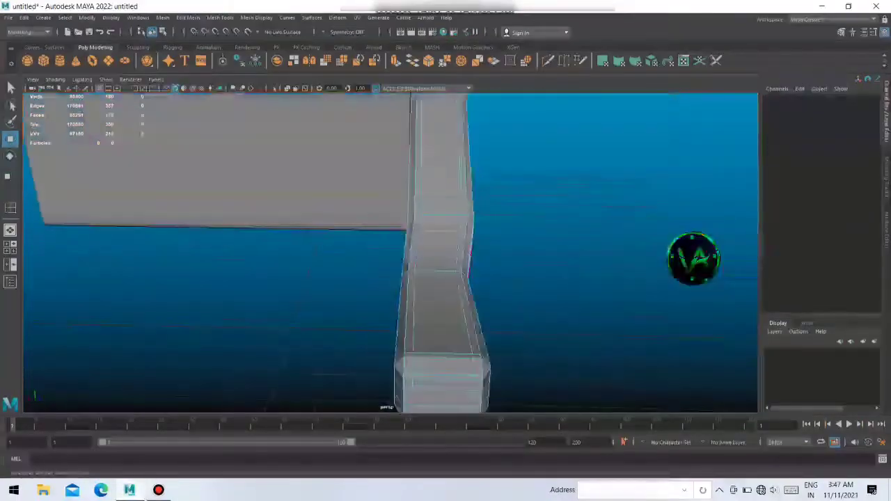
{"action": "mouse_move", "coordinate": [432, 209]}
{"action": "left_mouse_down", "text": "alt"}
{"action": "mouse_move", "coordinate": [390, 223]}
{"action": "mouse_move", "coordinate": [393, 254]}
{"action": "mouse_move", "coordinate": [417, 237]}
{"action": "mouse_move", "coordinate": [389, 279]}
{"action": "mouse_move", "coordinate": [327, 209]}
{"action": "left_mouse_up", "text": "alt"}
{"action": "left_click", "coordinate": [352, 275]}
{"action": "right_click", "coordinate": [325, 205]}
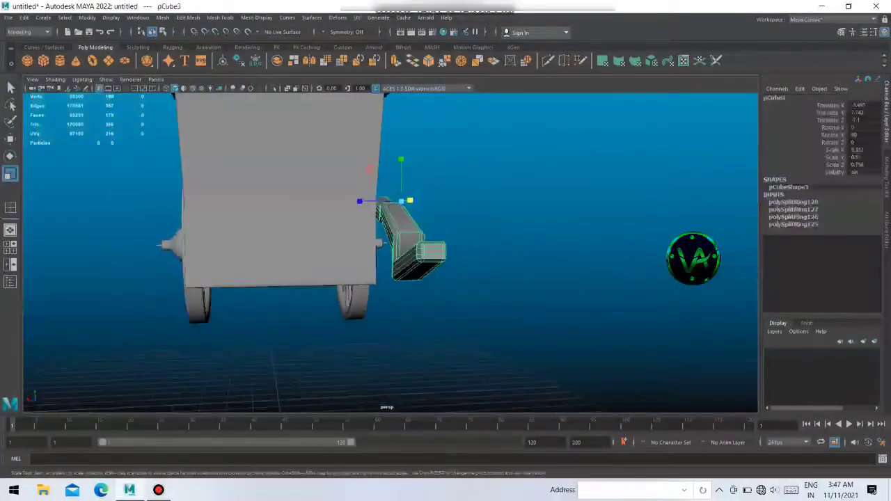
- Duplicate the handle bar for the cart's other side, then undo the duplicate
{"action": "key", "text": "ctrl+d"}
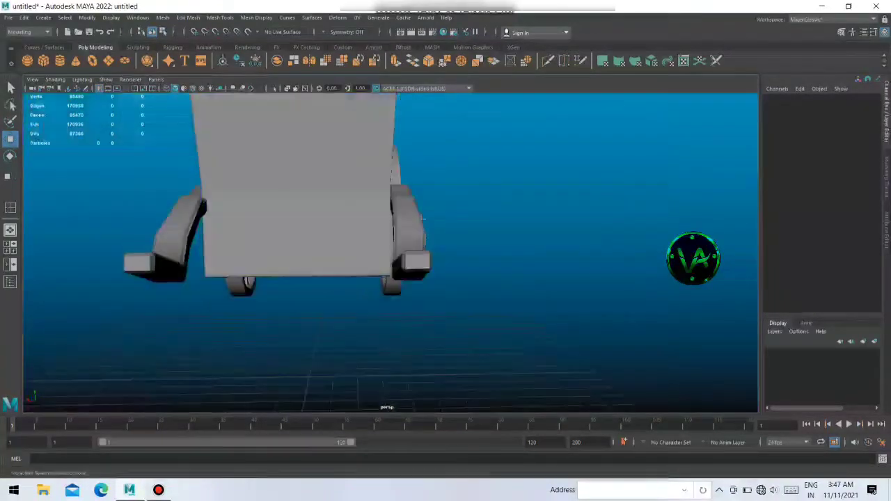
{"action": "left_click_drag", "start_coordinate": [313, 244], "coordinate": [453, 243], "text": "alt"}
{"action": "key", "text": "ctrl+z"}
{"action": "key", "text": "ctrl+z"}
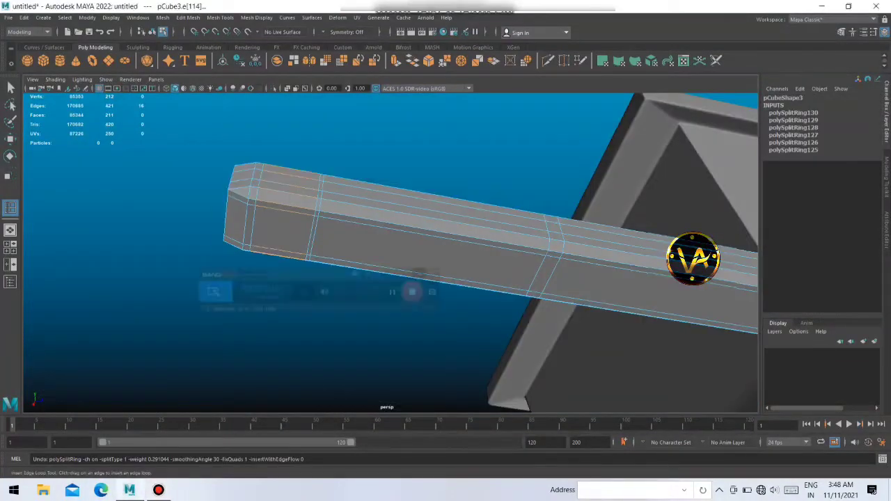
- Select the face at the near end of the pCube3 handle bar
{"action": "key", "text": "F8"}
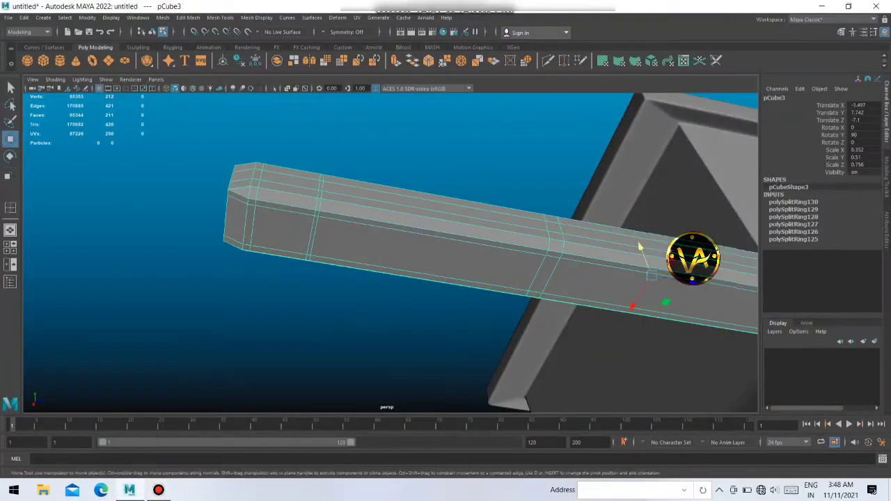
{"action": "left_click_drag", "start_coordinate": [639, 245], "coordinate": [488, 264], "text": "alt"}
{"action": "key", "text": "F11"}
{"action": "left_click", "coordinate": [299, 257]}
{"action": "mouse_move", "coordinate": [487, 209]}
{"action": "left_mouse_down", "text": "alt"}
{"action": "mouse_move", "coordinate": [627, 230]}
{"action": "mouse_move", "coordinate": [668, 223]}
{"action": "left_mouse_up", "text": "alt"}
{"action": "scroll", "coordinate": [335, 257], "scroll_direction": "up", "scroll_amount": 4}
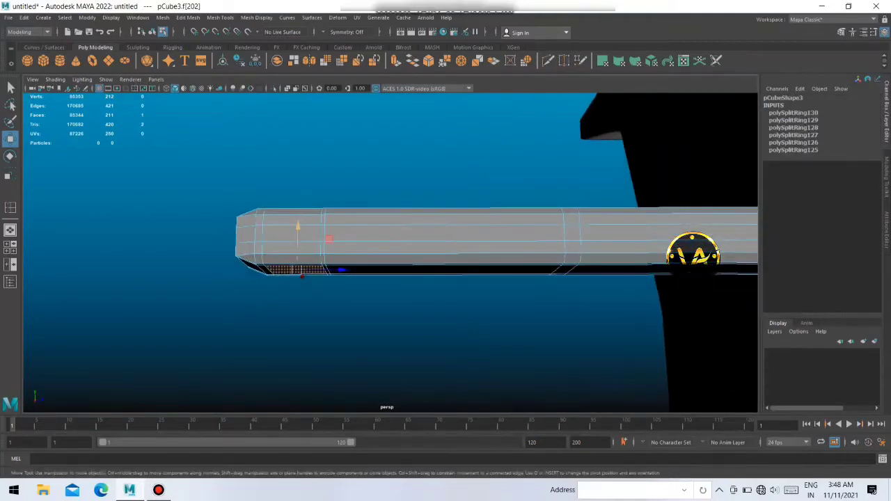
- Extrude the bar's end face upward into a post, discarding a downward attempt
{"action": "key", "text": "ctrl+e"}
{"action": "left_click_drag", "start_coordinate": [298, 224], "coordinate": [292, 406]}
{"action": "scroll", "coordinate": [293, 407], "scroll_direction": "down", "scroll_amount": 4}
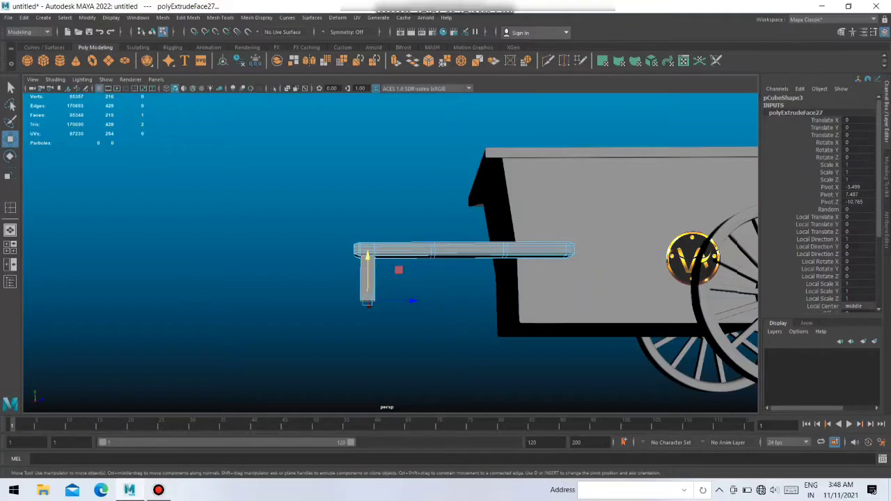
{"action": "key", "text": "ctrl+z"}
{"action": "key", "text": "ctrl+z"}
{"action": "left_click_drag", "start_coordinate": [418, 243], "coordinate": [446, 313], "text": "alt"}
{"action": "key", "text": "ctrl+e"}
{"action": "left_click_drag", "start_coordinate": [336, 238], "coordinate": [330, 146]}
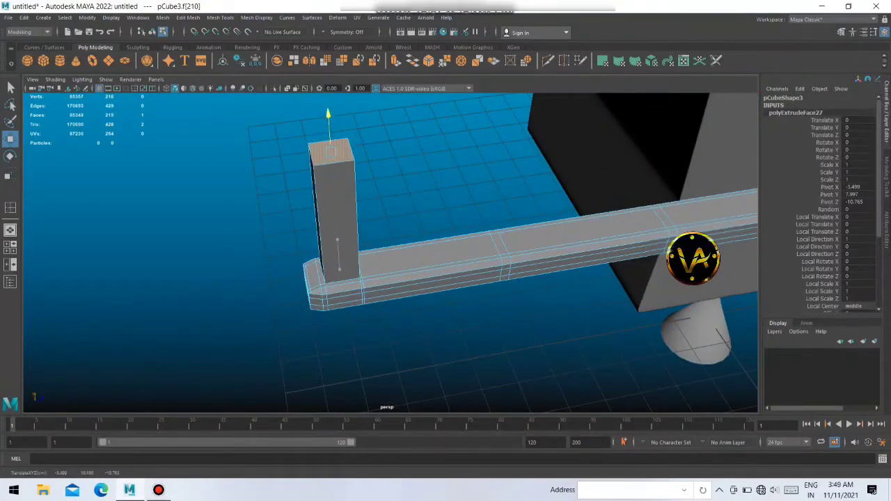
- Extrude the post's top face out sideways into a lengthened horizontal grip
{"action": "key", "text": "ctrl+e"}
{"action": "mouse_move", "coordinate": [418, 243]}
{"action": "left_mouse_down", "text": "alt"}
{"action": "mouse_move", "coordinate": [362, 223]}
{"action": "mouse_move", "coordinate": [418, 201]}
{"action": "left_mouse_up", "text": "alt"}
{"action": "key", "text": "ctrl+z"}
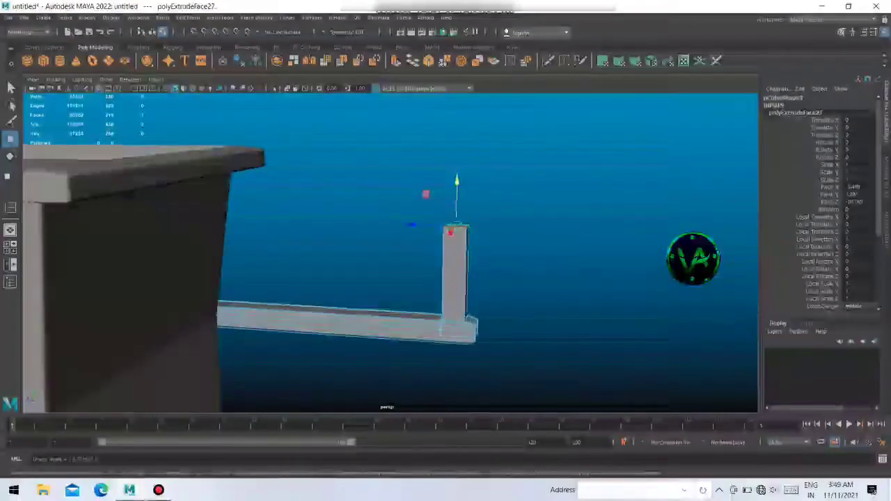
{"action": "mouse_move", "coordinate": [446, 251]}
{"action": "left_mouse_down", "text": "alt"}
{"action": "mouse_move", "coordinate": [432, 224]}
{"action": "mouse_move", "coordinate": [425, 244]}
{"action": "left_mouse_up", "text": "alt"}
{"action": "key", "text": "w"}
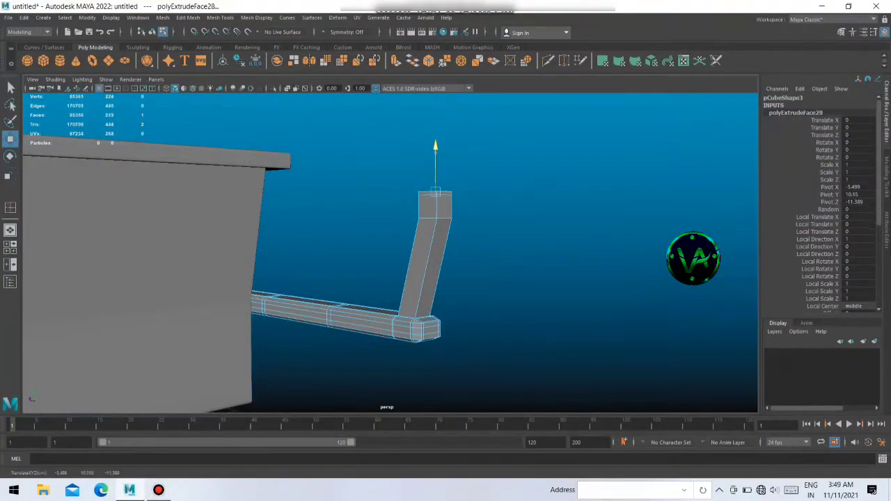
{"action": "key", "text": "ctrl+e"}
{"action": "left_click_drag", "start_coordinate": [418, 243], "coordinate": [446, 251], "text": "alt"}
{"action": "left_click_drag", "start_coordinate": [491, 209], "coordinate": [587, 212]}
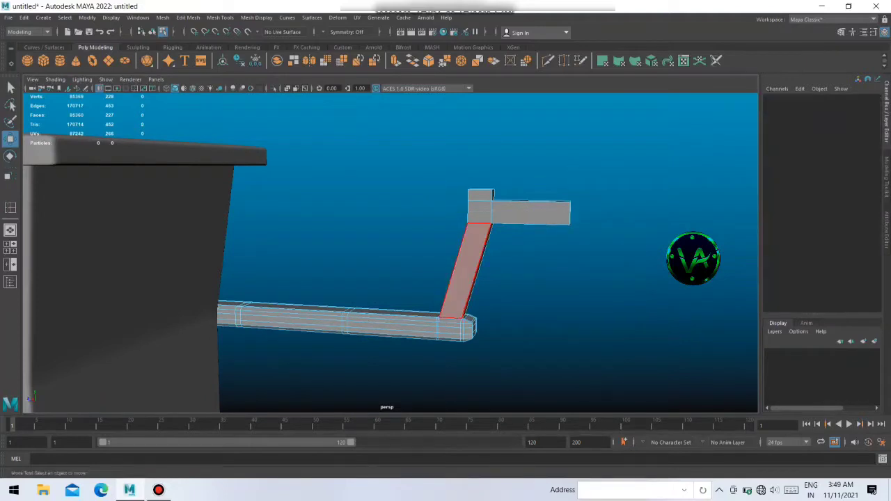
{"action": "right_click_drag", "start_coordinate": [460, 243], "coordinate": [505, 223]}
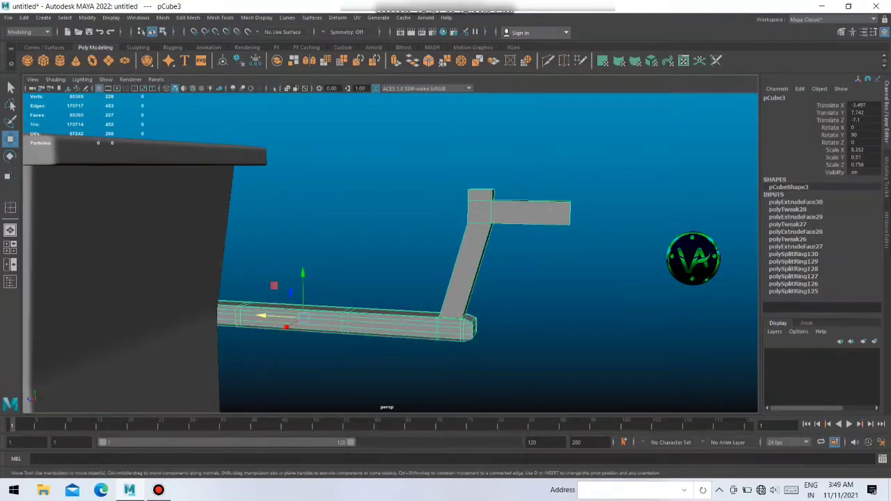
{"action": "left_click_drag", "start_coordinate": [390, 251], "coordinate": [418, 237], "text": "alt"}
{"action": "middle_click_drag", "start_coordinate": [418, 236], "coordinate": [334, 236], "text": "alt"}
- Try an edge loop across the top grip, then undo it
{"action": "scroll", "coordinate": [390, 251], "scroll_direction": "up", "scroll_amount": 3}
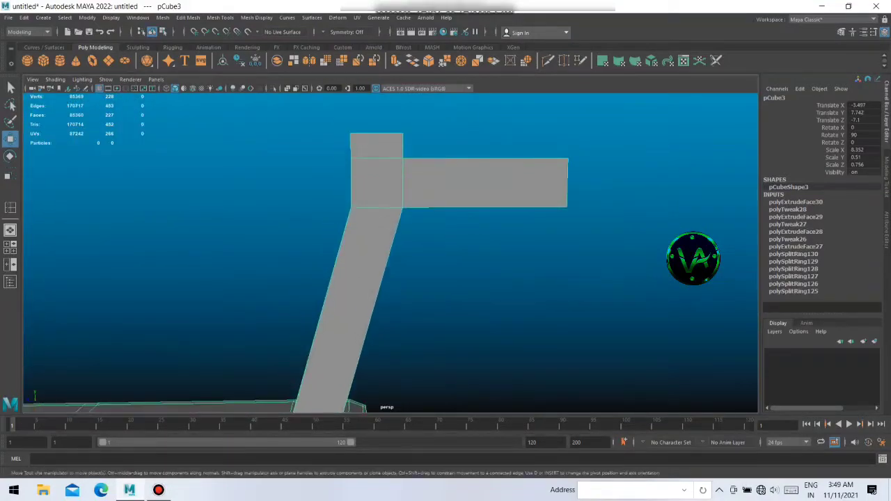
{"action": "right_click_drag", "start_coordinate": [363, 163], "coordinate": [364, 128]}
{"action": "right_click_drag", "start_coordinate": [380, 167], "coordinate": [360, 134], "text": "shift"}
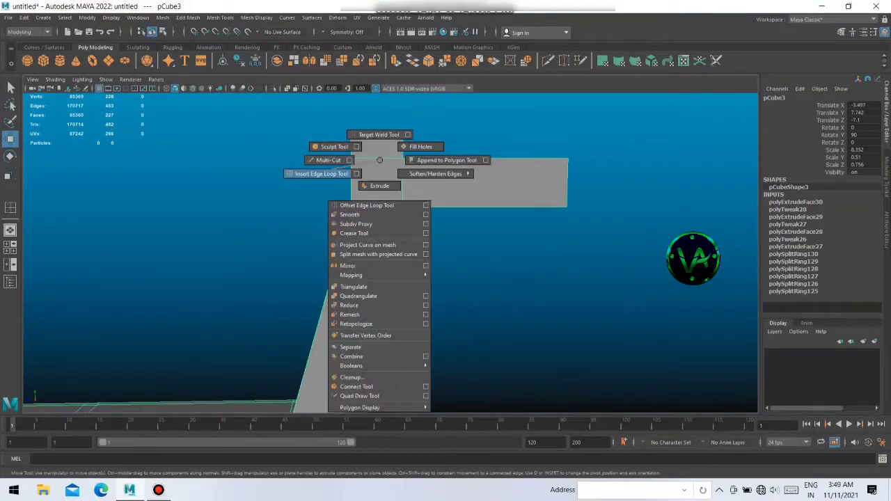
{"action": "left_click", "coordinate": [401, 163]}
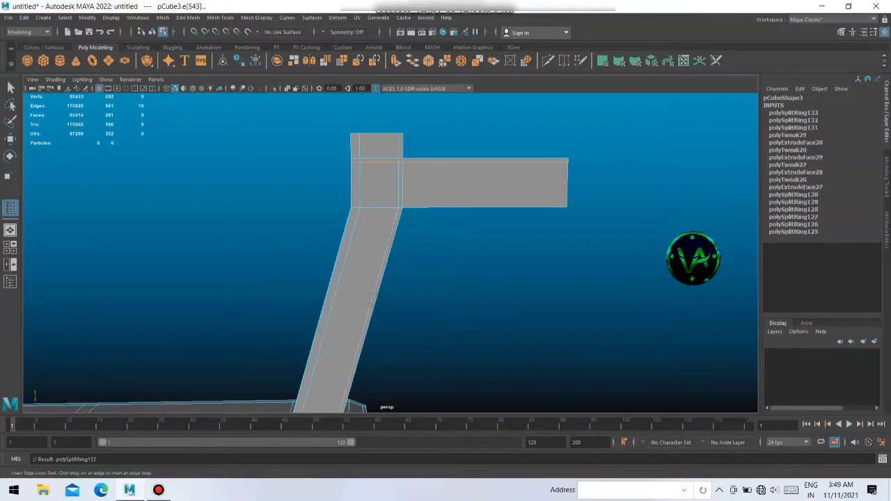
{"action": "scroll", "coordinate": [390, 251], "scroll_direction": "down", "scroll_amount": 5}
{"action": "left_click_drag", "start_coordinate": [390, 251], "coordinate": [481, 244], "text": "alt"}
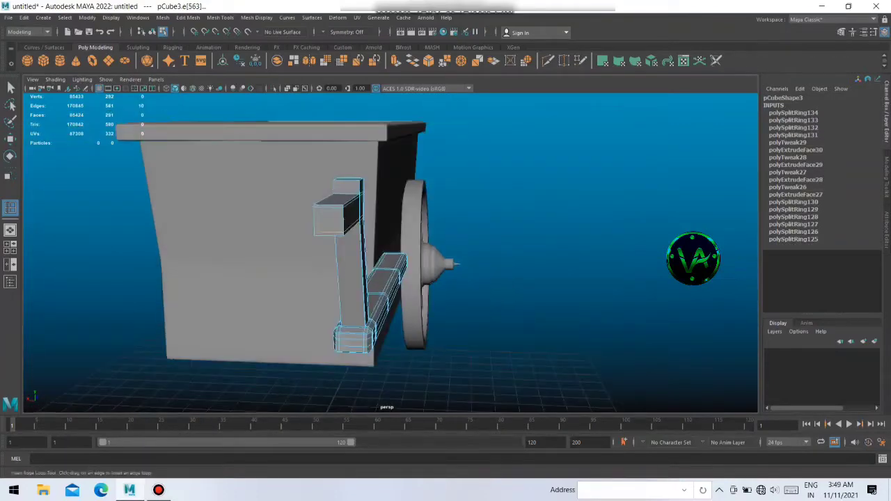
{"action": "left_click_drag", "start_coordinate": [313, 409], "coordinate": [230, 408], "text": "alt"}
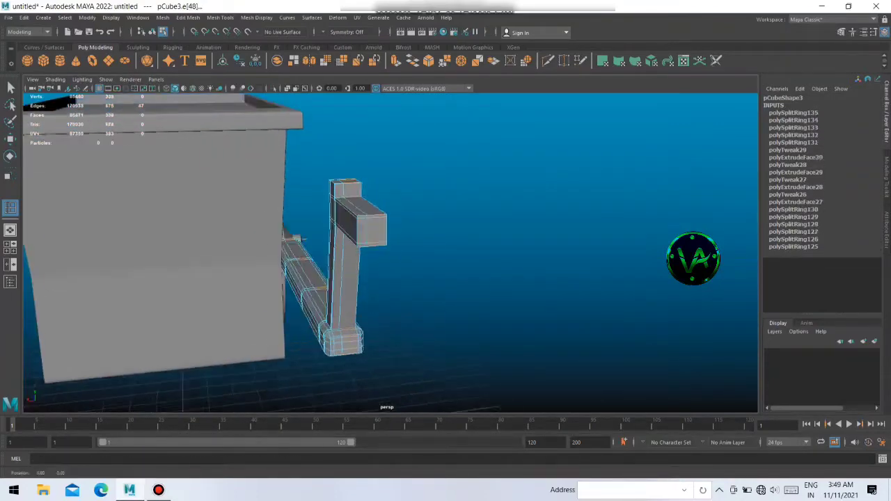
{"action": "key", "text": "ctrl+z"}
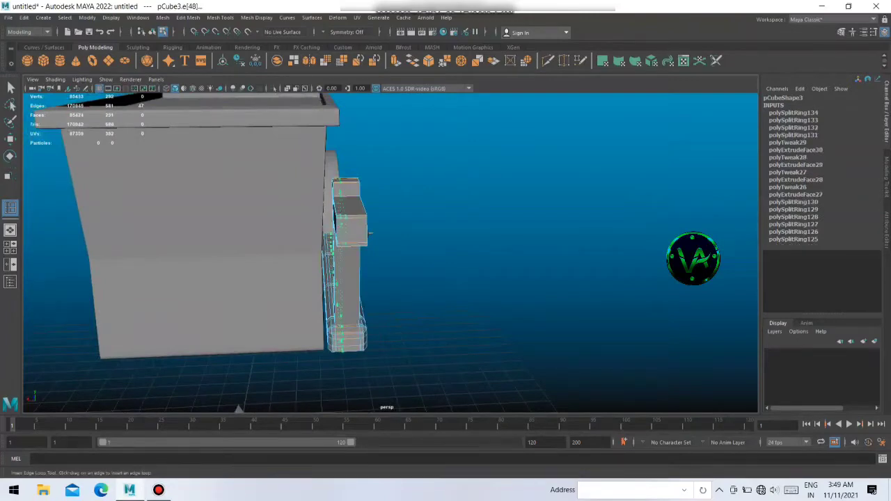
- Insert an edge loop near the handle's bend and preview it smoothed
{"action": "mouse_move", "coordinate": [369, 234]}
{"action": "left_mouse_down", "text": "alt"}
{"action": "mouse_move", "coordinate": [417, 230]}
{"action": "mouse_move", "coordinate": [306, 240]}
{"action": "left_mouse_up", "text": "alt"}
{"action": "scroll", "coordinate": [418, 229], "scroll_direction": "up", "scroll_amount": 3}
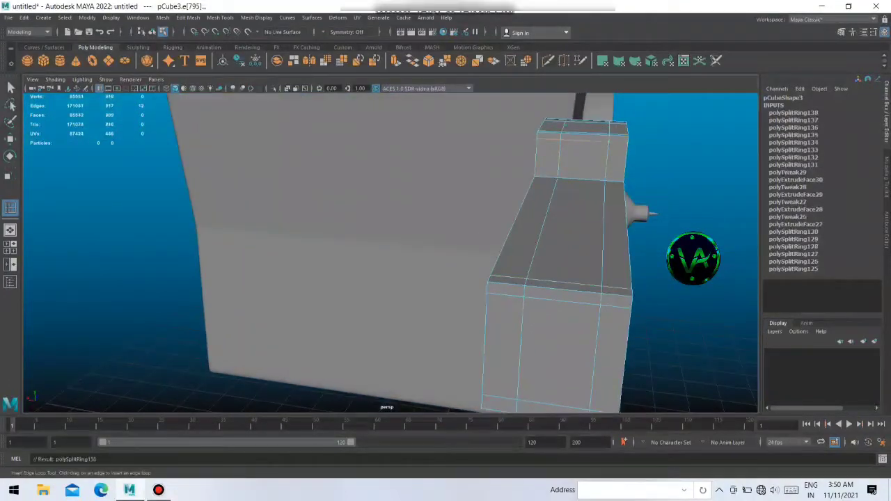
{"action": "left_click", "coordinate": [546, 170]}
{"action": "scroll", "coordinate": [390, 251], "scroll_direction": "down", "scroll_amount": 5}
{"action": "left_click_drag", "start_coordinate": [390, 251], "coordinate": [362, 251], "text": "alt"}
{"action": "scroll", "coordinate": [390, 278], "scroll_direction": "down", "scroll_amount": 3}
{"action": "key", "text": "3"}
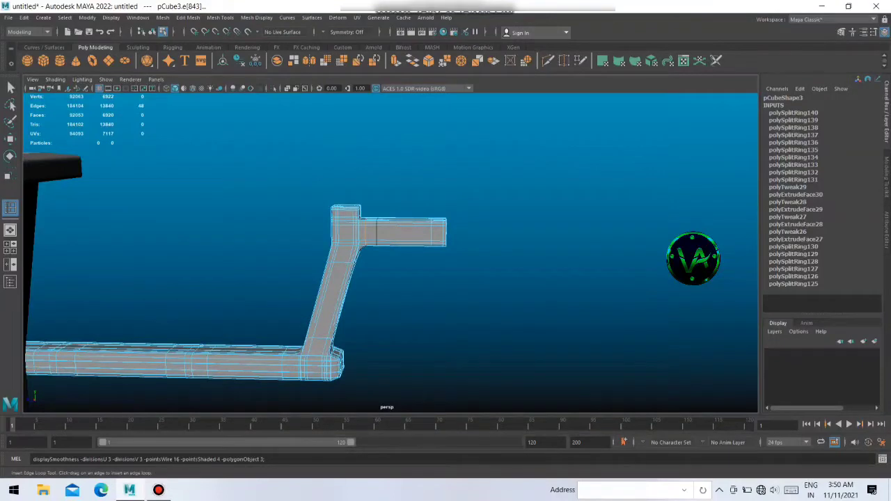
{"action": "right_click_drag", "start_coordinate": [342, 237], "coordinate": [386, 222]}
{"action": "left_click_drag", "start_coordinate": [387, 237], "coordinate": [474, 240], "text": "alt"}
- Move the upright's middle faces along X with soft select for a smooth outward curve
{"action": "left_click", "coordinate": [404, 279]}
{"action": "right_click_drag", "start_coordinate": [404, 279], "coordinate": [404, 237], "text": "shift"}
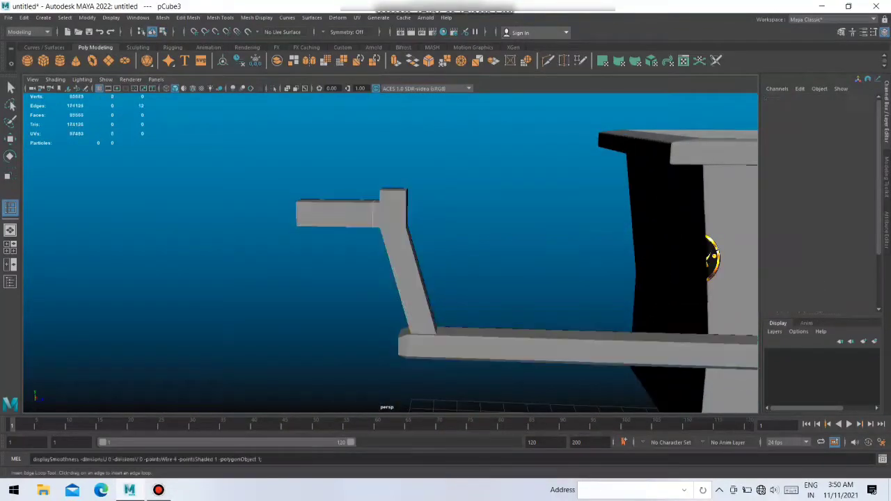
{"action": "left_click", "coordinate": [412, 234]}
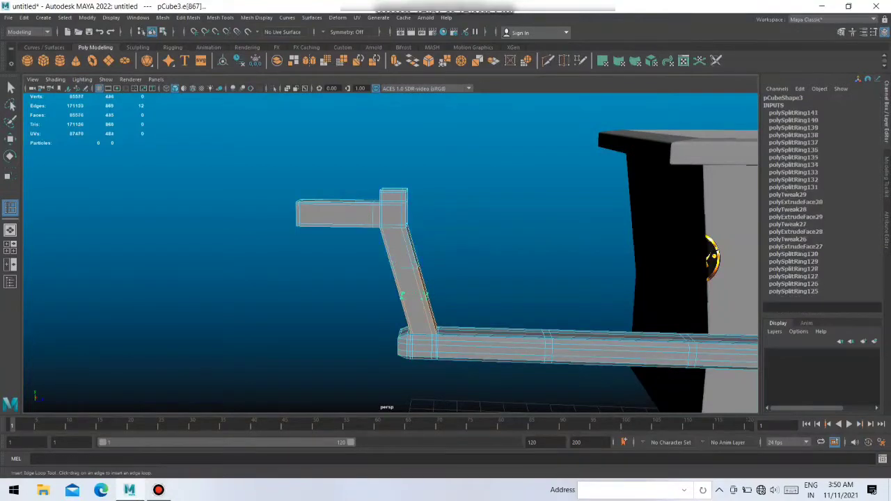
{"action": "scroll", "coordinate": [712, 258], "scroll_direction": "up", "scroll_amount": 3}
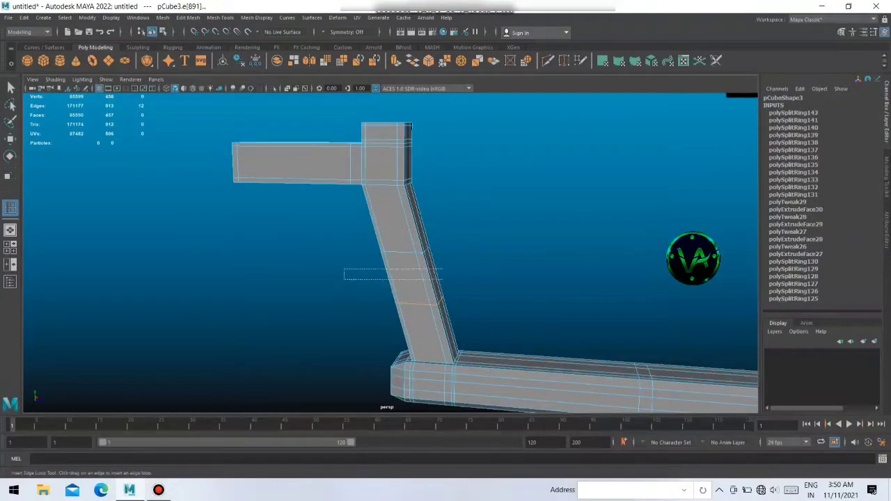
{"action": "key", "text": "w"}
{"action": "right_click_drag", "start_coordinate": [408, 258], "coordinate": [408, 268]}
{"action": "mouse_move", "coordinate": [376, 255]}
{"action": "left_mouse_down"}
{"action": "mouse_move", "coordinate": [446, 296]}
{"action": "mouse_move", "coordinate": [498, 278]}
{"action": "left_mouse_up"}
{"action": "key", "text": "3"}
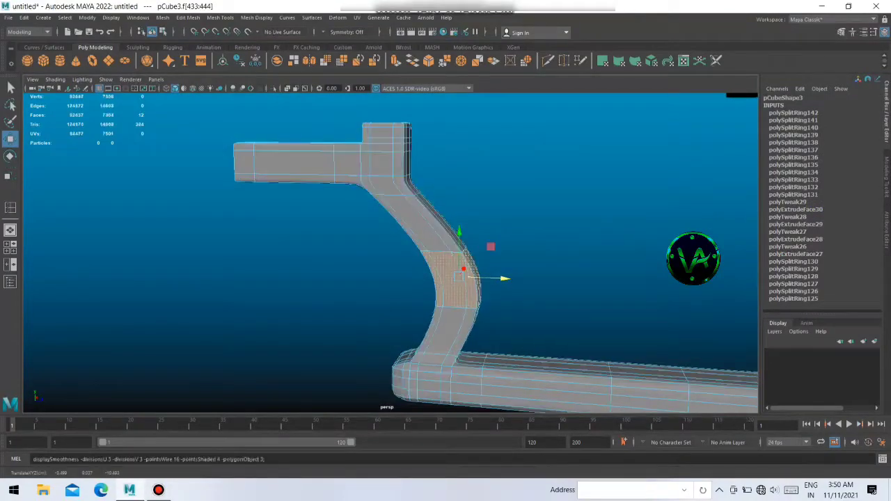
{"action": "left_click", "coordinate": [592, 174]}
{"action": "mouse_move", "coordinate": [488, 279]}
{"action": "left_mouse_down", "text": "alt"}
{"action": "mouse_move", "coordinate": [390, 265]}
{"action": "mouse_move", "coordinate": [557, 279]}
{"action": "left_mouse_up", "text": "alt"}
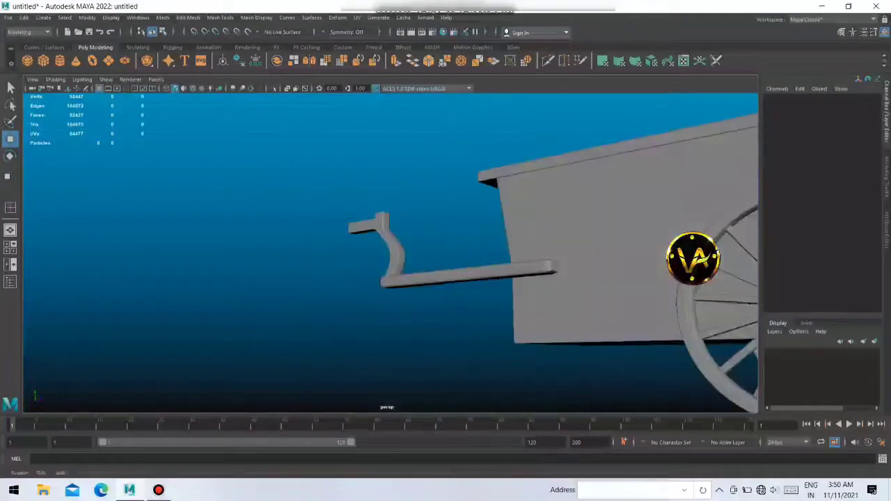
- Select the faces along the middle of the handle's straight pipe
{"action": "left_click", "coordinate": [501, 287]}
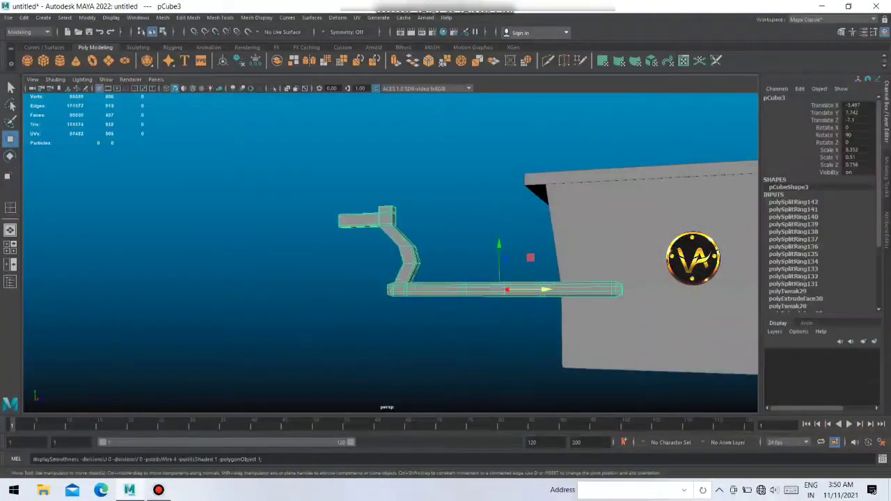
{"action": "left_click", "coordinate": [487, 348]}
{"action": "left_click", "coordinate": [501, 287]}
{"action": "middle_click_drag", "start_coordinate": [488, 279], "coordinate": [529, 293], "text": "alt"}
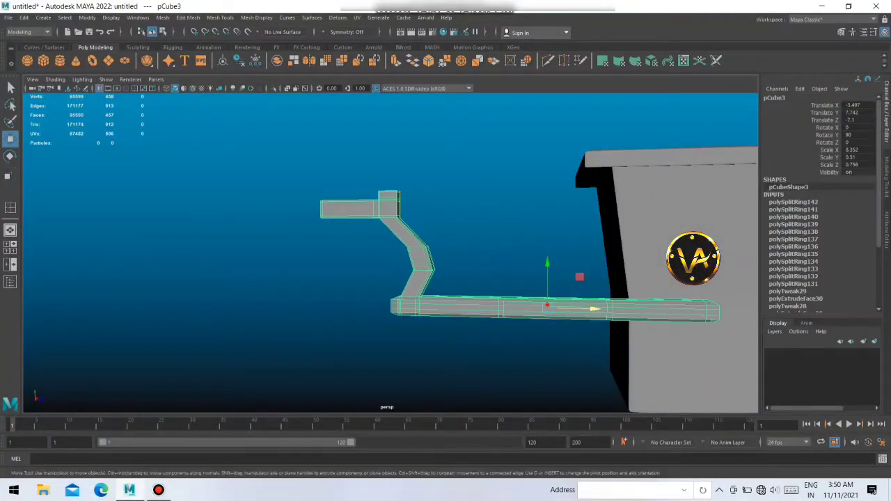
{"action": "right_click_drag", "start_coordinate": [537, 306], "coordinate": [537, 335]}
{"action": "left_click_drag", "start_coordinate": [502, 297], "coordinate": [550, 315]}
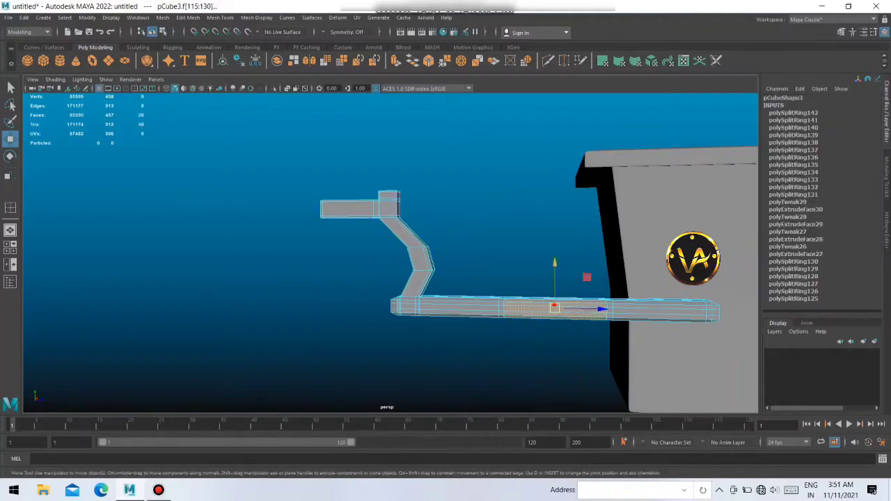
{"action": "key", "text": "ctrl+z"}
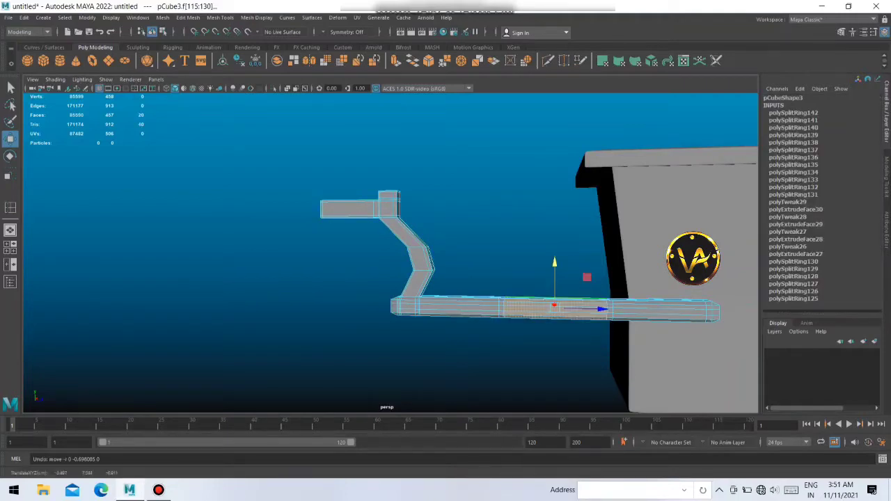
{"action": "mouse_move", "coordinate": [488, 279]}
{"action": "left_mouse_down", "text": "alt"}
{"action": "mouse_move", "coordinate": [446, 286]}
{"action": "mouse_move", "coordinate": [502, 285]}
{"action": "mouse_move", "coordinate": [488, 265]}
{"action": "mouse_move", "coordinate": [516, 299]}
{"action": "left_mouse_up", "text": "alt"}
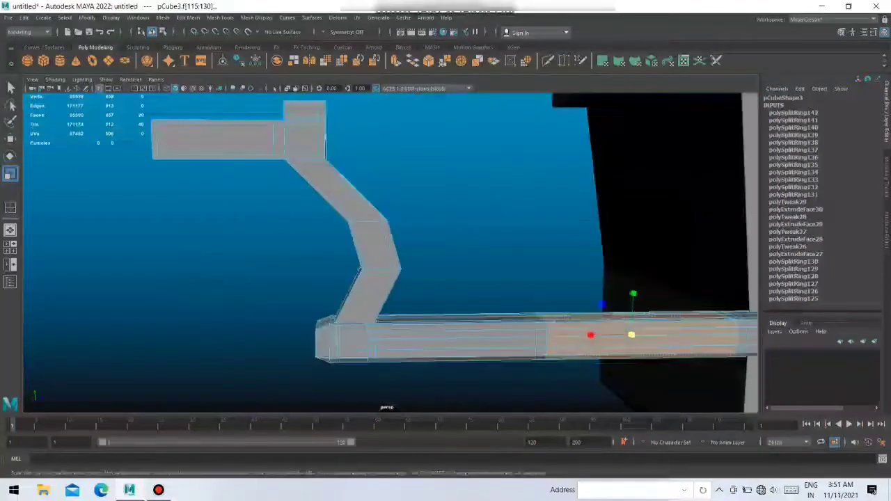
- Extrude the pipe faces and scale them back around the pipe
{"action": "key", "text": "ctrl+e"}
{"action": "key", "text": "ctrl+z"}
{"action": "mouse_move", "coordinate": [630, 274]}
{"action": "right_mouse_down", "text": "shift"}
{"action": "mouse_move", "coordinate": [630, 294]}
{"action": "mouse_move", "coordinate": [606, 299]}
{"action": "right_mouse_up", "text": "shift"}
{"action": "left_click_drag", "start_coordinate": [682, 258], "coordinate": [627, 236], "text": "alt"}
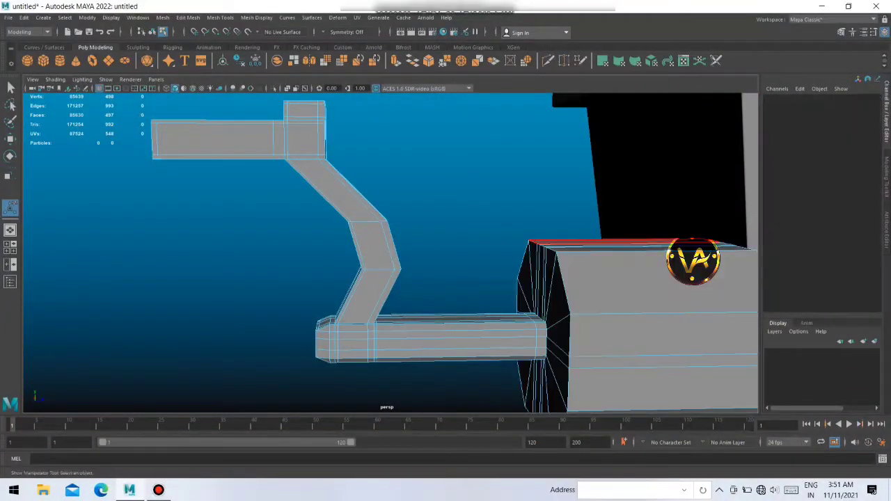
{"action": "right_click_drag", "start_coordinate": [627, 237], "coordinate": [571, 223], "text": "alt"}
{"action": "mouse_move", "coordinate": [571, 223]}
{"action": "left_mouse_down", "text": "alt"}
{"action": "mouse_move", "coordinate": [534, 211]}
{"action": "mouse_move", "coordinate": [549, 213]}
{"action": "left_mouse_up", "text": "alt"}
{"action": "left_click_drag", "start_coordinate": [501, 278], "coordinate": [481, 278]}
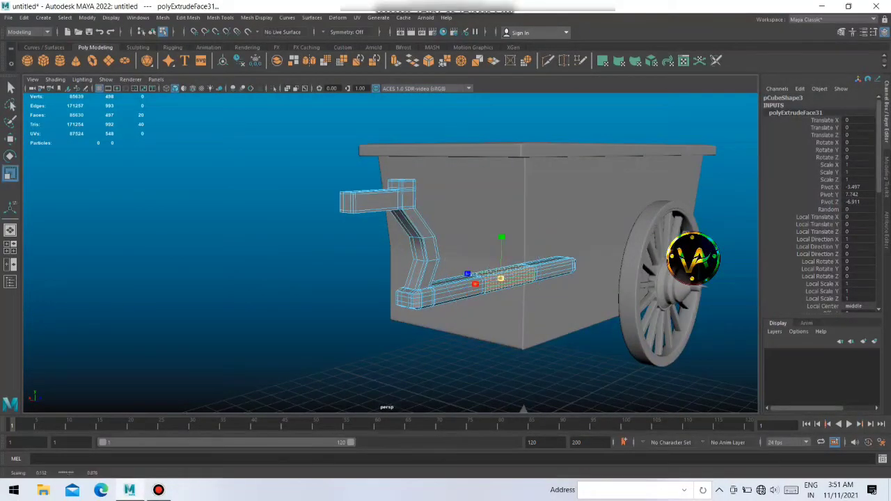
{"action": "left_click_drag", "start_coordinate": [487, 244], "coordinate": [529, 237], "text": "alt"}
{"action": "mouse_move", "coordinate": [529, 237]}
{"action": "right_mouse_down", "text": "alt"}
{"action": "mouse_move", "coordinate": [571, 237]}
{"action": "mouse_move", "coordinate": [516, 237]}
{"action": "mouse_move", "coordinate": [536, 237]}
{"action": "right_mouse_up", "text": "alt"}
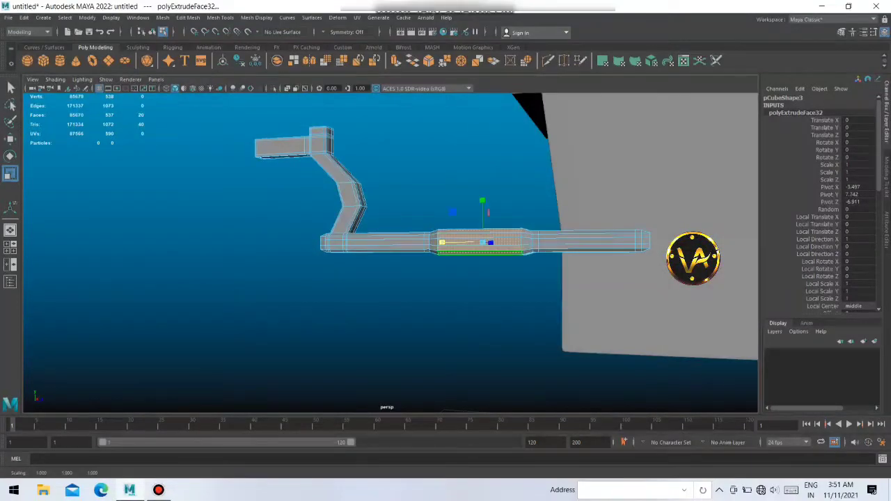
{"action": "left_click", "coordinate": [390, 334]}
- Extrude the pipe's middle faces again and shorten them into tapered ends
{"action": "left_click_drag", "start_coordinate": [487, 244], "coordinate": [293, 96], "text": "alt"}
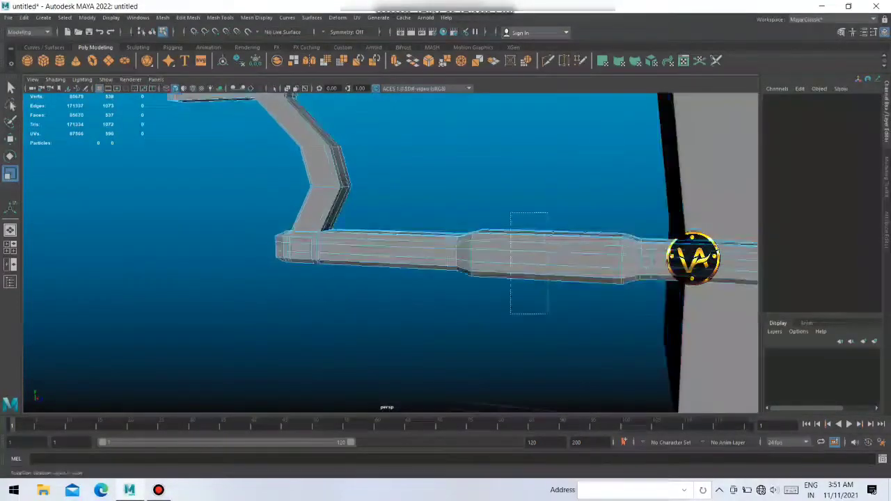
{"action": "left_click_drag", "start_coordinate": [511, 213], "coordinate": [548, 313]}
{"action": "key", "text": "ctrl+e"}
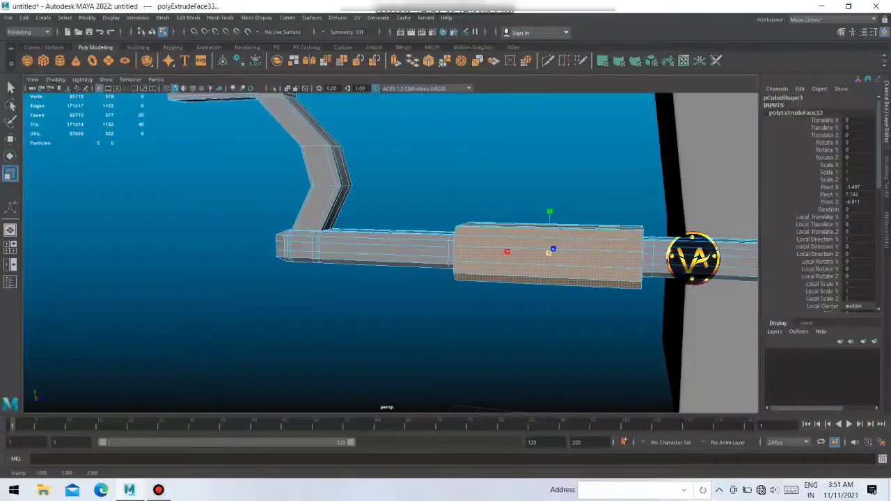
{"action": "left_click_drag", "start_coordinate": [506, 251], "coordinate": [557, 255]}
{"action": "right_click_drag", "start_coordinate": [557, 255], "coordinate": [641, 218]}
{"action": "left_click_drag", "start_coordinate": [640, 219], "coordinate": [488, 244], "text": "alt"}
- Insert three edge loops across the thickened bulge
{"action": "left_click", "coordinate": [487, 251]}
{"action": "right_click_drag", "start_coordinate": [378, 269], "coordinate": [348, 258], "text": "shift"}
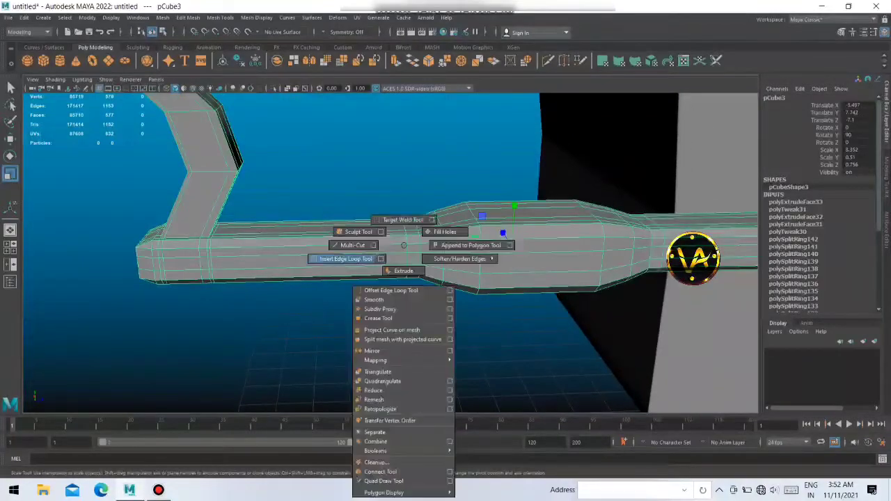
{"action": "left_click", "coordinate": [489, 247]}
{"action": "left_click", "coordinate": [489, 248]}
{"action": "left_click", "coordinate": [496, 248]}
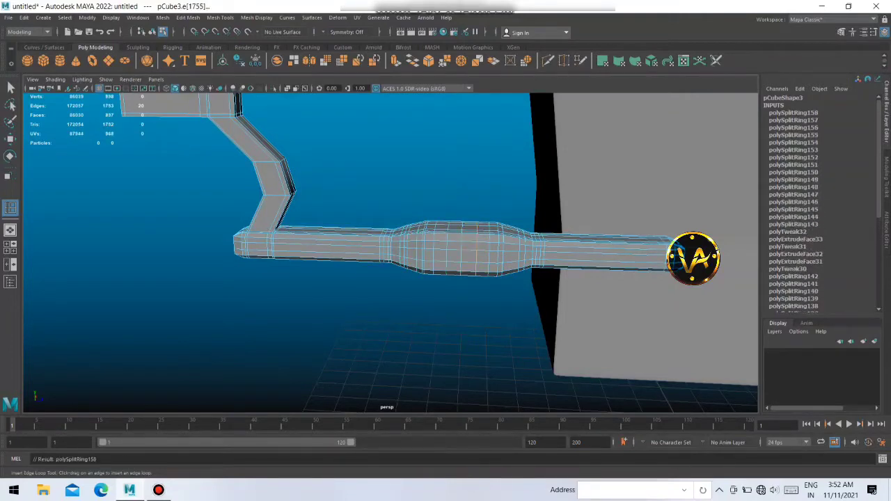
- Return to Object Mode and select the pCube3 handle with the Move tool
{"action": "right_click_drag", "start_coordinate": [458, 237], "coordinate": [458, 209]}
{"action": "scroll", "coordinate": [458, 208], "scroll_direction": "down", "scroll_amount": 5}
{"action": "left_click_drag", "start_coordinate": [458, 209], "coordinate": [362, 209], "text": "alt"}
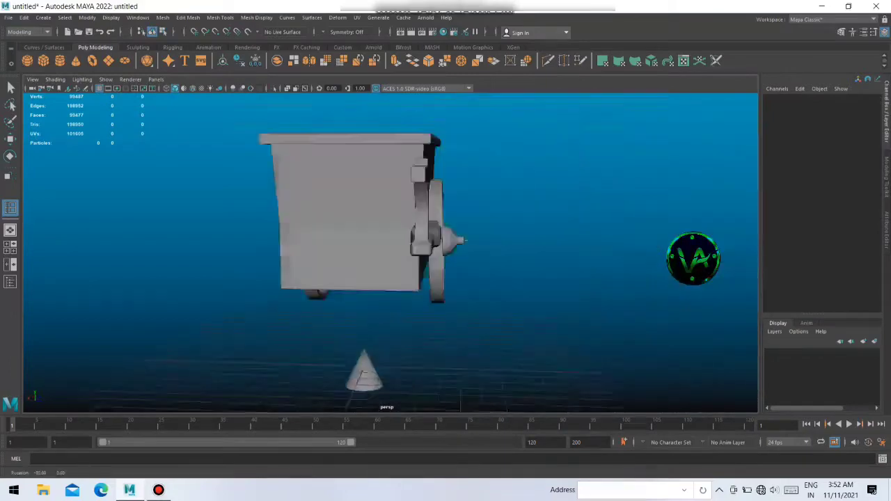
{"action": "left_click_drag", "start_coordinate": [460, 240], "coordinate": [418, 237], "text": "alt"}
{"action": "left_click", "coordinate": [421, 236]}
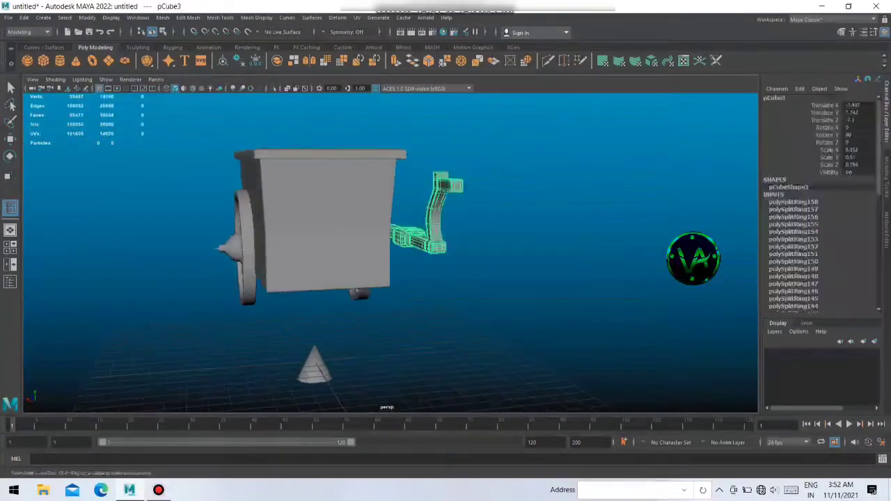
{"action": "key", "text": "w"}
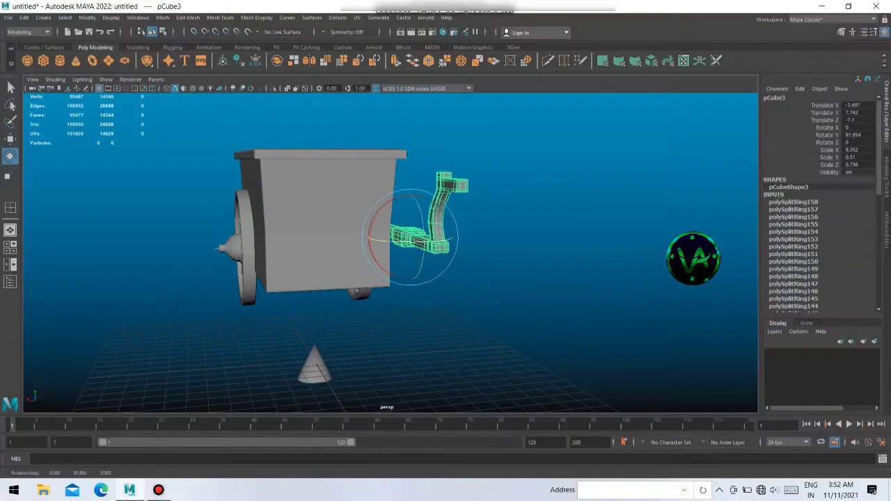
{"action": "left_click_drag", "start_coordinate": [417, 236], "coordinate": [439, 236], "text": "alt"}
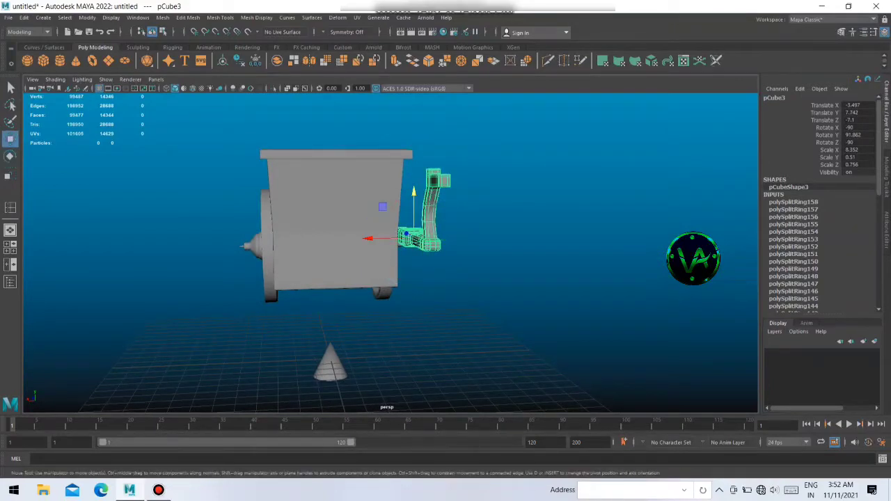
{"action": "mouse_move", "coordinate": [417, 236]}
{"action": "left_mouse_down", "text": "alt"}
{"action": "mouse_move", "coordinate": [488, 237]}
{"action": "mouse_move", "coordinate": [500, 247]}
{"action": "mouse_move", "coordinate": [446, 262]}
{"action": "mouse_move", "coordinate": [397, 218]}
{"action": "mouse_move", "coordinate": [467, 208]}
{"action": "mouse_move", "coordinate": [309, 225]}
{"action": "mouse_move", "coordinate": [305, 216]}
{"action": "left_mouse_up", "text": "alt"}
{"action": "scroll", "coordinate": [432, 244], "scroll_direction": "up", "scroll_amount": 5}
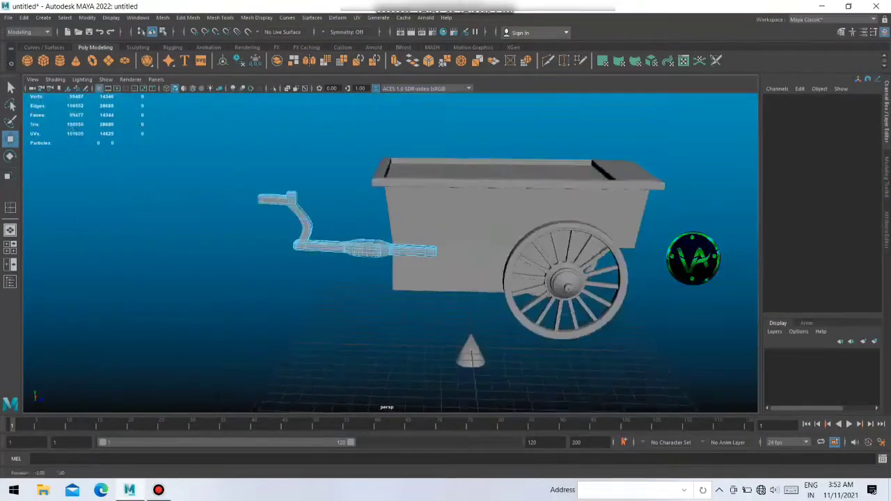
{"action": "right_click_drag", "start_coordinate": [374, 244], "coordinate": [408, 225]}
- Duplicate the handle with Ctrl+D and push the copy's tip faces outward
{"action": "mouse_move", "coordinate": [408, 225]}
{"action": "left_mouse_down", "text": "alt"}
{"action": "mouse_move", "coordinate": [390, 229]}
{"action": "mouse_move", "coordinate": [446, 328]}
{"action": "mouse_move", "coordinate": [390, 279]}
{"action": "left_mouse_up", "text": "alt"}
{"action": "key", "text": "ctrl+d"}
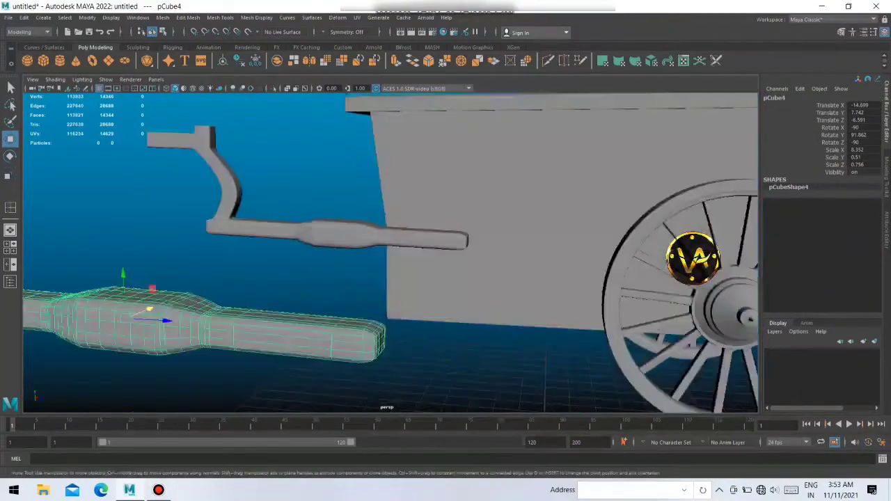
{"action": "right_click_drag", "start_coordinate": [453, 237], "coordinate": [459, 209]}
{"action": "left_click_drag", "start_coordinate": [460, 209], "coordinate": [418, 222], "text": "alt"}
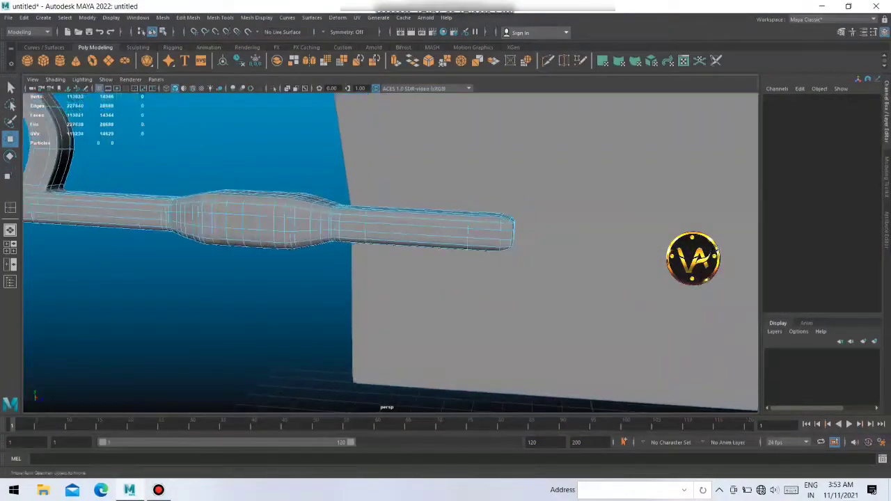
{"action": "mouse_move", "coordinate": [486, 186]}
{"action": "left_mouse_down"}
{"action": "mouse_move", "coordinate": [540, 262]}
{"action": "mouse_move", "coordinate": [418, 292]}
{"action": "mouse_move", "coordinate": [454, 260]}
{"action": "mouse_move", "coordinate": [438, 185]}
{"action": "mouse_move", "coordinate": [425, 244]}
{"action": "mouse_move", "coordinate": [438, 292]}
{"action": "mouse_move", "coordinate": [426, 264]}
{"action": "left_mouse_up"}
{"action": "scroll", "coordinate": [418, 251], "scroll_direction": "down", "scroll_amount": 2}
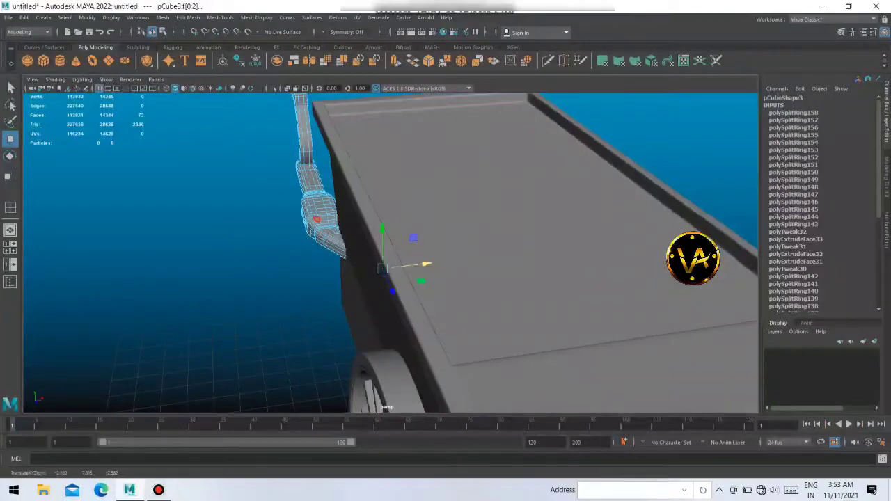
{"action": "right_click_drag", "start_coordinate": [317, 211], "coordinate": [353, 209]}
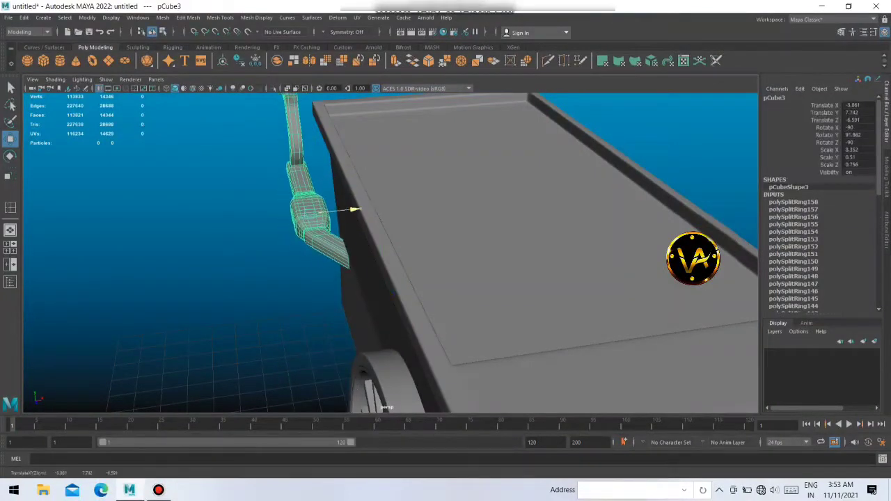
- Duplicate the leg piece and move the copy to the cart's other side
{"action": "mouse_move", "coordinate": [418, 243]}
{"action": "left_mouse_down", "text": "alt"}
{"action": "mouse_move", "coordinate": [279, 257]}
{"action": "mouse_move", "coordinate": [230, 251]}
{"action": "mouse_move", "coordinate": [209, 237]}
{"action": "left_mouse_up", "text": "alt"}
{"action": "left_click_drag", "start_coordinate": [557, 244], "coordinate": [488, 237], "text": "alt"}
{"action": "left_click", "coordinate": [428, 259]}
{"action": "key", "text": "ctrl+d"}
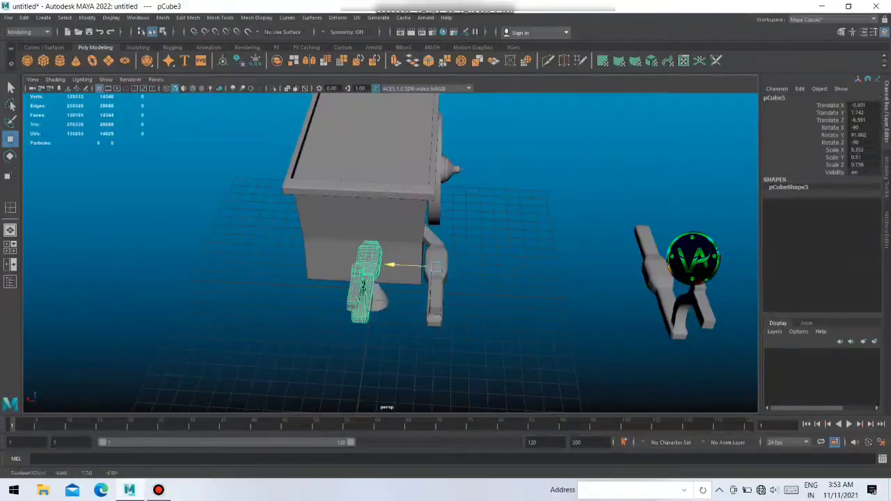
{"action": "left_click_drag", "start_coordinate": [365, 278], "coordinate": [239, 258]}
{"action": "left_click", "coordinate": [530, 362]}
{"action": "mouse_move", "coordinate": [418, 243]}
{"action": "left_mouse_down", "text": "alt"}
{"action": "mouse_move", "coordinate": [293, 251]}
{"action": "mouse_move", "coordinate": [390, 251]}
{"action": "mouse_move", "coordinate": [445, 223]}
{"action": "mouse_move", "coordinate": [314, 244]}
{"action": "left_mouse_up", "text": "alt"}
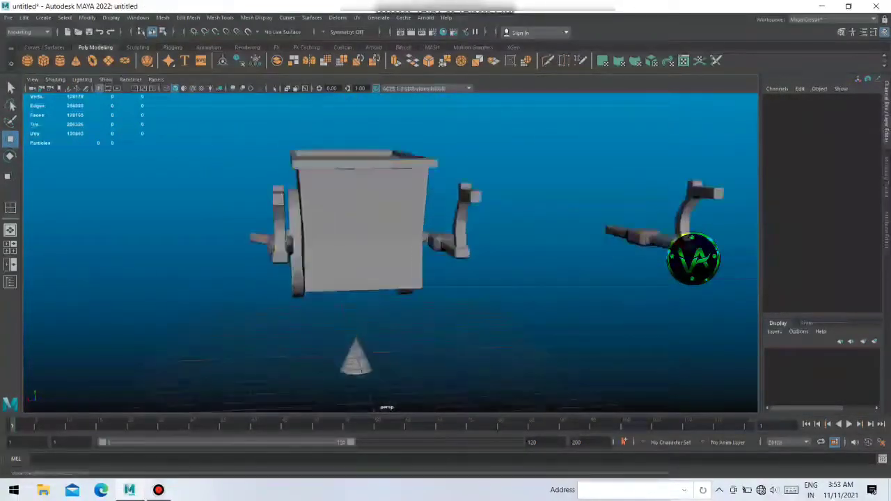
{"action": "left_click", "coordinate": [281, 244]}
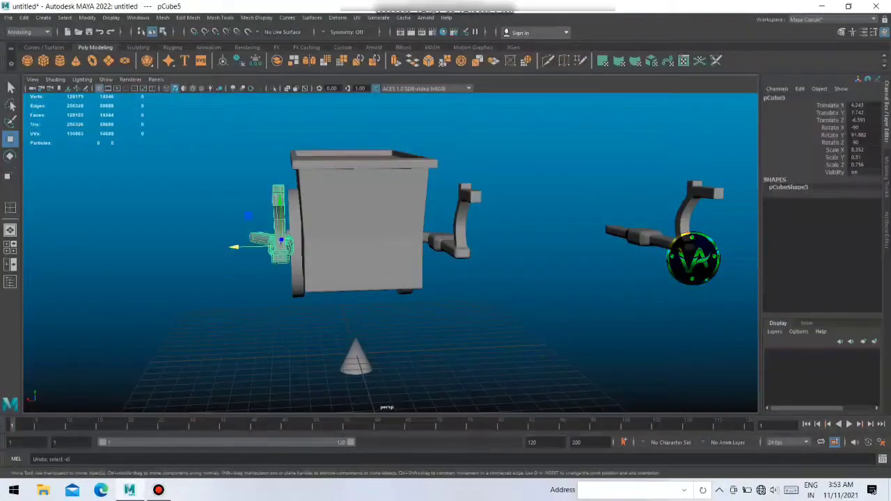
{"action": "key", "text": "ctrl+z"}
{"action": "key", "text": "ctrl+z"}
{"action": "mouse_move", "coordinate": [418, 243]}
{"action": "left_mouse_down", "text": "alt"}
{"action": "mouse_move", "coordinate": [313, 251]}
{"action": "mouse_move", "coordinate": [383, 229]}
{"action": "mouse_move", "coordinate": [418, 265]}
{"action": "mouse_move", "coordinate": [314, 243]}
{"action": "left_mouse_up", "text": "alt"}
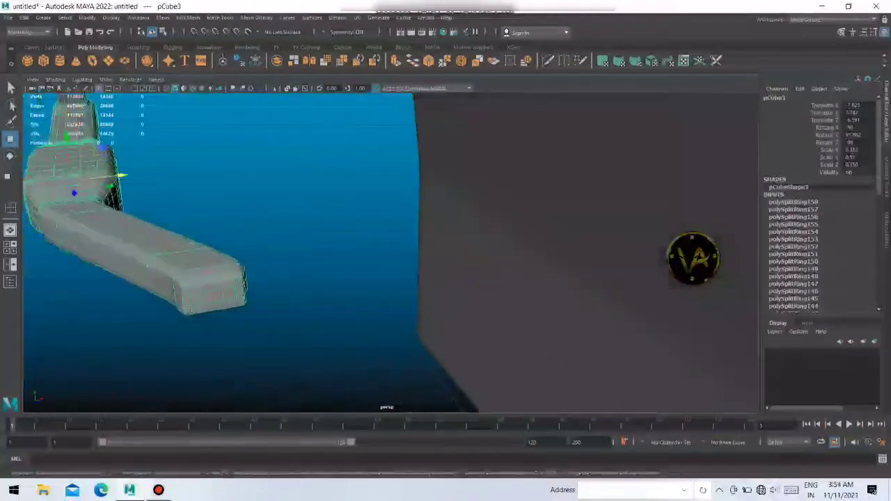
- Rotate the leg's end faces downward toward the wheel hub
{"action": "right_click_drag", "start_coordinate": [169, 235], "coordinate": [169, 259]}
{"action": "left_click", "coordinate": [195, 279]}
{"action": "key", "text": "e"}
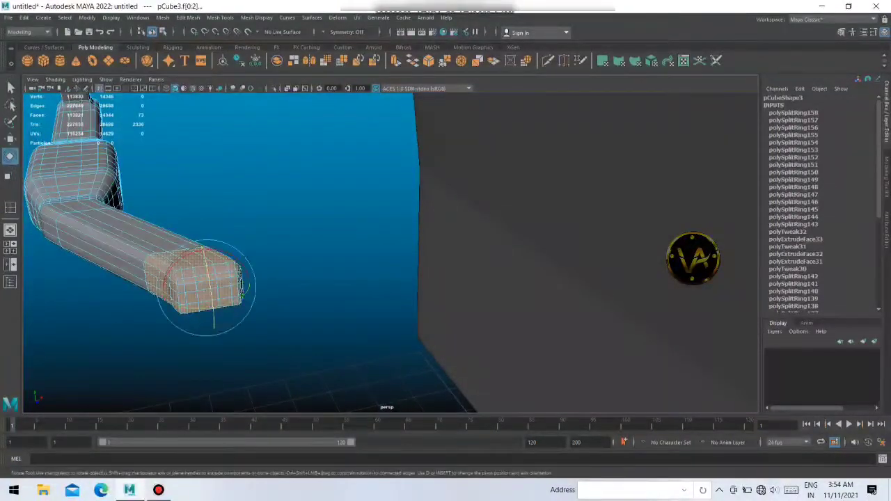
{"action": "left_click_drag", "start_coordinate": [167, 282], "coordinate": [178, 306]}
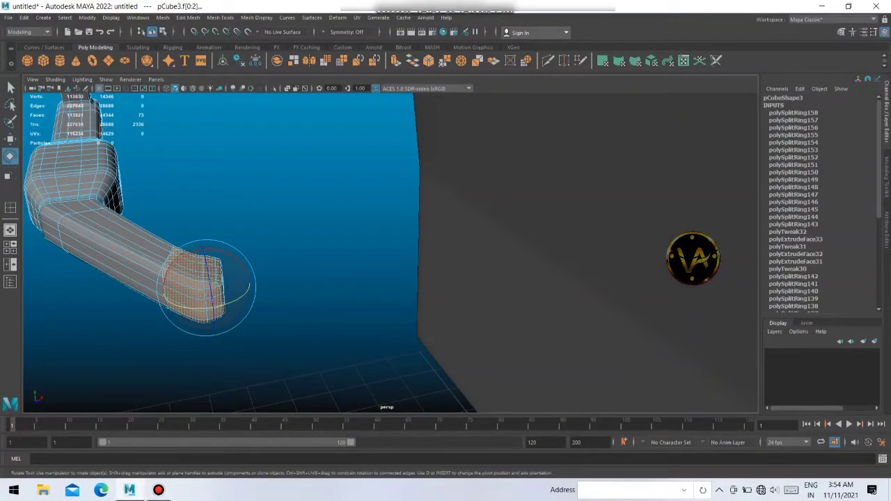
{"action": "key", "text": "r"}
{"action": "scroll", "coordinate": [390, 251], "scroll_direction": "up", "scroll_amount": 3}
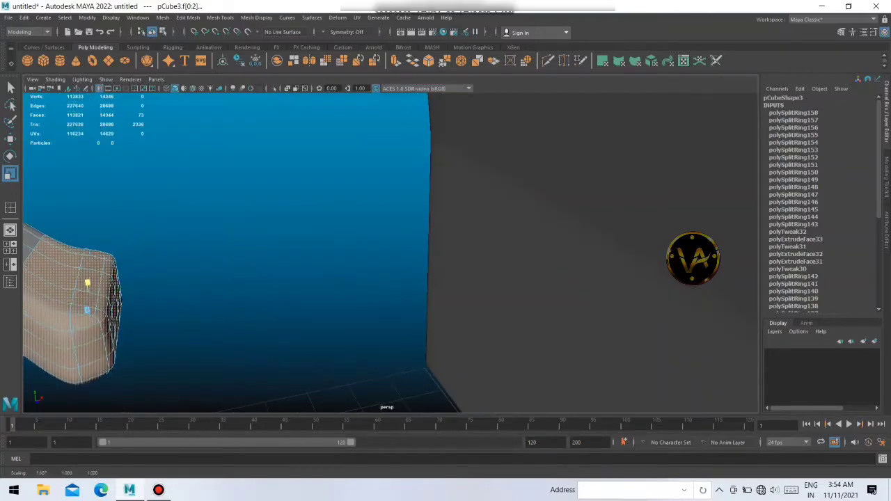
{"action": "left_click_drag", "start_coordinate": [390, 250], "coordinate": [279, 265], "text": "alt"}
{"action": "left_click_drag", "start_coordinate": [390, 250], "coordinate": [487, 264], "text": "alt"}
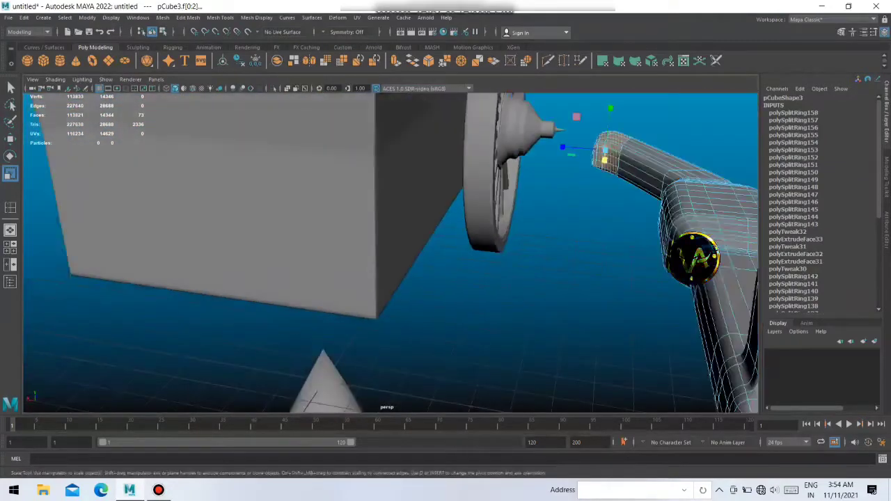
{"action": "key", "text": "w"}
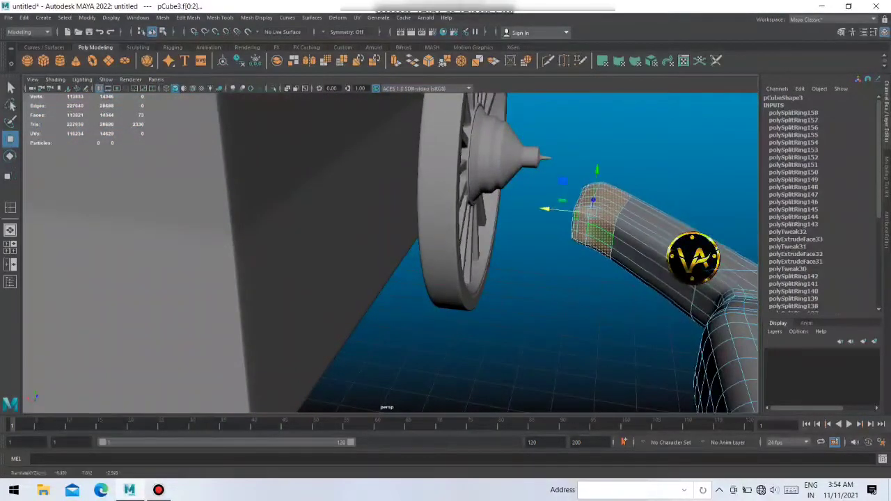
- Extrude the tube end downward into a block, then return to Object Mode
{"action": "left_click_drag", "start_coordinate": [390, 251], "coordinate": [432, 257], "text": "alt"}
{"action": "right_click_drag", "start_coordinate": [592, 206], "coordinate": [598, 293], "text": "shift"}
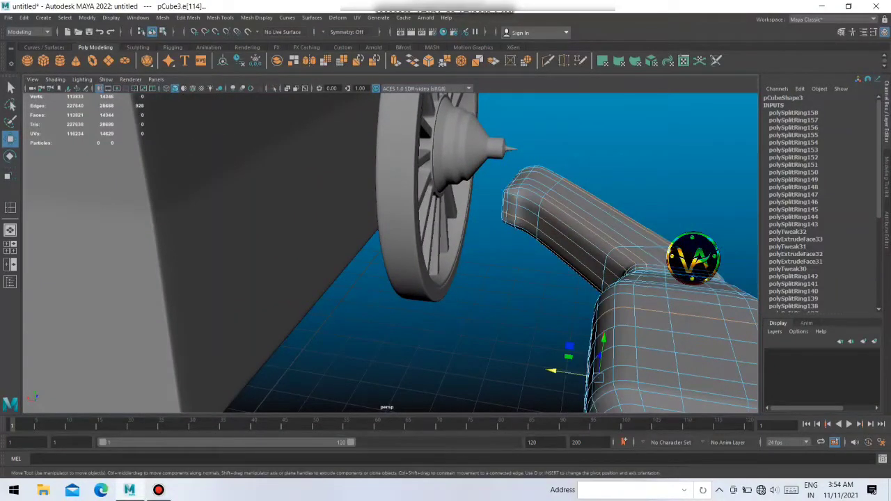
{"action": "left_click_drag", "start_coordinate": [389, 250], "coordinate": [459, 265], "text": "alt"}
{"action": "left_click_drag", "start_coordinate": [390, 251], "coordinate": [473, 264], "text": "alt"}
{"action": "mouse_move", "coordinate": [426, 284]}
{"action": "left_mouse_down", "text": "alt"}
{"action": "mouse_move", "coordinate": [433, 283]}
{"action": "mouse_move", "coordinate": [389, 232]}
{"action": "mouse_move", "coordinate": [288, 223]}
{"action": "mouse_move", "coordinate": [294, 209]}
{"action": "mouse_move", "coordinate": [294, 278]}
{"action": "mouse_move", "coordinate": [299, 255]}
{"action": "mouse_move", "coordinate": [362, 279]}
{"action": "mouse_move", "coordinate": [403, 264]}
{"action": "left_mouse_up", "text": "alt"}
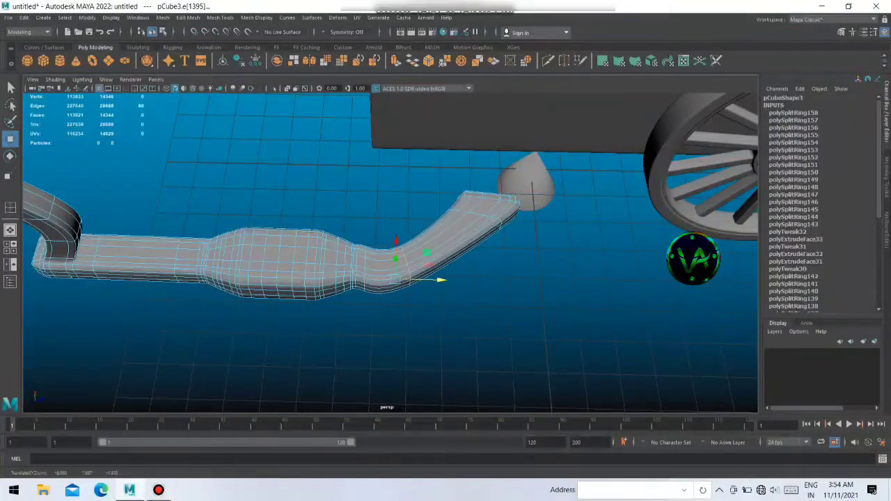
{"action": "right_click_drag", "start_coordinate": [459, 241], "coordinate": [487, 209]}
{"action": "mouse_move", "coordinate": [487, 209]}
{"action": "left_mouse_down", "text": "alt"}
{"action": "mouse_move", "coordinate": [348, 230]}
{"action": "mouse_move", "coordinate": [285, 325]}
{"action": "left_mouse_up", "text": "alt"}
{"action": "left_click", "coordinate": [285, 324]}
- Duplicate the bent pCube3 handle piece, then undo the copy and its move
{"action": "left_click", "coordinate": [390, 362]}
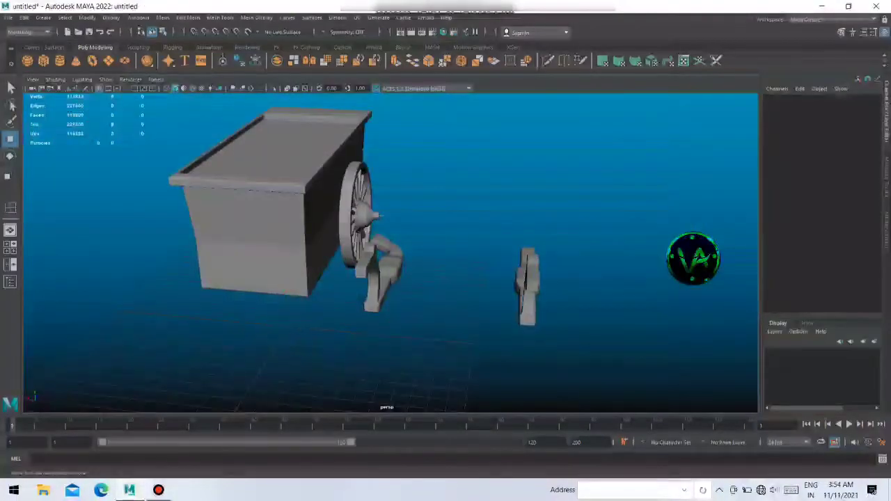
{"action": "mouse_move", "coordinate": [390, 362]}
{"action": "left_mouse_down", "text": "alt"}
{"action": "mouse_move", "coordinate": [348, 278]}
{"action": "mouse_move", "coordinate": [390, 265]}
{"action": "mouse_move", "coordinate": [431, 230]}
{"action": "mouse_move", "coordinate": [417, 209]}
{"action": "mouse_move", "coordinate": [390, 230]}
{"action": "mouse_move", "coordinate": [418, 209]}
{"action": "mouse_move", "coordinate": [397, 209]}
{"action": "left_mouse_up", "text": "alt"}
{"action": "left_click", "coordinate": [376, 230]}
{"action": "right_click", "coordinate": [378, 209]}
{"action": "key", "text": "shift+d"}
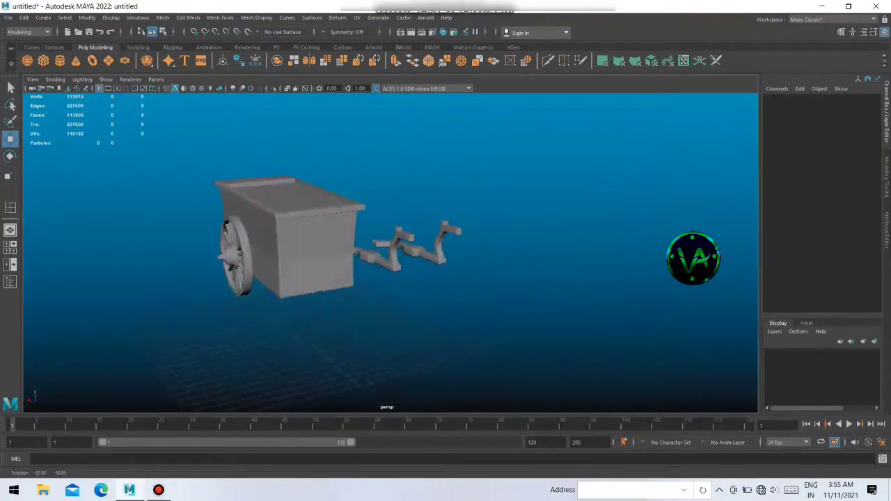
{"action": "key", "text": "ctrl+z"}
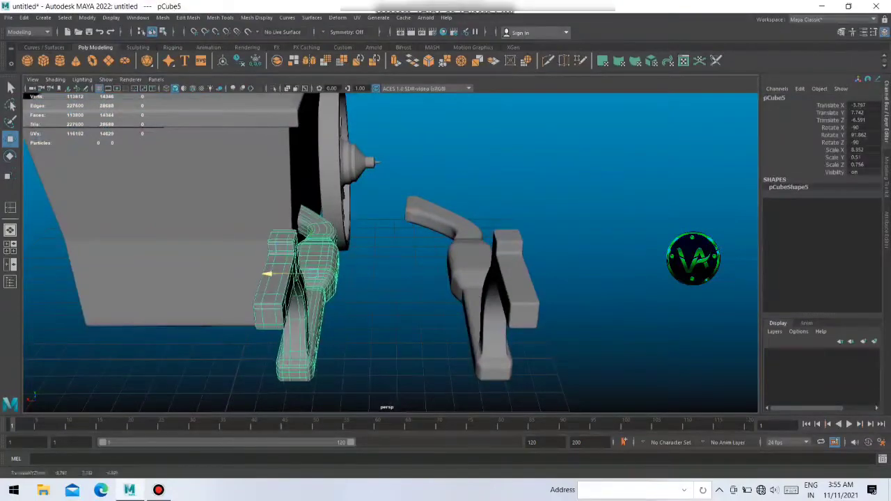
{"action": "key", "text": "ctrl+z"}
{"action": "key", "text": "ctrl+z"}
{"action": "key", "text": "ctrl+z"}
{"action": "scroll", "coordinate": [390, 250], "scroll_direction": "down", "scroll_amount": 3}
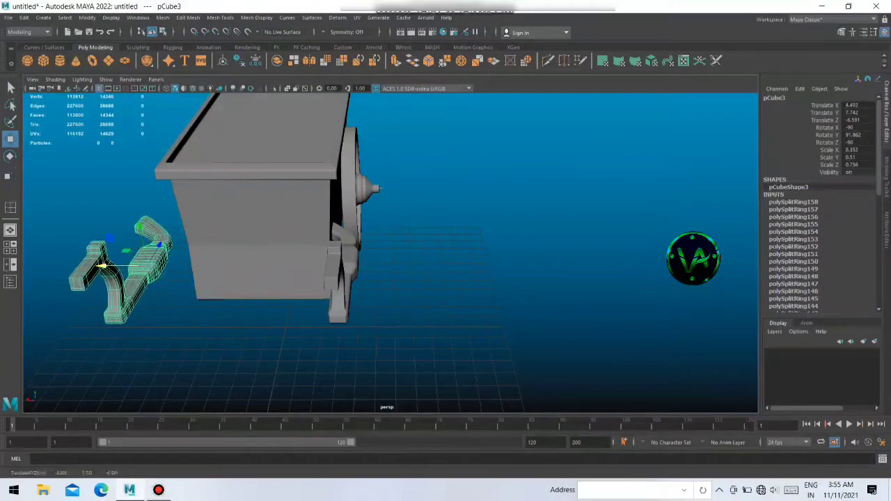
{"action": "mouse_move", "coordinate": [418, 278]}
{"action": "left_mouse_down", "text": "alt"}
{"action": "mouse_move", "coordinate": [279, 265]}
{"action": "mouse_move", "coordinate": [313, 265]}
{"action": "mouse_move", "coordinate": [209, 244]}
{"action": "left_mouse_up", "text": "alt"}
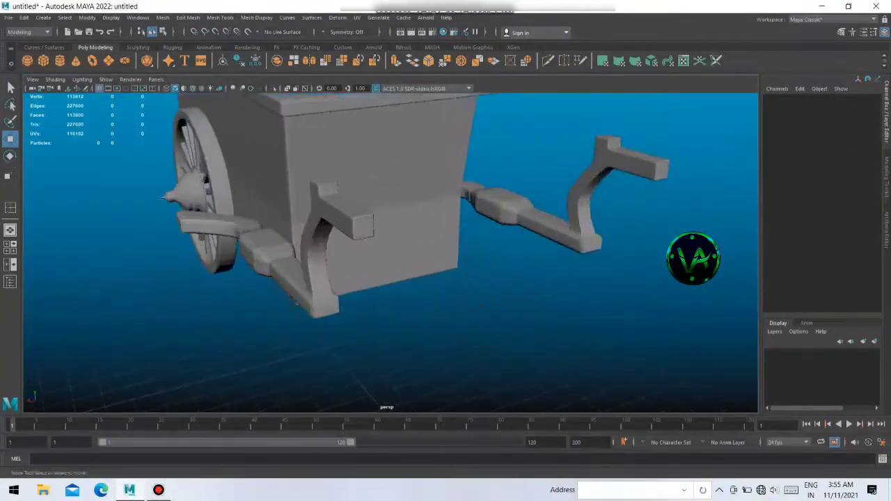
{"action": "left_click", "coordinate": [306, 285]}
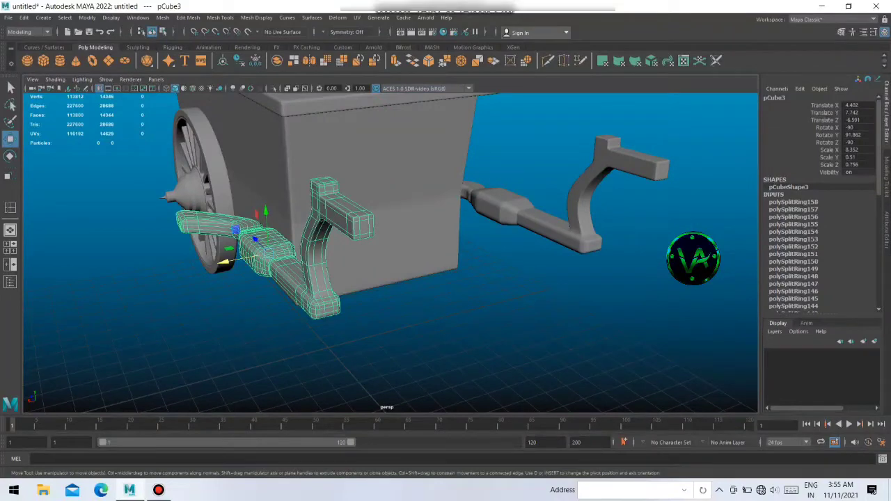
{"action": "key", "text": "e"}
{"action": "key", "text": "f"}
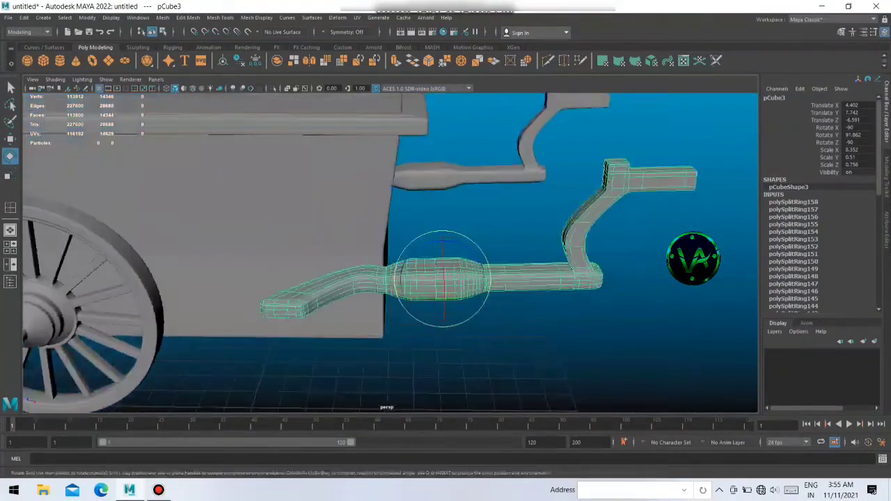
{"action": "left_click_drag", "start_coordinate": [444, 251], "coordinate": [444, 327]}
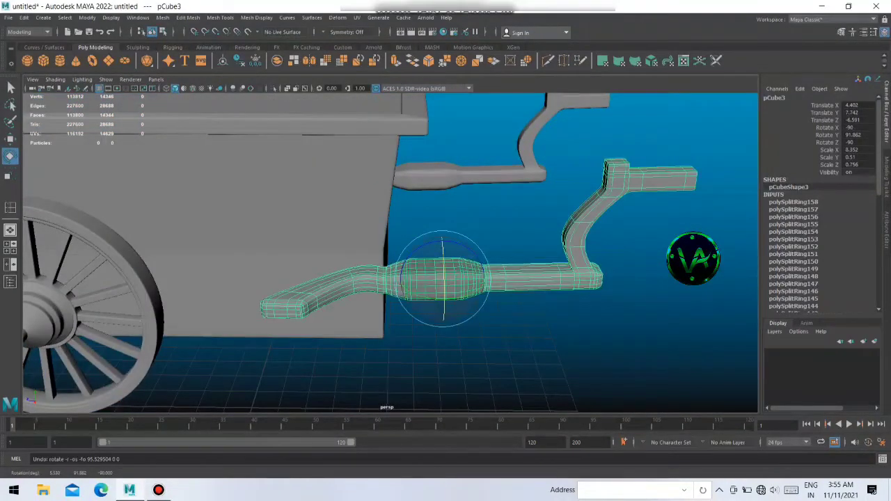
{"action": "left_click_drag", "start_coordinate": [418, 278], "coordinate": [376, 265], "text": "alt"}
{"action": "left_click_drag", "start_coordinate": [453, 236], "coordinate": [488, 293]}
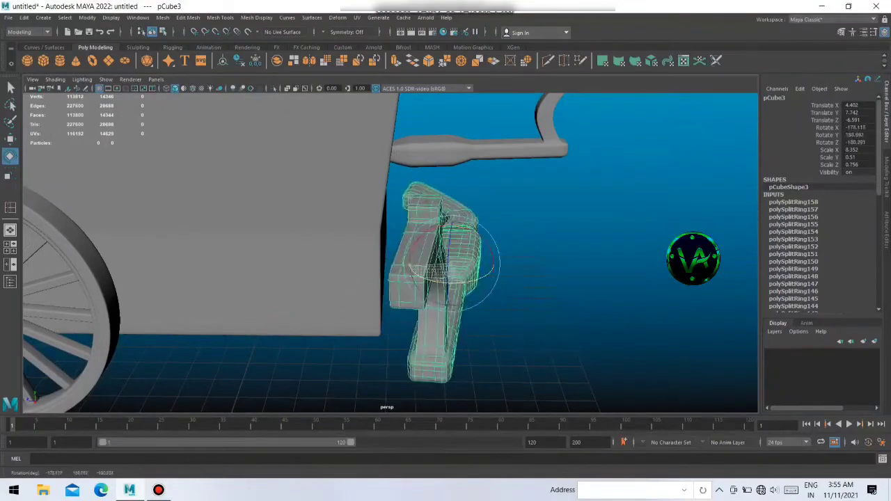
{"action": "key", "text": "ctrl+z"}
{"action": "key", "text": "ctrl+z"}
{"action": "key", "text": "ctrl+z"}
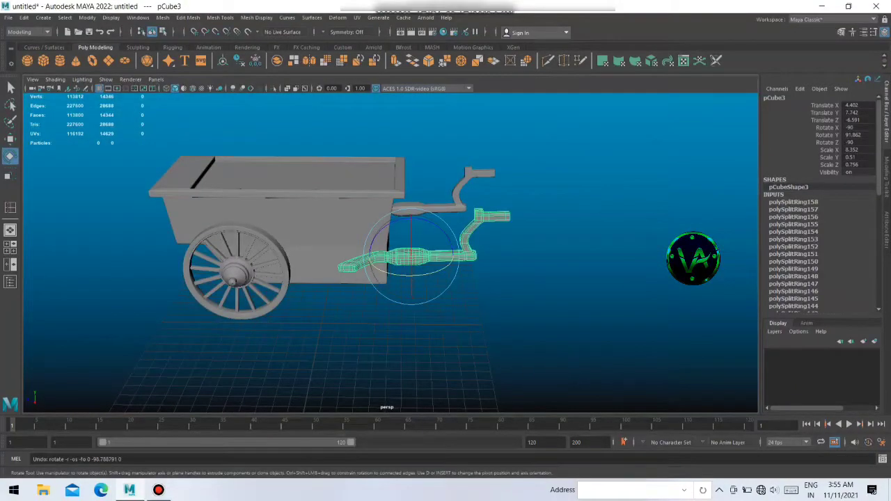
{"action": "key", "text": "ctrl+z"}
{"action": "key", "text": "ctrl+z"}
{"action": "key", "text": "ctrl+z"}
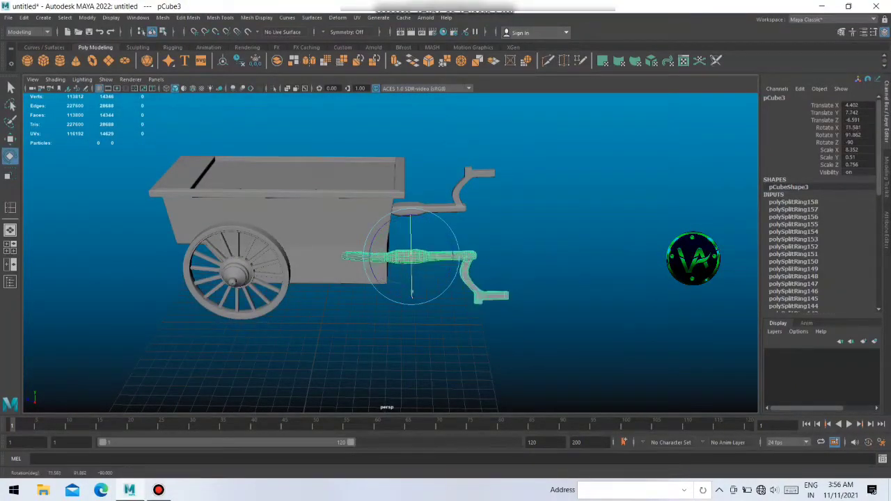
{"action": "key", "text": "ctrl+z"}
{"action": "mouse_move", "coordinate": [410, 265]}
{"action": "left_mouse_down", "text": "alt"}
{"action": "mouse_move", "coordinate": [390, 230]}
{"action": "mouse_move", "coordinate": [362, 230]}
{"action": "left_mouse_up", "text": "alt"}
{"action": "left_click", "coordinate": [323, 228]}
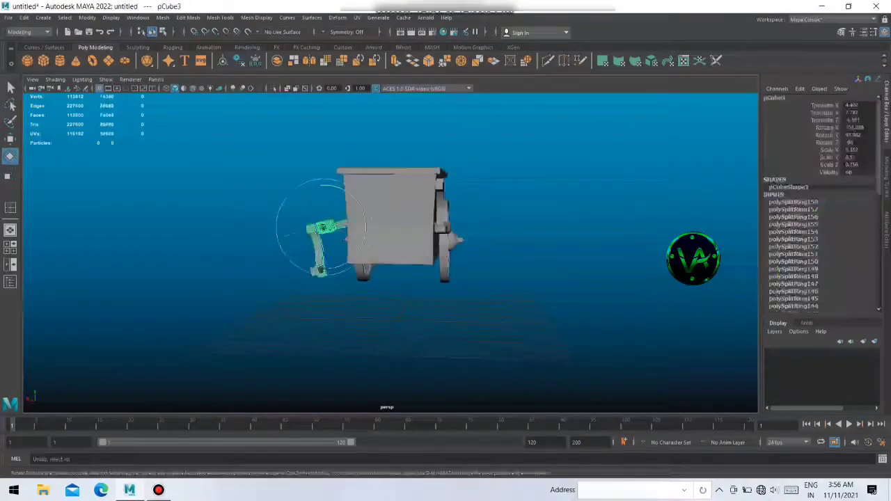
{"action": "key", "text": "ctrl+z"}
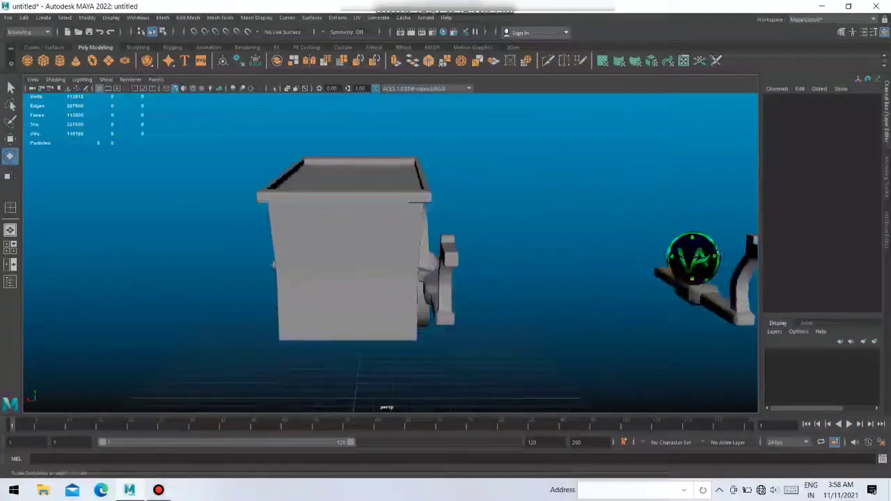
- Duplicate the bent crank handle and try sliding the copy along the box side, then undo the move
{"action": "key", "text": "w"}
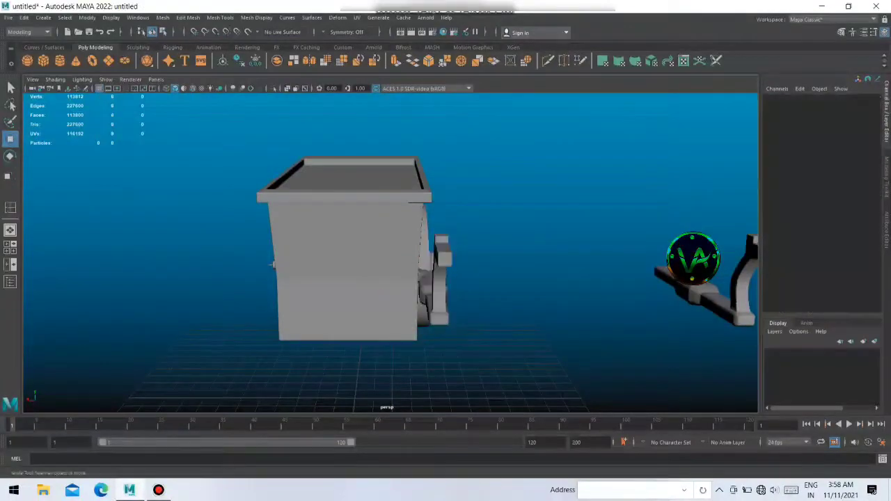
{"action": "left_click", "coordinate": [8, 18]}
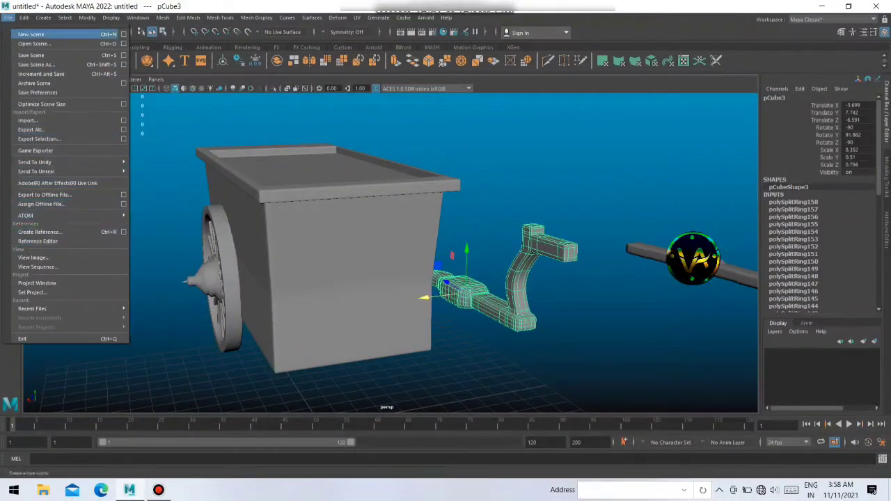
{"action": "left_click", "coordinate": [54, 161]}
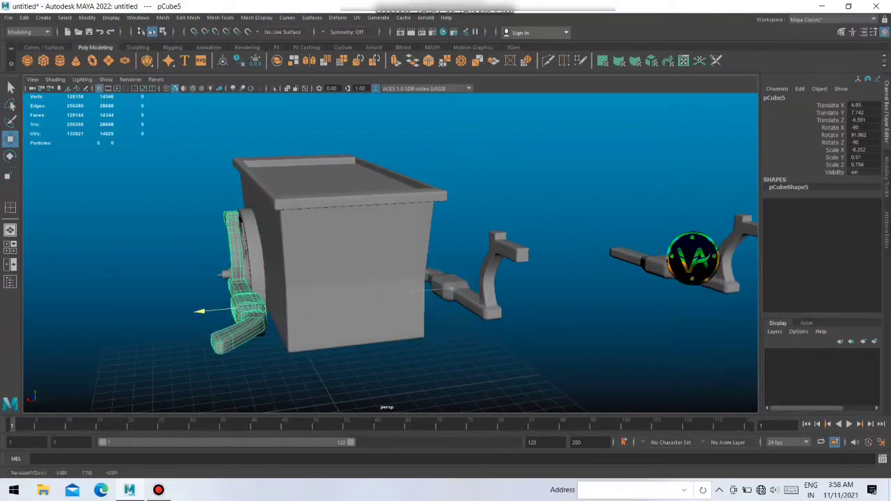
{"action": "mouse_move", "coordinate": [390, 278]}
{"action": "left_mouse_down", "text": "alt"}
{"action": "mouse_move", "coordinate": [327, 279]}
{"action": "mouse_move", "coordinate": [390, 250]}
{"action": "left_mouse_up", "text": "alt"}
{"action": "scroll", "coordinate": [390, 251], "scroll_direction": "up", "scroll_amount": 5}
{"action": "key", "text": "e"}
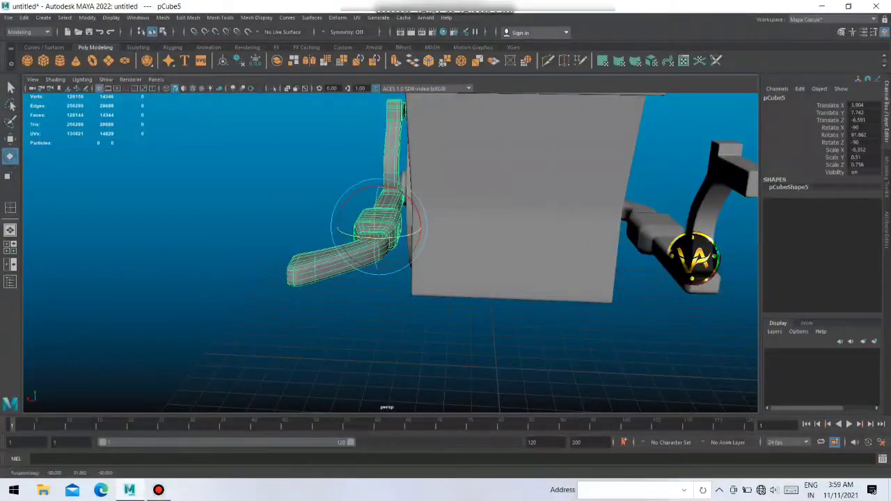
{"action": "key", "text": "ctrl+z"}
{"action": "key", "text": "w"}
- Duplicate the crank again as pCube6, rotate it upright and fit it against the cart body's side
{"action": "key", "text": "ctrl+d"}
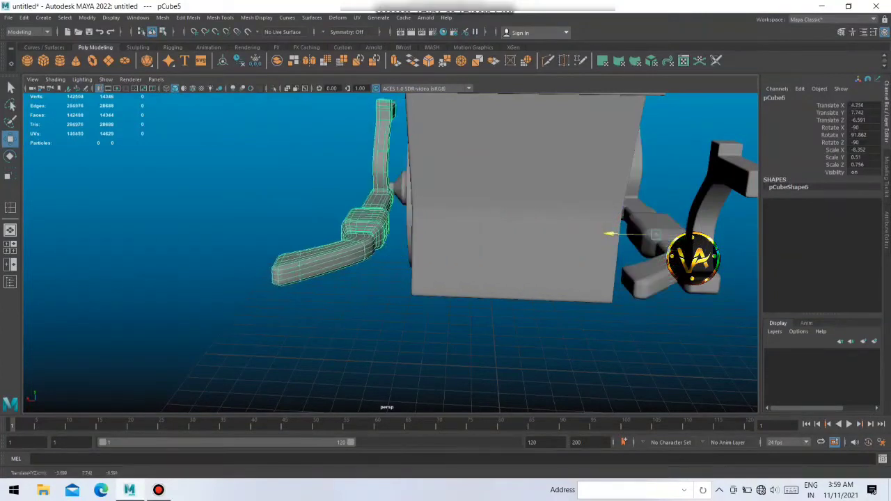
{"action": "key", "text": "e"}
{"action": "mouse_move", "coordinate": [334, 223]}
{"action": "left_mouse_down"}
{"action": "mouse_move", "coordinate": [376, 227]}
{"action": "mouse_move", "coordinate": [327, 229]}
{"action": "left_mouse_up"}
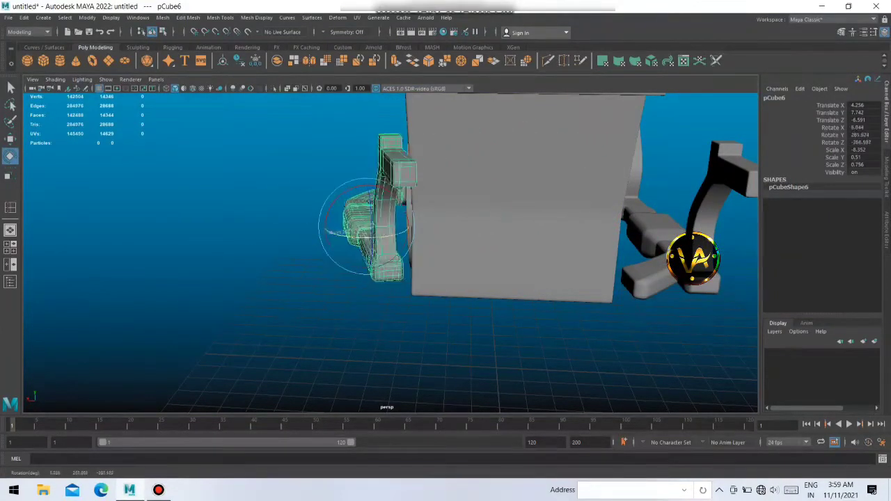
{"action": "mouse_move", "coordinate": [327, 232]}
{"action": "left_mouse_down", "text": "alt"}
{"action": "mouse_move", "coordinate": [389, 209]}
{"action": "mouse_move", "coordinate": [359, 174]}
{"action": "mouse_move", "coordinate": [362, 237]}
{"action": "left_mouse_up", "text": "alt"}
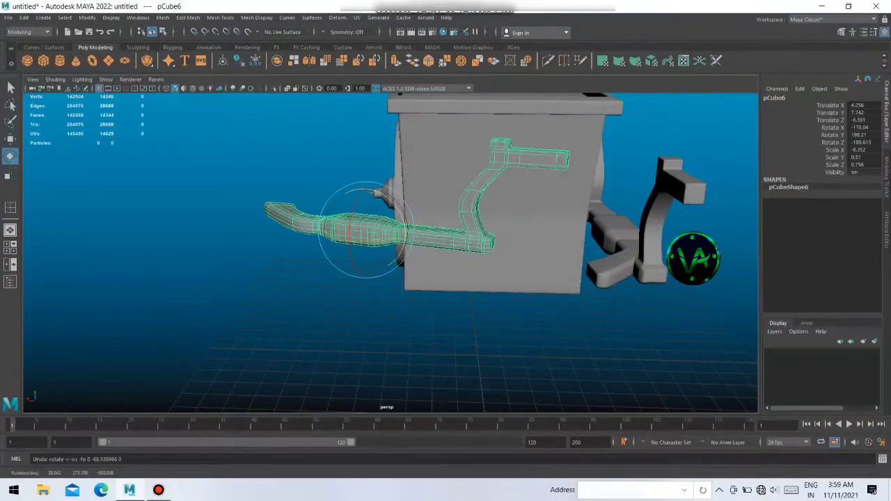
{"action": "left_click_drag", "start_coordinate": [390, 209], "coordinate": [341, 209]}
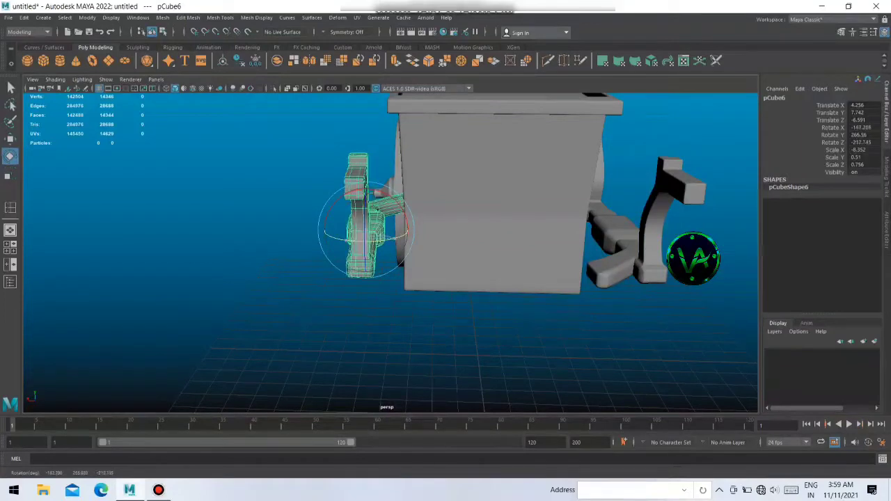
{"action": "key", "text": "w"}
{"action": "left_click_drag", "start_coordinate": [317, 229], "coordinate": [336, 229]}
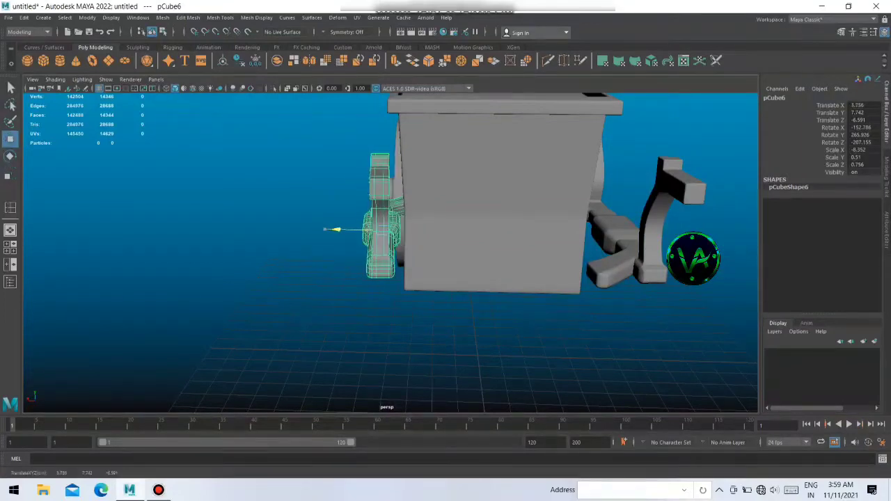
- Orbit around the cart, selecting and deselecting the left crank to check the handles
{"action": "left_click", "coordinate": [292, 321]}
{"action": "left_click_drag", "start_coordinate": [417, 314], "coordinate": [313, 307], "text": "alt"}
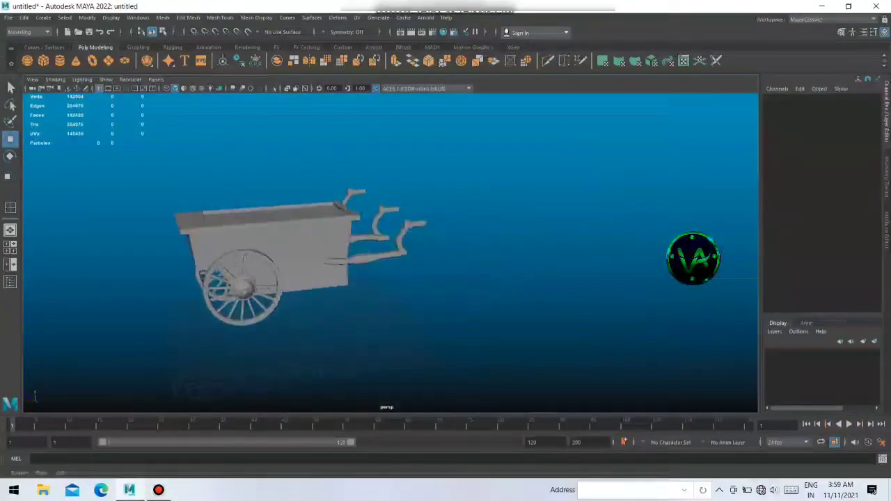
{"action": "left_click_drag", "start_coordinate": [380, 233], "coordinate": [292, 230], "text": "alt"}
{"action": "scroll", "coordinate": [293, 230], "scroll_direction": "up", "scroll_amount": 5}
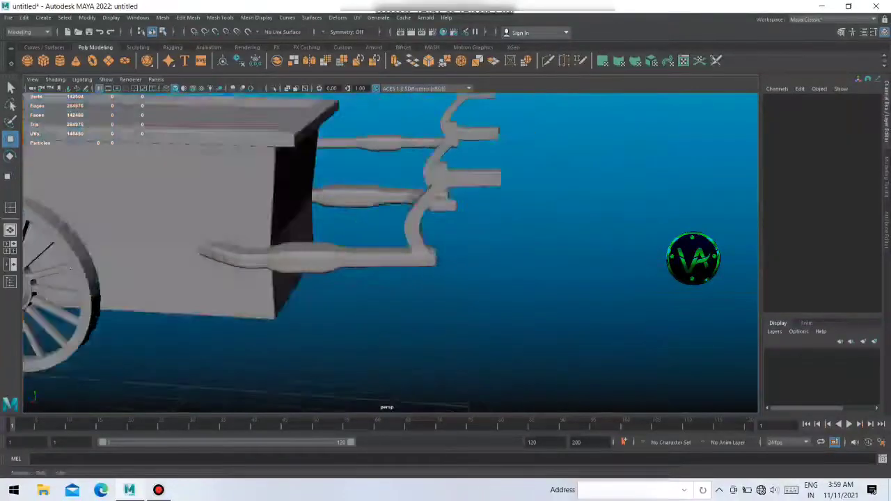
{"action": "left_click_drag", "start_coordinate": [418, 278], "coordinate": [293, 278], "text": "alt"}
{"action": "left_click", "coordinate": [383, 229]}
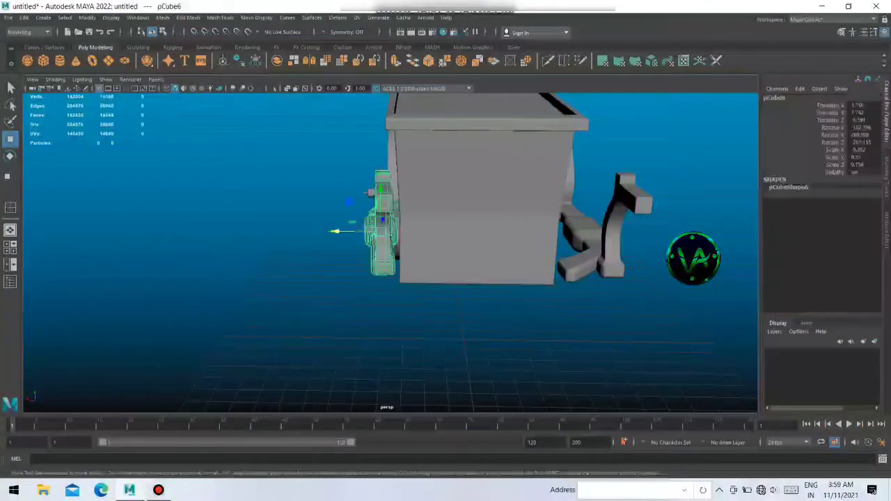
{"action": "left_click", "coordinate": [293, 320]}
{"action": "left_click_drag", "start_coordinate": [417, 293], "coordinate": [293, 293], "text": "alt"}
{"action": "left_click", "coordinate": [376, 209]}
{"action": "key", "text": "e"}
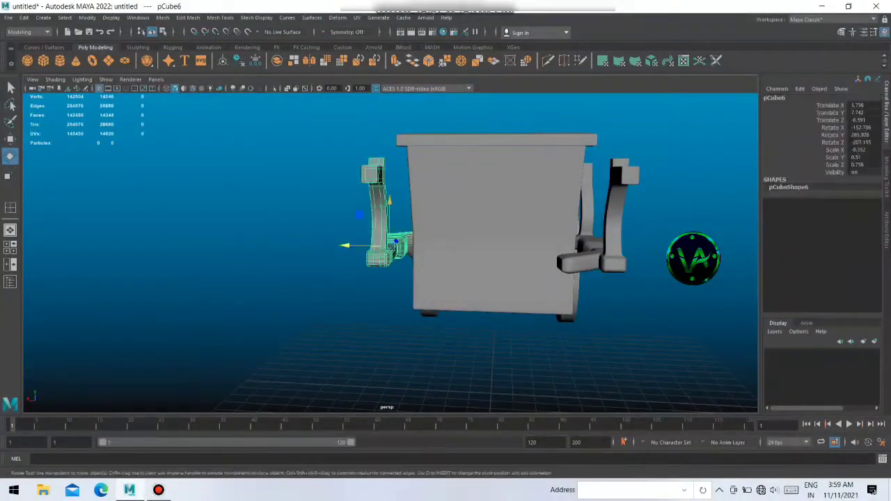
{"action": "key", "text": "w"}
{"action": "left_click_drag", "start_coordinate": [418, 279], "coordinate": [348, 279], "text": "alt"}
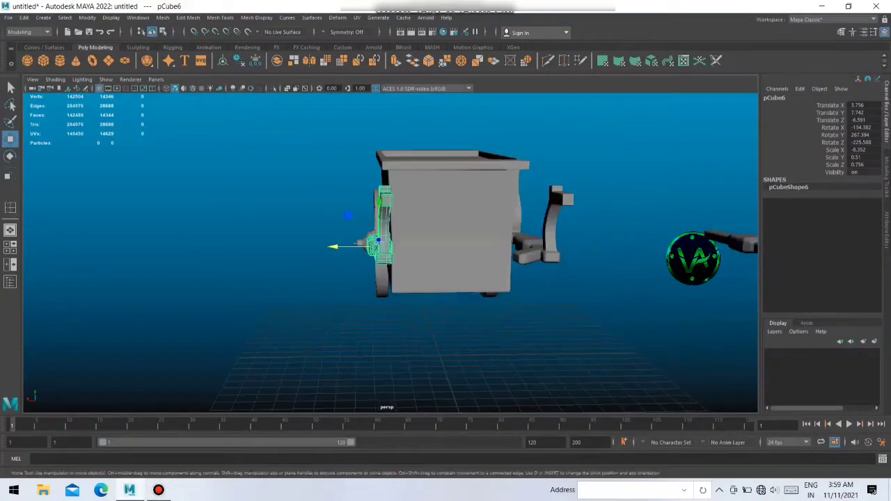
- Inspect the cranks and handle shaft from the front, leave everything deselected and orbit to the other side
{"action": "left_click", "coordinate": [209, 320]}
{"action": "mouse_move", "coordinate": [418, 279]}
{"action": "left_mouse_down", "text": "alt"}
{"action": "mouse_move", "coordinate": [348, 278]}
{"action": "mouse_move", "coordinate": [460, 279]}
{"action": "mouse_move", "coordinate": [362, 265]}
{"action": "mouse_move", "coordinate": [418, 278]}
{"action": "mouse_move", "coordinate": [362, 271]}
{"action": "mouse_move", "coordinate": [418, 278]}
{"action": "mouse_move", "coordinate": [376, 278]}
{"action": "mouse_move", "coordinate": [501, 279]}
{"action": "mouse_move", "coordinate": [362, 278]}
{"action": "left_mouse_up", "text": "alt"}
{"action": "left_click", "coordinate": [369, 222]}
{"action": "left_click", "coordinate": [208, 334]}
{"action": "scroll", "coordinate": [418, 279], "scroll_direction": "down", "scroll_amount": 5}
{"action": "left_click", "coordinate": [376, 287]}
{"action": "left_click", "coordinate": [208, 334]}
{"action": "scroll", "coordinate": [418, 279], "scroll_direction": "up", "scroll_amount": 3}
{"action": "scroll", "coordinate": [417, 279], "scroll_direction": "up", "scroll_amount": 3}
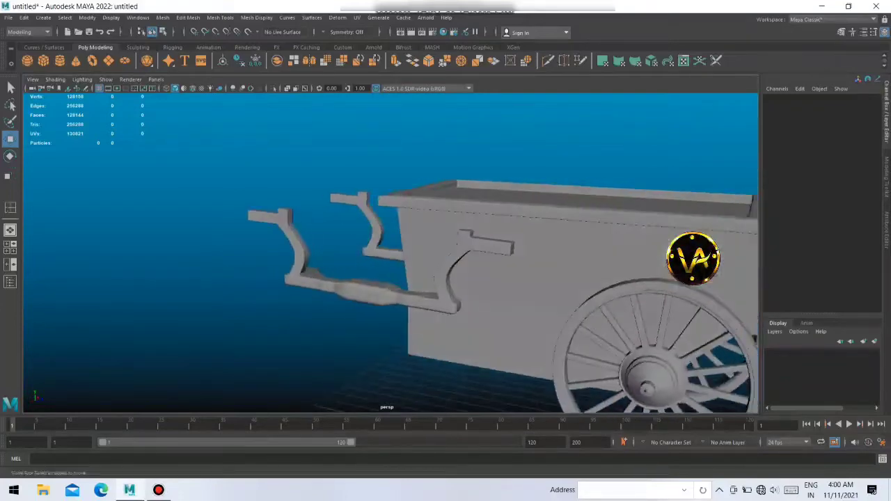
{"action": "left_click", "coordinate": [432, 293]}
{"action": "scroll", "coordinate": [418, 279], "scroll_direction": "down", "scroll_amount": 2}
{"action": "left_click", "coordinate": [209, 334]}
{"action": "left_click_drag", "start_coordinate": [418, 278], "coordinate": [522, 279], "text": "alt"}
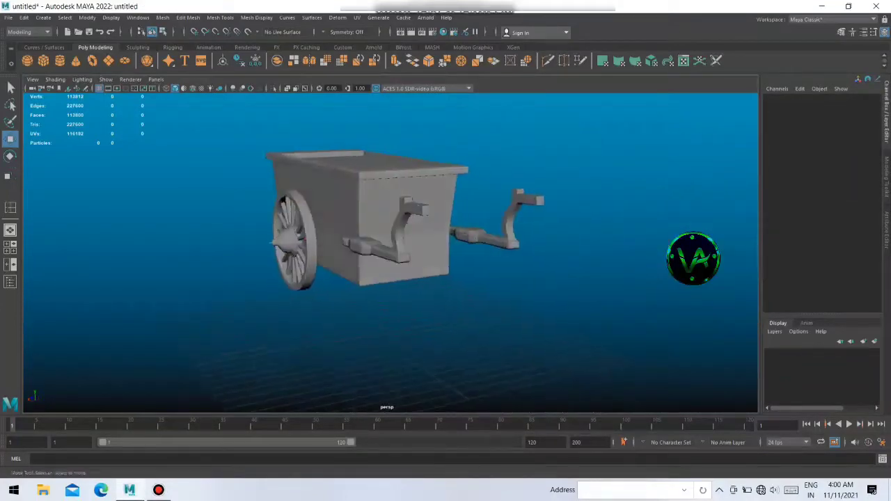
- Create a polygon cylinder, pCylinder4, on the cart top and select it
{"action": "scroll", "coordinate": [390, 250], "scroll_direction": "up", "scroll_amount": 3}
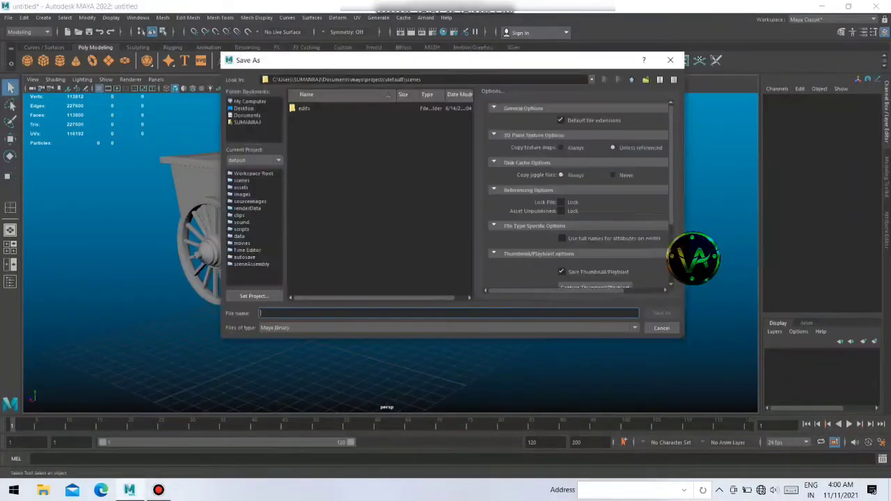
{"action": "left_click_drag", "start_coordinate": [418, 278], "coordinate": [501, 279], "text": "alt"}
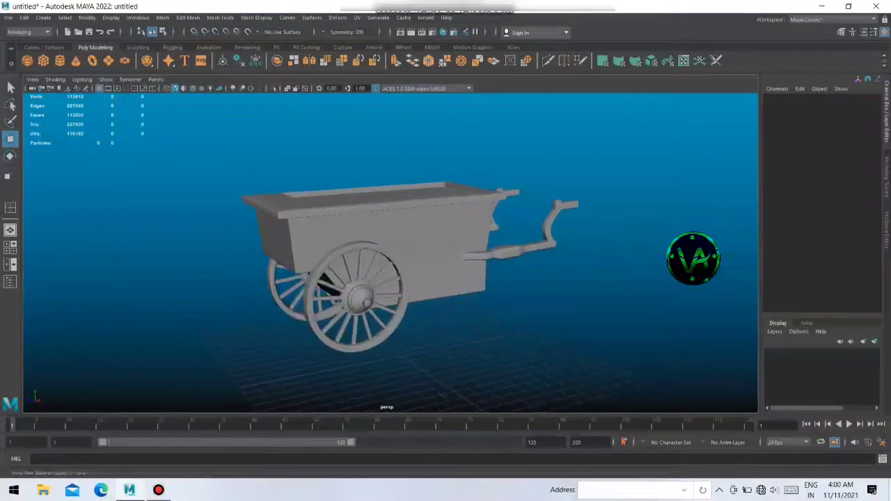
{"action": "left_click", "coordinate": [59, 60]}
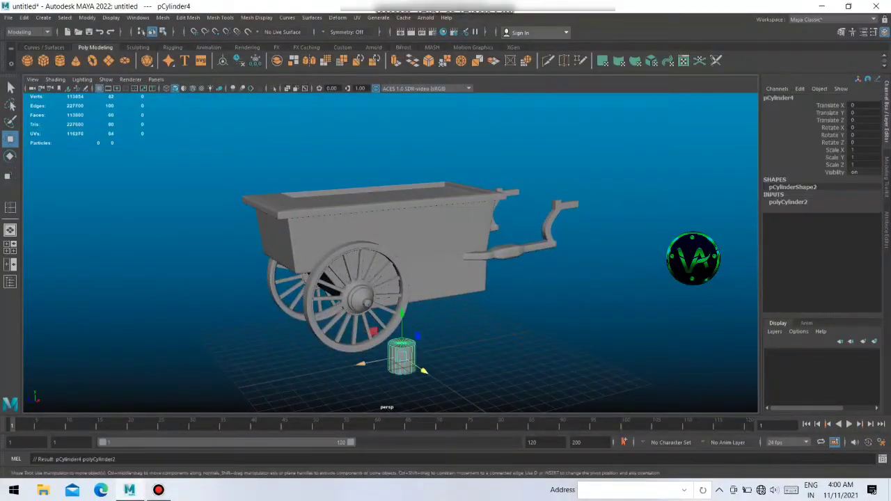
{"action": "left_click", "coordinate": [591, 362]}
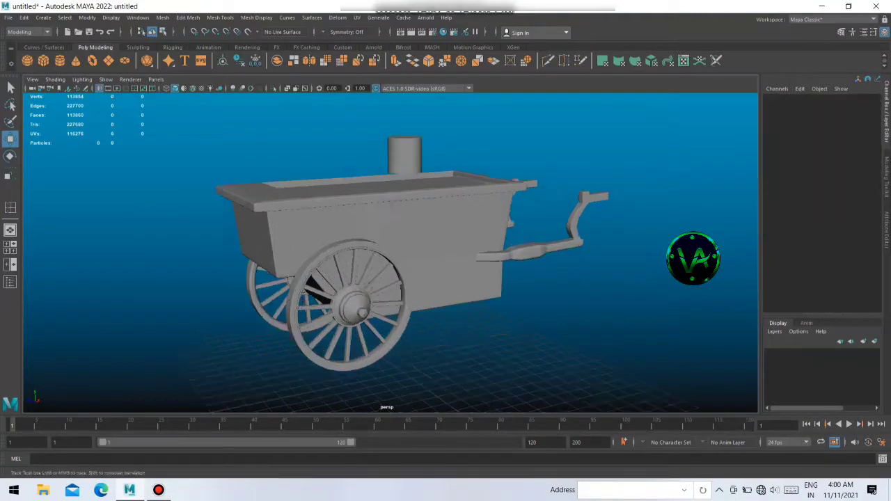
{"action": "left_click_drag", "start_coordinate": [418, 314], "coordinate": [418, 279], "text": "alt"}
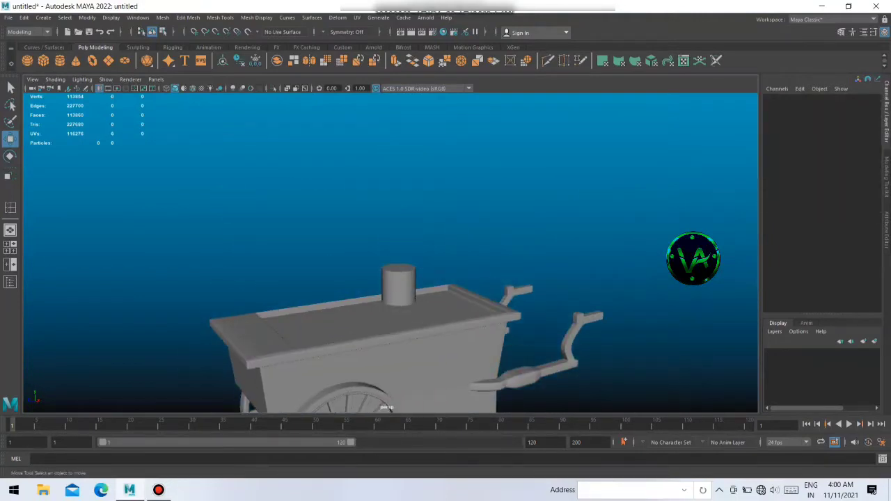
{"action": "scroll", "coordinate": [386, 314], "scroll_direction": "down", "scroll_amount": 5}
{"action": "scroll", "coordinate": [387, 313], "scroll_direction": "up", "scroll_amount": 6}
{"action": "left_click_drag", "start_coordinate": [418, 313], "coordinate": [418, 279], "text": "alt"}
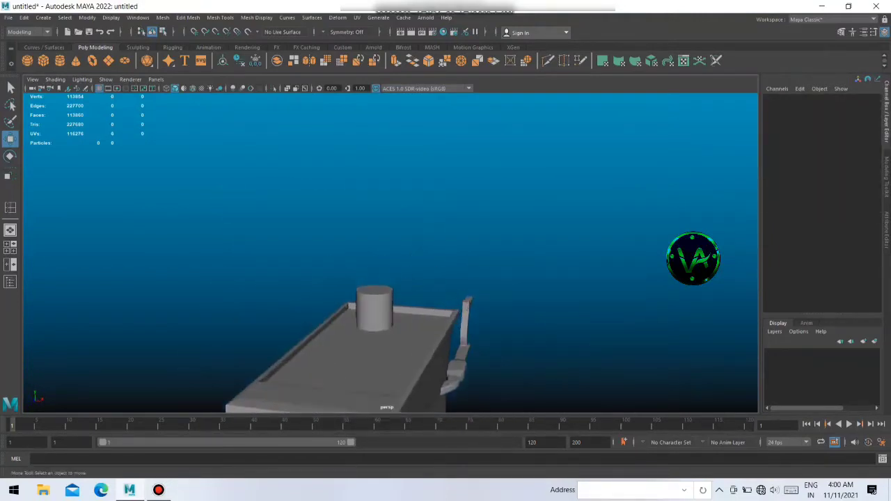
{"action": "left_click", "coordinate": [366, 341]}
{"action": "left_click_drag", "start_coordinate": [417, 313], "coordinate": [418, 292], "text": "alt"}
- Scale the cylinder thin and tall (0.274 × 1.306 × 0.274) and raise it to Translate Y 15.115
{"action": "key", "text": "r"}
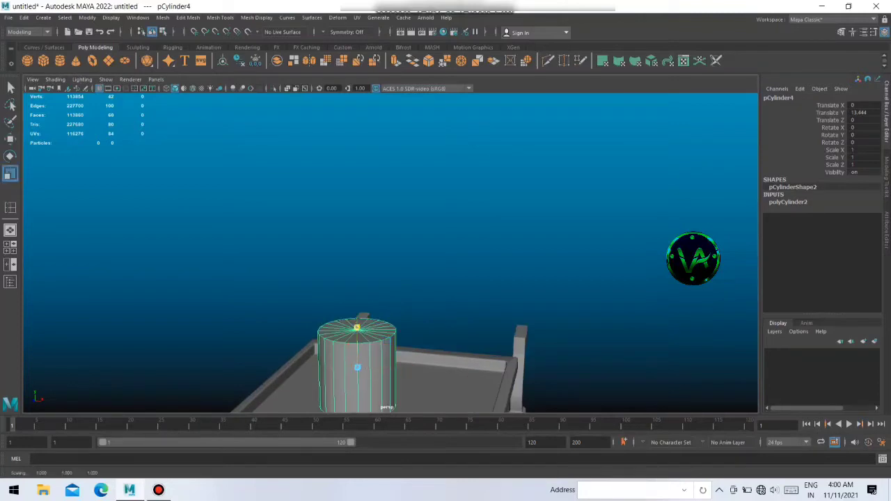
{"action": "left_click_drag", "start_coordinate": [354, 323], "coordinate": [355, 106]}
{"action": "scroll", "coordinate": [382, 278], "scroll_direction": "down", "scroll_amount": 5}
{"action": "scroll", "coordinate": [381, 279], "scroll_direction": "down", "scroll_amount": 4}
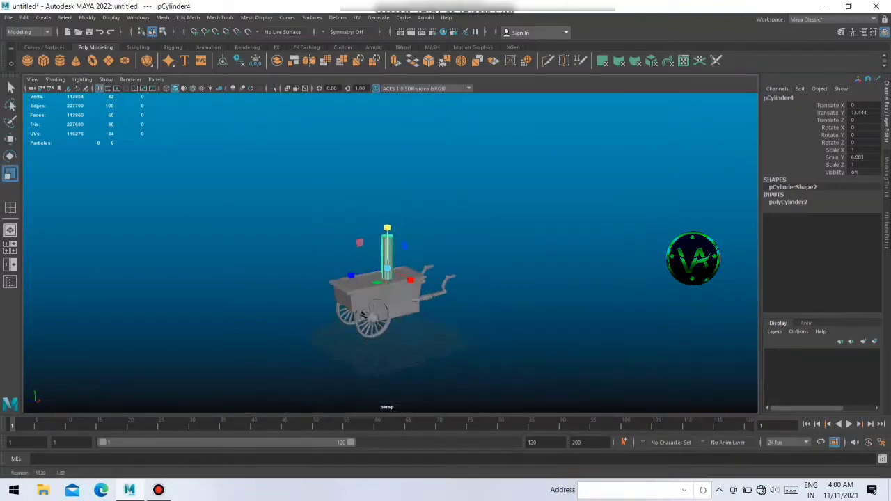
{"action": "scroll", "coordinate": [382, 278], "scroll_direction": "up", "scroll_amount": 4}
{"action": "left_click_drag", "start_coordinate": [381, 296], "coordinate": [348, 299]}
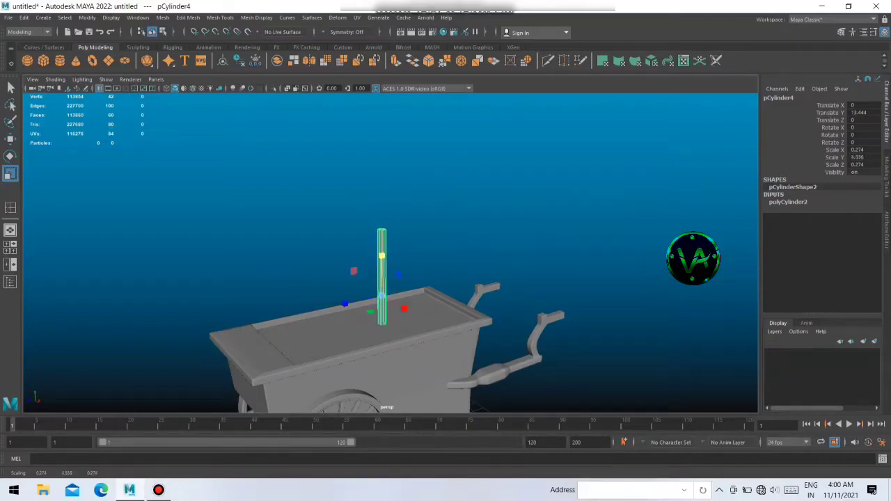
{"action": "key", "text": "w"}
{"action": "left_click_drag", "start_coordinate": [382, 252], "coordinate": [382, 231]}
{"action": "key", "text": "r"}
{"action": "right_click_drag", "start_coordinate": [382, 265], "coordinate": [418, 265], "text": "alt"}
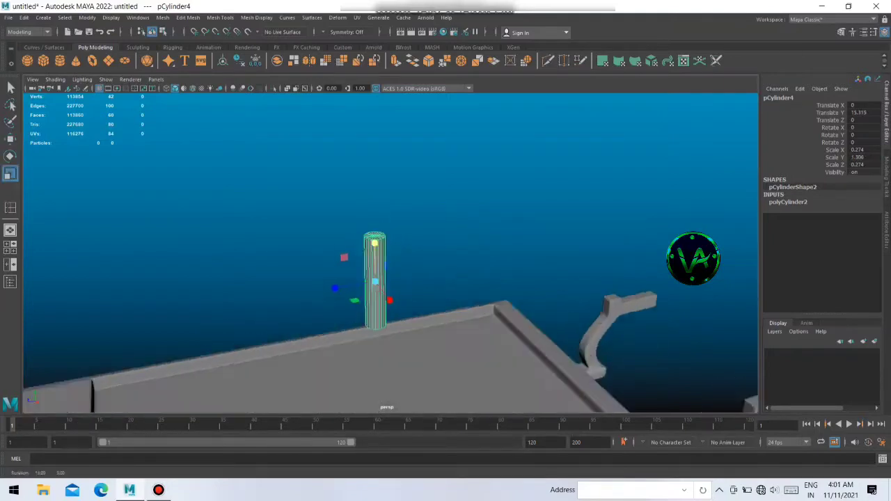
{"action": "left_click_drag", "start_coordinate": [382, 265], "coordinate": [382, 230], "text": "alt"}
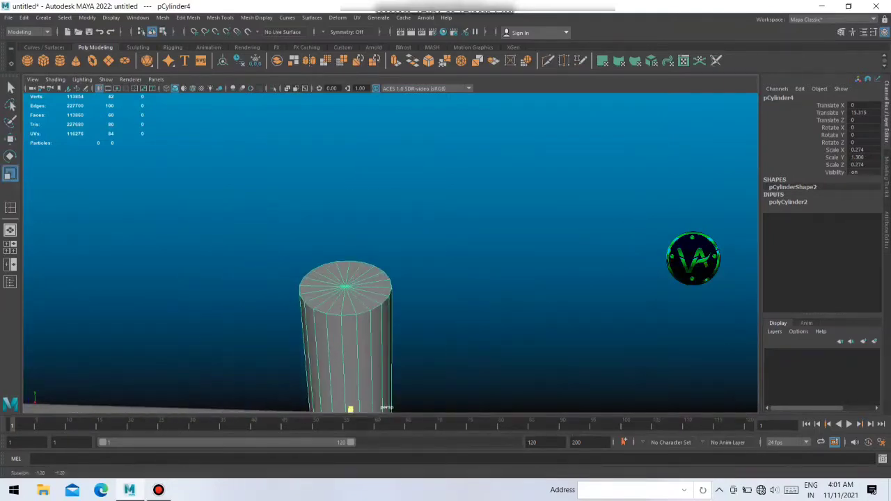
- Select the cylinder's top faces and extrude them once
{"action": "left_click_drag", "start_coordinate": [348, 348], "coordinate": [334, 335], "text": "alt"}
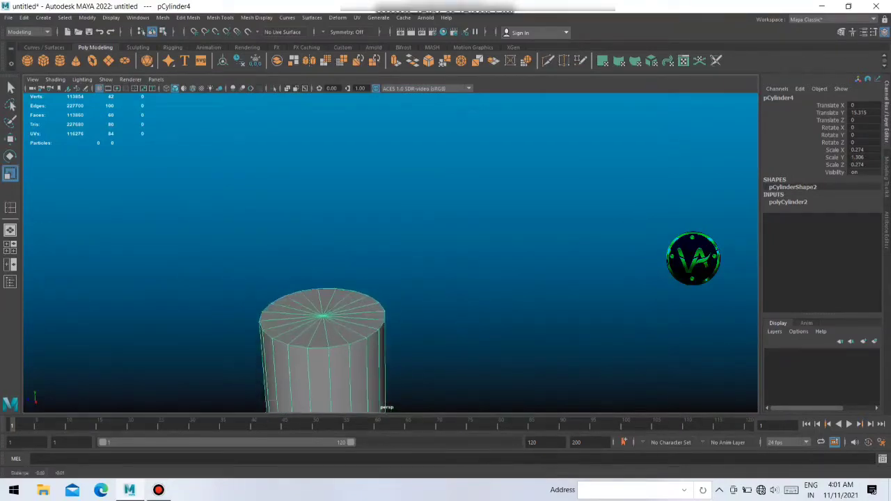
{"action": "right_click_drag", "start_coordinate": [334, 240], "coordinate": [334, 212]}
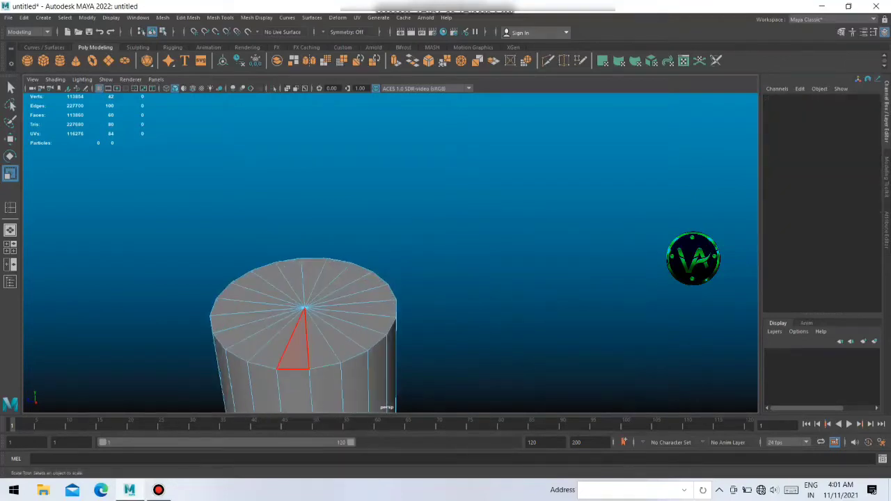
{"action": "left_click", "coordinate": [282, 341]}
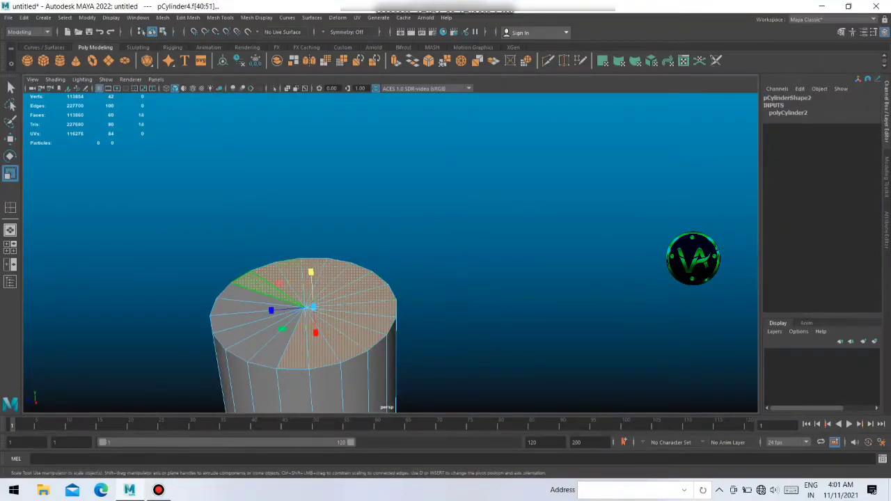
{"action": "left_click_drag", "start_coordinate": [349, 313], "coordinate": [327, 244], "text": "alt"}
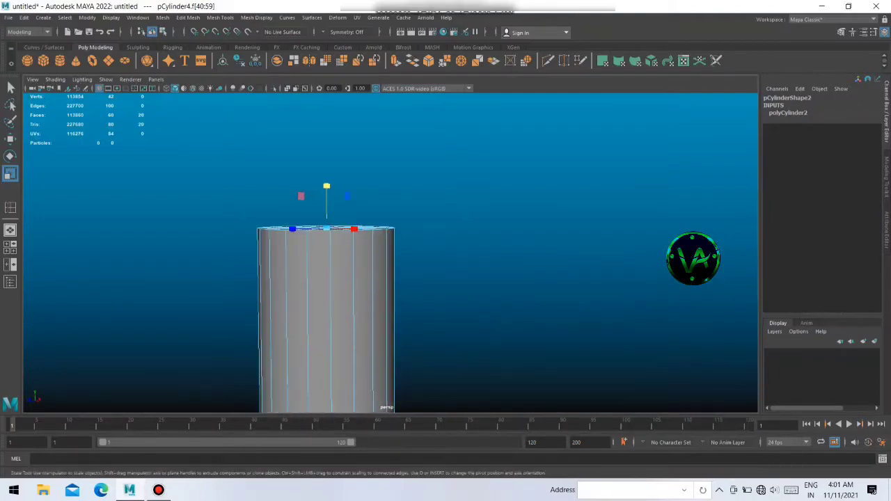
{"action": "scroll", "coordinate": [335, 279], "scroll_direction": "down", "scroll_amount": 3}
{"action": "scroll", "coordinate": [334, 279], "scroll_direction": "down", "scroll_amount": 5}
{"action": "scroll", "coordinate": [335, 279], "scroll_direction": "up", "scroll_amount": 8}
{"action": "left_click_drag", "start_coordinate": [328, 292], "coordinate": [329, 248], "text": "alt"}
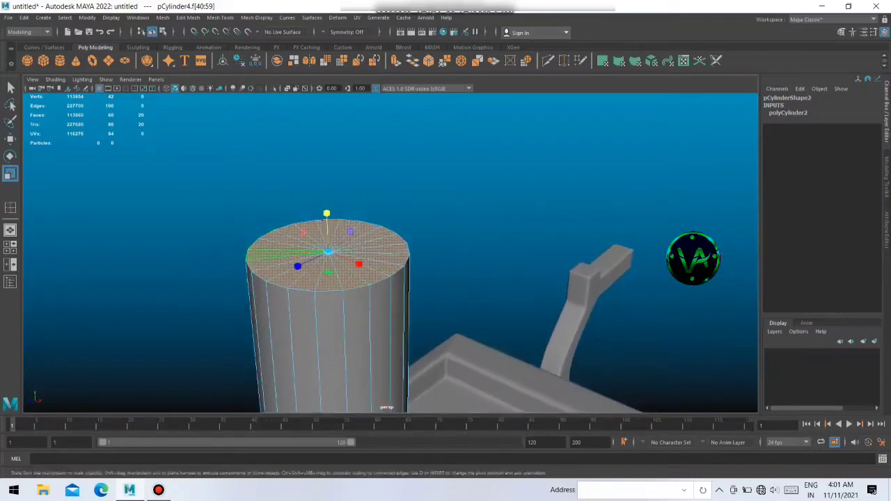
{"action": "right_click", "coordinate": [329, 248], "text": "shift"}
{"action": "left_click", "coordinate": [329, 273]}
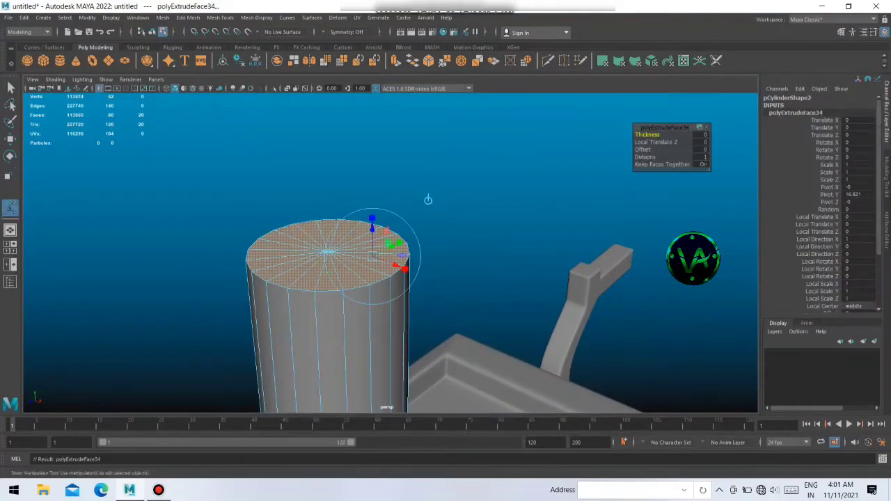
- Extrude the top faces a second time and drag the new section down along local Z
{"action": "left_click_drag", "start_coordinate": [335, 313], "coordinate": [334, 292], "text": "alt"}
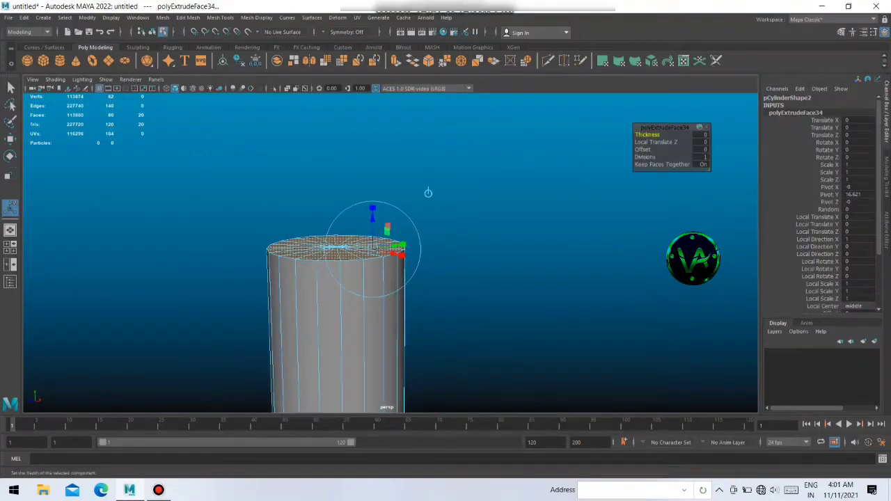
{"action": "left_click_drag", "start_coordinate": [428, 192], "coordinate": [437, 199], "text": "alt"}
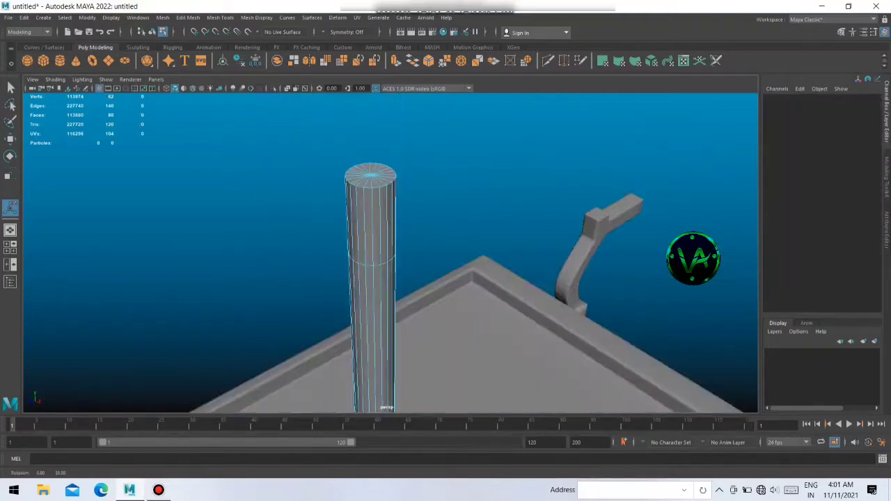
{"action": "left_click_drag", "start_coordinate": [390, 292], "coordinate": [376, 209], "text": "alt"}
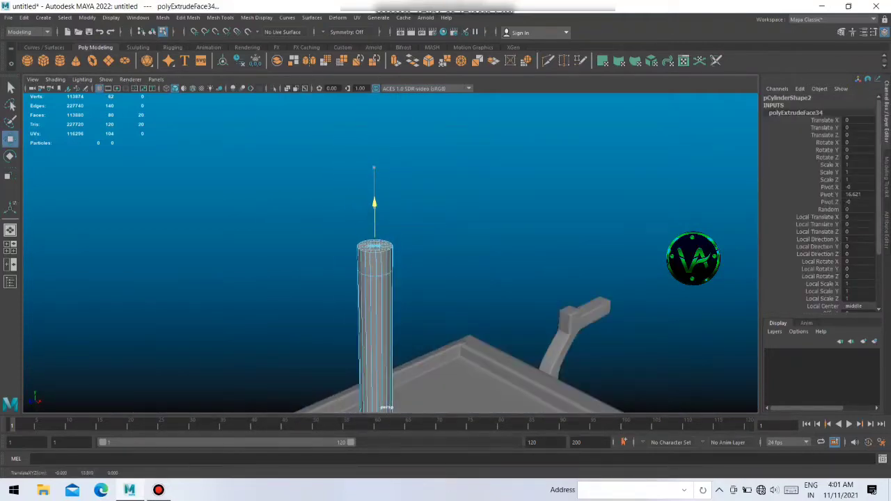
{"action": "scroll", "coordinate": [376, 279], "scroll_direction": "up", "scroll_amount": 5}
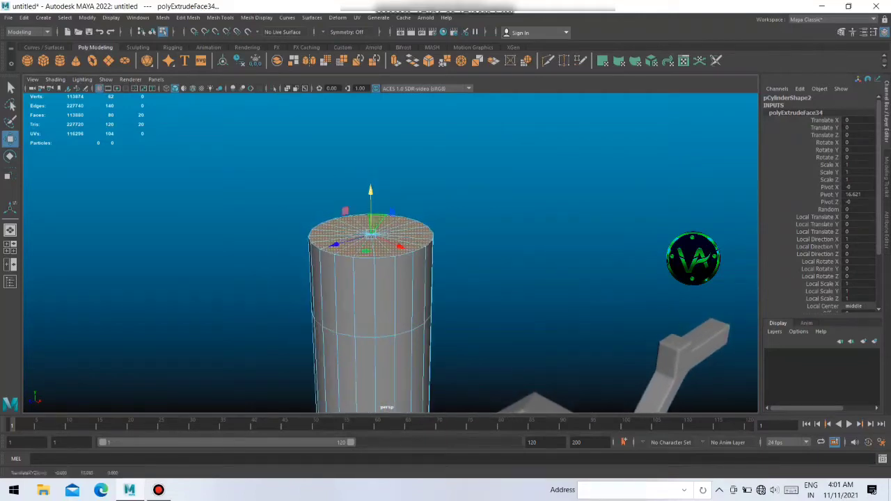
{"action": "right_click", "coordinate": [376, 229], "text": "shift"}
{"action": "left_click", "coordinate": [375, 256]}
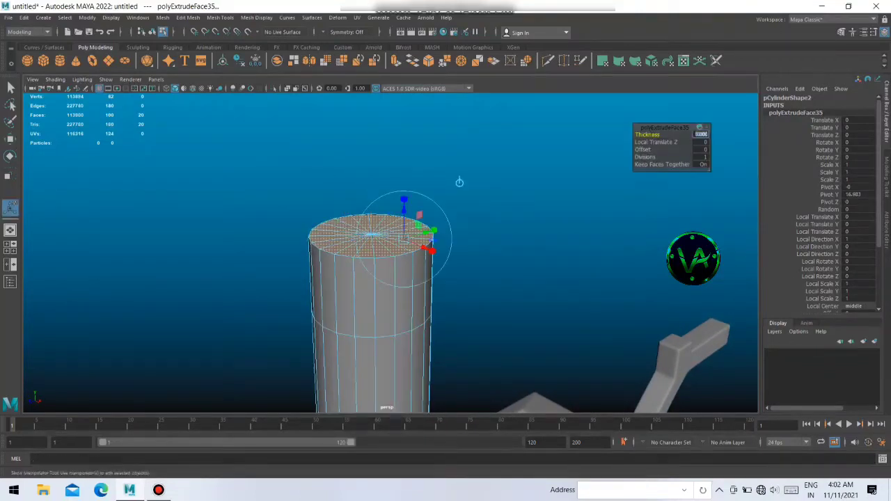
{"action": "left_click_drag", "start_coordinate": [460, 182], "coordinate": [456, 209], "text": "alt"}
{"action": "scroll", "coordinate": [454, 195], "scroll_direction": "down", "scroll_amount": 3}
{"action": "middle_click_drag", "start_coordinate": [454, 188], "coordinate": [452, 266]}
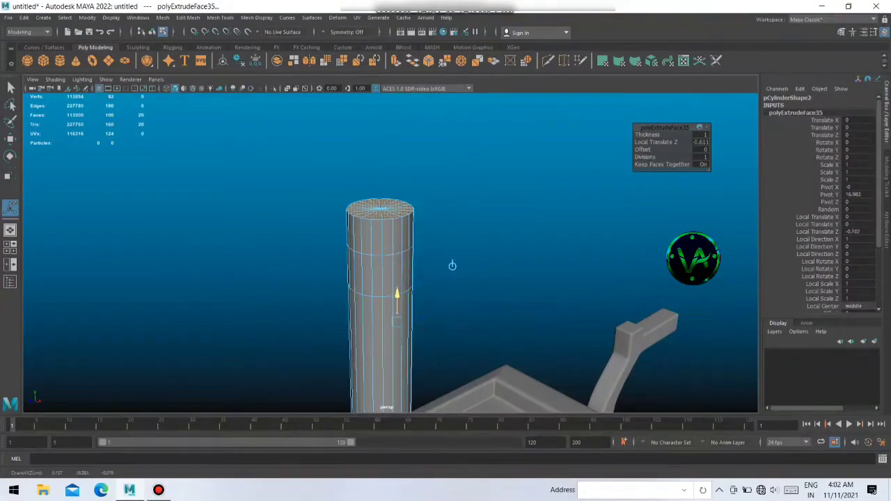
{"action": "left_click", "coordinate": [452, 266]}
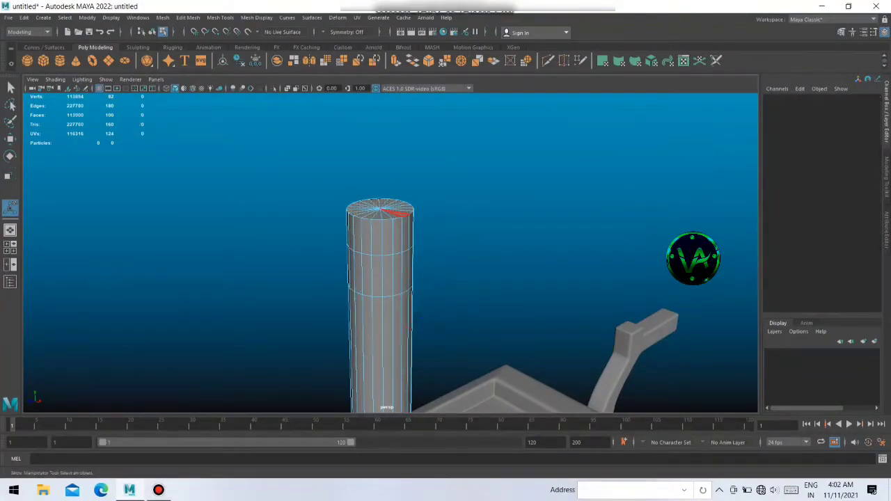
{"action": "key", "text": "ctrl+z"}
{"action": "right_click", "coordinate": [388, 213]}
- Extrude the post's top faces a third time, lower the new section, and return to object mode
{"action": "key", "text": "q"}
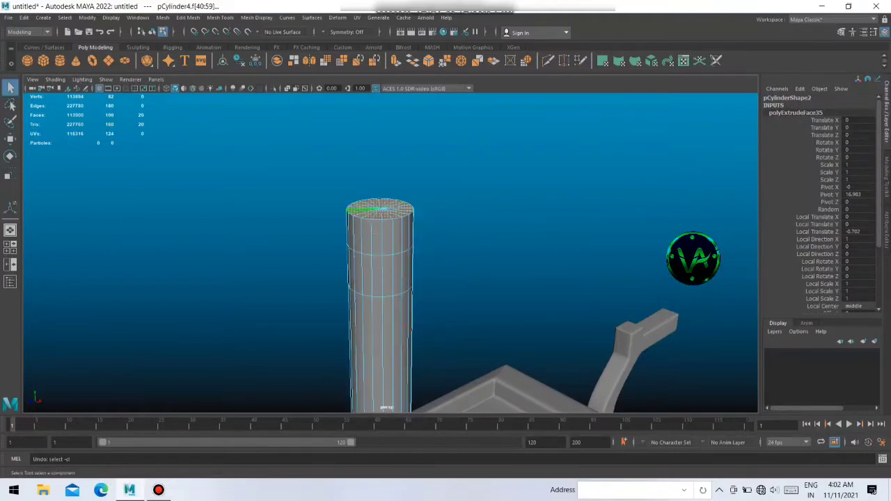
{"action": "scroll", "coordinate": [358, 192], "scroll_direction": "up", "scroll_amount": 2}
{"action": "right_click_drag", "start_coordinate": [358, 193], "coordinate": [397, 169], "text": "shift"}
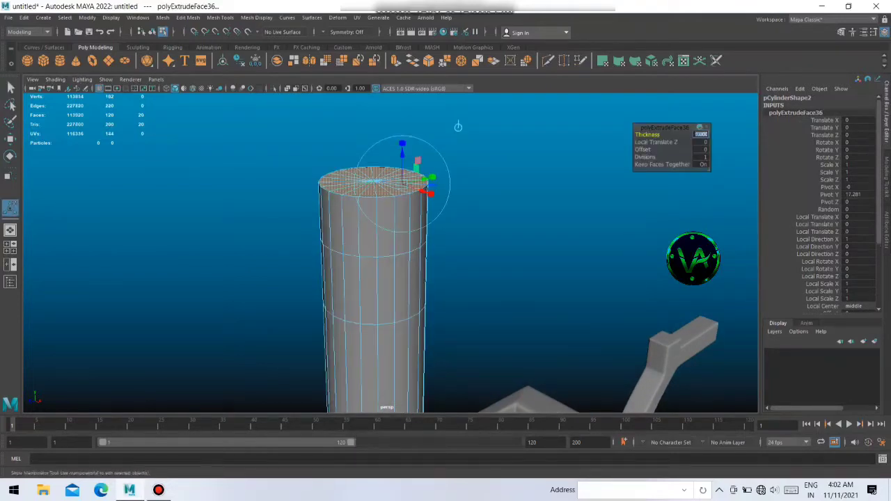
{"action": "left_click_drag", "start_coordinate": [459, 126], "coordinate": [450, 179], "text": "alt"}
{"action": "scroll", "coordinate": [452, 149], "scroll_direction": "up", "scroll_amount": 2}
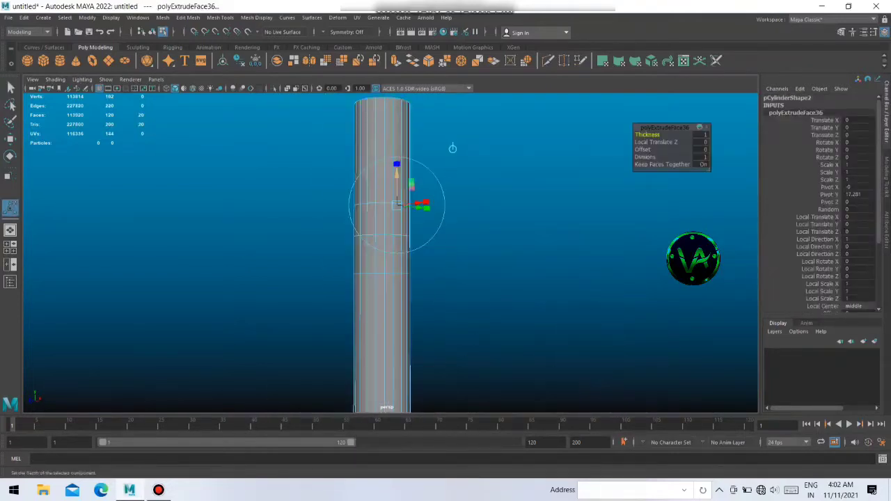
{"action": "middle_click_drag", "start_coordinate": [453, 148], "coordinate": [452, 217]}
{"action": "left_click_drag", "start_coordinate": [452, 221], "coordinate": [456, 195], "text": "alt"}
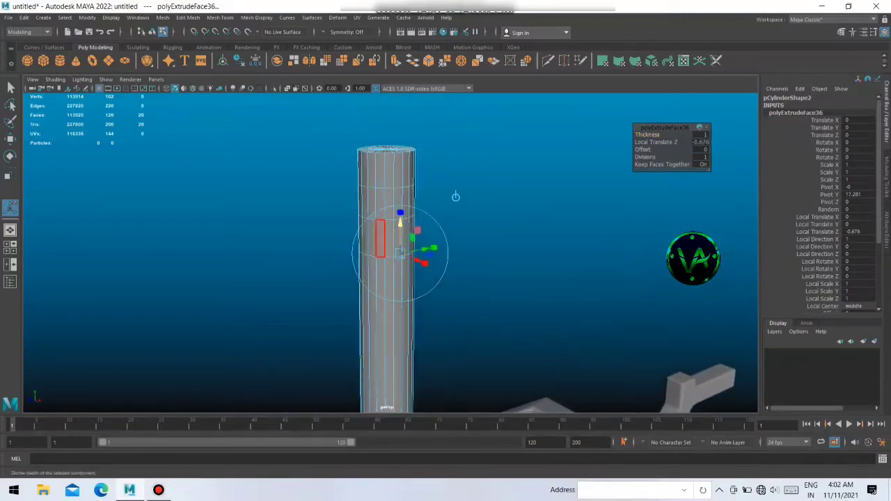
{"action": "right_click", "coordinate": [372, 203]}
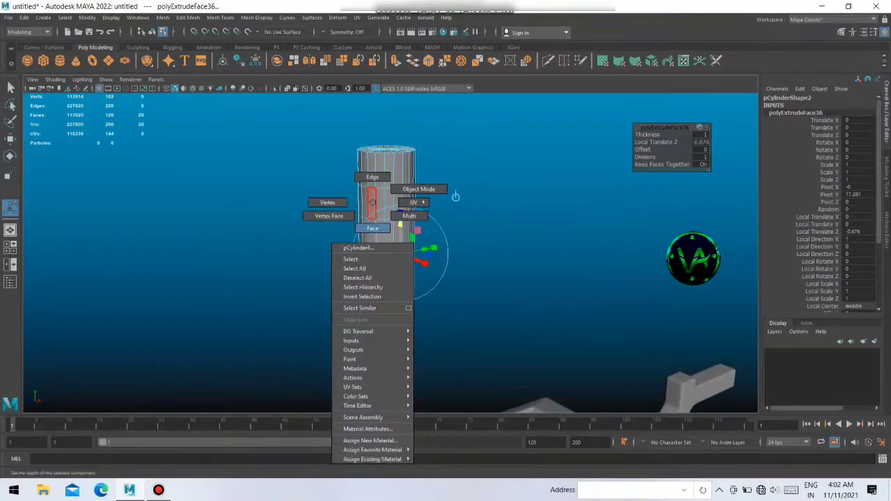
{"action": "key", "text": "f"}
{"action": "left_click_drag", "start_coordinate": [396, 223], "coordinate": [396, 223], "text": "alt"}
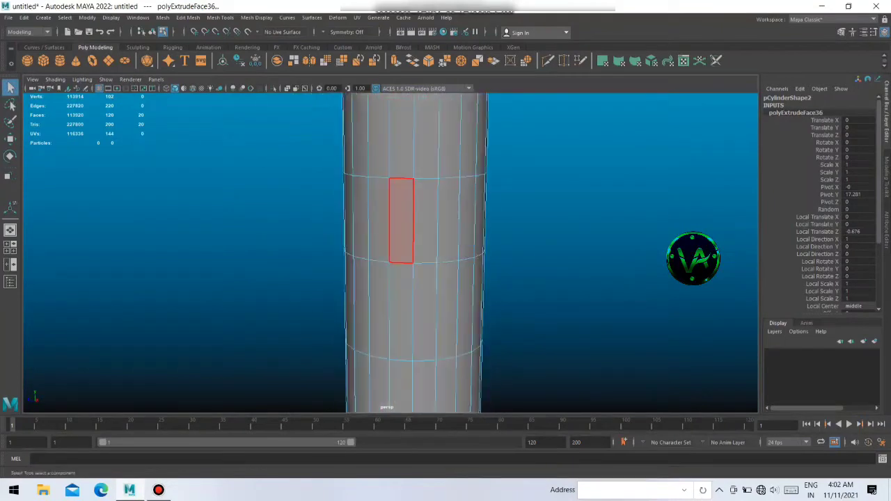
{"action": "right_click", "coordinate": [396, 223]}
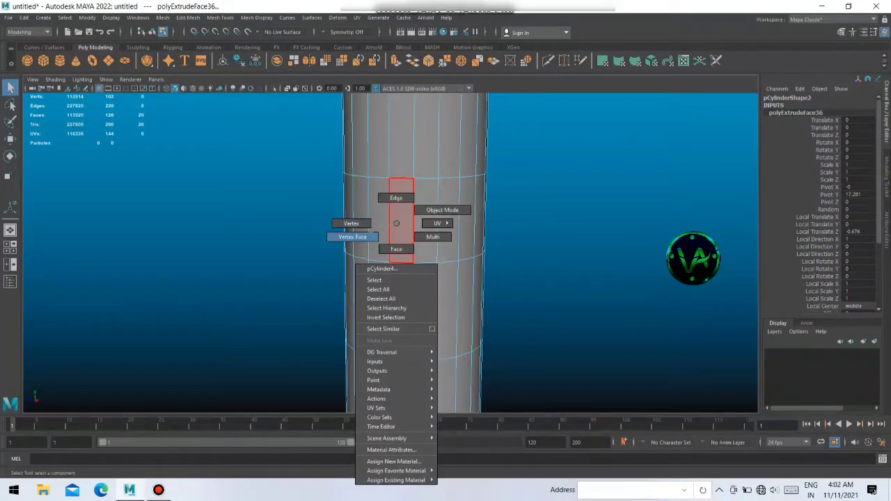
{"action": "left_click", "coordinate": [397, 198]}
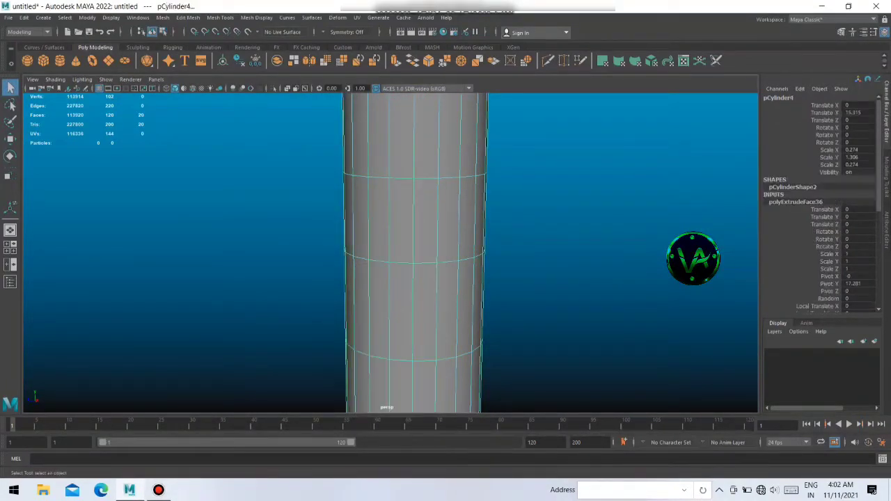
- Insert a horizontal edge loop around the post below its top
{"action": "right_click_drag", "start_coordinate": [426, 215], "coordinate": [362, 227], "text": "shift"}
{"action": "left_click", "coordinate": [415, 220]}
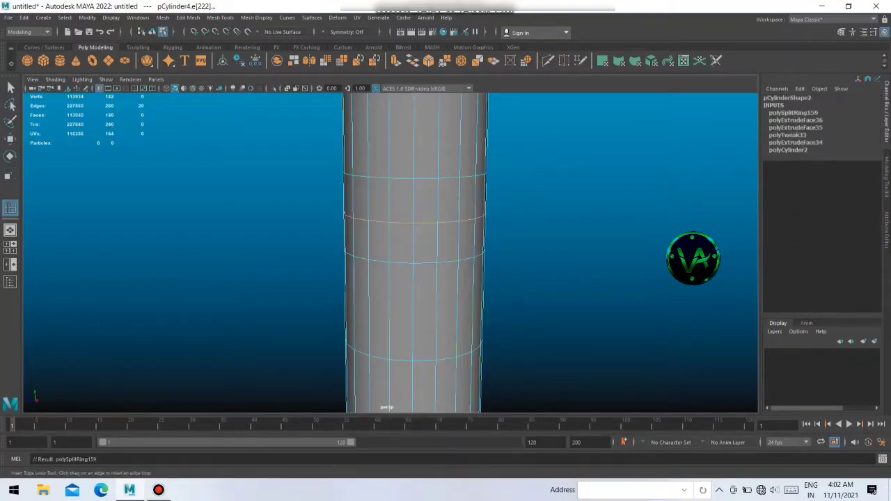
{"action": "scroll", "coordinate": [411, 250], "scroll_direction": "down", "scroll_amount": 3}
{"action": "scroll", "coordinate": [411, 251], "scroll_direction": "up", "scroll_amount": 2}
{"action": "scroll", "coordinate": [410, 251], "scroll_direction": "up", "scroll_amount": 1}
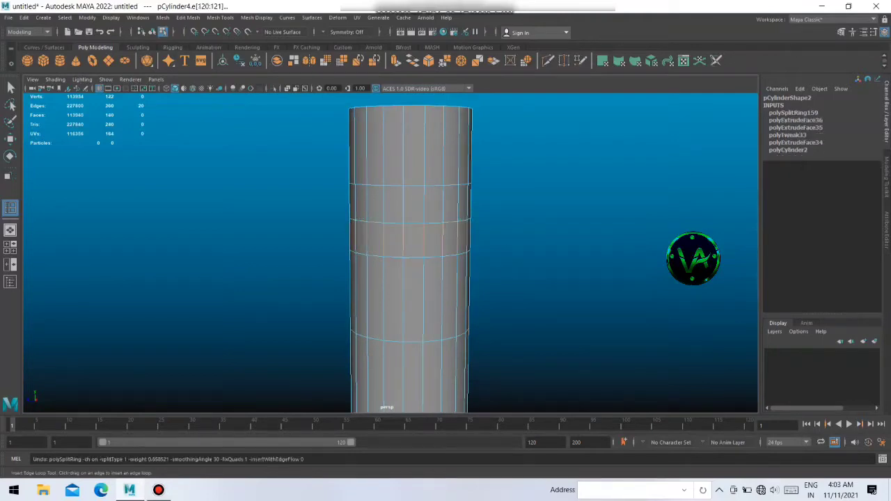
{"action": "right_click_drag", "start_coordinate": [392, 223], "coordinate": [439, 209]}
{"action": "key", "text": "w"}
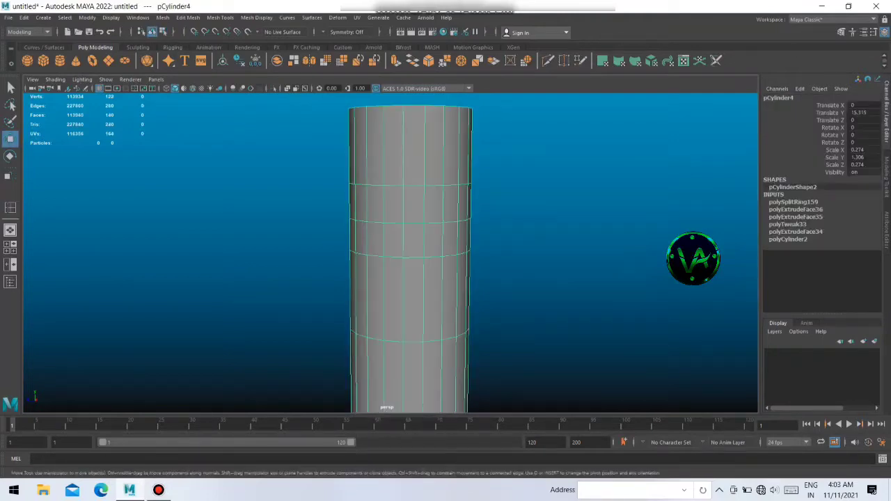
{"action": "left_click", "coordinate": [293, 313]}
- Marquee-select the face band between the loops, extrude it and scale it out into a wide collar
{"action": "left_click_drag", "start_coordinate": [404, 218], "coordinate": [492, 208]}
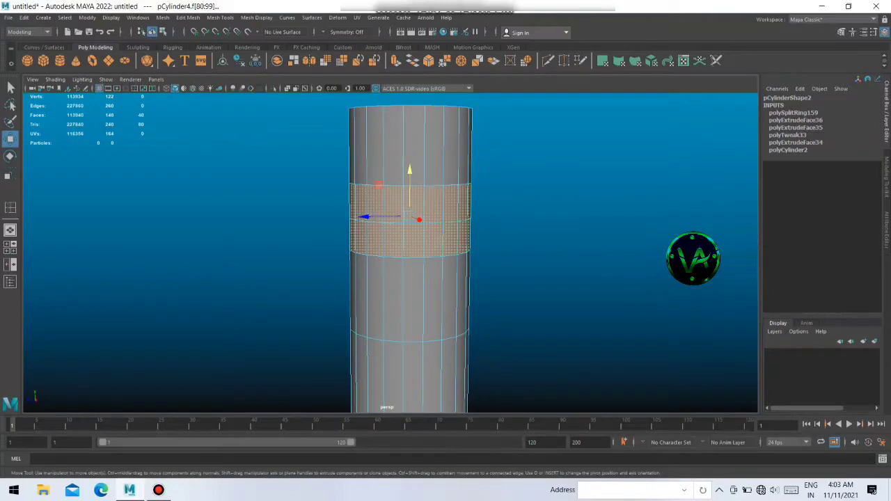
{"action": "right_click", "coordinate": [394, 208], "text": "shift"}
{"action": "right_click_drag", "start_coordinate": [393, 208], "coordinate": [439, 193]}
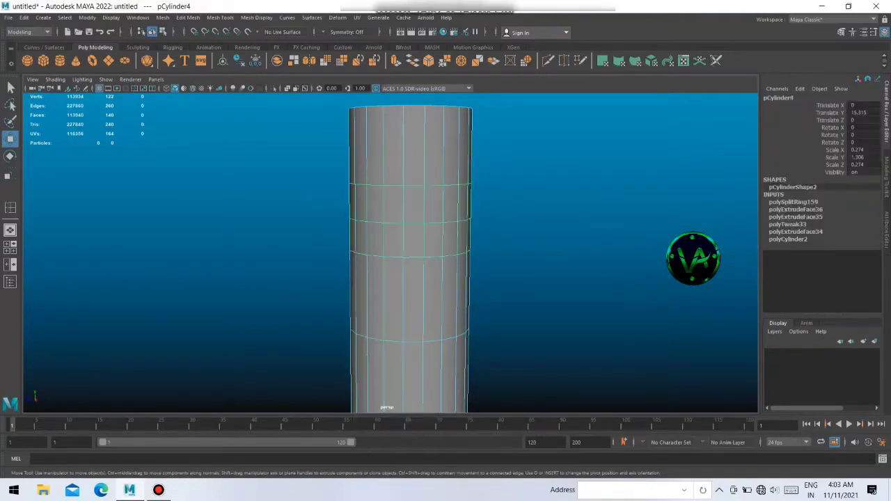
{"action": "key", "text": "F11"}
{"action": "left_click_drag", "start_coordinate": [329, 203], "coordinate": [474, 238]}
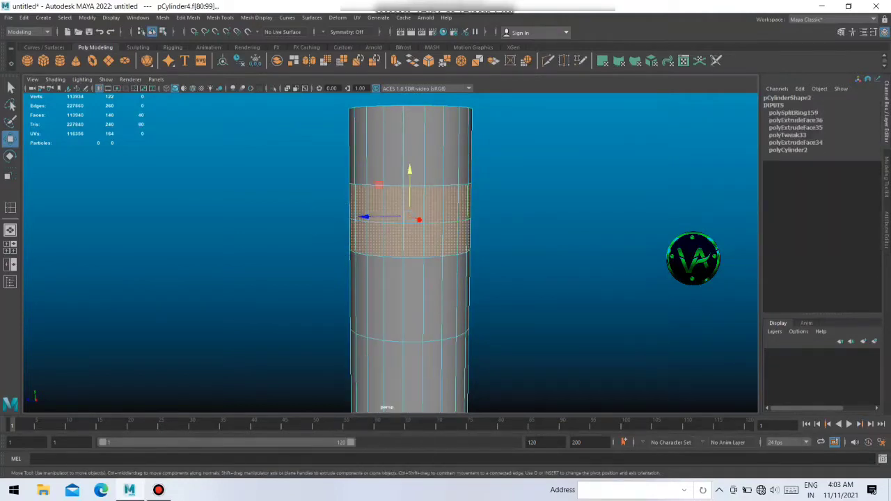
{"action": "right_click_drag", "start_coordinate": [391, 214], "coordinate": [410, 239], "text": "shift"}
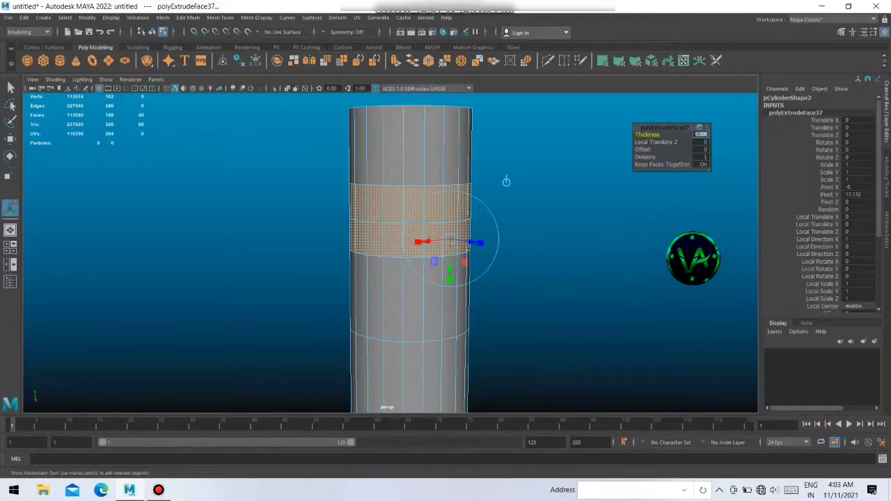
{"action": "left_click_drag", "start_coordinate": [450, 240], "coordinate": [557, 241]}
{"action": "mouse_move", "coordinate": [418, 313]}
{"action": "left_mouse_down", "text": "alt"}
{"action": "mouse_move", "coordinate": [418, 229]}
{"action": "mouse_move", "coordinate": [383, 235]}
{"action": "mouse_move", "coordinate": [407, 234]}
{"action": "left_mouse_up", "text": "alt"}
{"action": "key", "text": "ctrl+z"}
{"action": "key", "text": "r"}
{"action": "left_click", "coordinate": [557, 174]}
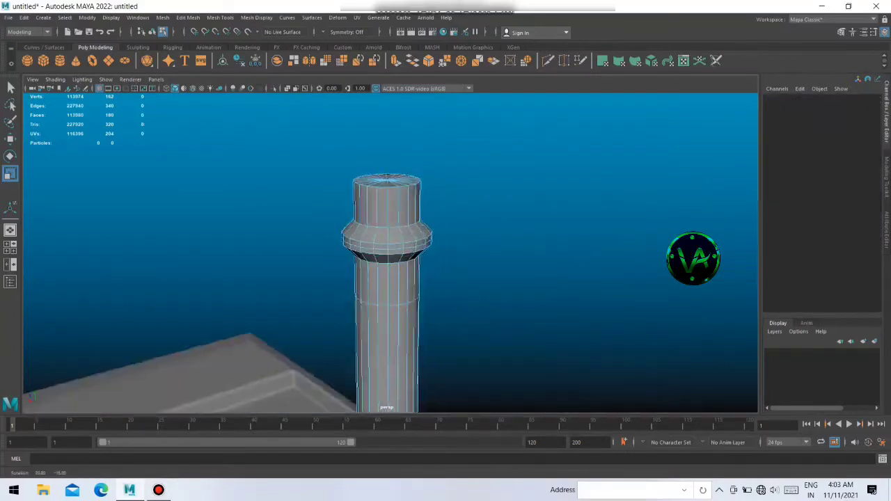
- Scale the collar's middle edge loop outward into a sharp projecting rim
{"action": "left_click_drag", "start_coordinate": [557, 174], "coordinate": [529, 181], "text": "alt"}
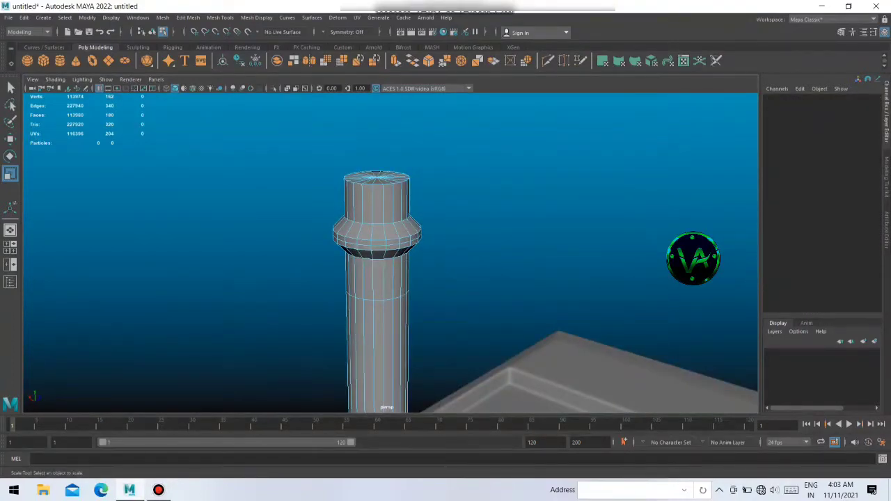
{"action": "scroll", "coordinate": [317, 167], "scroll_direction": "up", "scroll_amount": 2}
{"action": "scroll", "coordinate": [317, 167], "scroll_direction": "up", "scroll_amount": 4}
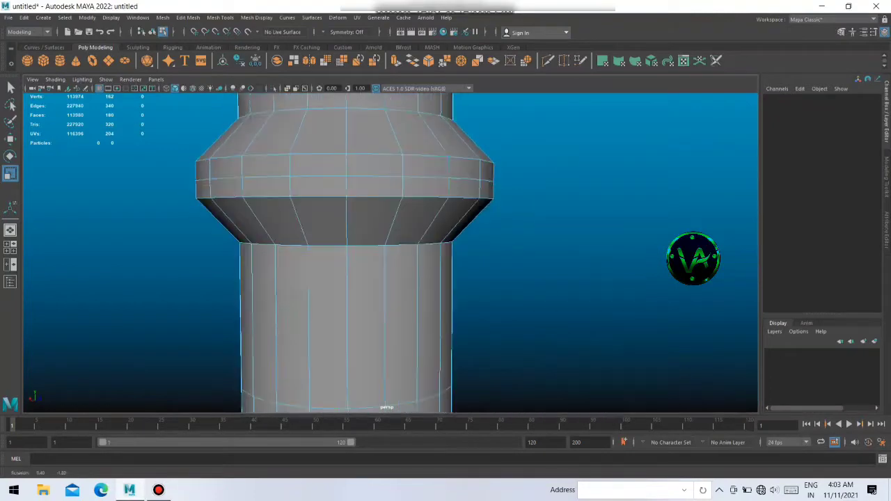
{"action": "right_click", "coordinate": [317, 161]}
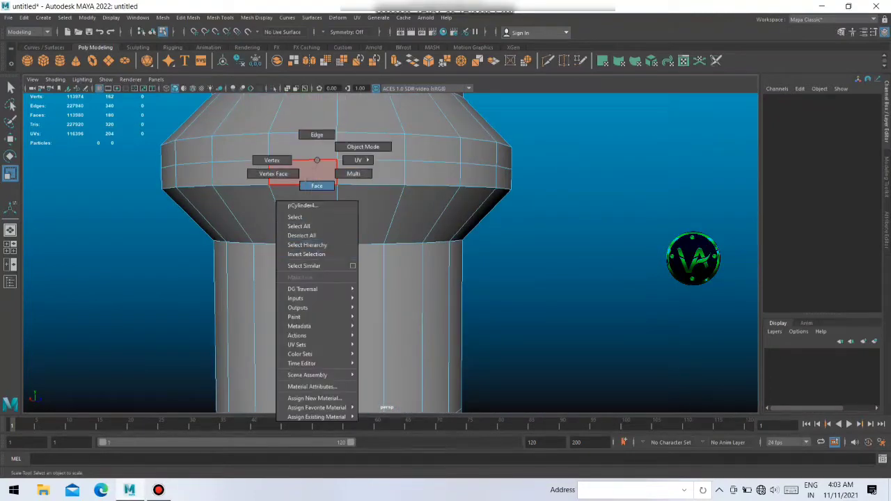
{"action": "right_click_drag", "start_coordinate": [317, 160], "coordinate": [317, 135]}
{"action": "double_click", "coordinate": [300, 161]}
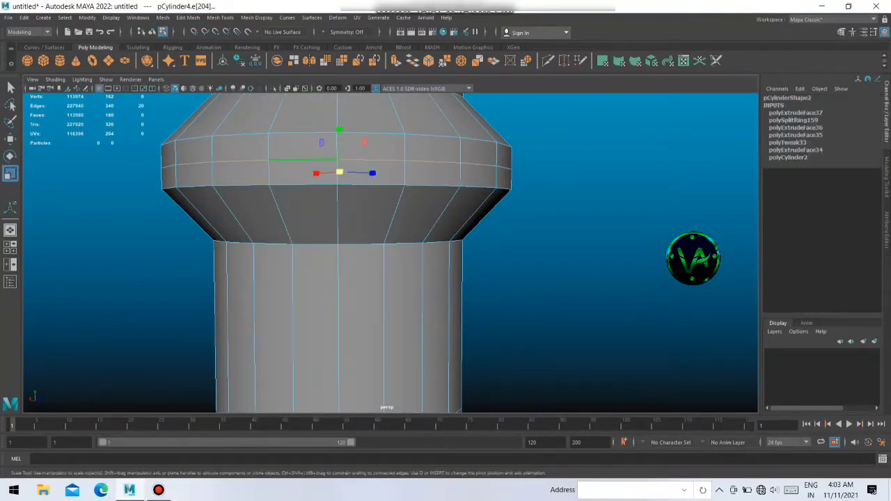
{"action": "left_click_drag", "start_coordinate": [339, 172], "coordinate": [369, 172]}
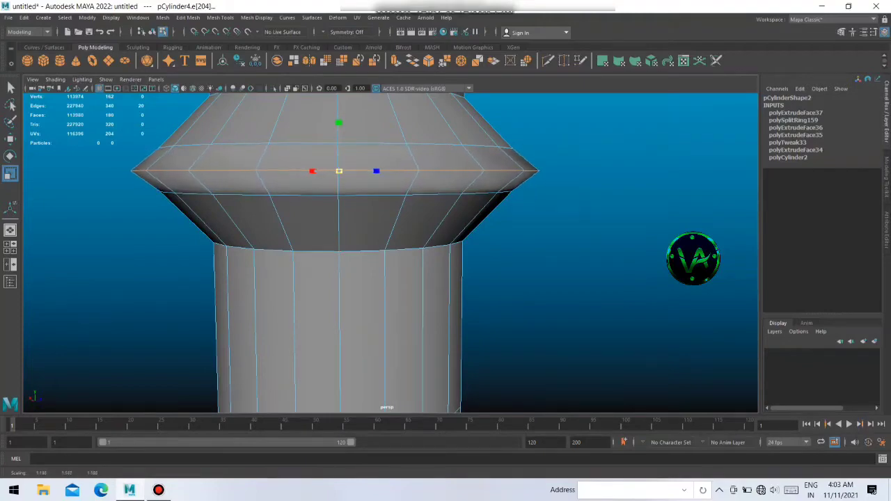
{"action": "scroll", "coordinate": [397, 242], "scroll_direction": "down", "scroll_amount": 3}
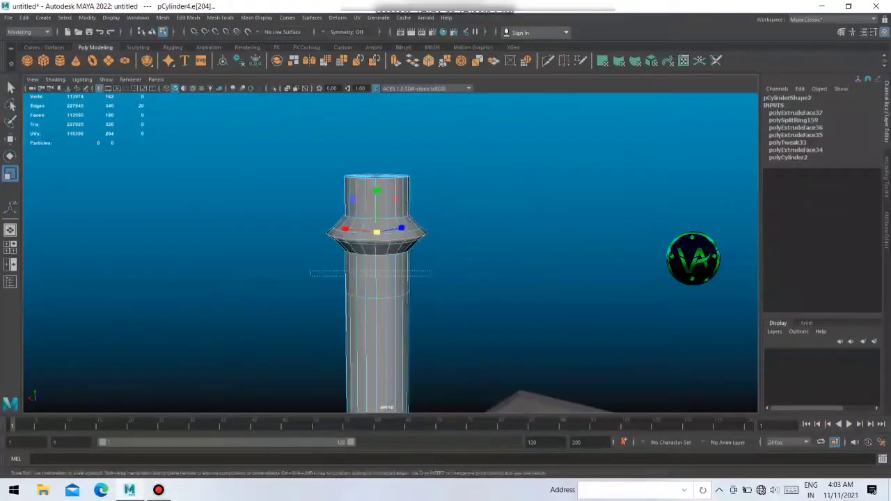
{"action": "left_click_drag", "start_coordinate": [377, 270], "coordinate": [403, 271]}
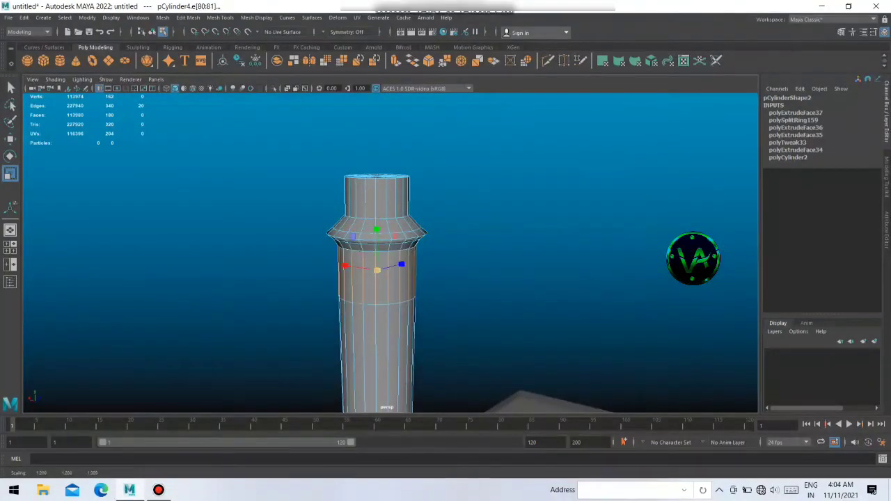
{"action": "scroll", "coordinate": [376, 270], "scroll_direction": "up", "scroll_amount": 2}
{"action": "right_click_drag", "start_coordinate": [365, 259], "coordinate": [364, 272]}
- Extrude and slightly widen the mid-section faces below the collar into a bulging band (polyExtrudeFace38)
{"action": "left_click_drag", "start_coordinate": [254, 263], "coordinate": [425, 289]}
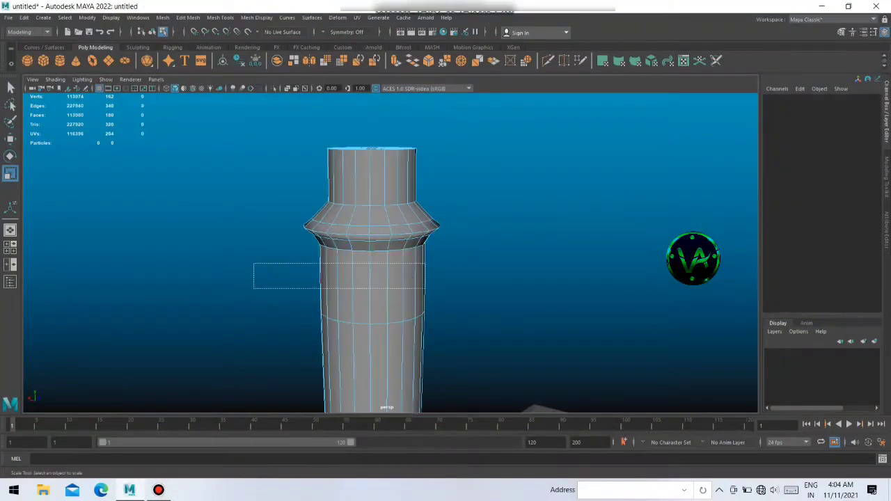
{"action": "key", "text": "ctrl+e"}
{"action": "left_click_drag", "start_coordinate": [372, 277], "coordinate": [401, 276]}
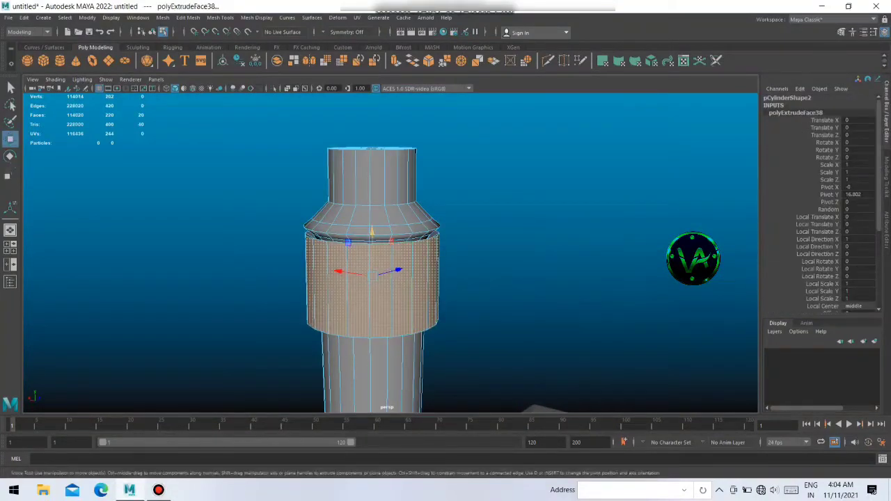
{"action": "scroll", "coordinate": [372, 279], "scroll_direction": "down", "scroll_amount": 3}
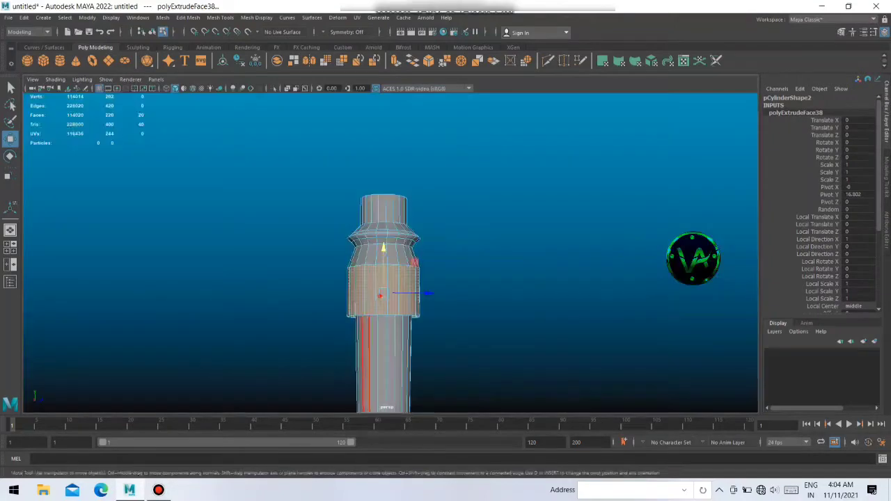
{"action": "scroll", "coordinate": [380, 272], "scroll_direction": "up", "scroll_amount": 2}
{"action": "key", "text": "r"}
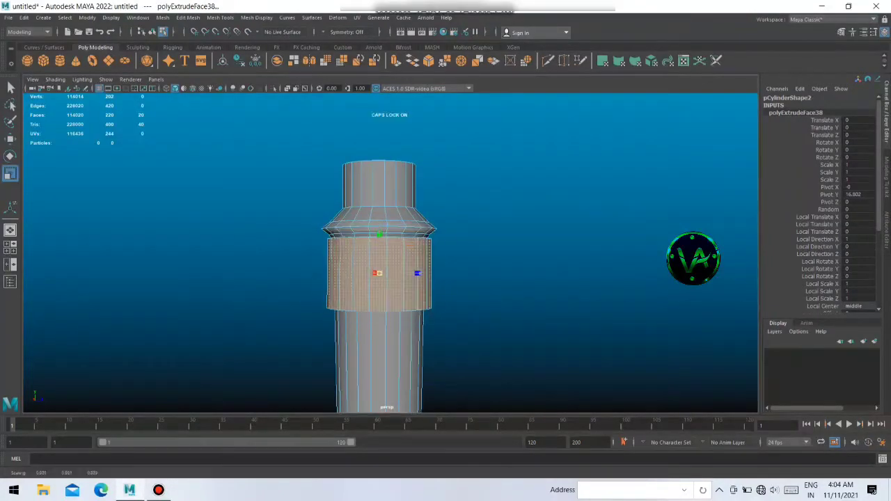
{"action": "key", "text": "ctrl+e"}
{"action": "scroll", "coordinate": [376, 279], "scroll_direction": "up", "scroll_amount": 3}
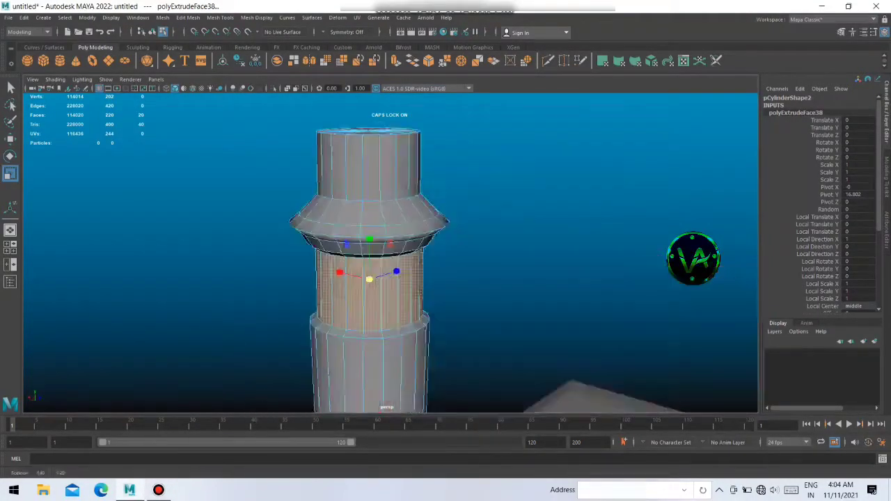
{"action": "key", "text": "ctrl+z"}
{"action": "right_click", "coordinate": [377, 237]}
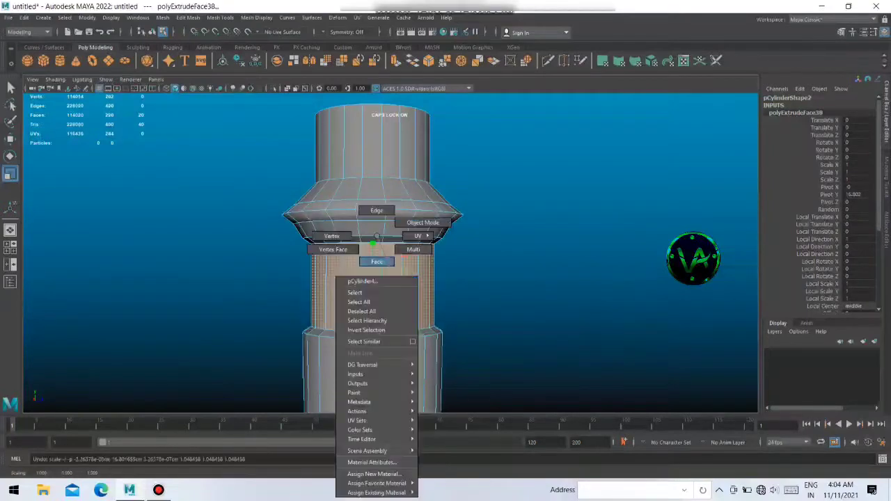
{"action": "left_click", "coordinate": [423, 222]}
{"action": "left_click", "coordinate": [557, 334]}
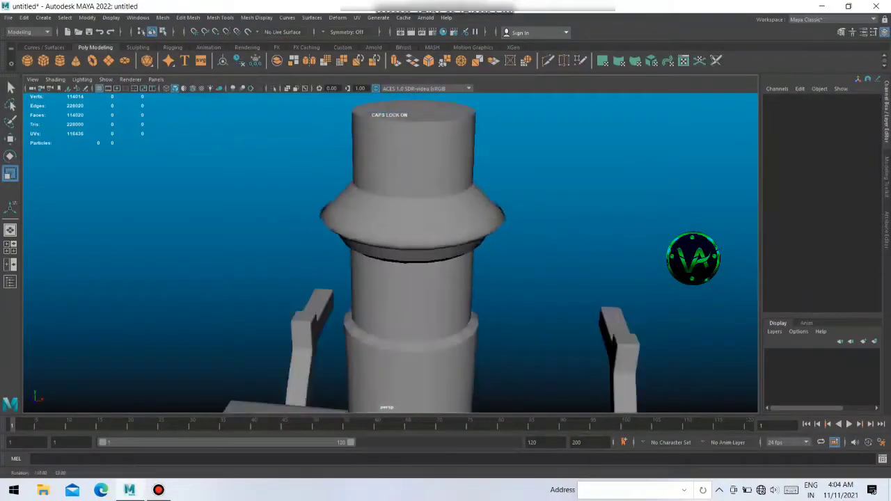
- Select the post and add a first edge loop at its lower step
{"action": "left_click_drag", "start_coordinate": [529, 278], "coordinate": [529, 265], "text": "alt"}
{"action": "scroll", "coordinate": [376, 264], "scroll_direction": "up", "scroll_amount": 5}
{"action": "left_click", "coordinate": [348, 208]}
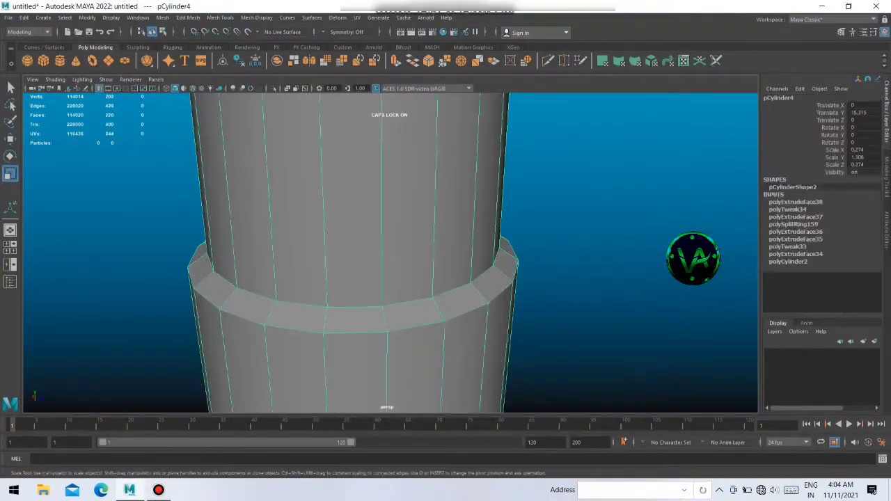
{"action": "key", "text": "F9"}
{"action": "right_click", "coordinate": [275, 306], "text": "shift"}
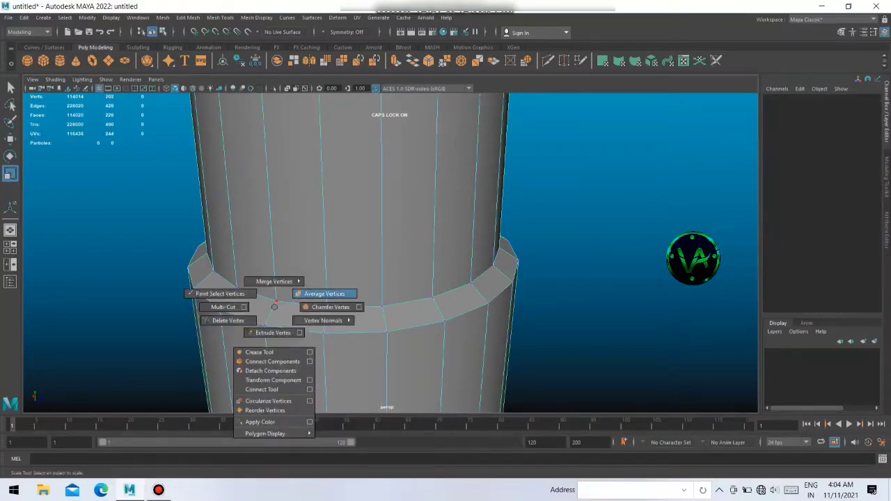
{"action": "right_click_drag", "start_coordinate": [281, 237], "coordinate": [325, 223]}
{"action": "right_click_drag", "start_coordinate": [375, 250], "coordinate": [313, 259], "text": "shift"}
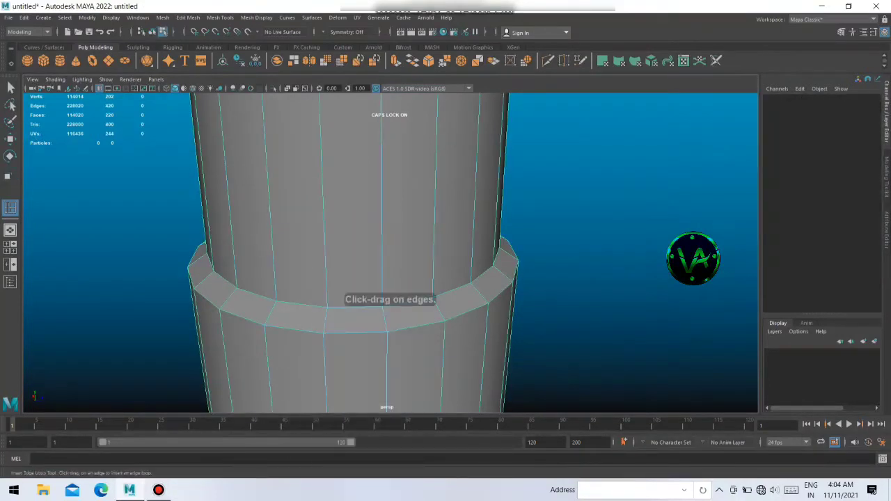
{"action": "left_click", "coordinate": [327, 306]}
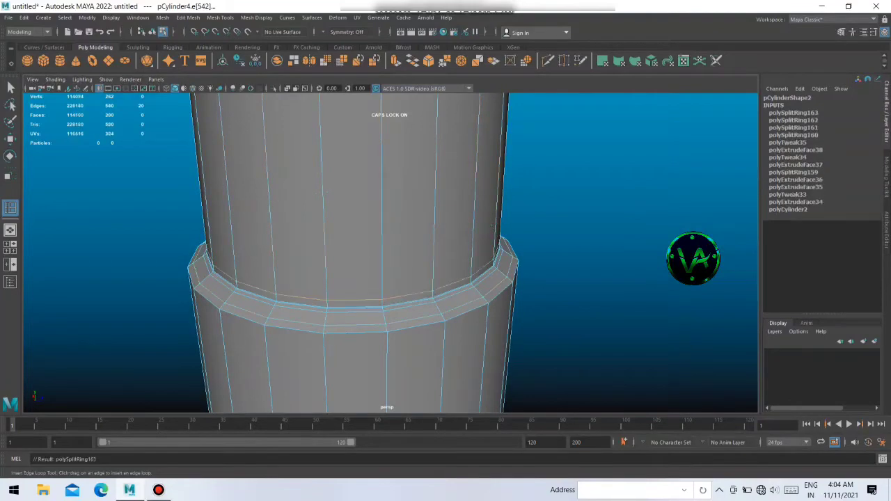
- Add edge loops near the top of the narrow section and around the flared collar
{"action": "scroll", "coordinate": [376, 251], "scroll_direction": "down", "scroll_amount": 3}
{"action": "left_click", "coordinate": [366, 147]}
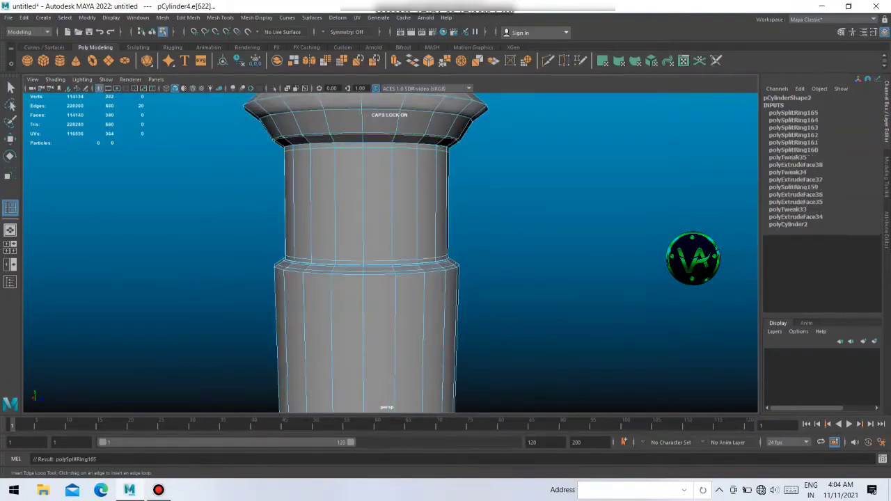
{"action": "scroll", "coordinate": [348, 251], "scroll_direction": "up", "scroll_amount": 3}
{"action": "left_click", "coordinate": [327, 299]}
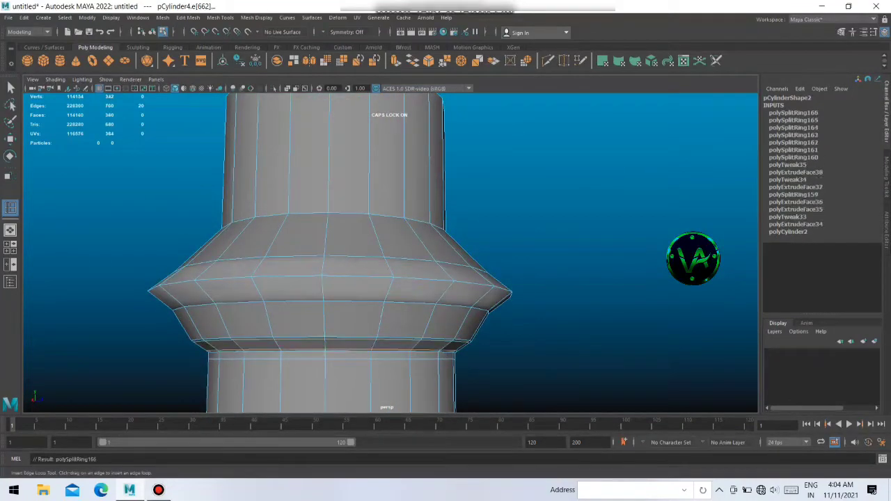
{"action": "left_click", "coordinate": [327, 304]}
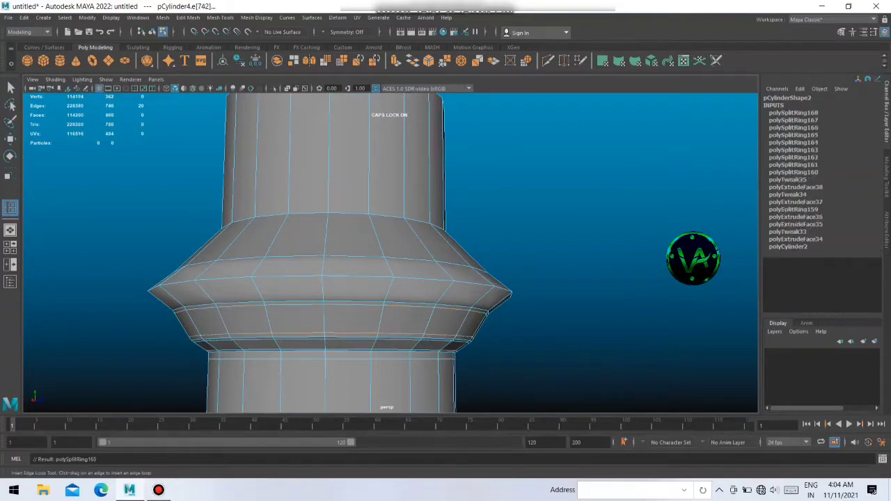
{"action": "left_click", "coordinate": [327, 303]}
{"action": "left_click", "coordinate": [328, 308]}
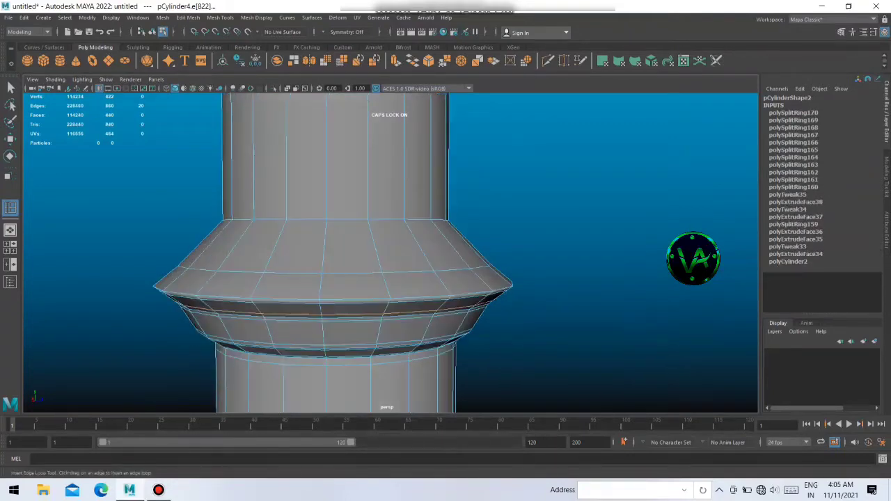
{"action": "left_click", "coordinate": [327, 272]}
{"action": "left_click", "coordinate": [327, 289]}
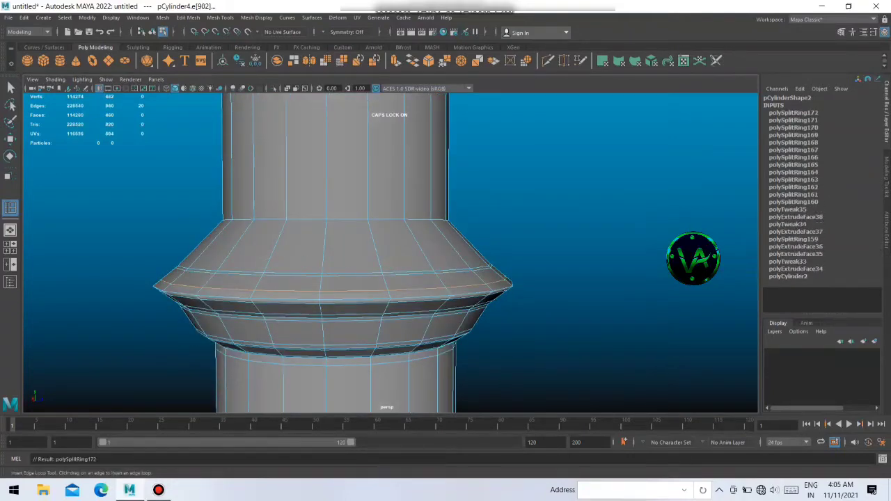
{"action": "left_click", "coordinate": [328, 296]}
{"action": "left_click", "coordinate": [327, 282]}
- Add edge loops where the shaft meets the flare and higher up the cylinder
{"action": "scroll", "coordinate": [369, 279], "scroll_direction": "down", "scroll_amount": 5}
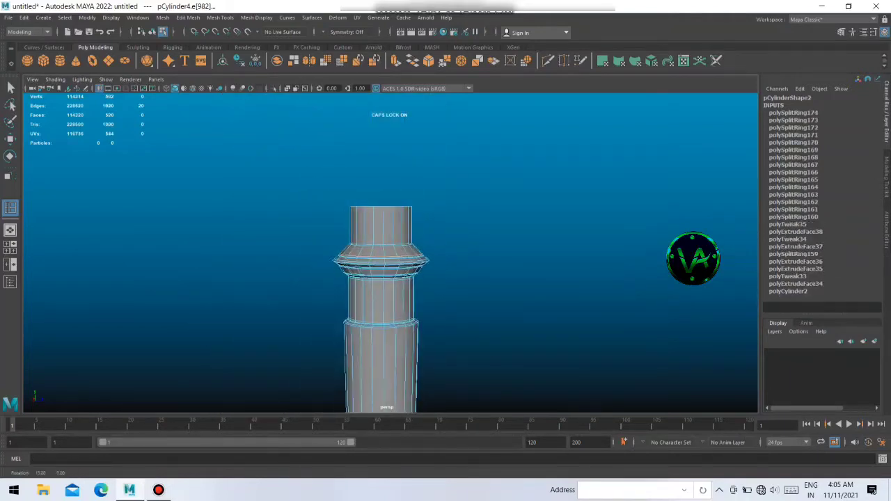
{"action": "scroll", "coordinate": [369, 278], "scroll_direction": "up", "scroll_amount": 3}
{"action": "scroll", "coordinate": [369, 279], "scroll_direction": "up", "scroll_amount": 2}
{"action": "left_click", "coordinate": [327, 235]}
{"action": "scroll", "coordinate": [342, 278], "scroll_direction": "up", "scroll_amount": 2}
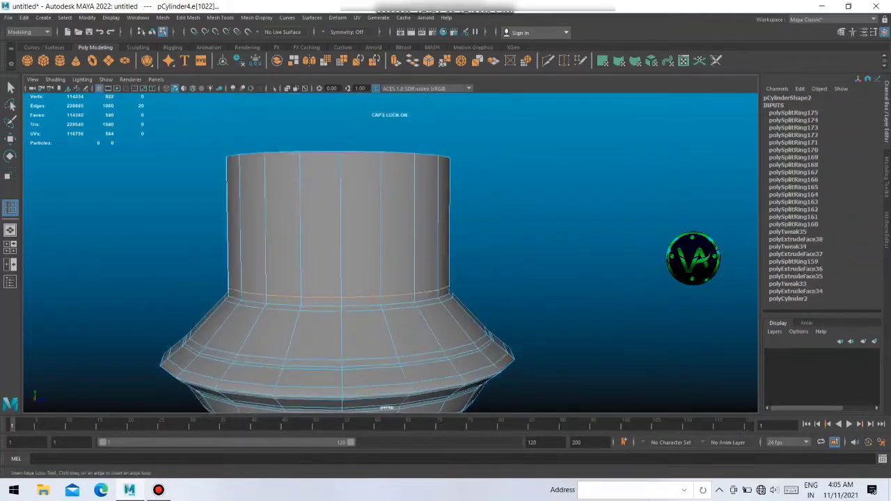
{"action": "left_click", "coordinate": [327, 264]}
{"action": "scroll", "coordinate": [369, 279], "scroll_direction": "down", "scroll_amount": 5}
{"action": "scroll", "coordinate": [369, 313], "scroll_direction": "up", "scroll_amount": 2}
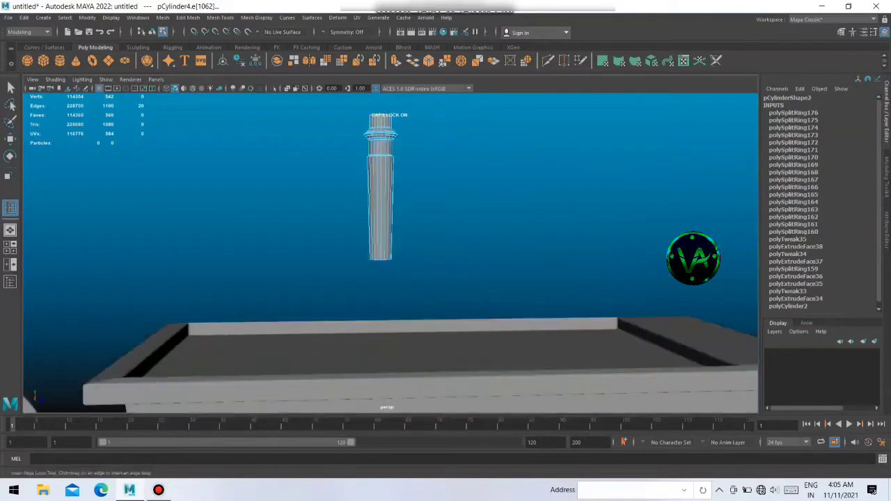
{"action": "scroll", "coordinate": [369, 278], "scroll_direction": "up", "scroll_amount": 2}
{"action": "left_click", "coordinate": [327, 209]}
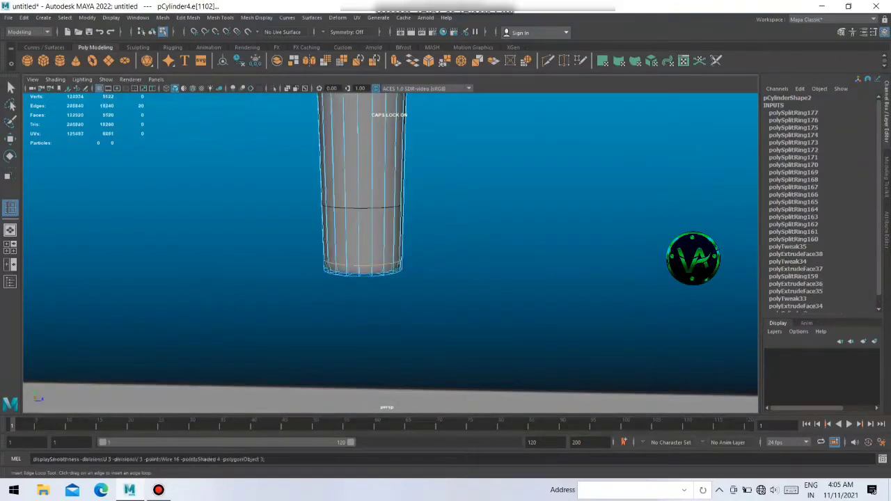
- Reselect the post cylinder and check an edge loop on the lower shaft, then deselect it
{"action": "right_click", "coordinate": [358, 192]}
{"action": "scroll", "coordinate": [370, 244], "scroll_direction": "down", "scroll_amount": 3}
{"action": "scroll", "coordinate": [369, 244], "scroll_direction": "down", "scroll_amount": 3}
{"action": "scroll", "coordinate": [372, 279], "scroll_direction": "up", "scroll_amount": 5}
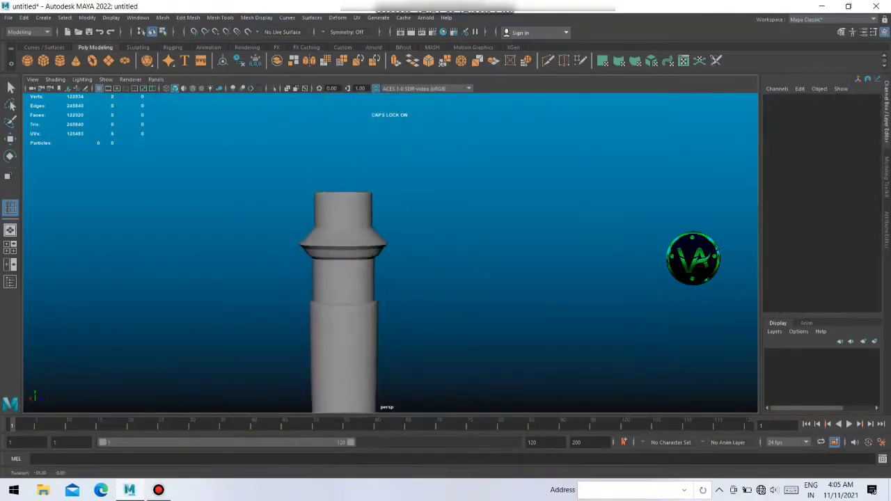
{"action": "scroll", "coordinate": [372, 278], "scroll_direction": "up", "scroll_amount": 2}
{"action": "left_click", "coordinate": [373, 279]}
{"action": "scroll", "coordinate": [372, 279], "scroll_direction": "down", "scroll_amount": 3}
{"action": "scroll", "coordinate": [373, 278], "scroll_direction": "down", "scroll_amount": 2}
{"action": "scroll", "coordinate": [382, 292], "scroll_direction": "up", "scroll_amount": 2}
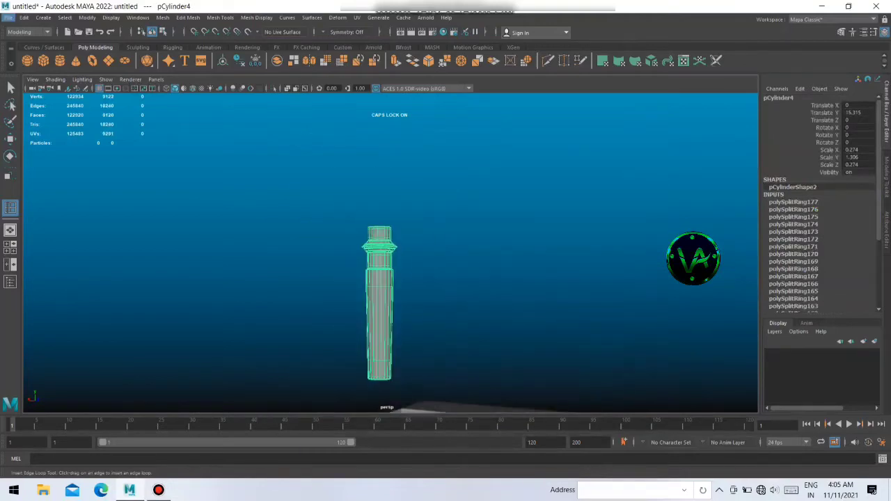
{"action": "double_click", "coordinate": [379, 320]}
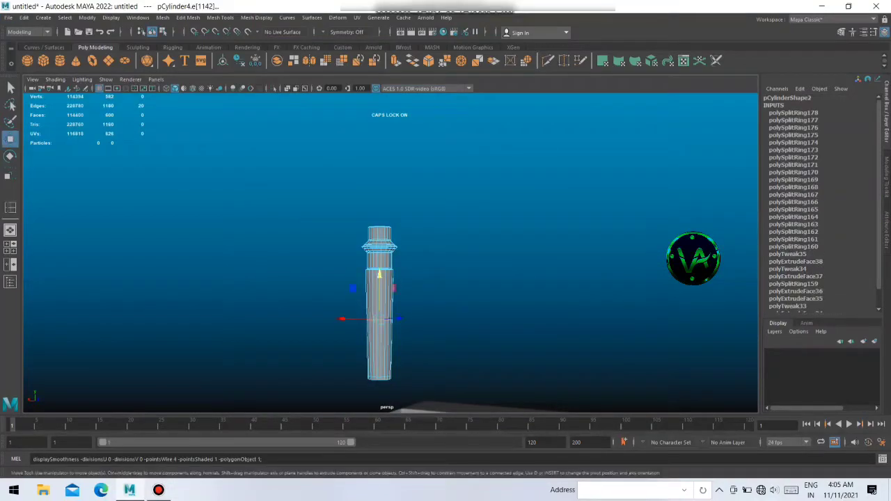
{"action": "scroll", "coordinate": [397, 281], "scroll_direction": "up", "scroll_amount": 2}
{"action": "left_click", "coordinate": [397, 281]}
- Add one more edge loop low on the narrow shaft via the marking menu
{"action": "scroll", "coordinate": [396, 281], "scroll_direction": "up", "scroll_amount": 2}
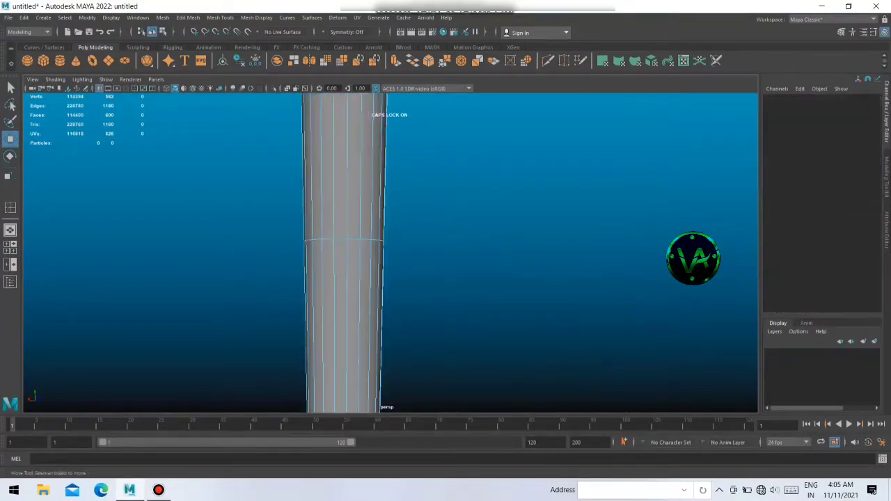
{"action": "scroll", "coordinate": [397, 280], "scroll_direction": "up", "scroll_amount": 3}
{"action": "right_click", "coordinate": [324, 245], "text": "shift"}
{"action": "mouse_move", "coordinate": [324, 245]}
{"action": "right_mouse_down"}
{"action": "mouse_move", "coordinate": [348, 221]}
{"action": "mouse_move", "coordinate": [266, 258]}
{"action": "right_mouse_up"}
{"action": "right_click", "coordinate": [323, 245], "text": "shift"}
{"action": "left_click", "coordinate": [266, 254]}
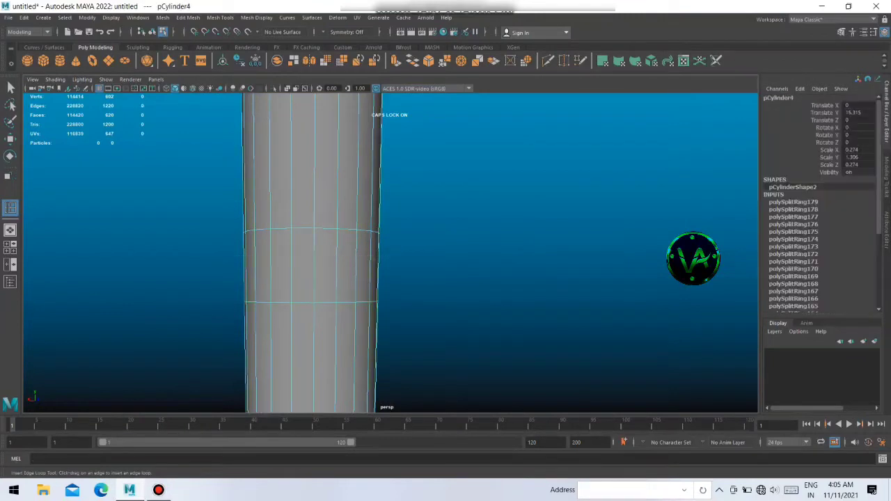
- Select the face ring between the two lower loops and scale it outward into a bulge
{"action": "right_click_drag", "start_coordinate": [318, 235], "coordinate": [318, 261]}
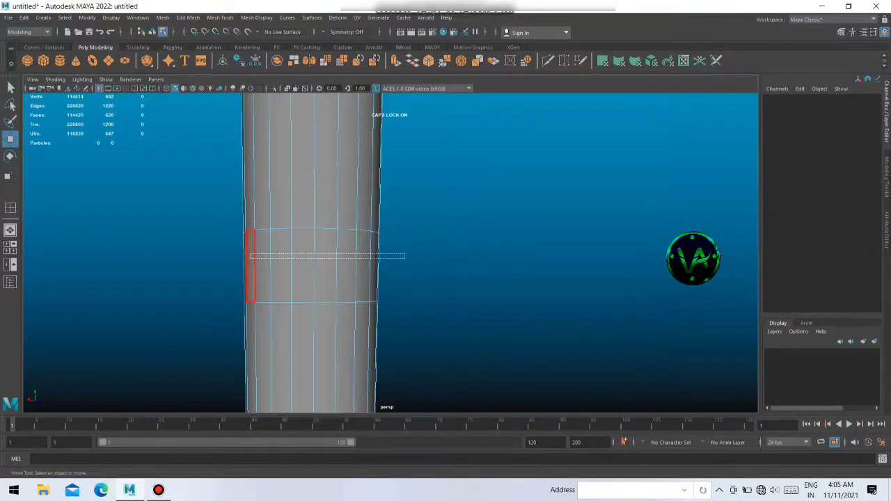
{"action": "double_click", "coordinate": [250, 270]}
{"action": "key", "text": "r"}
{"action": "scroll", "coordinate": [312, 265], "scroll_direction": "down", "scroll_amount": 2}
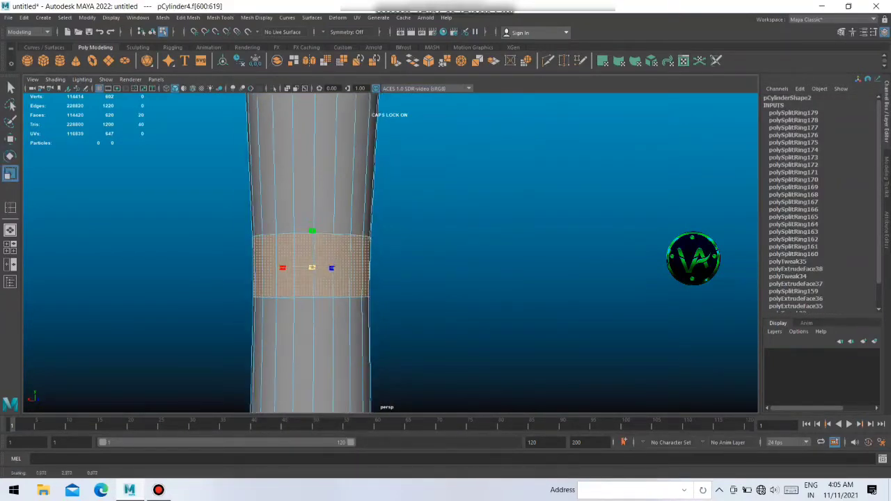
{"action": "left_click_drag", "start_coordinate": [309, 265], "coordinate": [334, 264]}
{"action": "scroll", "coordinate": [356, 264], "scroll_direction": "down", "scroll_amount": 2}
{"action": "scroll", "coordinate": [376, 258], "scroll_direction": "down", "scroll_amount": 2}
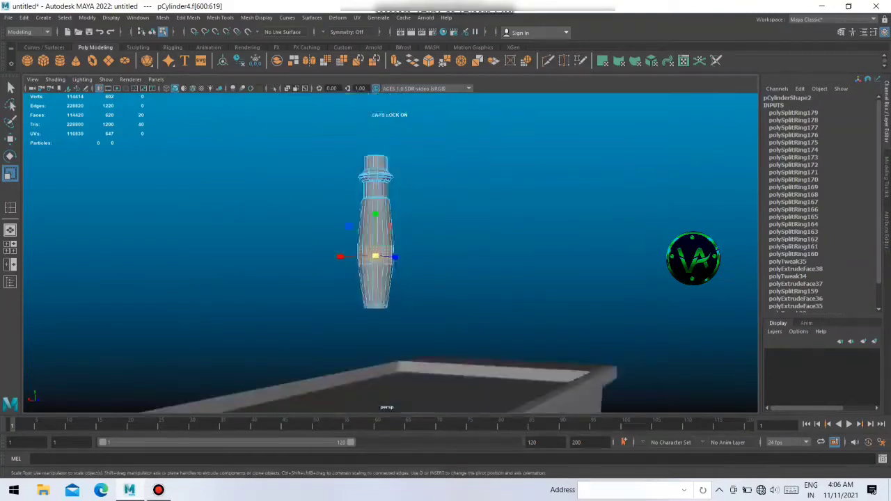
{"action": "scroll", "coordinate": [376, 258], "scroll_direction": "up", "scroll_amount": 2}
{"action": "scroll", "coordinate": [376, 258], "scroll_direction": "up", "scroll_amount": 2}
{"action": "scroll", "coordinate": [376, 258], "scroll_direction": "up", "scroll_amount": 2}
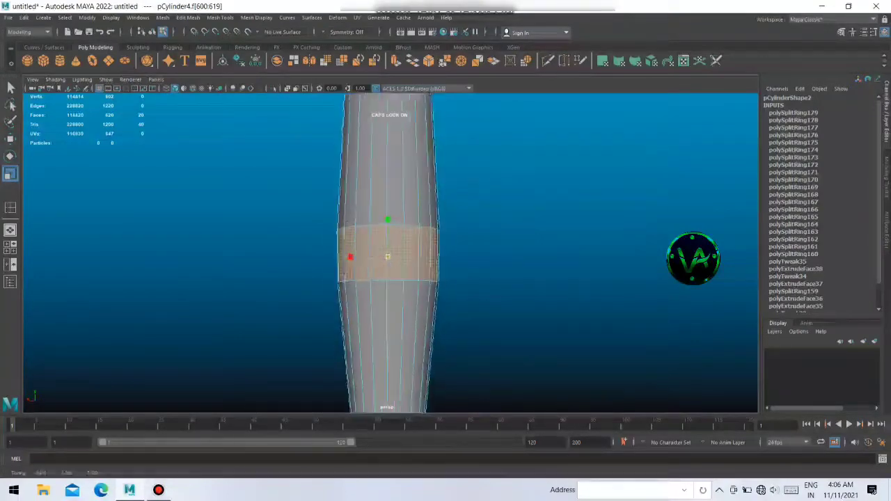
{"action": "left_click_drag", "start_coordinate": [388, 256], "coordinate": [388, 236]}
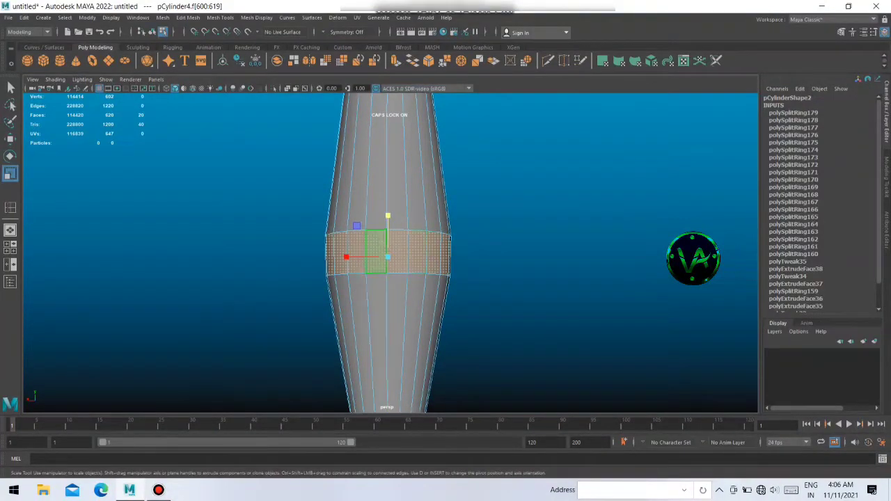
- Extrude the bulged face ring, then orbit underneath and select a bottom cap face
{"action": "key", "text": "ctrl+e"}
{"action": "scroll", "coordinate": [387, 258], "scroll_direction": "up", "scroll_amount": 1}
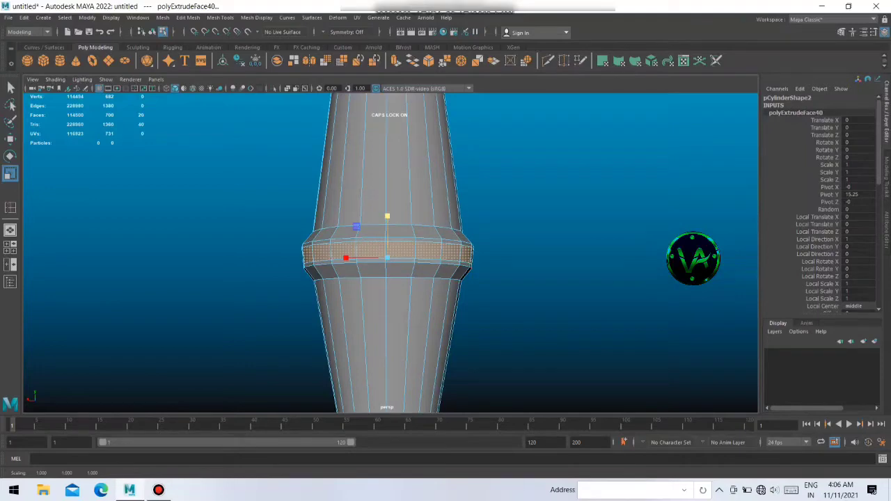
{"action": "left_click_drag", "start_coordinate": [390, 251], "coordinate": [487, 209], "text": "alt"}
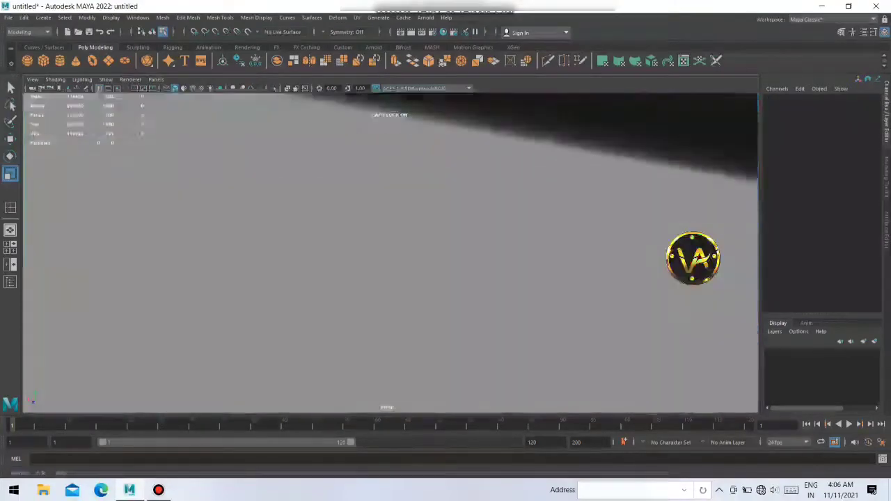
{"action": "left_click_drag", "start_coordinate": [390, 251], "coordinate": [363, 223], "text": "alt"}
{"action": "left_click", "coordinate": [333, 209]}
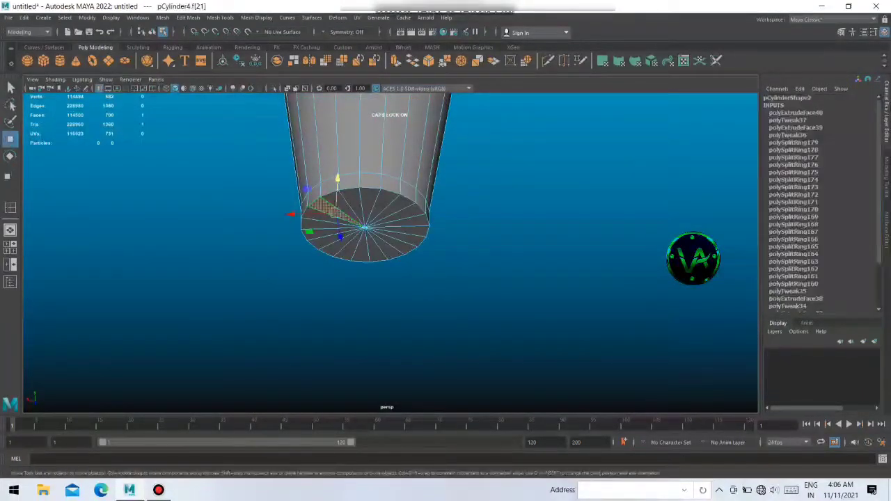
{"action": "scroll", "coordinate": [390, 252], "scroll_direction": "up", "scroll_amount": 1}
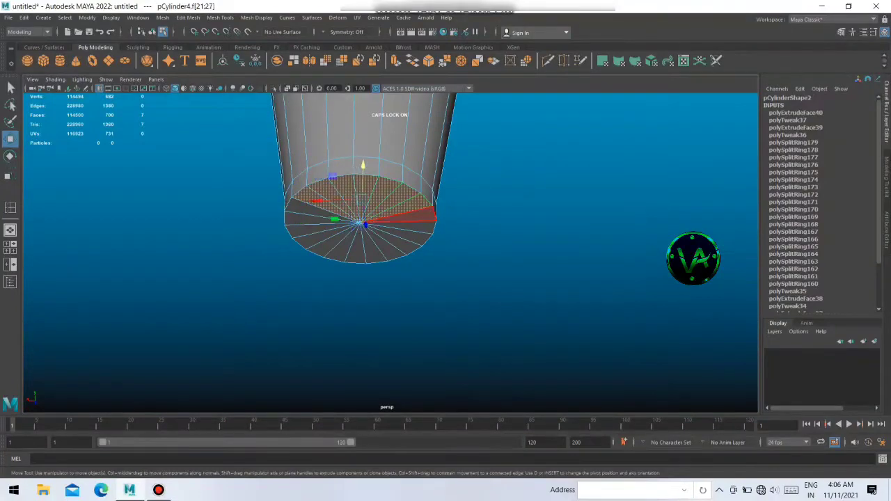
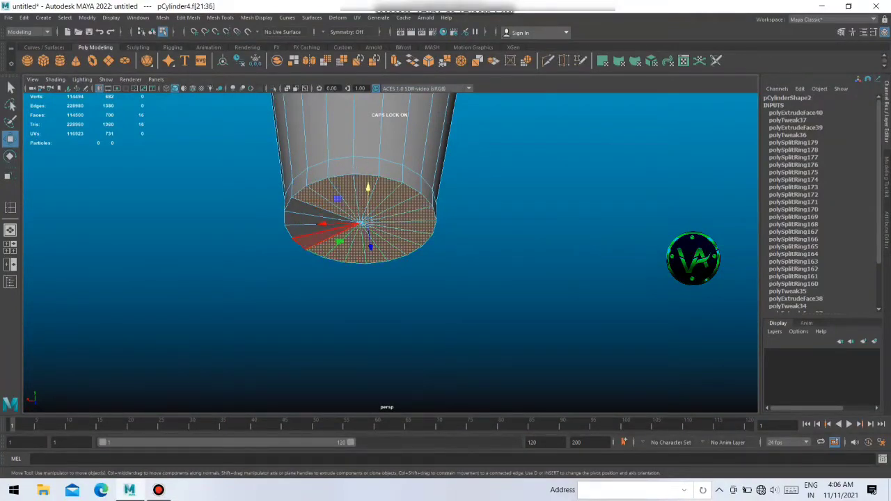
- Extrude the column's bottom cap downward to lengthen the turned post
{"action": "key", "text": "ctrl+e"}
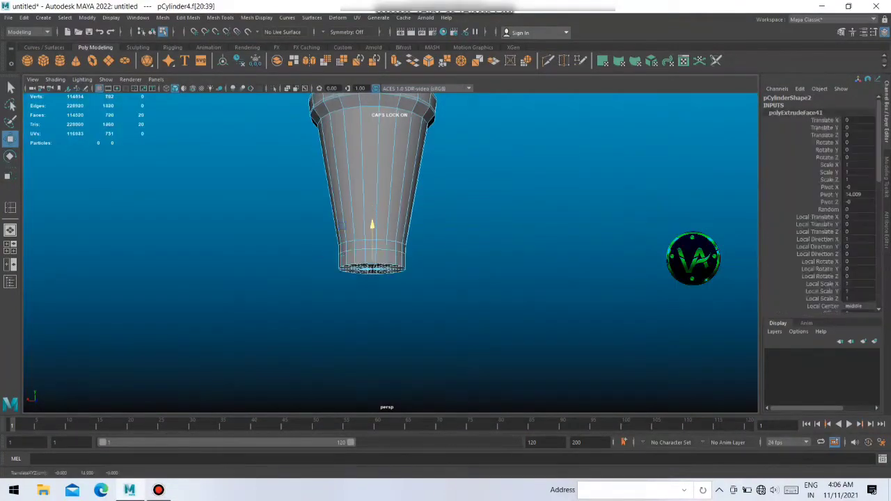
{"action": "left_click_drag", "start_coordinate": [372, 259], "coordinate": [371, 402]}
{"action": "scroll", "coordinate": [390, 279], "scroll_direction": "down", "scroll_amount": 5}
{"action": "left_click_drag", "start_coordinate": [390, 279], "coordinate": [460, 264], "text": "alt"}
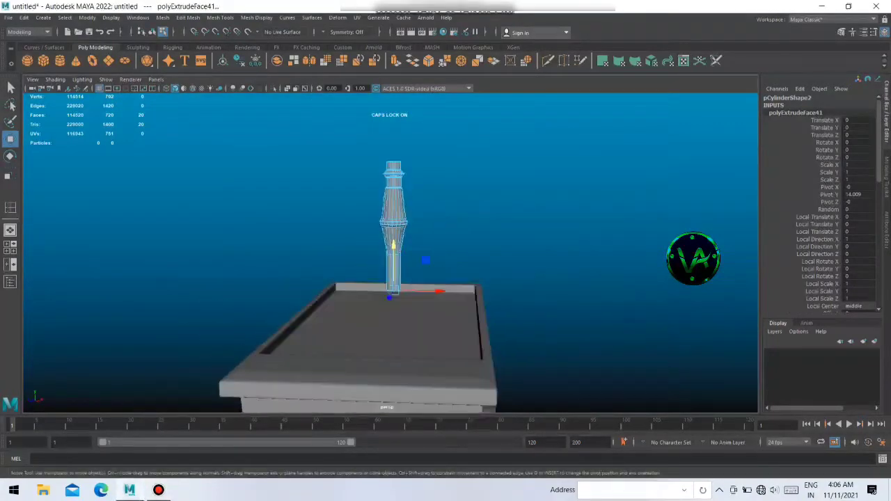
{"action": "left_click_drag", "start_coordinate": [390, 279], "coordinate": [334, 271], "text": "alt"}
{"action": "right_click_drag", "start_coordinate": [385, 201], "coordinate": [431, 186]}
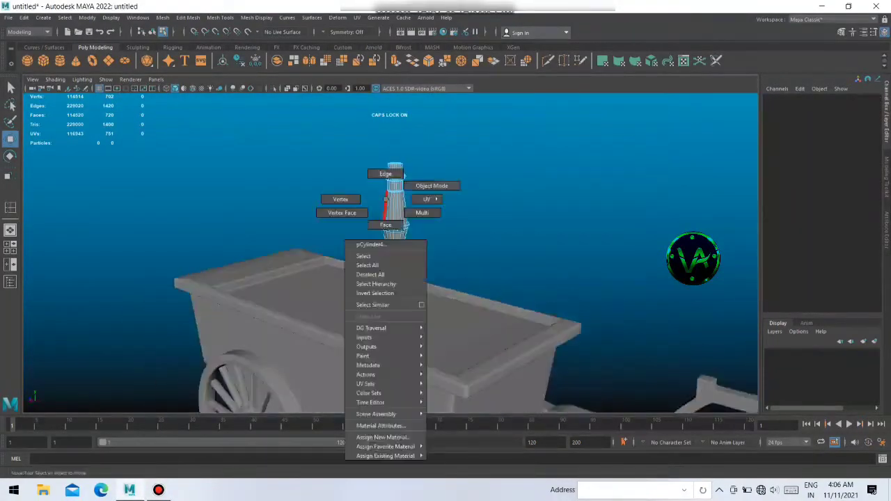
{"action": "left_click_drag", "start_coordinate": [390, 278], "coordinate": [320, 265], "text": "alt"}
{"action": "scroll", "coordinate": [390, 279], "scroll_direction": "up", "scroll_amount": 3}
{"action": "scroll", "coordinate": [390, 278], "scroll_direction": "up", "scroll_amount": 5}
{"action": "scroll", "coordinate": [390, 278], "scroll_direction": "down", "scroll_amount": 3}
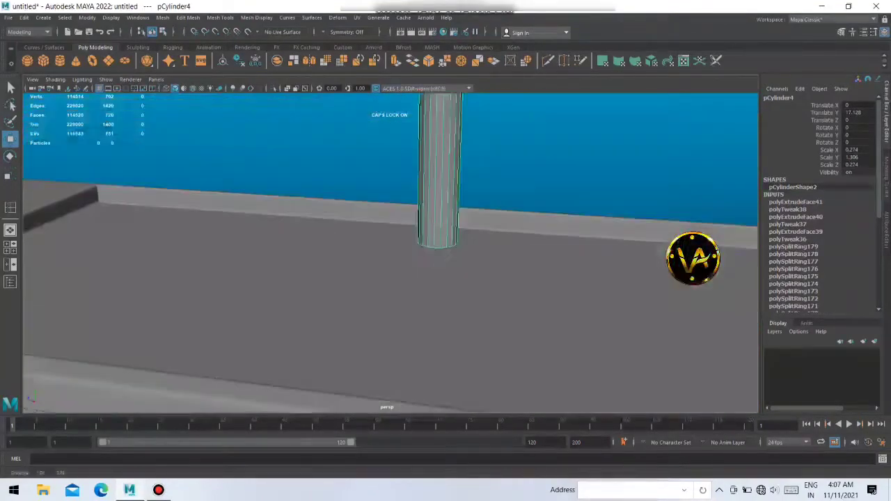
{"action": "left_click_drag", "start_coordinate": [390, 279], "coordinate": [390, 251], "text": "alt"}
{"action": "right_click_drag", "start_coordinate": [444, 314], "coordinate": [459, 362], "text": "shift"}
- Insert five edge loops along the column, including one near the flange
{"action": "left_click", "coordinate": [433, 174]}
{"action": "left_click_drag", "start_coordinate": [390, 279], "coordinate": [390, 209], "text": "alt"}
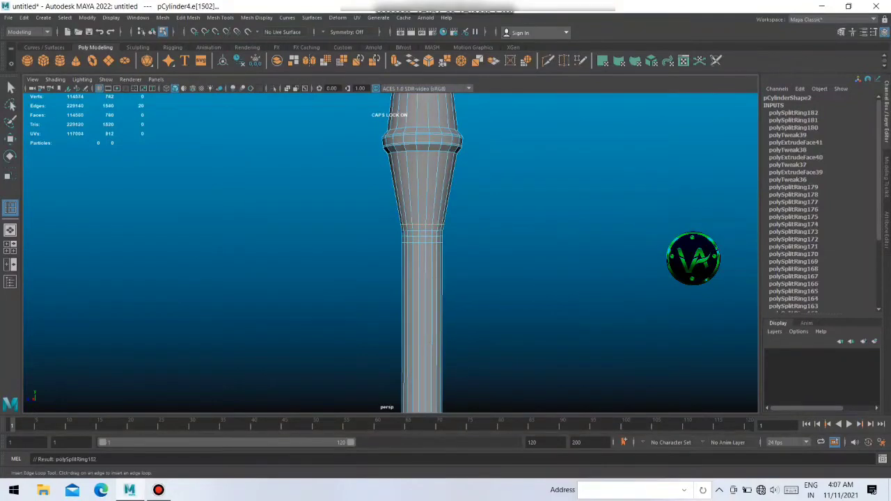
{"action": "left_click", "coordinate": [422, 149]}
{"action": "left_click_drag", "start_coordinate": [390, 279], "coordinate": [390, 268], "text": "alt"}
{"action": "left_click", "coordinate": [422, 171]}
{"action": "scroll", "coordinate": [390, 250], "scroll_direction": "down", "scroll_amount": 3}
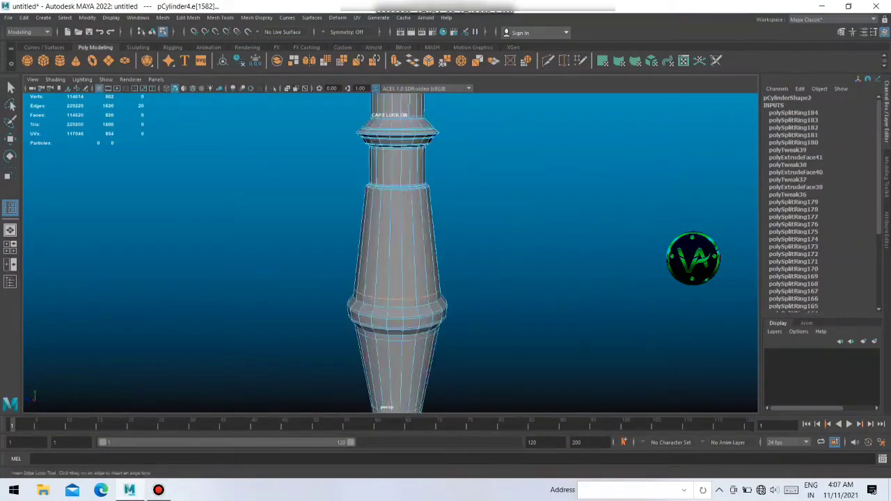
{"action": "scroll", "coordinate": [389, 250], "scroll_direction": "up", "scroll_amount": 3}
{"action": "scroll", "coordinate": [390, 251], "scroll_direction": "up", "scroll_amount": 3}
{"action": "left_click_drag", "start_coordinate": [390, 278], "coordinate": [389, 209], "text": "alt"}
{"action": "left_click", "coordinate": [411, 247]}
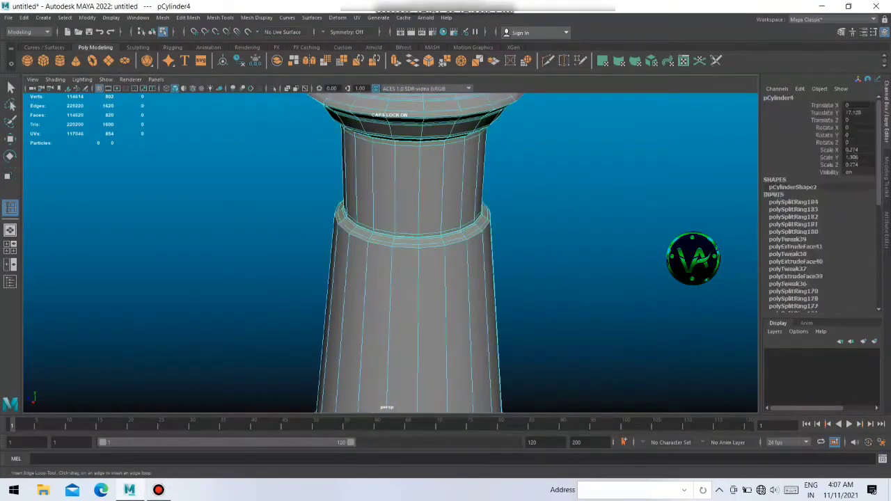
{"action": "scroll", "coordinate": [389, 250], "scroll_direction": "down", "scroll_amount": 3}
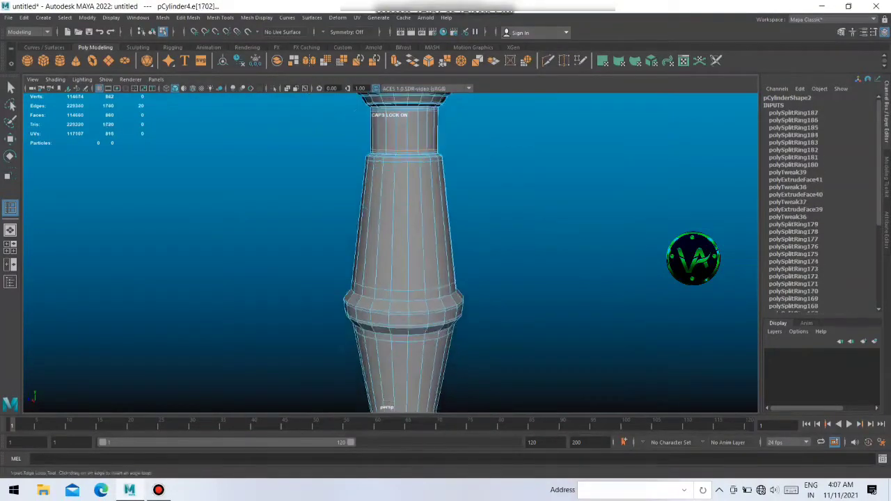
{"action": "scroll", "coordinate": [390, 251], "scroll_direction": "up", "scroll_amount": 4}
{"action": "left_click", "coordinate": [382, 264]}
{"action": "scroll", "coordinate": [390, 251], "scroll_direction": "down", "scroll_amount": 4}
- Return the column to object mode, deselect it, and undo the last selection change
{"action": "right_click_drag", "start_coordinate": [378, 249], "coordinate": [431, 223]}
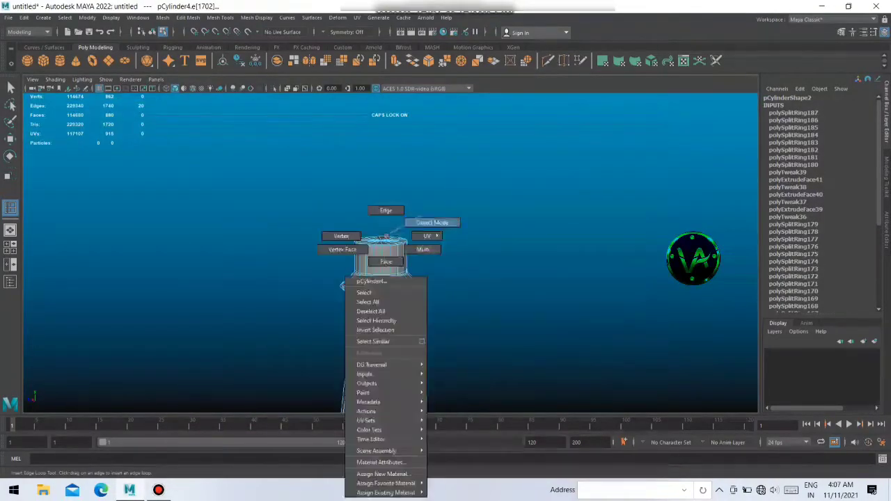
{"action": "left_click", "coordinate": [431, 224]}
{"action": "scroll", "coordinate": [432, 224], "scroll_direction": "down", "scroll_amount": 5}
{"action": "scroll", "coordinate": [390, 279], "scroll_direction": "up", "scroll_amount": 3}
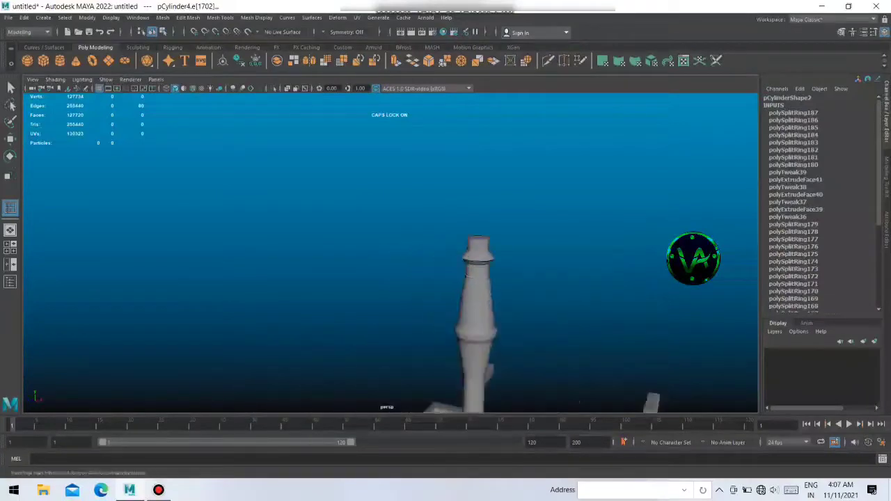
{"action": "mouse_move", "coordinate": [432, 224]}
{"action": "left_mouse_down", "text": "alt"}
{"action": "mouse_move", "coordinate": [432, 181]}
{"action": "mouse_move", "coordinate": [446, 174]}
{"action": "left_mouse_up", "text": "alt"}
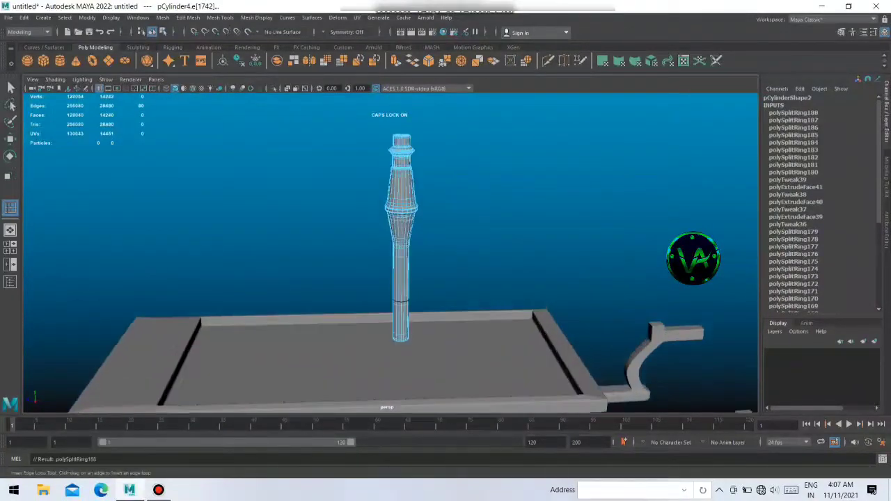
{"action": "scroll", "coordinate": [390, 250], "scroll_direction": "up", "scroll_amount": 3}
{"action": "scroll", "coordinate": [390, 251], "scroll_direction": "up", "scroll_amount": 3}
{"action": "key", "text": "ctrl+z"}
{"action": "scroll", "coordinate": [362, 250], "scroll_direction": "up", "scroll_amount": 2}
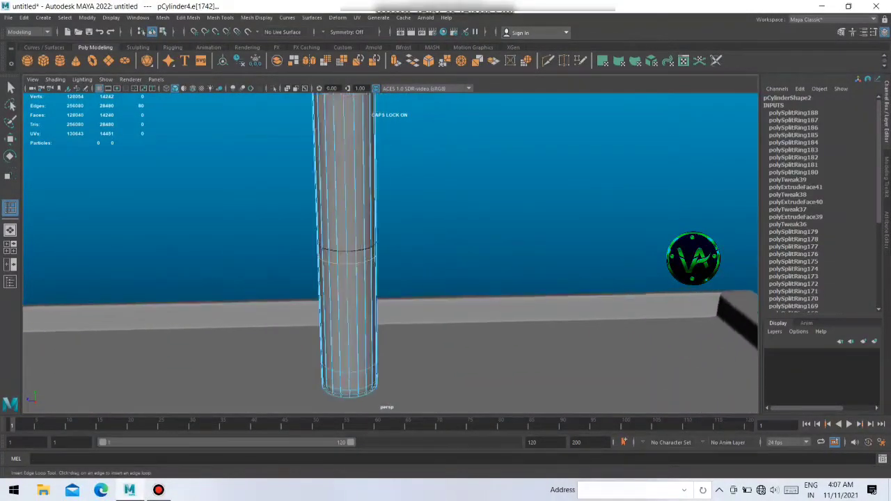
{"action": "scroll", "coordinate": [362, 251], "scroll_direction": "up", "scroll_amount": 2}
- Extrude a band of faces on the lower shaft and scale it outward into a bulging ring
{"action": "right_click_drag", "start_coordinate": [342, 239], "coordinate": [344, 262]}
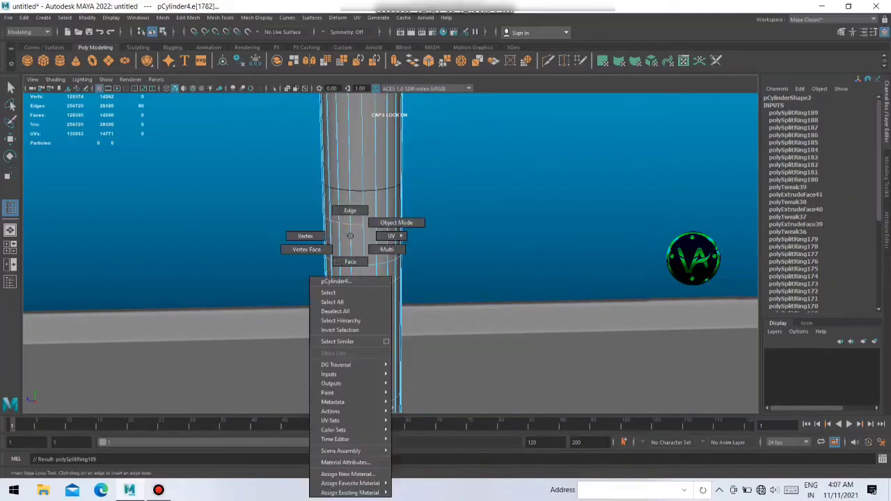
{"action": "left_click_drag", "start_coordinate": [278, 228], "coordinate": [404, 240]}
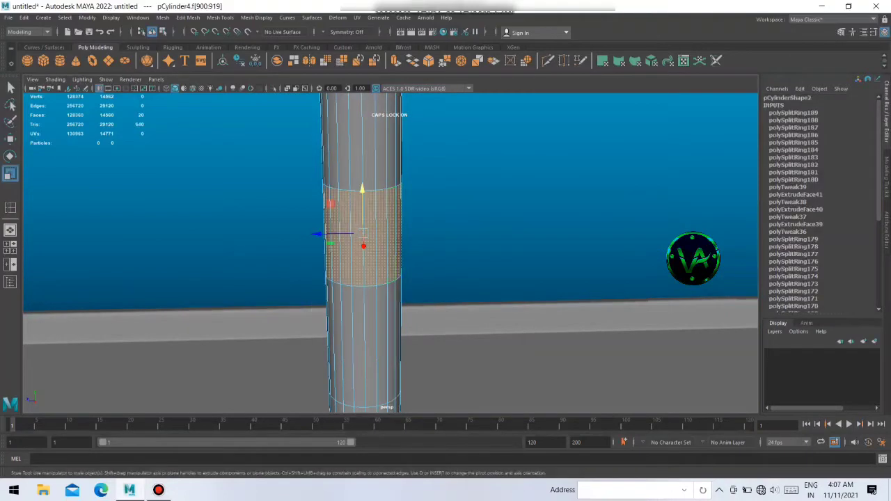
{"action": "key", "text": "ctrl+e"}
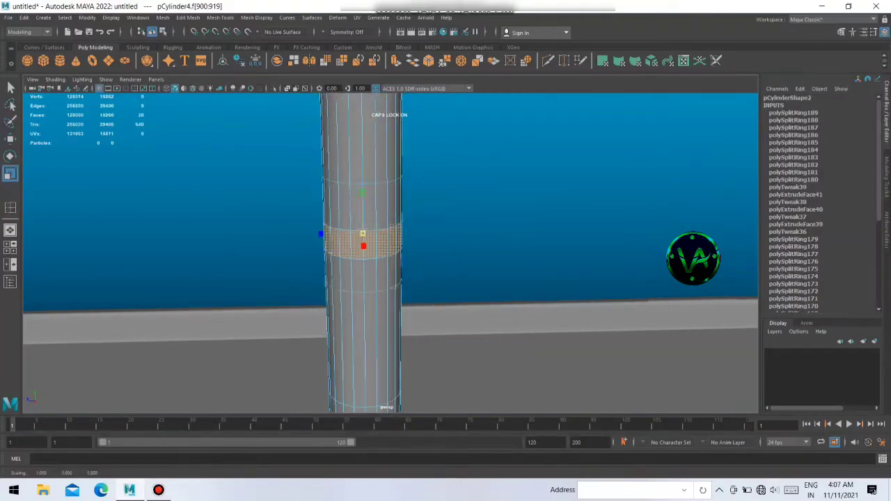
{"action": "left_click_drag", "start_coordinate": [320, 234], "coordinate": [300, 233]}
{"action": "left_click_drag", "start_coordinate": [363, 233], "coordinate": [379, 233]}
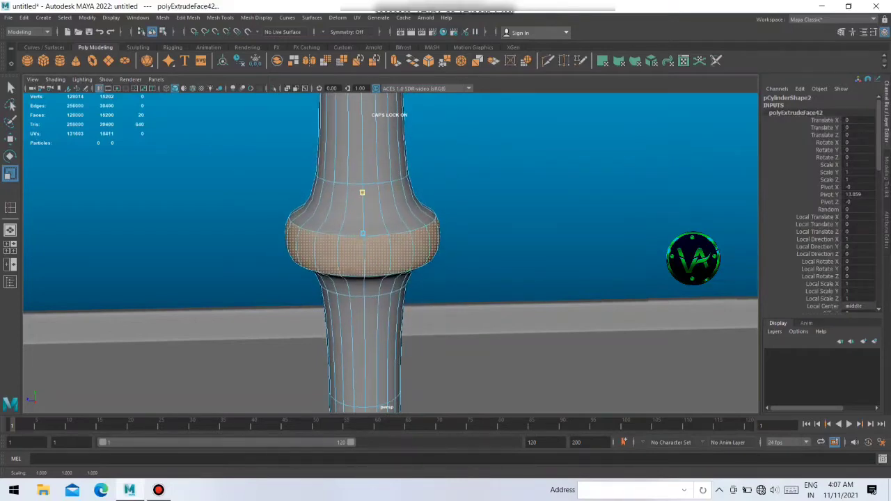
{"action": "scroll", "coordinate": [389, 250], "scroll_direction": "down", "scroll_amount": 6}
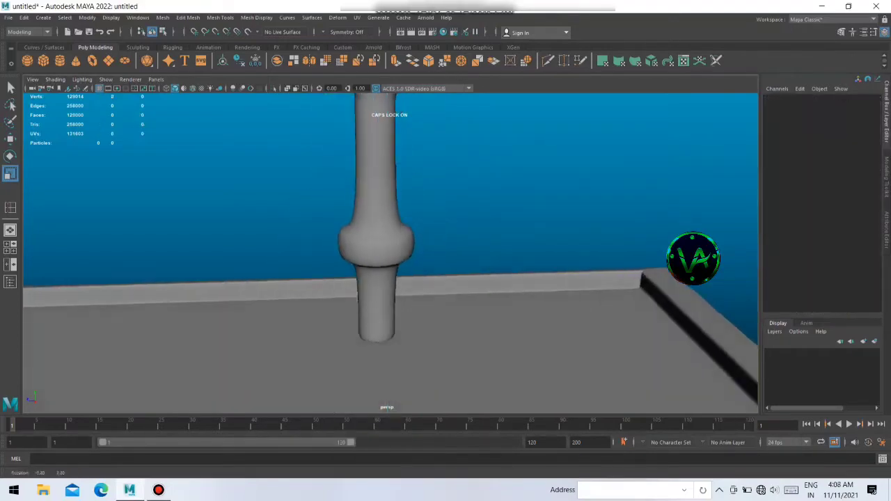
- Move the post along X to the cart's right end
{"action": "mouse_move", "coordinate": [390, 209]}
{"action": "left_mouse_down", "text": "alt"}
{"action": "mouse_move", "coordinate": [390, 278]}
{"action": "mouse_move", "coordinate": [432, 195]}
{"action": "mouse_move", "coordinate": [376, 230]}
{"action": "left_mouse_up", "text": "alt"}
{"action": "left_click", "coordinate": [408, 208]}
{"action": "mouse_move", "coordinate": [437, 179]}
{"action": "left_mouse_down"}
{"action": "mouse_move", "coordinate": [582, 179]}
{"action": "mouse_move", "coordinate": [285, 296]}
{"action": "mouse_move", "coordinate": [411, 251]}
{"action": "left_mouse_up"}
{"action": "left_click", "coordinate": [585, 188]}
{"action": "left_click", "coordinate": [410, 209]}
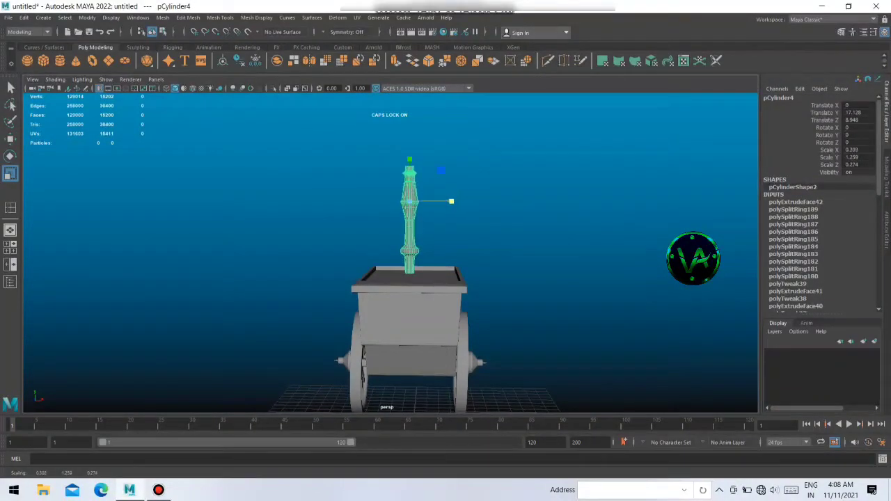
{"action": "mouse_move", "coordinate": [435, 201]}
{"action": "left_mouse_down"}
{"action": "mouse_move", "coordinate": [495, 201]}
{"action": "mouse_move", "coordinate": [390, 222]}
{"action": "left_mouse_up"}
{"action": "left_click", "coordinate": [529, 209]}
{"action": "right_click_drag", "start_coordinate": [390, 223], "coordinate": [487, 237], "text": "alt"}
{"action": "mouse_move", "coordinate": [432, 243]}
{"action": "left_mouse_down", "text": "alt"}
{"action": "mouse_move", "coordinate": [390, 240]}
{"action": "mouse_move", "coordinate": [445, 237]}
{"action": "left_mouse_up", "text": "alt"}
- Scale the post thinner and shorter and lower it onto the cart top
{"action": "left_click", "coordinate": [508, 229]}
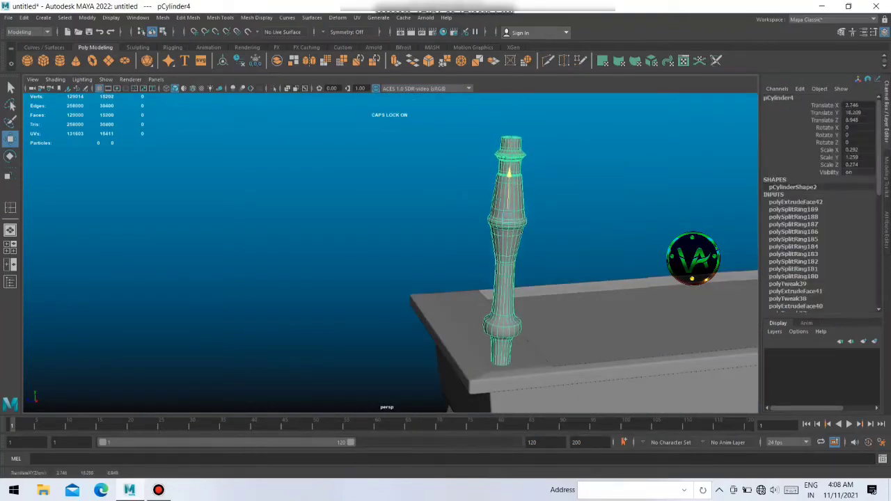
{"action": "left_click", "coordinate": [278, 243]}
{"action": "right_click_drag", "start_coordinate": [418, 244], "coordinate": [348, 230], "text": "alt"}
{"action": "left_click_drag", "start_coordinate": [349, 230], "coordinate": [390, 237], "text": "alt"}
{"action": "right_click_drag", "start_coordinate": [418, 243], "coordinate": [488, 237], "text": "alt"}
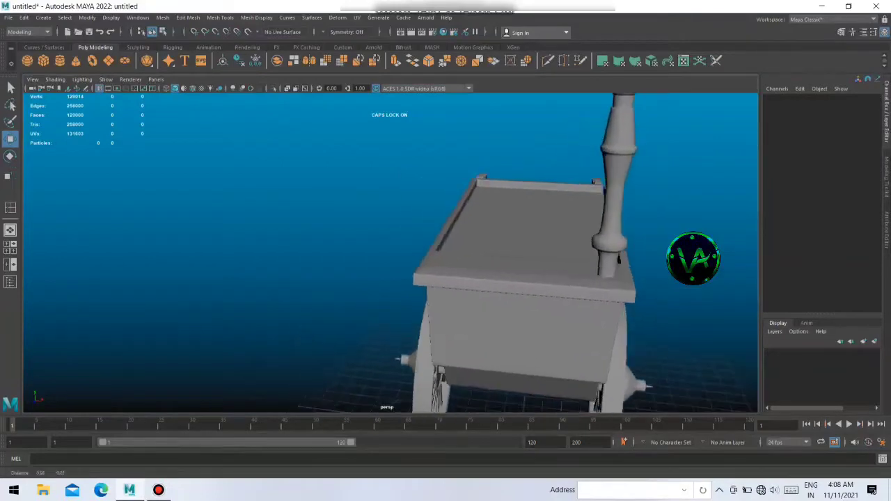
{"action": "left_click_drag", "start_coordinate": [488, 236], "coordinate": [432, 240], "text": "alt"}
{"action": "left_click", "coordinate": [512, 209]}
{"action": "left_click_drag", "start_coordinate": [558, 158], "coordinate": [551, 159]}
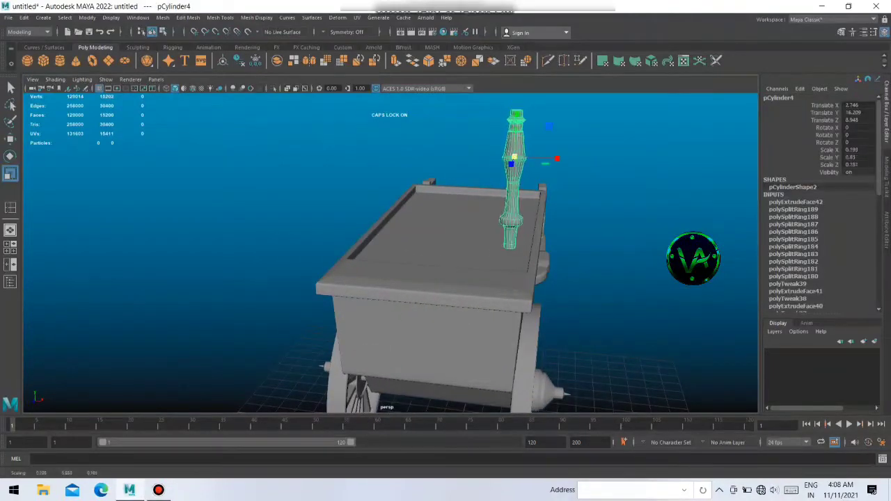
{"action": "left_click_drag", "start_coordinate": [516, 111], "coordinate": [513, 158]}
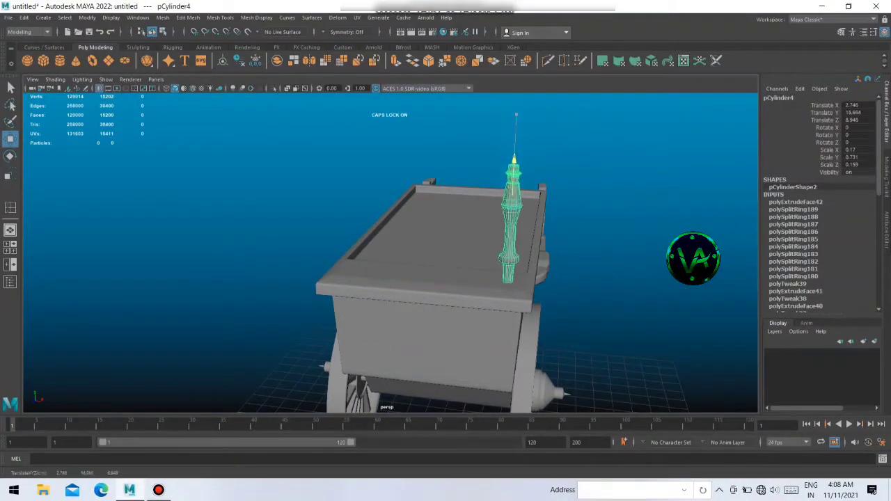
{"action": "left_click", "coordinate": [209, 279]}
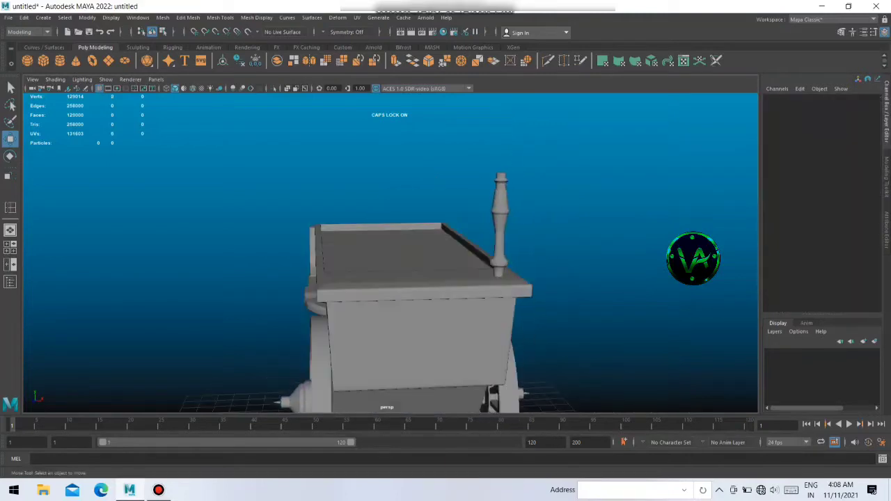
- Fine-tune the post onto the top corner at Translate X 3.089, Y 14.73, Z 6.997
{"action": "left_click_drag", "start_coordinate": [418, 243], "coordinate": [362, 244], "text": "alt"}
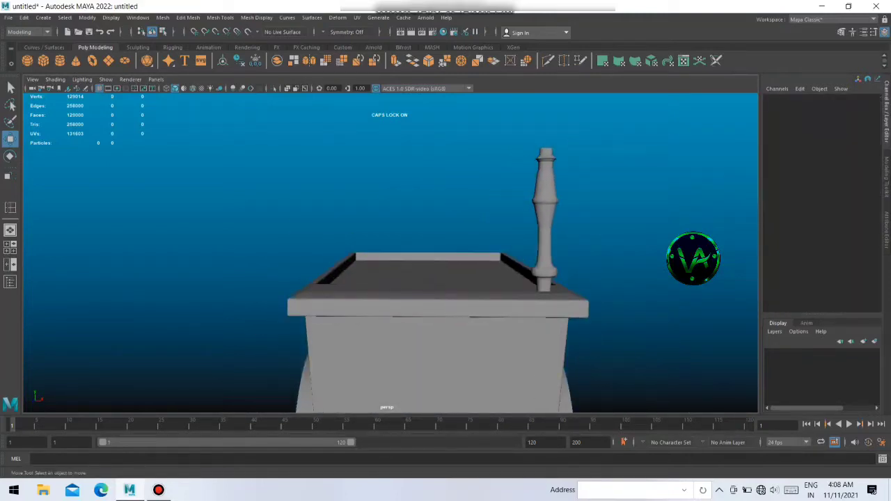
{"action": "left_click", "coordinate": [545, 209]}
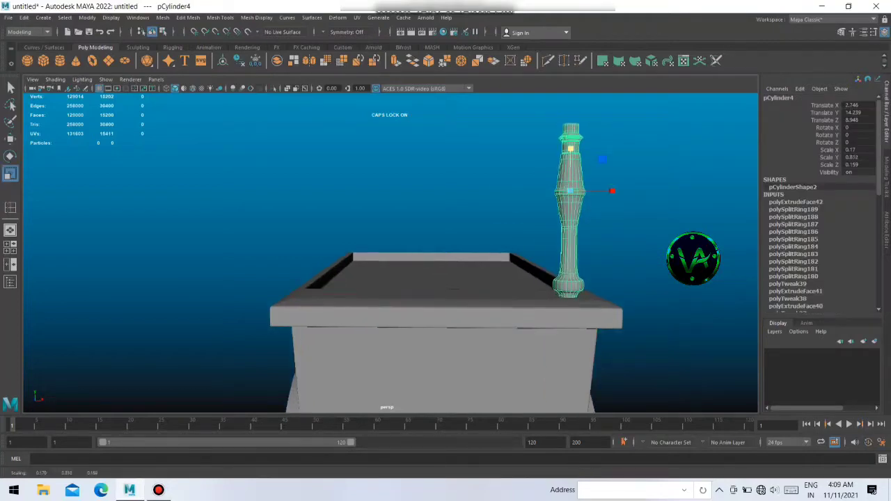
{"action": "left_click_drag", "start_coordinate": [571, 141], "coordinate": [571, 117]}
{"action": "left_click_drag", "start_coordinate": [418, 244], "coordinate": [473, 230], "text": "alt"}
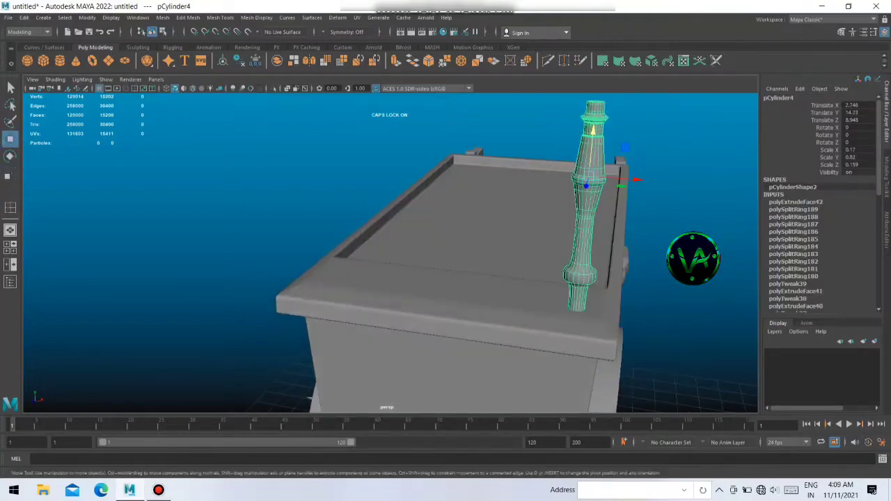
{"action": "left_click_drag", "start_coordinate": [624, 186], "coordinate": [639, 186]}
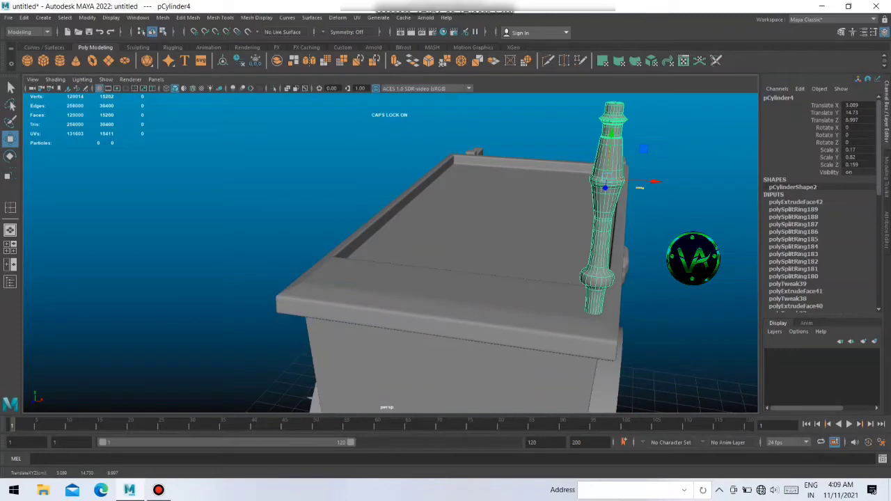
{"action": "left_click", "coordinate": [668, 160]}
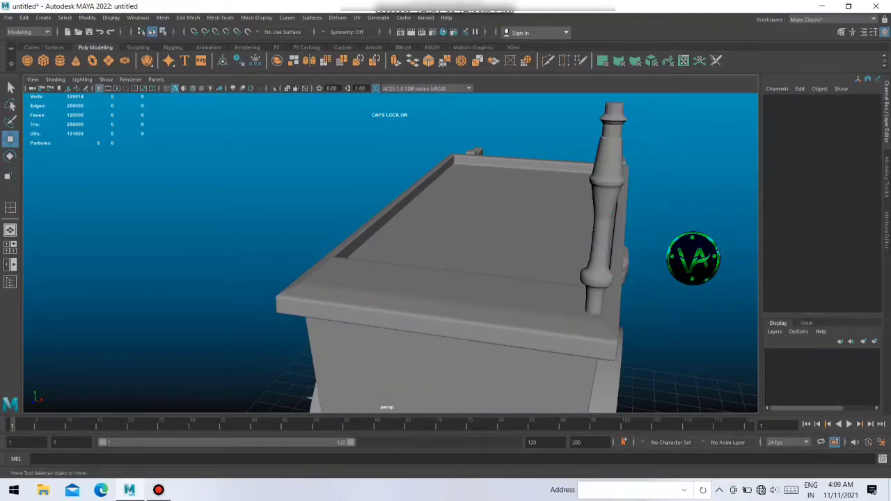
{"action": "left_click_drag", "start_coordinate": [668, 160], "coordinate": [627, 181], "text": "alt"}
{"action": "left_click", "coordinate": [688, 160]}
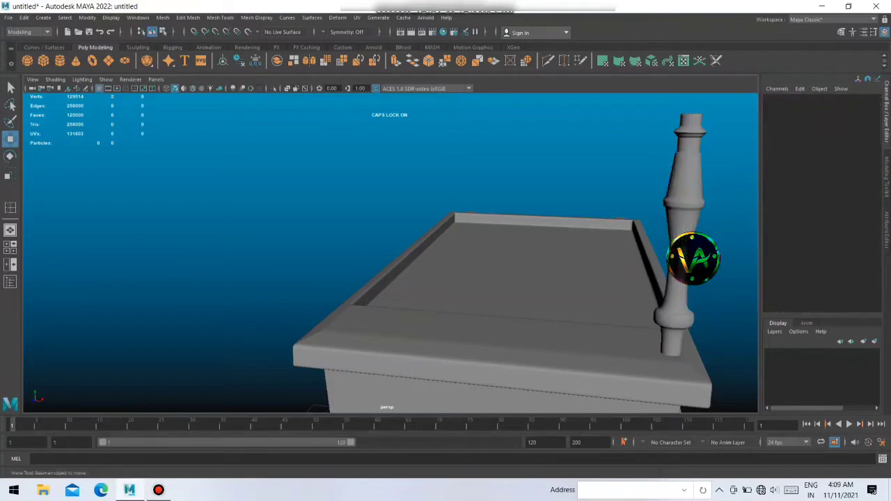
- Slide the copied post toward the other corner and select both posts together
{"action": "left_click_drag", "start_coordinate": [731, 202], "coordinate": [467, 202], "text": "shift"}
{"action": "left_click_drag", "start_coordinate": [487, 279], "coordinate": [446, 278], "text": "alt"}
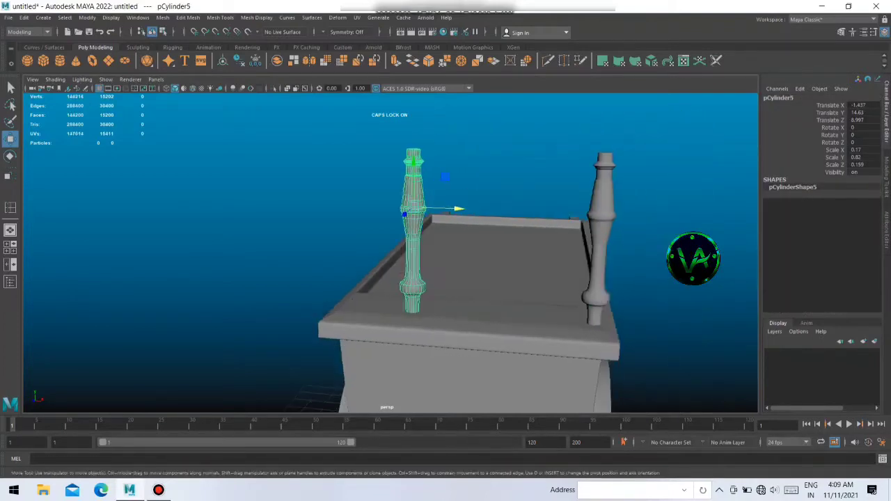
{"action": "left_click_drag", "start_coordinate": [505, 207], "coordinate": [390, 209]}
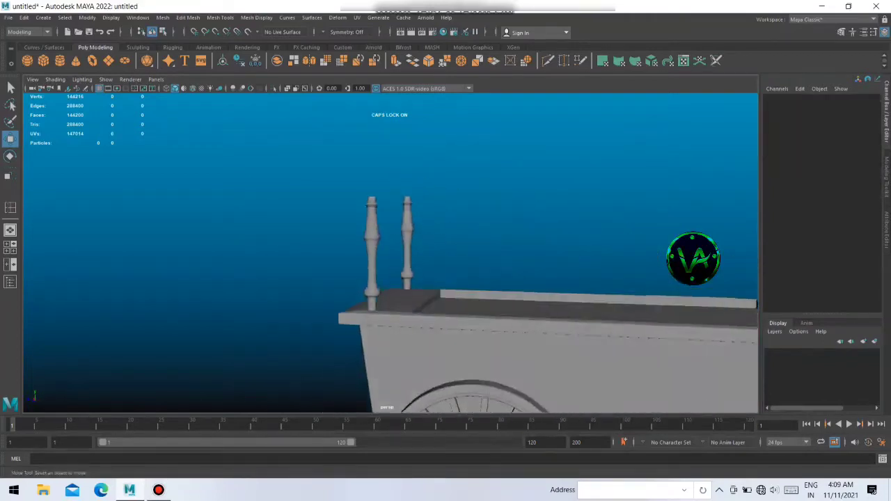
{"action": "left_click", "coordinate": [398, 244], "text": "shift"}
{"action": "left_click_drag", "start_coordinate": [446, 279], "coordinate": [390, 279], "text": "alt"}
- Duplicate the pair of posts and slide the copies to the cart top's far end
{"action": "key", "text": "ctrl+d"}
{"action": "left_click_drag", "start_coordinate": [357, 238], "coordinate": [585, 238]}
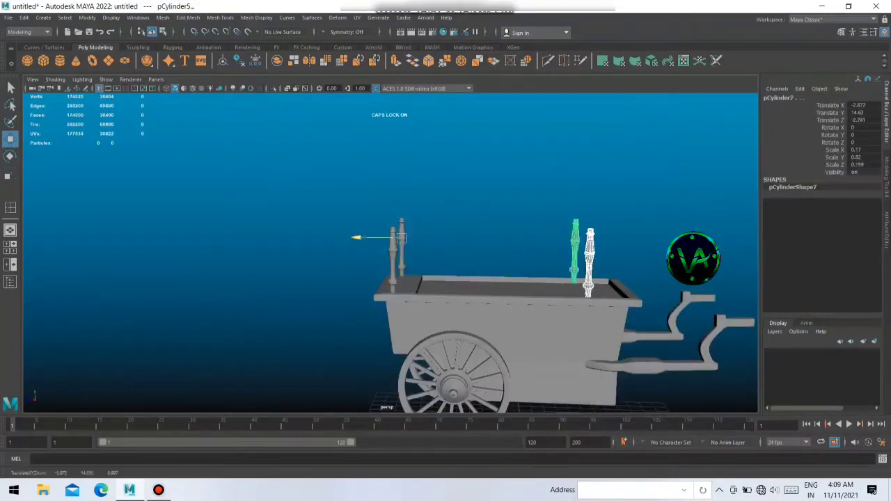
{"action": "left_click_drag", "start_coordinate": [418, 279], "coordinate": [363, 279], "text": "alt"}
{"action": "scroll", "coordinate": [418, 244], "scroll_direction": "up", "scroll_amount": 5}
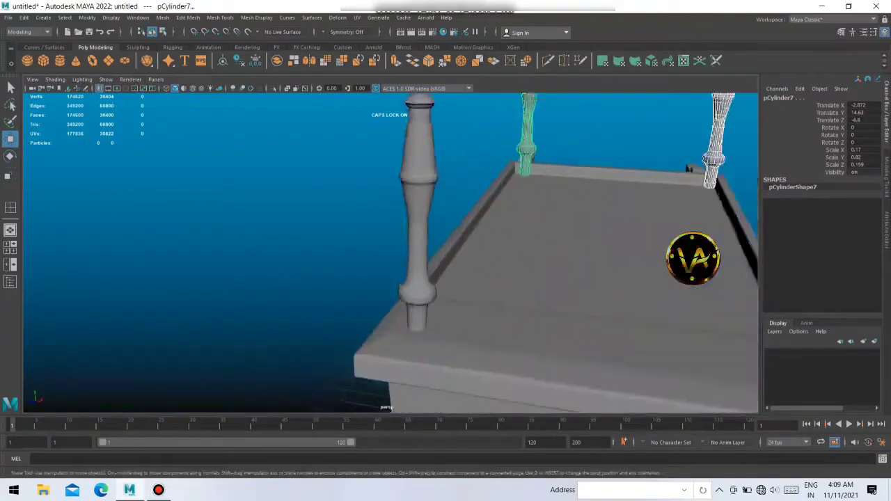
{"action": "scroll", "coordinate": [417, 244], "scroll_direction": "down", "scroll_amount": 3}
{"action": "scroll", "coordinate": [417, 244], "scroll_direction": "down", "scroll_amount": 2}
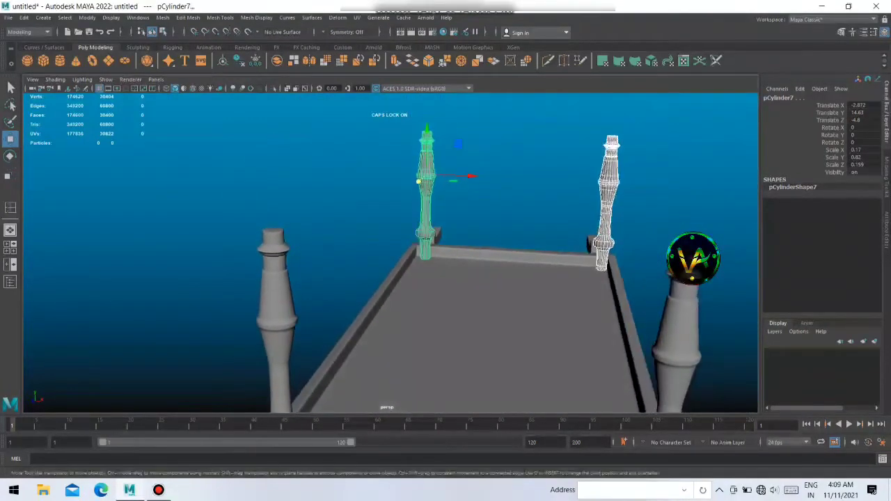
- Deselect the posts, view the cart from a low side angle, and select the cart body
{"action": "left_click", "coordinate": [488, 174]}
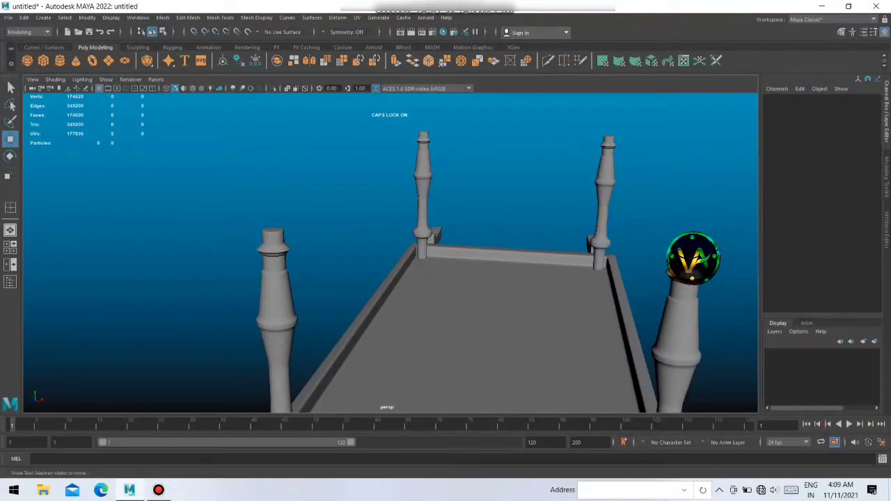
{"action": "left_click_drag", "start_coordinate": [445, 244], "coordinate": [390, 209], "text": "alt"}
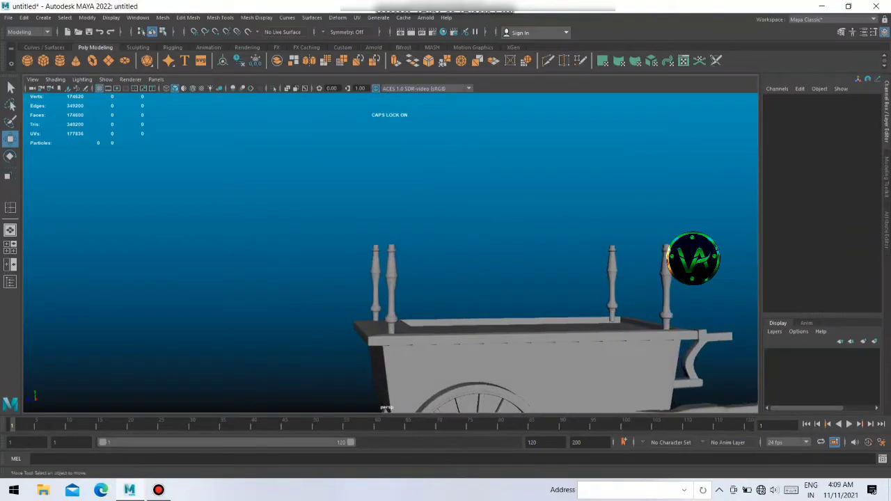
{"action": "scroll", "coordinate": [487, 279], "scroll_direction": "down", "scroll_amount": 3}
{"action": "scroll", "coordinate": [487, 278], "scroll_direction": "up", "scroll_amount": 2}
{"action": "scroll", "coordinate": [487, 279], "scroll_direction": "up", "scroll_amount": 2}
{"action": "scroll", "coordinate": [487, 279], "scroll_direction": "up", "scroll_amount": 3}
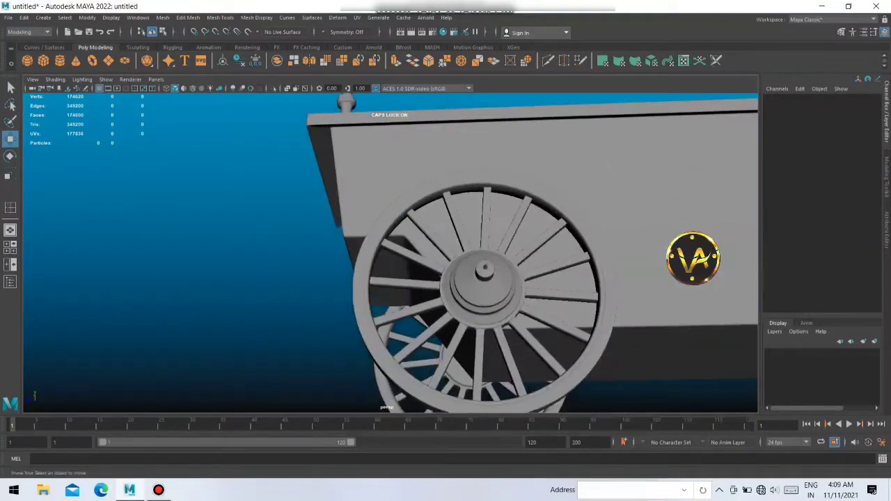
{"action": "left_click", "coordinate": [643, 247]}
{"action": "scroll", "coordinate": [643, 247], "scroll_direction": "down", "scroll_amount": 2}
{"action": "mouse_move", "coordinate": [643, 246]}
{"action": "left_mouse_down", "text": "alt"}
{"action": "mouse_move", "coordinate": [624, 132]}
{"action": "mouse_move", "coordinate": [487, 208]}
{"action": "mouse_move", "coordinate": [362, 237]}
{"action": "mouse_move", "coordinate": [181, 223]}
{"action": "mouse_move", "coordinate": [230, 227]}
{"action": "left_mouse_up", "text": "alt"}
- Select the bottom face strips running around the cart body
{"action": "left_click", "coordinate": [359, 315]}
{"action": "double_click", "coordinate": [390, 338]}
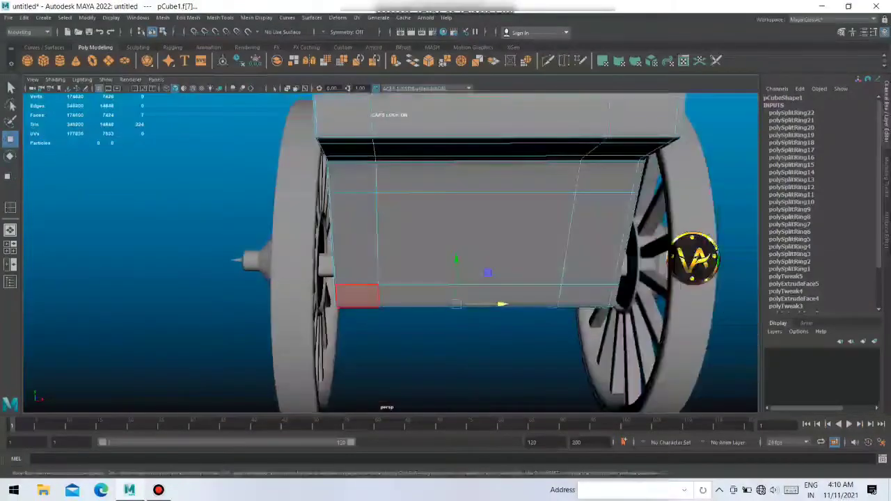
{"action": "double_click", "coordinate": [487, 288]}
{"action": "scroll", "coordinate": [488, 287], "scroll_direction": "up", "scroll_amount": 3}
{"action": "scroll", "coordinate": [488, 288], "scroll_direction": "up", "scroll_amount": 3}
{"action": "scroll", "coordinate": [390, 251], "scroll_direction": "down", "scroll_amount": 3}
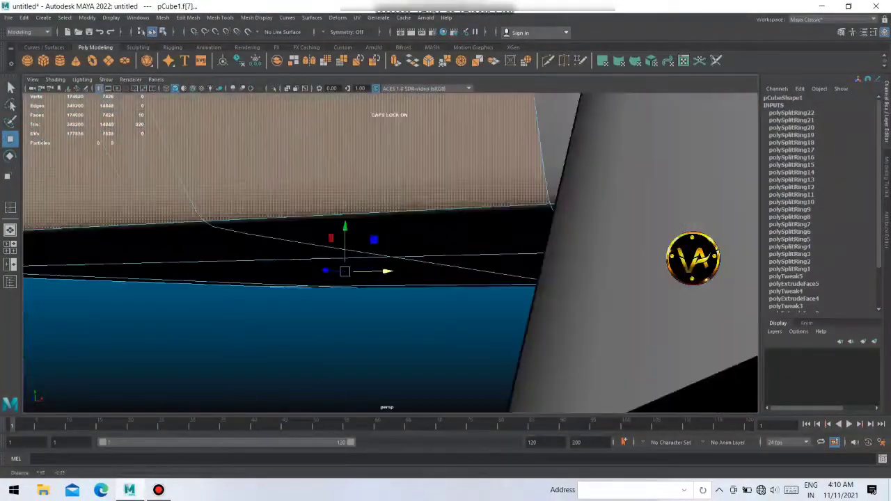
{"action": "left_click_drag", "start_coordinate": [390, 251], "coordinate": [474, 258], "text": "alt"}
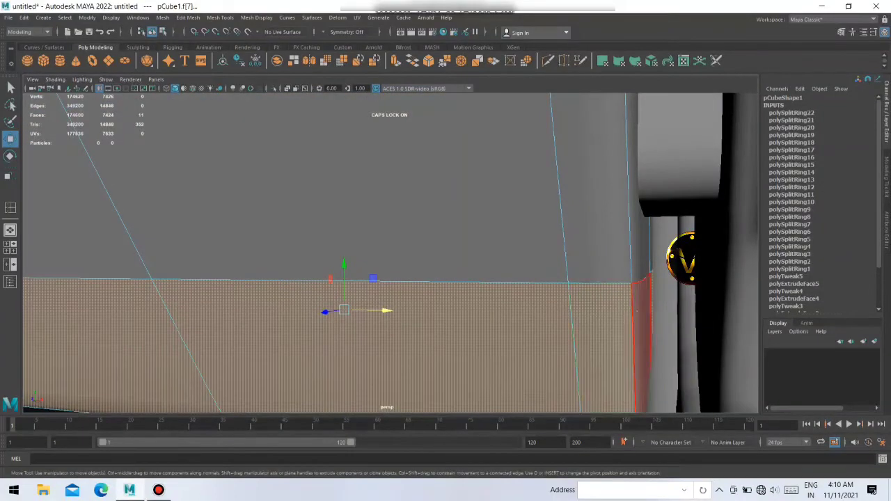
{"action": "scroll", "coordinate": [390, 250], "scroll_direction": "down", "scroll_amount": 3}
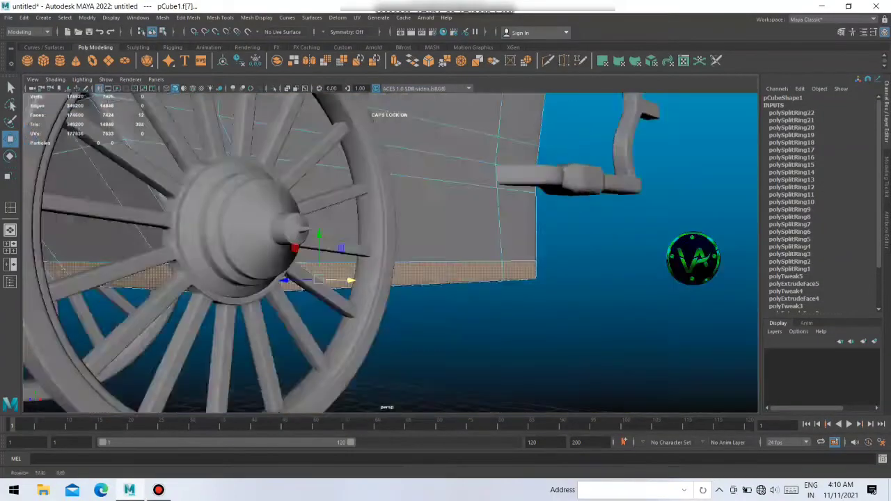
{"action": "left_click_drag", "start_coordinate": [390, 250], "coordinate": [473, 237], "text": "alt"}
{"action": "scroll", "coordinate": [390, 250], "scroll_direction": "up", "scroll_amount": 3}
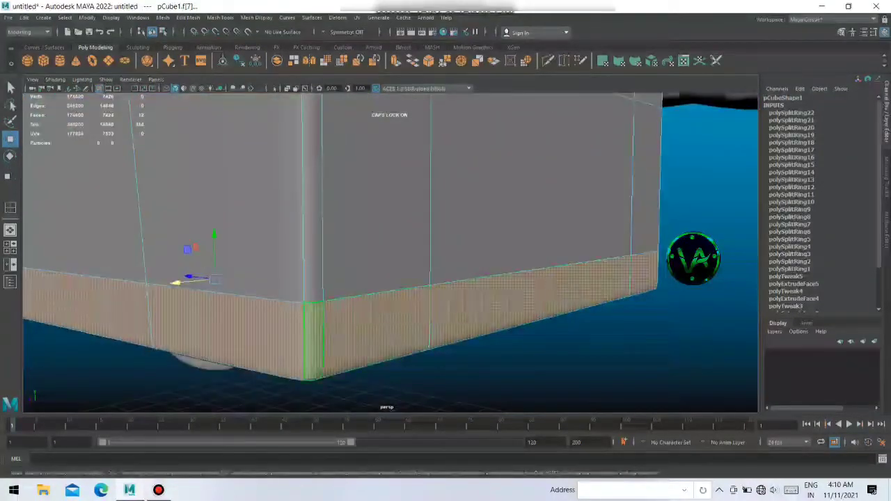
{"action": "scroll", "coordinate": [389, 251], "scroll_direction": "down", "scroll_amount": 3}
- Scale the bottom face strip outward and extrude it, undoing two attempts
{"action": "key", "text": "r"}
{"action": "left_click_drag", "start_coordinate": [328, 265], "coordinate": [342, 265]}
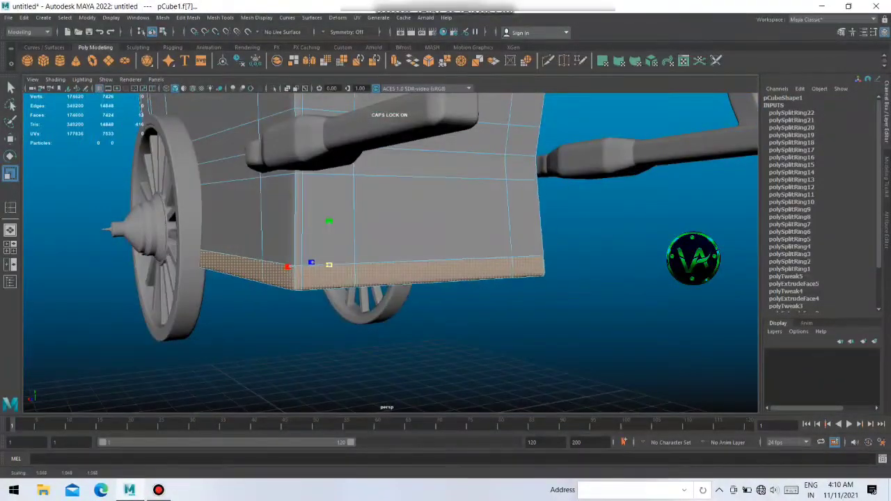
{"action": "key", "text": "ctrl+e"}
{"action": "key", "text": "ctrl+z"}
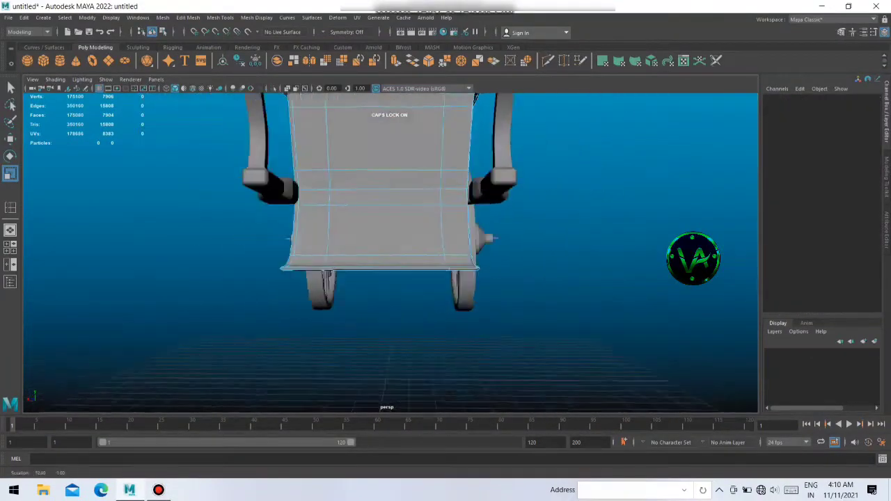
{"action": "left_click_drag", "start_coordinate": [390, 251], "coordinate": [530, 250], "text": "alt"}
{"action": "key", "text": "ctrl+z"}
{"action": "left_click_drag", "start_coordinate": [390, 251], "coordinate": [362, 251], "text": "alt"}
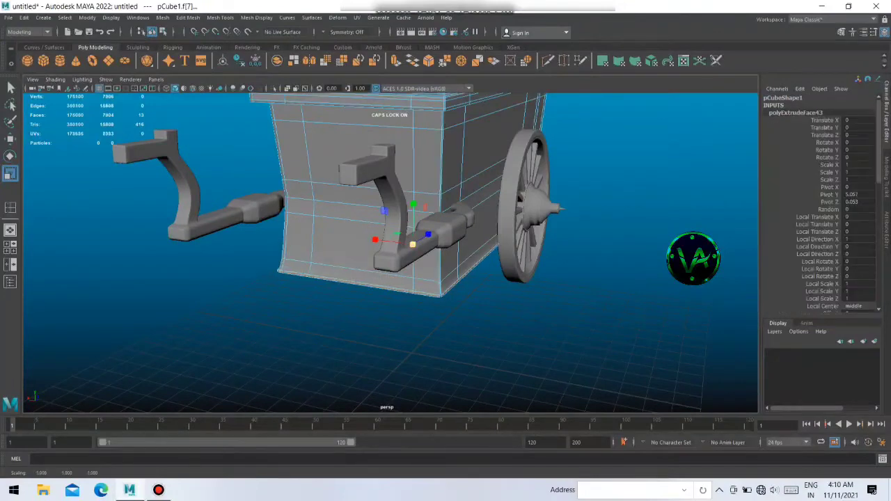
- Clear the face selection and orbit around to the rear of the cart
{"action": "left_click", "coordinate": [417, 348]}
{"action": "left_click_drag", "start_coordinate": [418, 334], "coordinate": [278, 327], "text": "alt"}
{"action": "left_click_drag", "start_coordinate": [382, 386], "coordinate": [420, 235], "text": "alt"}
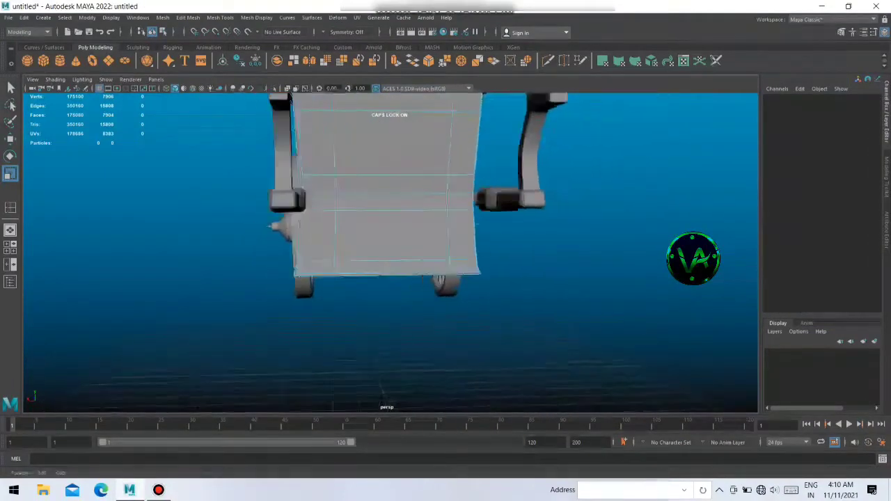
{"action": "right_click", "coordinate": [420, 236]}
{"action": "left_click", "coordinate": [466, 222]}
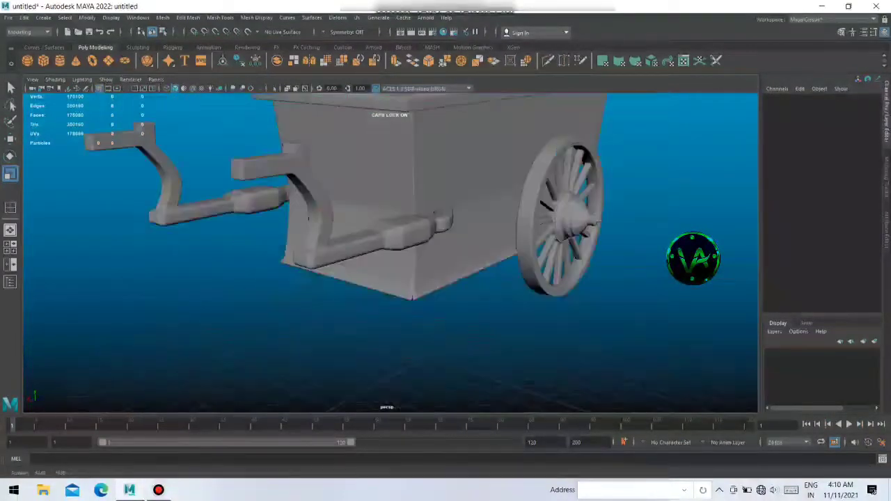
{"action": "left_click_drag", "start_coordinate": [420, 235], "coordinate": [529, 237], "text": "alt"}
- Slide the right wheel slightly along its axle
{"action": "left_click_drag", "start_coordinate": [418, 279], "coordinate": [474, 278], "text": "alt"}
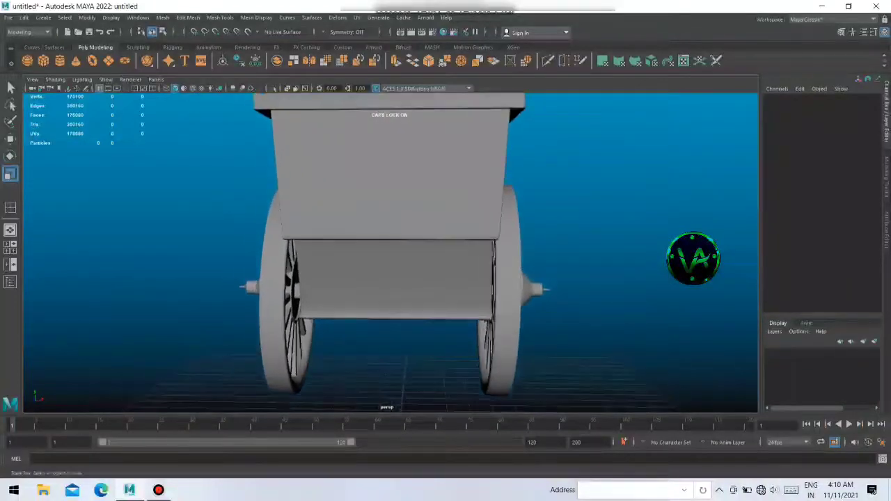
{"action": "left_click", "coordinate": [487, 328]}
{"action": "left_click_drag", "start_coordinate": [550, 291], "coordinate": [553, 291]}
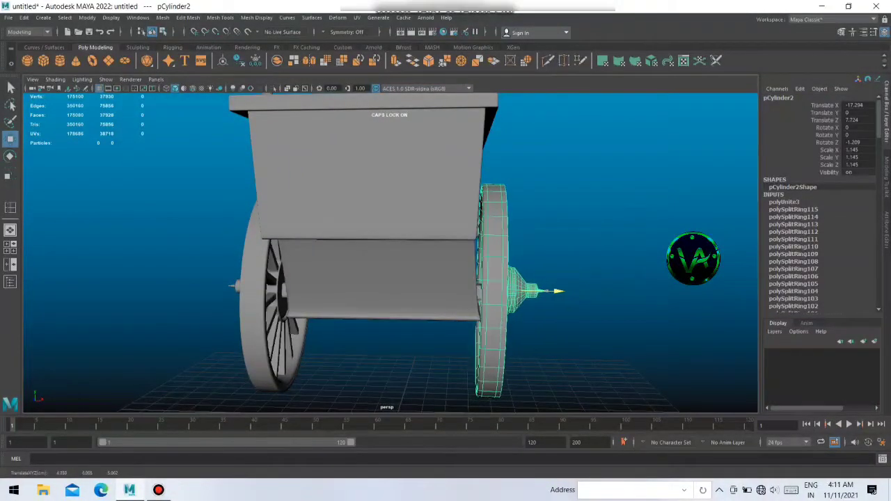
{"action": "left_click", "coordinate": [613, 208]}
{"action": "mouse_move", "coordinate": [613, 209]}
{"action": "left_mouse_down", "text": "alt"}
{"action": "mouse_move", "coordinate": [348, 209]}
{"action": "mouse_move", "coordinate": [299, 216]}
{"action": "mouse_move", "coordinate": [293, 237]}
{"action": "mouse_move", "coordinate": [223, 230]}
{"action": "left_mouse_up", "text": "alt"}
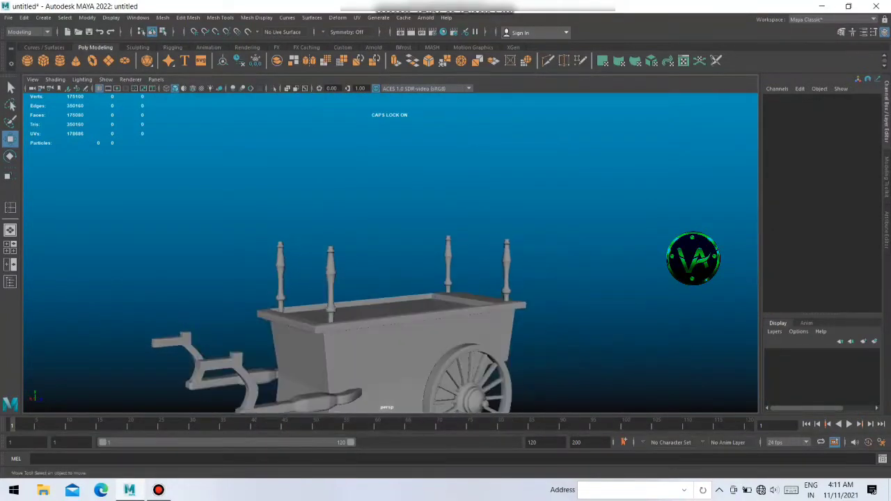
- Select the opposite wheel to check it, then view the cart's end
{"action": "left_click", "coordinate": [470, 379]}
{"action": "right_click", "coordinate": [474, 390]}
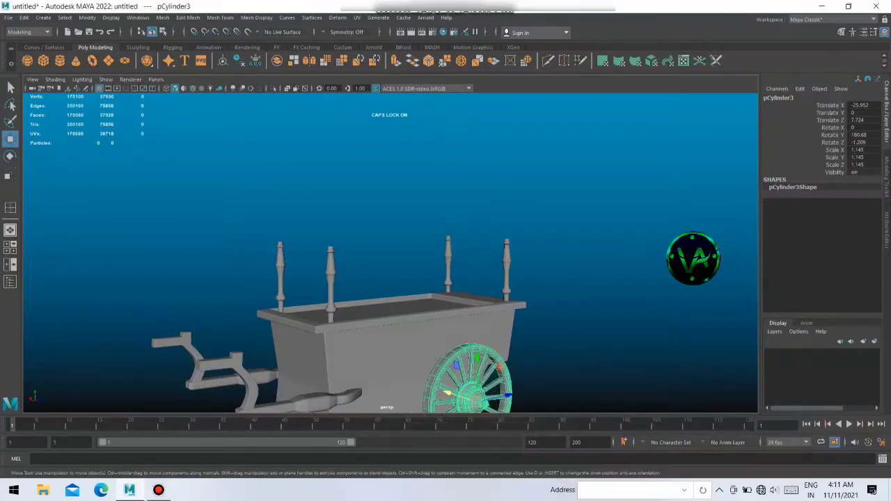
{"action": "scroll", "coordinate": [390, 279], "scroll_direction": "down", "scroll_amount": 5}
{"action": "scroll", "coordinate": [390, 278], "scroll_direction": "up", "scroll_amount": 3}
{"action": "scroll", "coordinate": [390, 278], "scroll_direction": "up", "scroll_amount": 2}
{"action": "scroll", "coordinate": [390, 279], "scroll_direction": "up", "scroll_amount": 2}
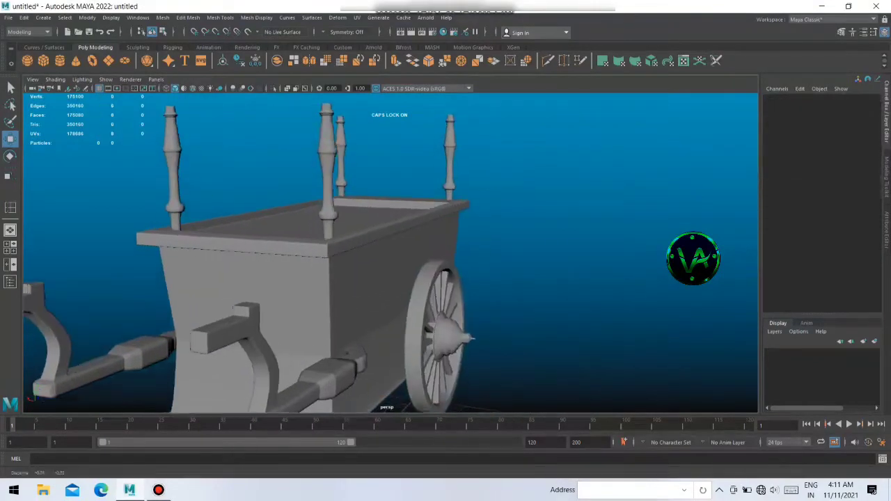
{"action": "scroll", "coordinate": [390, 279], "scroll_direction": "down", "scroll_amount": 2}
{"action": "scroll", "coordinate": [390, 279], "scroll_direction": "down", "scroll_amount": 3}
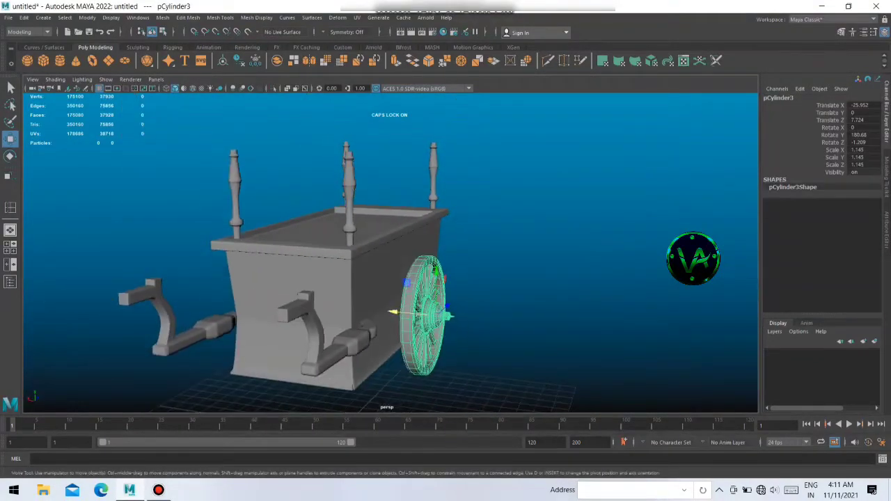
{"action": "left_click_drag", "start_coordinate": [417, 279], "coordinate": [313, 268], "text": "alt"}
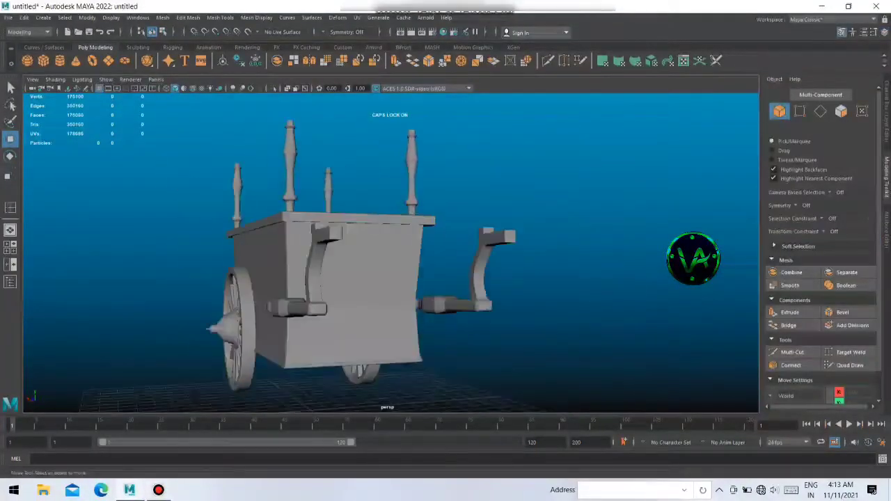
{"action": "mouse_move", "coordinate": [446, 307]}
{"action": "left_mouse_down", "text": "alt"}
{"action": "mouse_move", "coordinate": [362, 303]}
{"action": "mouse_move", "coordinate": [293, 285]}
{"action": "mouse_move", "coordinate": [237, 230]}
{"action": "mouse_move", "coordinate": [216, 222]}
{"action": "left_mouse_up", "text": "alt"}
- Scale pCube8 into a flat wide slab and raise it onto the tops of the four posts
{"action": "key", "text": "r"}
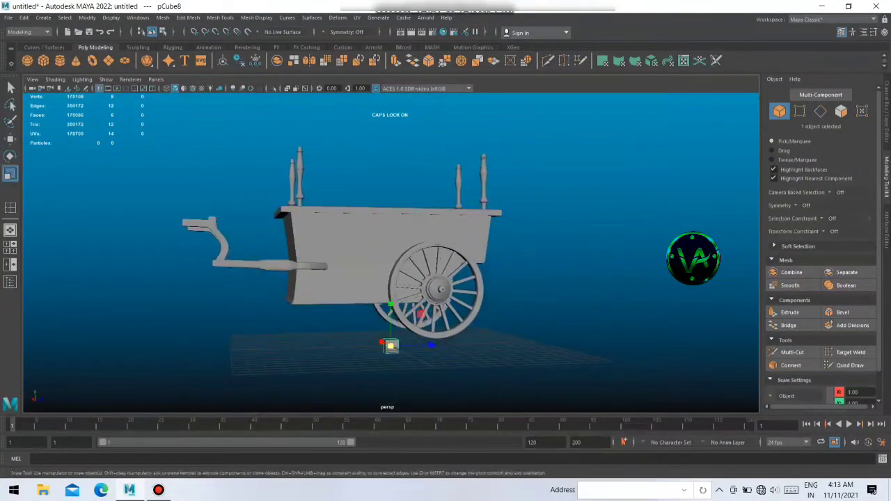
{"action": "left_click_drag", "start_coordinate": [391, 345], "coordinate": [445, 346]}
{"action": "mouse_move", "coordinate": [391, 237]}
{"action": "left_mouse_down"}
{"action": "mouse_move", "coordinate": [391, 327]}
{"action": "mouse_move", "coordinate": [488, 317]}
{"action": "left_mouse_up"}
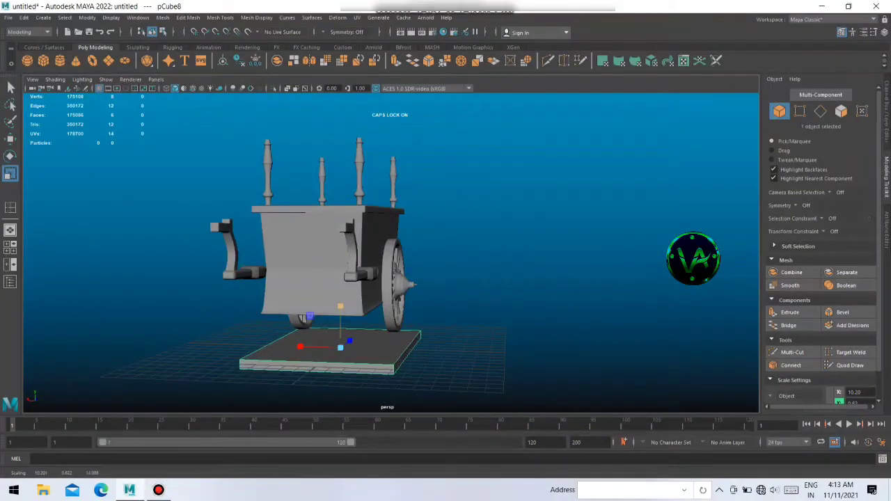
{"action": "mouse_move", "coordinate": [340, 306]}
{"action": "left_mouse_down"}
{"action": "mouse_move", "coordinate": [339, 104]}
{"action": "mouse_move", "coordinate": [430, 121]}
{"action": "mouse_move", "coordinate": [488, 209]}
{"action": "left_mouse_up"}
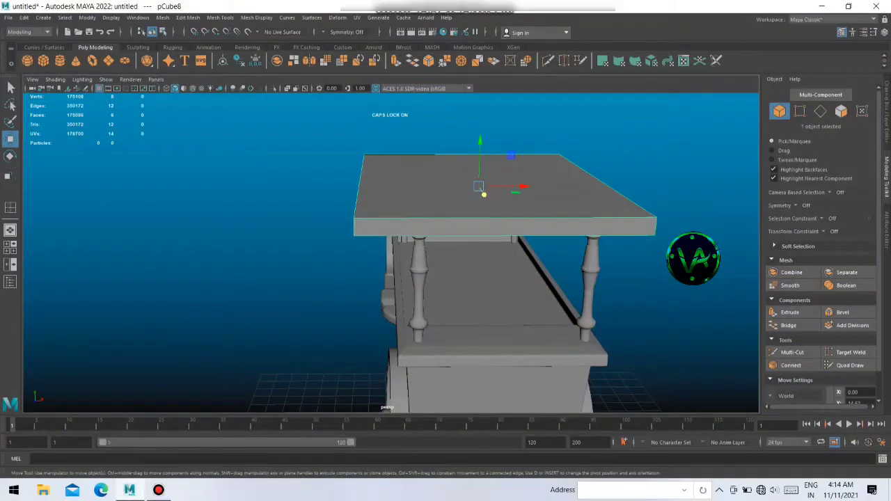
{"action": "left_click_drag", "start_coordinate": [488, 209], "coordinate": [491, 222], "text": "alt"}
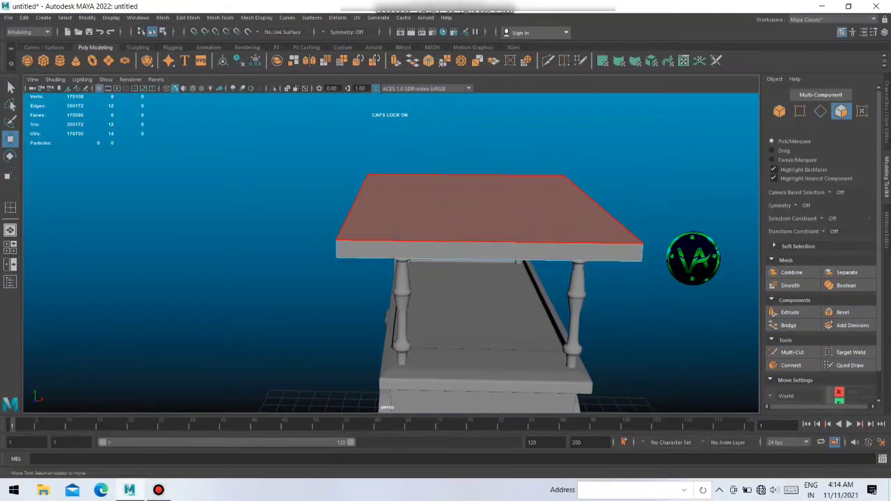
{"action": "mouse_move", "coordinate": [461, 232]}
{"action": "right_mouse_down"}
{"action": "mouse_move", "coordinate": [507, 222]}
{"action": "mouse_move", "coordinate": [431, 230]}
{"action": "right_mouse_up"}
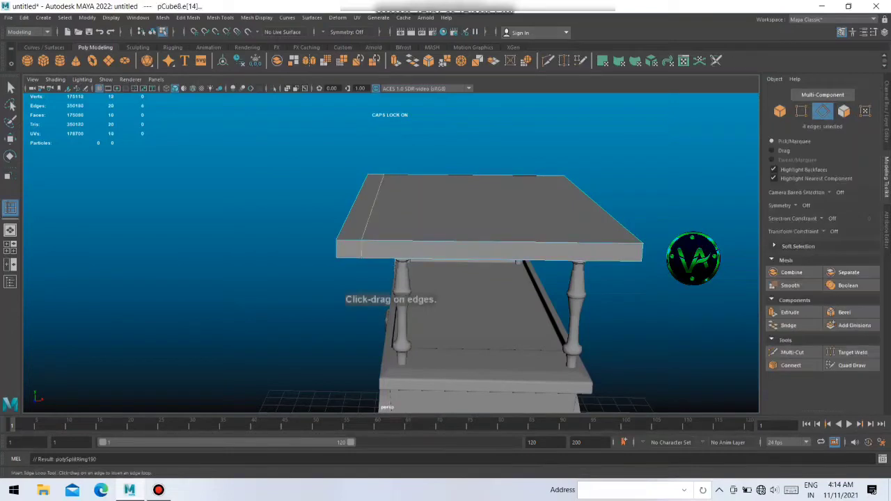
- Add two edge loops across the roof slab, one running through its middle
{"action": "mouse_move", "coordinate": [480, 250]}
{"action": "left_mouse_down", "text": "alt"}
{"action": "mouse_move", "coordinate": [481, 209]}
{"action": "mouse_move", "coordinate": [487, 230]}
{"action": "left_mouse_up", "text": "alt"}
{"action": "scroll", "coordinate": [480, 250], "scroll_direction": "down", "scroll_amount": 3}
{"action": "scroll", "coordinate": [480, 250], "scroll_direction": "up", "scroll_amount": 3}
{"action": "mouse_move", "coordinate": [417, 244]}
{"action": "left_mouse_down", "text": "alt"}
{"action": "mouse_move", "coordinate": [446, 241]}
{"action": "mouse_move", "coordinate": [432, 209]}
{"action": "mouse_move", "coordinate": [432, 271]}
{"action": "mouse_move", "coordinate": [407, 240]}
{"action": "mouse_move", "coordinate": [418, 264]}
{"action": "mouse_move", "coordinate": [418, 250]}
{"action": "left_mouse_up", "text": "alt"}
{"action": "scroll", "coordinate": [400, 265], "scroll_direction": "up", "scroll_amount": 2}
{"action": "scroll", "coordinate": [401, 265], "scroll_direction": "up", "scroll_amount": 2}
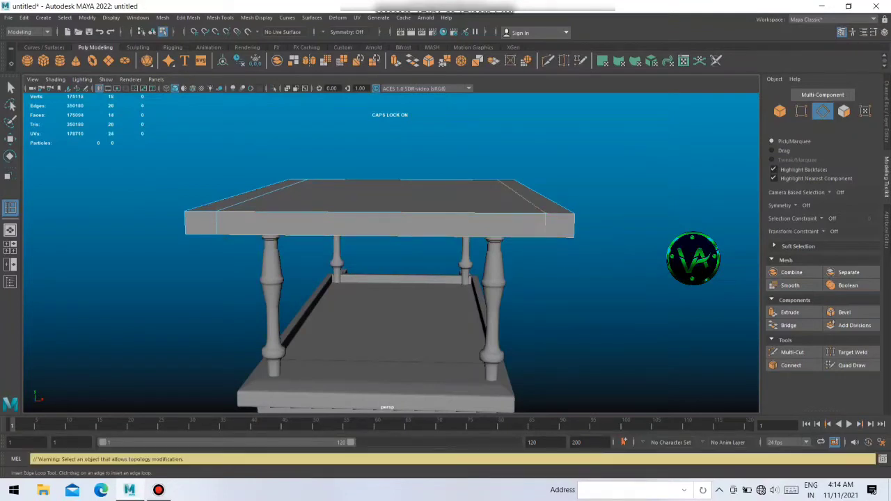
{"action": "mouse_move", "coordinate": [418, 244]}
{"action": "left_mouse_down", "text": "alt"}
{"action": "mouse_move", "coordinate": [390, 244]}
{"action": "mouse_move", "coordinate": [425, 240]}
{"action": "left_mouse_up", "text": "alt"}
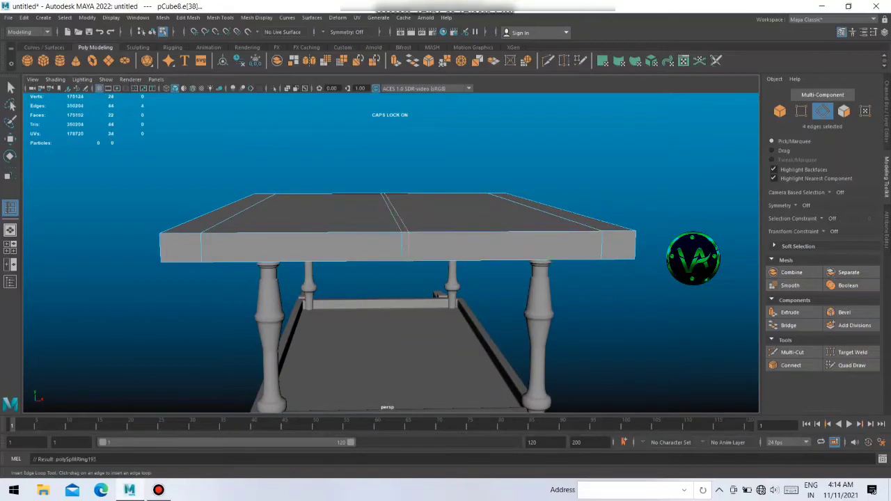
{"action": "mouse_move", "coordinate": [418, 279]}
{"action": "left_mouse_down", "text": "alt"}
{"action": "mouse_move", "coordinate": [418, 292]}
{"action": "mouse_move", "coordinate": [418, 264]}
{"action": "left_mouse_up", "text": "alt"}
- Select the slab's middle edge loop and frame it for raising into a peak
{"action": "key", "text": "e"}
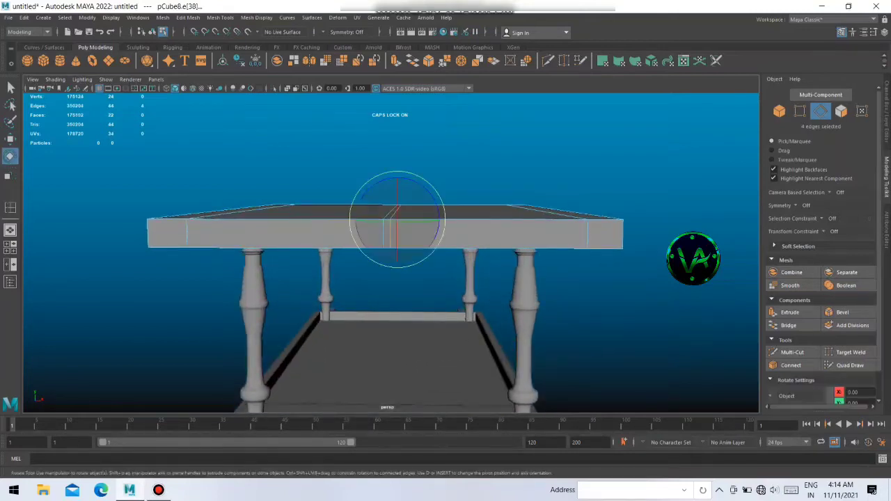
{"action": "mouse_move", "coordinate": [390, 212]}
{"action": "right_mouse_down"}
{"action": "mouse_move", "coordinate": [388, 248]}
{"action": "mouse_move", "coordinate": [385, 190]}
{"action": "right_mouse_up"}
{"action": "double_click", "coordinate": [388, 227]}
{"action": "left_click", "coordinate": [391, 203]}
{"action": "double_click", "coordinate": [387, 209]}
{"action": "key", "text": "f"}
{"action": "mouse_move", "coordinate": [390, 209]}
{"action": "left_mouse_down", "text": "alt"}
{"action": "mouse_move", "coordinate": [390, 264]}
{"action": "mouse_move", "coordinate": [390, 174]}
{"action": "mouse_move", "coordinate": [418, 209]}
{"action": "mouse_move", "coordinate": [390, 209]}
{"action": "mouse_move", "coordinate": [390, 229]}
{"action": "left_mouse_up", "text": "alt"}
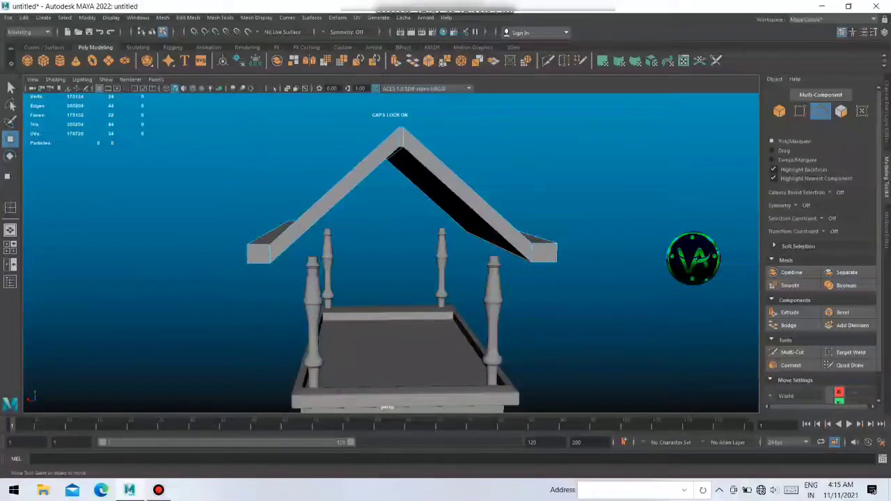
- Scale the roof slab (pCube8) wider along X and lower it slightly
{"action": "right_click_drag", "start_coordinate": [473, 222], "coordinate": [528, 208]}
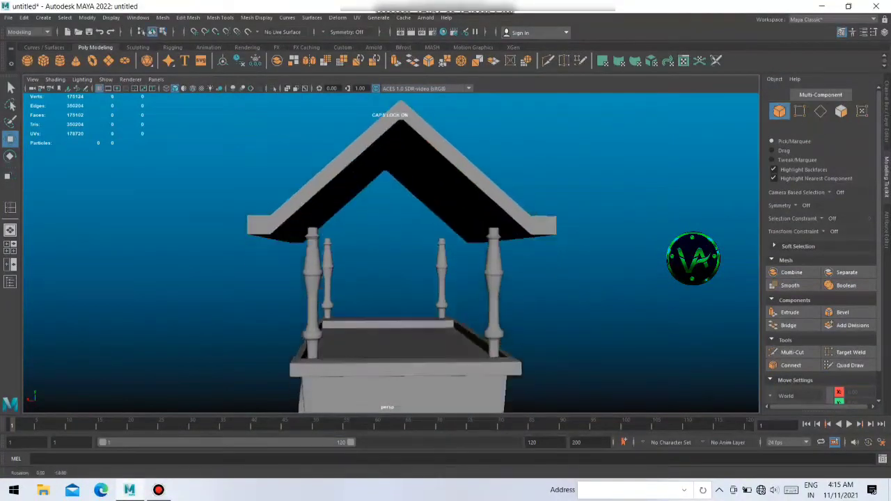
{"action": "mouse_move", "coordinate": [528, 207]}
{"action": "left_mouse_down", "text": "alt"}
{"action": "mouse_move", "coordinate": [213, 167]}
{"action": "mouse_move", "coordinate": [230, 181]}
{"action": "mouse_move", "coordinate": [293, 174]}
{"action": "left_mouse_up", "text": "alt"}
{"action": "left_click", "coordinate": [376, 174]}
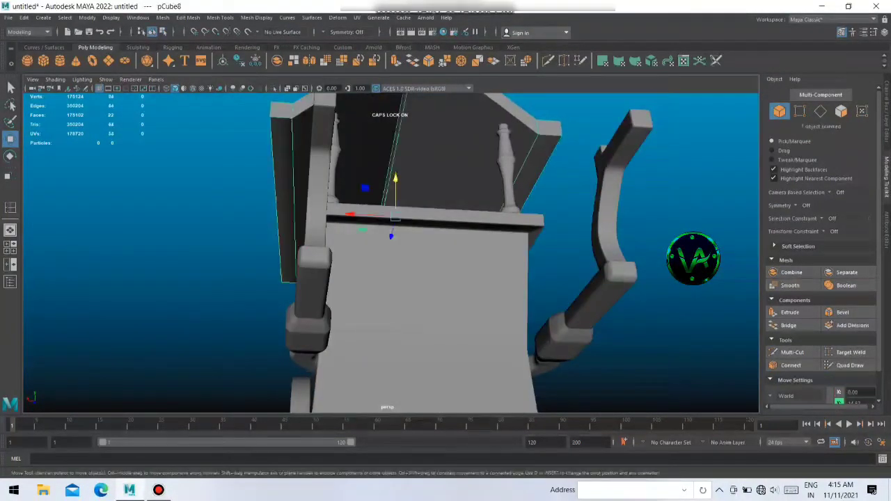
{"action": "scroll", "coordinate": [376, 237], "scroll_direction": "down", "scroll_amount": 5}
{"action": "left_click_drag", "start_coordinate": [376, 237], "coordinate": [418, 209], "text": "alt"}
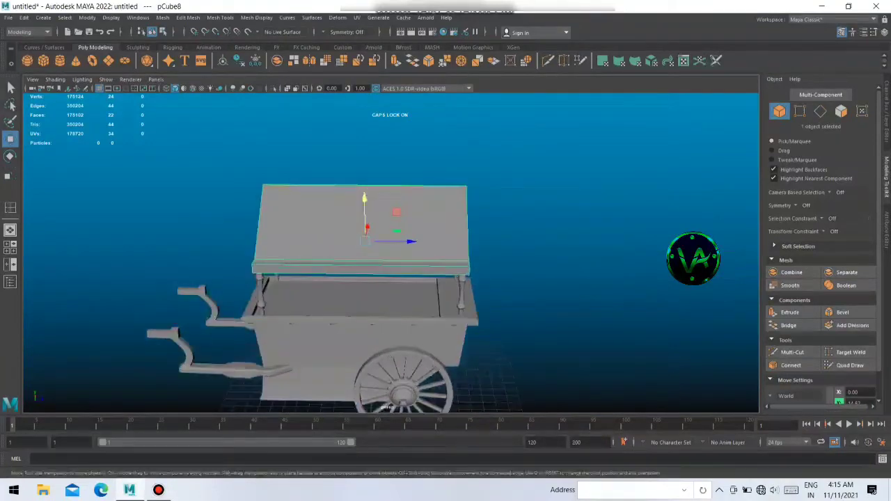
{"action": "key", "text": "r"}
{"action": "left_click_drag", "start_coordinate": [411, 242], "coordinate": [408, 241]}
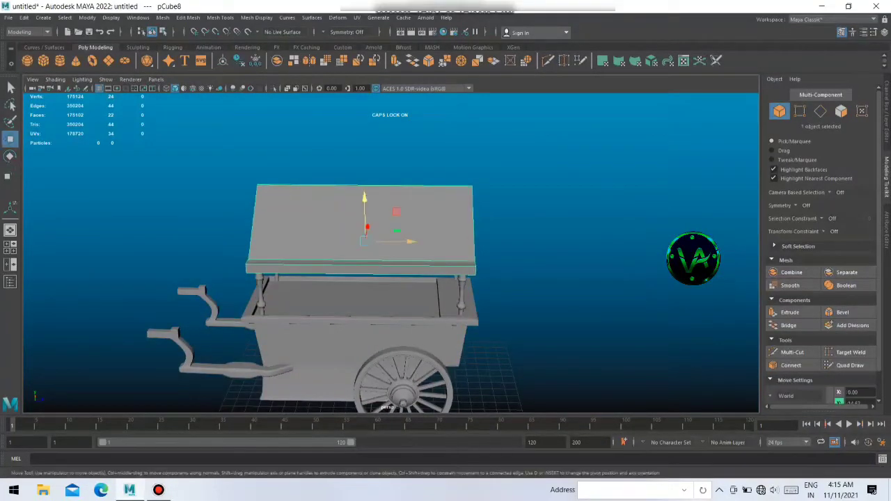
{"action": "left_click_drag", "start_coordinate": [363, 202], "coordinate": [364, 216]}
- Reselect the roof and scale it to raise its height slightly
{"action": "left_click_drag", "start_coordinate": [390, 279], "coordinate": [181, 275], "text": "alt"}
{"action": "mouse_move", "coordinate": [418, 279]}
{"action": "left_mouse_down", "text": "alt"}
{"action": "mouse_move", "coordinate": [348, 279]}
{"action": "mouse_move", "coordinate": [432, 264]}
{"action": "mouse_move", "coordinate": [446, 278]}
{"action": "mouse_move", "coordinate": [390, 292]}
{"action": "mouse_move", "coordinate": [292, 293]}
{"action": "left_mouse_up", "text": "alt"}
{"action": "scroll", "coordinate": [418, 265], "scroll_direction": "up", "scroll_amount": 3}
{"action": "left_click", "coordinate": [432, 223]}
{"action": "left_click", "coordinate": [626, 174]}
{"action": "mouse_move", "coordinate": [390, 279]}
{"action": "left_mouse_down", "text": "alt"}
{"action": "mouse_move", "coordinate": [348, 278]}
{"action": "mouse_move", "coordinate": [446, 278]}
{"action": "mouse_move", "coordinate": [390, 278]}
{"action": "mouse_move", "coordinate": [390, 320]}
{"action": "left_mouse_up", "text": "alt"}
{"action": "left_click", "coordinate": [417, 195]}
{"action": "key", "text": "r"}
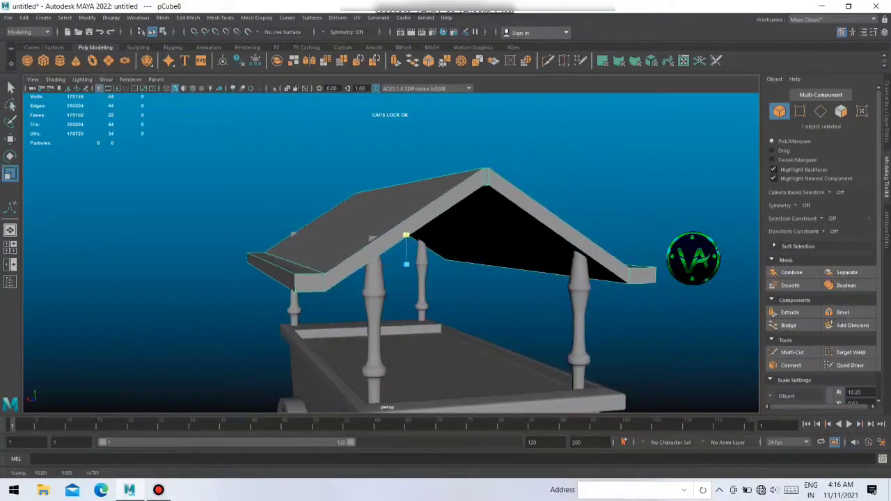
{"action": "left_click_drag", "start_coordinate": [406, 230], "coordinate": [406, 221]}
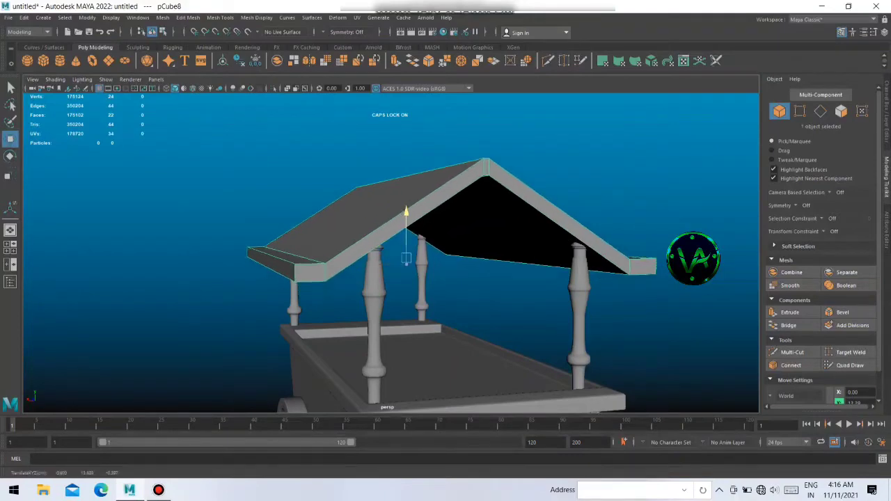
- In face mode, select the two opposite eave faces on the roof's underside
{"action": "mouse_move", "coordinate": [390, 278]}
{"action": "left_mouse_down", "text": "alt"}
{"action": "mouse_move", "coordinate": [473, 271]}
{"action": "mouse_move", "coordinate": [474, 251]}
{"action": "left_mouse_up", "text": "alt"}
{"action": "right_click_drag", "start_coordinate": [474, 251], "coordinate": [530, 250], "text": "alt"}
{"action": "left_click_drag", "start_coordinate": [390, 278], "coordinate": [432, 265], "text": "alt"}
{"action": "left_click", "coordinate": [418, 230]}
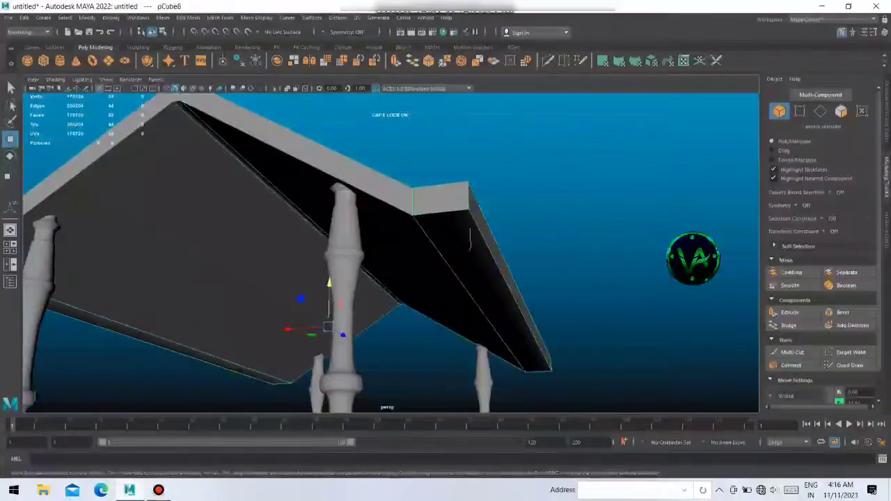
{"action": "key", "text": "F11"}
{"action": "left_click", "coordinate": [508, 323]}
{"action": "mouse_move", "coordinate": [508, 324]}
{"action": "left_mouse_down", "text": "alt"}
{"action": "mouse_move", "coordinate": [376, 272]}
{"action": "mouse_move", "coordinate": [390, 264]}
{"action": "left_mouse_up", "text": "alt"}
{"action": "left_click", "coordinate": [313, 264], "text": "shift"}
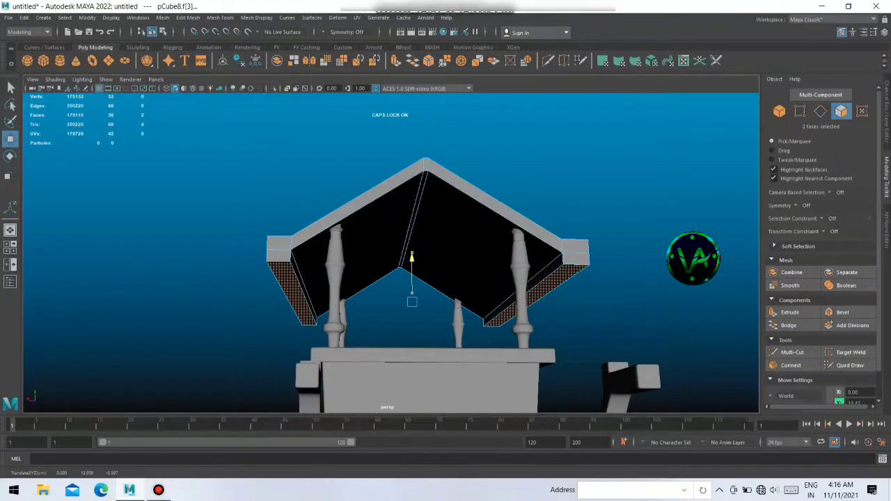
- Extrude the two selected eave faces to lengthen the roof slopes
{"action": "key", "text": "ctrl+e"}
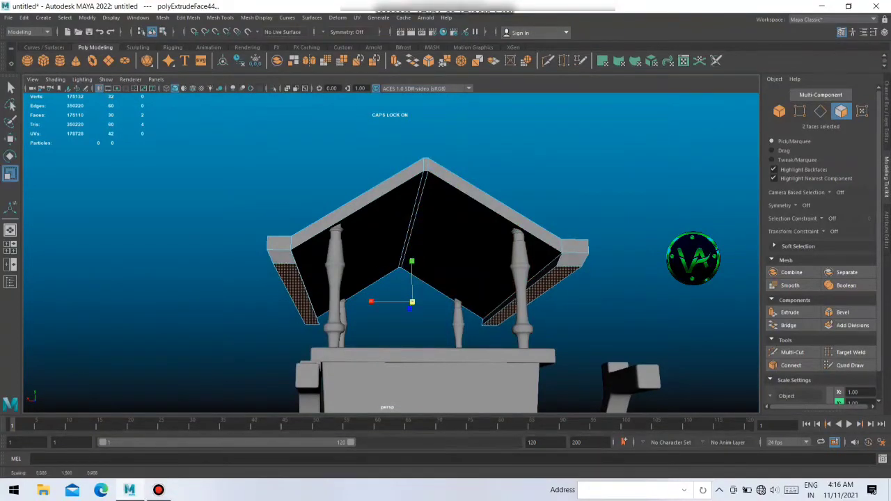
{"action": "left_click", "coordinate": [626, 174]}
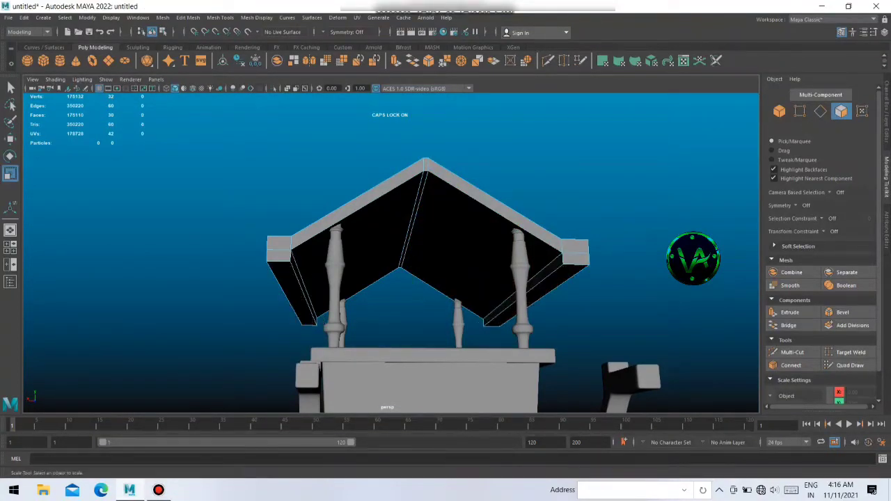
{"action": "scroll", "coordinate": [446, 278], "scroll_direction": "down", "scroll_amount": 5}
{"action": "left_click_drag", "start_coordinate": [418, 279], "coordinate": [487, 292], "text": "alt"}
{"action": "scroll", "coordinate": [487, 313], "scroll_direction": "up", "scroll_amount": 5}
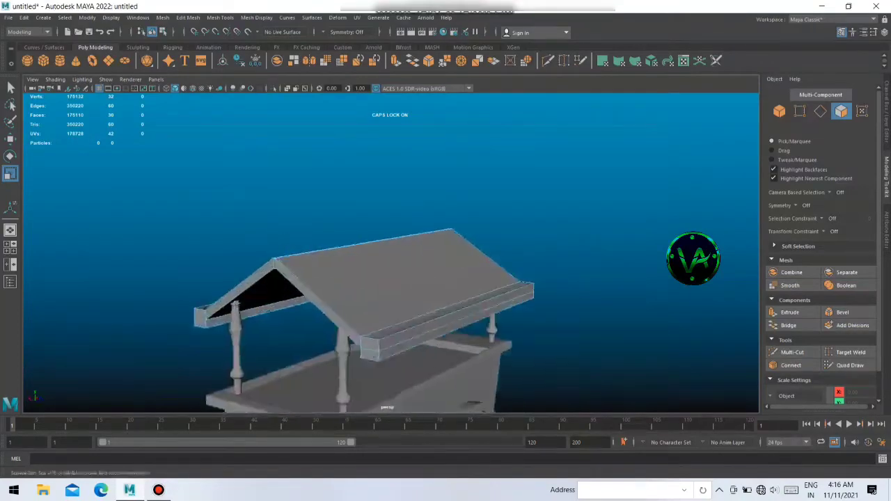
{"action": "scroll", "coordinate": [516, 407], "scroll_direction": "up", "scroll_amount": 3}
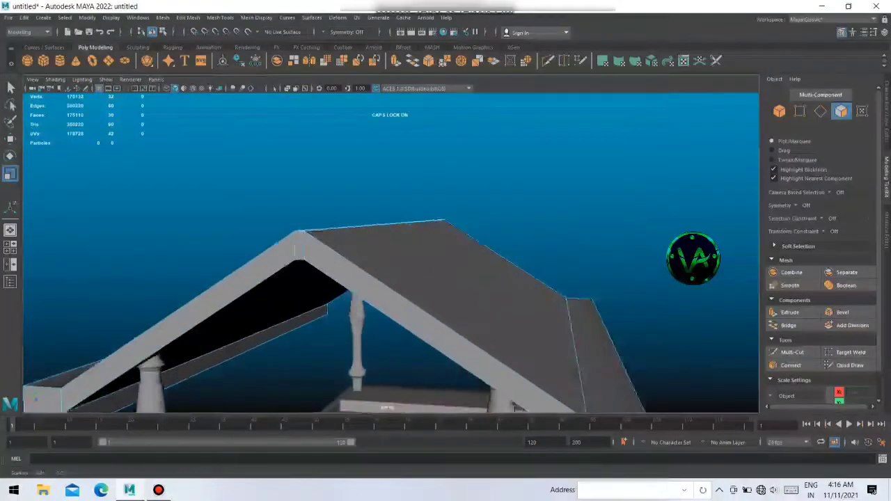
- Select the whole roof and start inserting edge loops on it
{"action": "right_click_drag", "start_coordinate": [481, 261], "coordinate": [522, 248]}
{"action": "mouse_move", "coordinate": [522, 247]}
{"action": "left_mouse_down", "text": "alt"}
{"action": "mouse_move", "coordinate": [418, 251]}
{"action": "mouse_move", "coordinate": [446, 278]}
{"action": "left_mouse_up", "text": "alt"}
{"action": "right_click_drag", "start_coordinate": [498, 258], "coordinate": [452, 258], "text": "shift"}
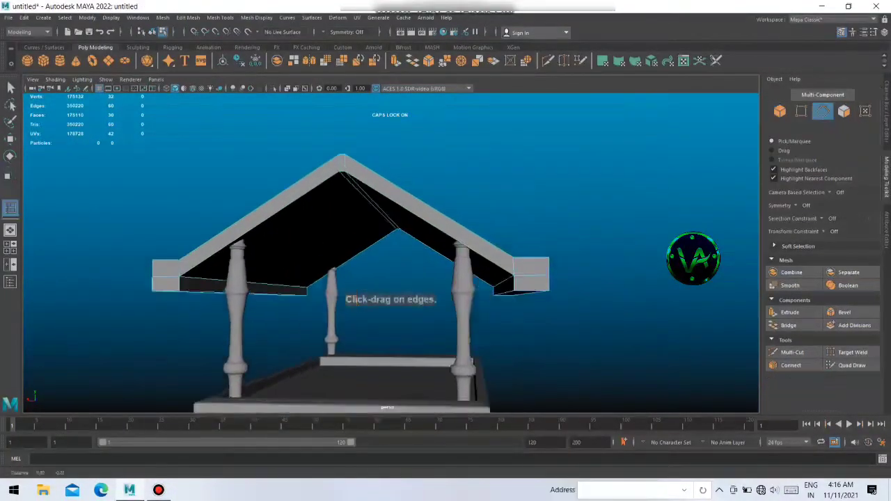
{"action": "left_click_drag", "start_coordinate": [453, 257], "coordinate": [384, 301], "text": "alt"}
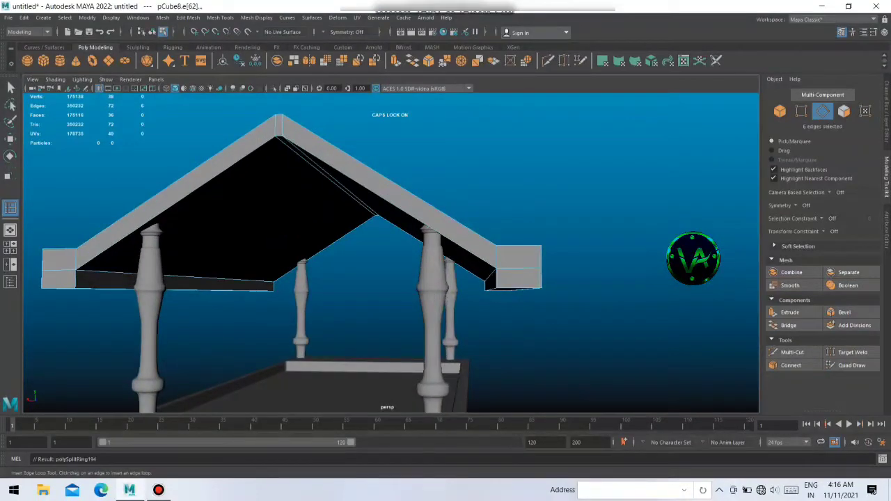
{"action": "left_click_drag", "start_coordinate": [385, 300], "coordinate": [431, 278], "text": "alt"}
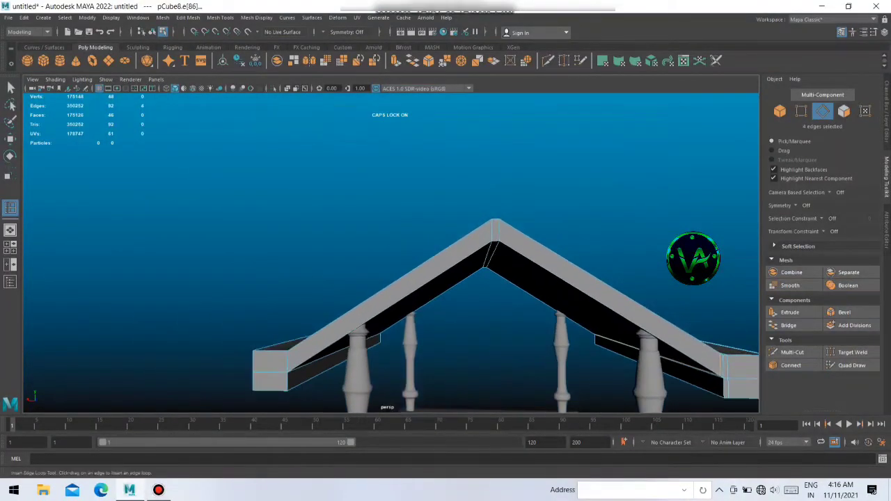
{"action": "scroll", "coordinate": [487, 258], "scroll_direction": "up", "scroll_amount": 3}
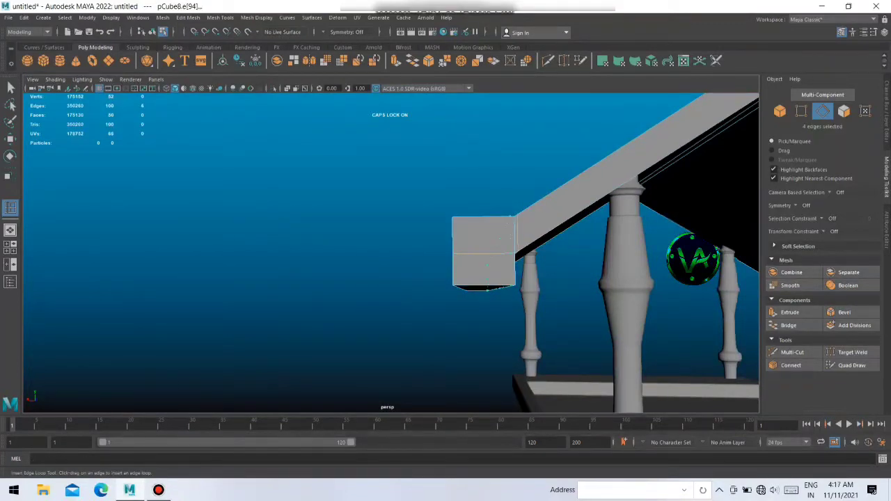
{"action": "scroll", "coordinate": [606, 250], "scroll_direction": "up", "scroll_amount": 3}
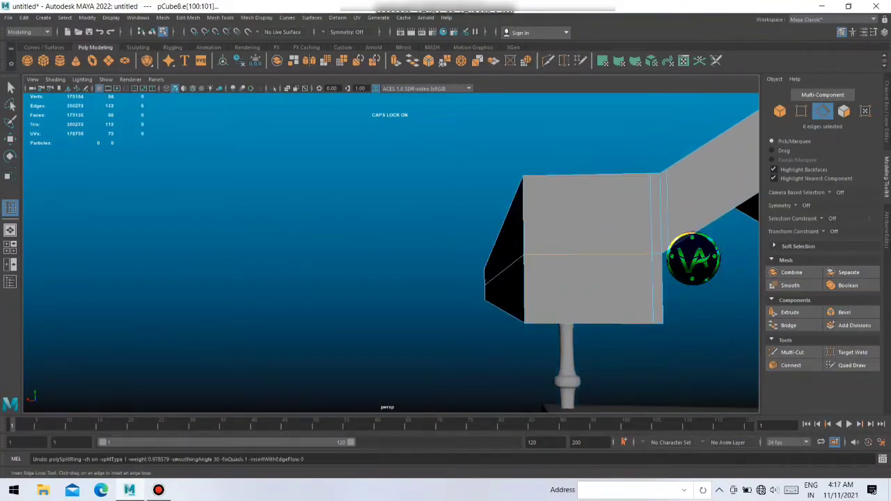
{"action": "scroll", "coordinate": [390, 251], "scroll_direction": "down", "scroll_amount": 5}
- Insert an edge loop along the roof strip, then check it from side and front
{"action": "mouse_move", "coordinate": [389, 251]}
{"action": "left_mouse_down", "text": "alt"}
{"action": "mouse_move", "coordinate": [460, 237]}
{"action": "mouse_move", "coordinate": [418, 209]}
{"action": "left_mouse_up", "text": "alt"}
{"action": "scroll", "coordinate": [390, 251], "scroll_direction": "up", "scroll_amount": 2}
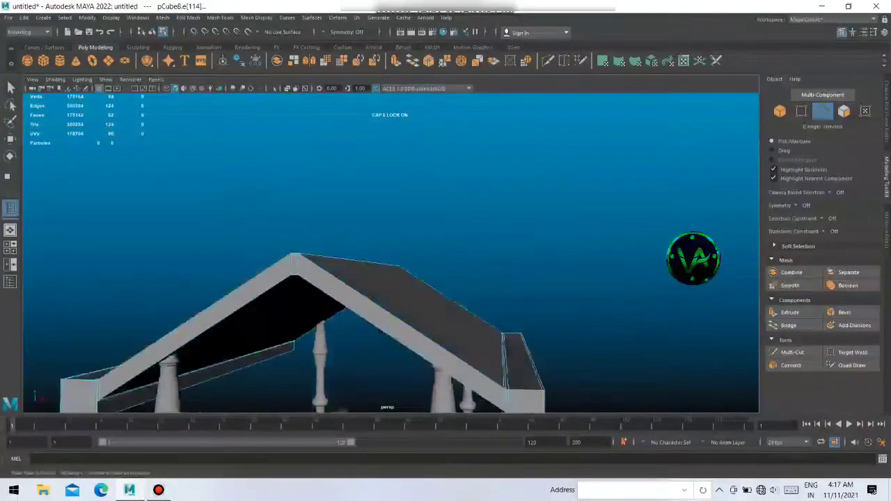
{"action": "scroll", "coordinate": [390, 278], "scroll_direction": "up", "scroll_amount": 2}
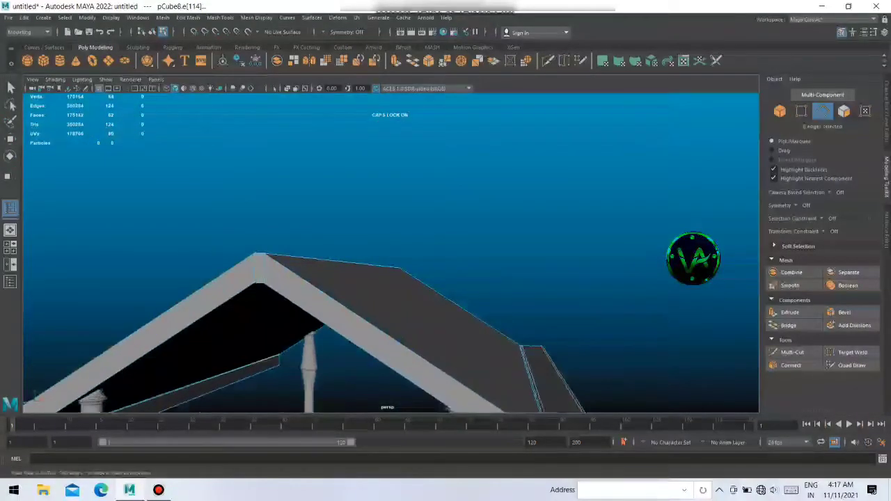
{"action": "scroll", "coordinate": [390, 251], "scroll_direction": "down", "scroll_amount": 3}
{"action": "mouse_move", "coordinate": [390, 250]}
{"action": "left_mouse_down", "text": "alt"}
{"action": "mouse_move", "coordinate": [445, 237]}
{"action": "mouse_move", "coordinate": [418, 208]}
{"action": "left_mouse_up", "text": "alt"}
{"action": "scroll", "coordinate": [390, 250], "scroll_direction": "up", "scroll_amount": 3}
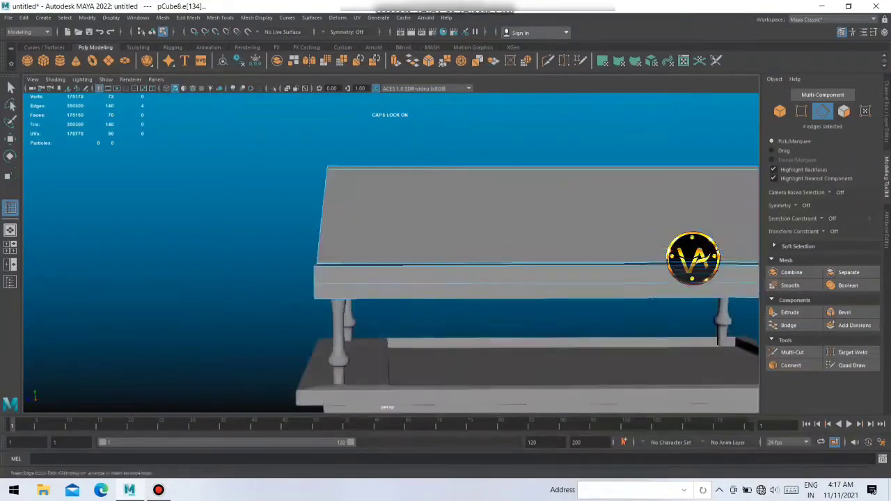
{"action": "scroll", "coordinate": [390, 251], "scroll_direction": "up", "scroll_amount": 2}
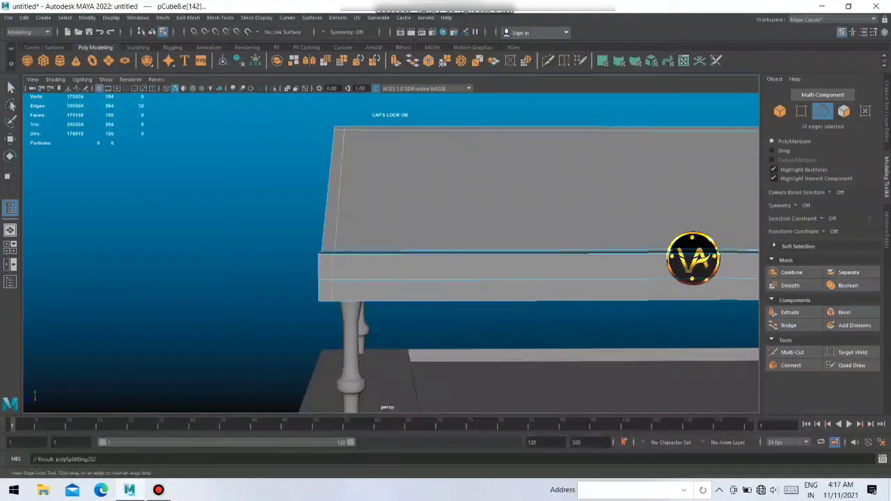
{"action": "scroll", "coordinate": [390, 251], "scroll_direction": "down", "scroll_amount": 3}
{"action": "left_click_drag", "start_coordinate": [390, 250], "coordinate": [446, 237], "text": "alt"}
{"action": "scroll", "coordinate": [390, 251], "scroll_direction": "up", "scroll_amount": 3}
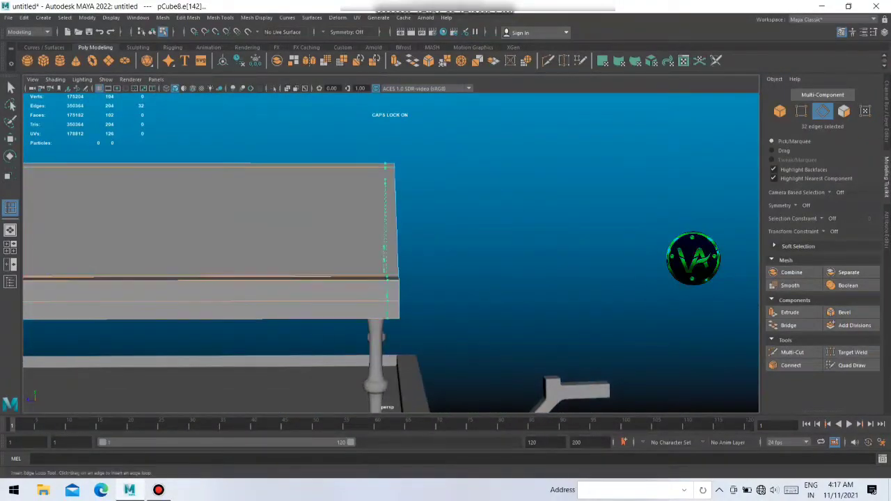
{"action": "left_click", "coordinate": [385, 223]}
{"action": "scroll", "coordinate": [390, 251], "scroll_direction": "down", "scroll_amount": 3}
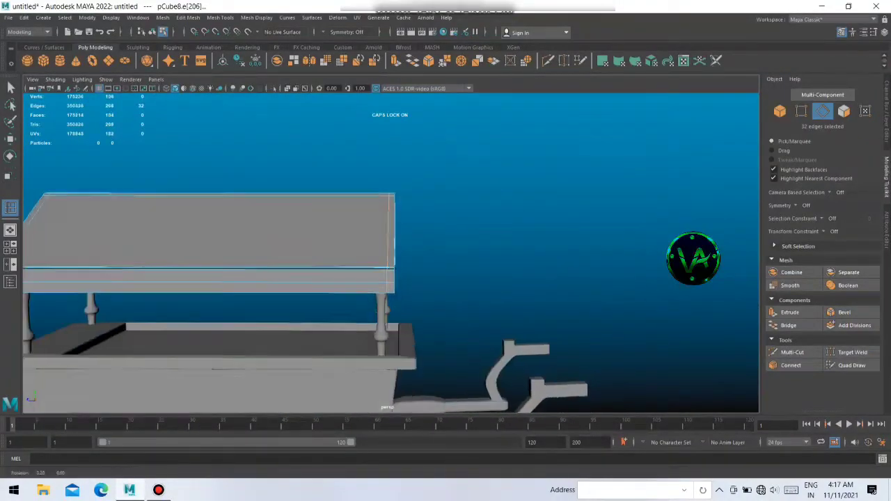
{"action": "left_click_drag", "start_coordinate": [389, 251], "coordinate": [445, 244], "text": "alt"}
{"action": "scroll", "coordinate": [390, 251], "scroll_direction": "up", "scroll_amount": 2}
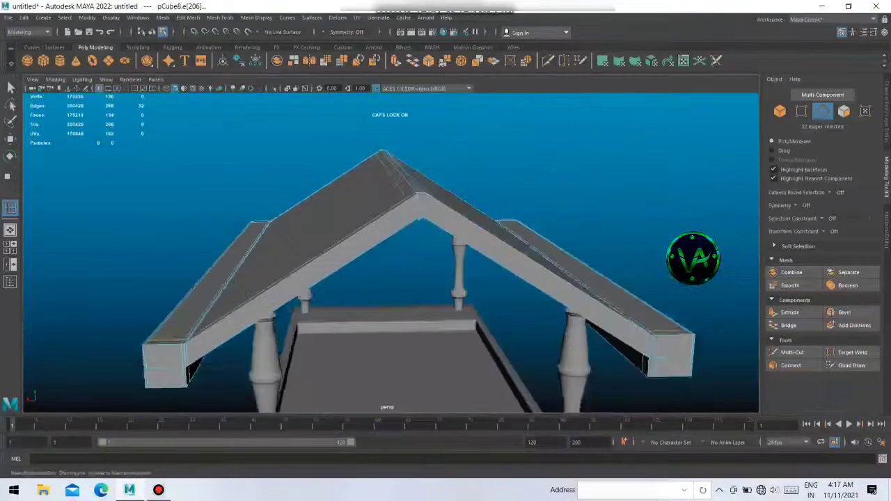
{"action": "scroll", "coordinate": [390, 251], "scroll_direction": "up", "scroll_amount": 3}
{"action": "scroll", "coordinate": [389, 250], "scroll_direction": "down", "scroll_amount": 4}
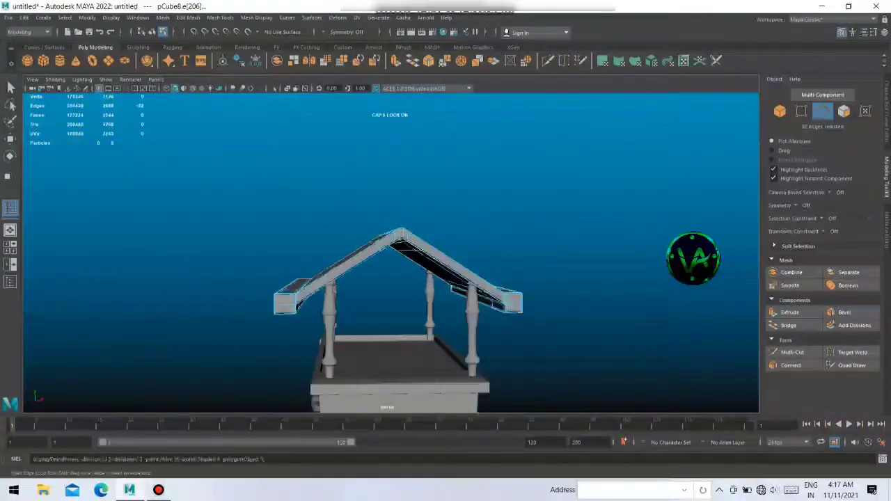
{"action": "right_click_drag", "start_coordinate": [379, 243], "coordinate": [424, 223]}
{"action": "mouse_move", "coordinate": [417, 251]}
{"action": "left_mouse_down", "text": "alt"}
{"action": "mouse_move", "coordinate": [487, 244]}
{"action": "mouse_move", "coordinate": [431, 250]}
{"action": "mouse_move", "coordinate": [390, 229]}
{"action": "mouse_move", "coordinate": [418, 250]}
{"action": "mouse_move", "coordinate": [418, 236]}
{"action": "mouse_move", "coordinate": [401, 257]}
{"action": "mouse_move", "coordinate": [446, 230]}
{"action": "mouse_move", "coordinate": [488, 222]}
{"action": "mouse_move", "coordinate": [432, 237]}
{"action": "left_mouse_up", "text": "alt"}
{"action": "left_click", "coordinate": [487, 279]}
{"action": "key", "text": "r"}
{"action": "left_click", "coordinate": [209, 174]}
{"action": "key", "text": "w"}
{"action": "left_click", "coordinate": [432, 278]}
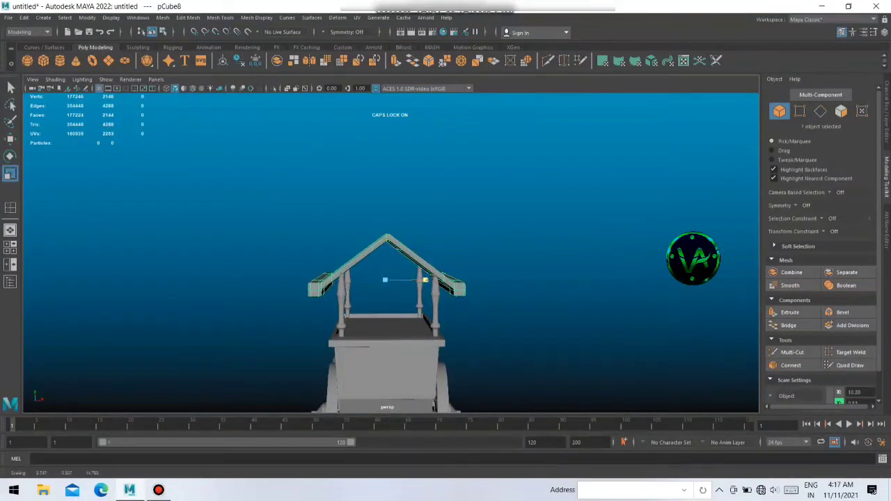
{"action": "left_click", "coordinate": [208, 174]}
{"action": "mouse_move", "coordinate": [390, 209]}
{"action": "left_mouse_down", "text": "alt"}
{"action": "mouse_move", "coordinate": [501, 202]}
{"action": "mouse_move", "coordinate": [418, 209]}
{"action": "left_mouse_up", "text": "alt"}
{"action": "left_click_drag", "start_coordinate": [417, 278], "coordinate": [529, 268], "text": "alt"}
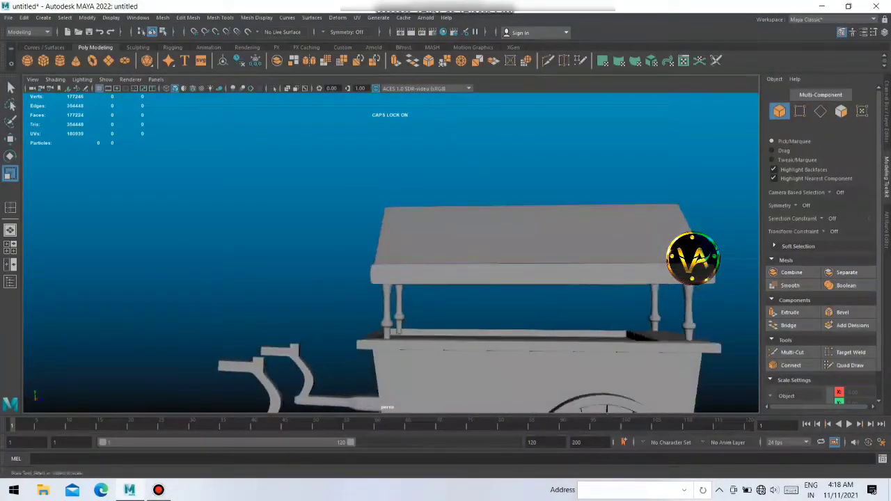
- Create a cylinder and set its Y rotation to 90 in the attributes
{"action": "left_click", "coordinate": [43, 61]}
{"action": "scroll", "coordinate": [418, 278], "scroll_direction": "down", "scroll_amount": 5}
{"action": "key", "text": "r"}
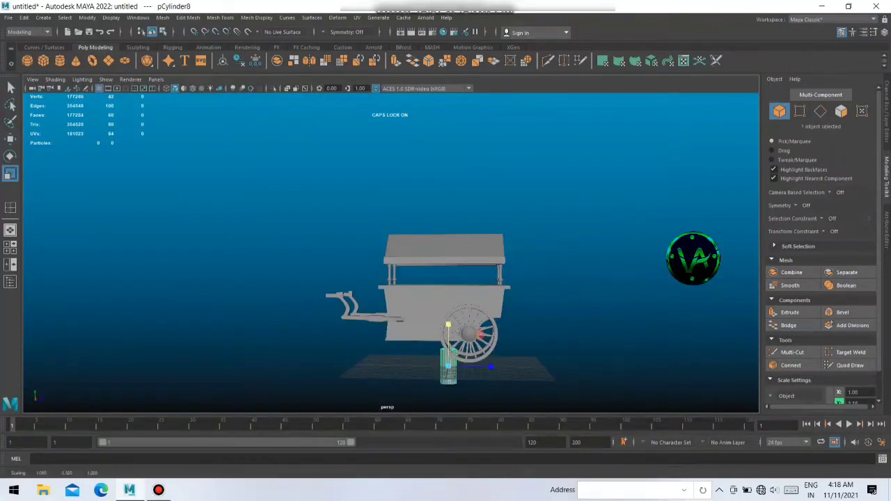
{"action": "scroll", "coordinate": [488, 273], "scroll_direction": "up", "scroll_amount": 2}
{"action": "scroll", "coordinate": [488, 273], "scroll_direction": "up", "scroll_amount": 3}
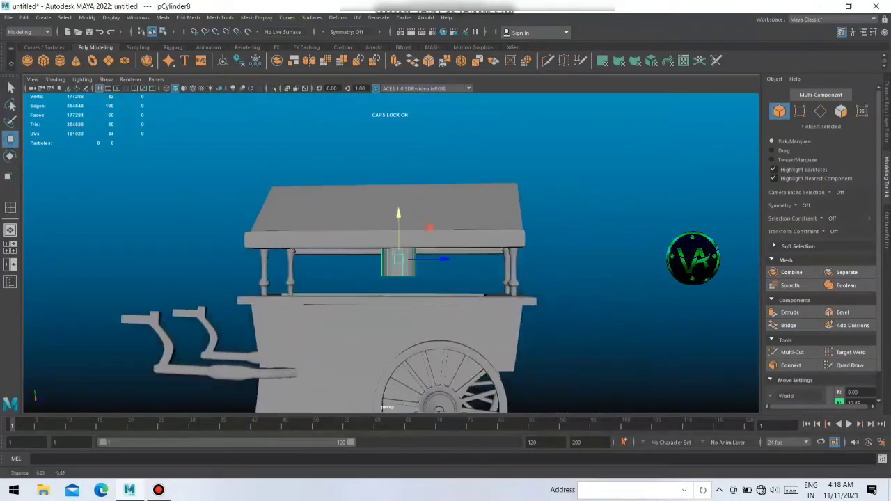
{"action": "key", "text": "ctrl+a"}
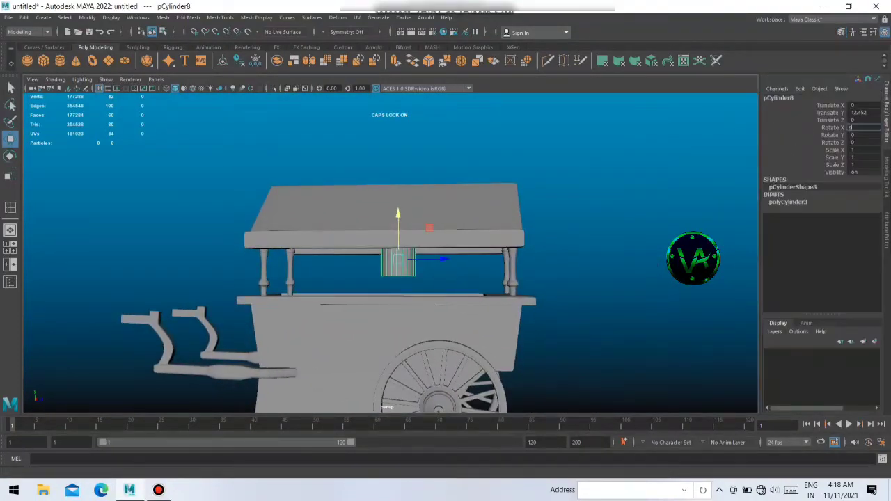
{"action": "left_click", "coordinate": [592, 175]}
{"action": "left_click", "coordinate": [397, 263]}
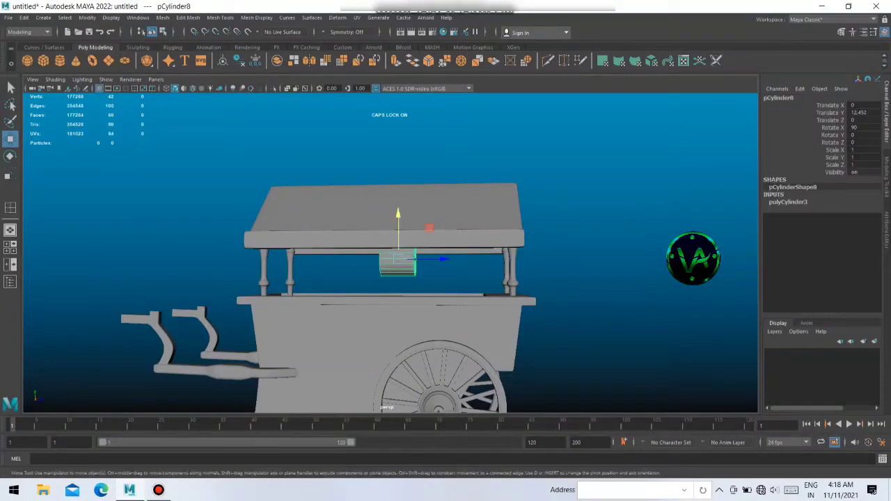
{"action": "key", "text": "e"}
{"action": "left_click_drag", "start_coordinate": [400, 261], "coordinate": [417, 256]}
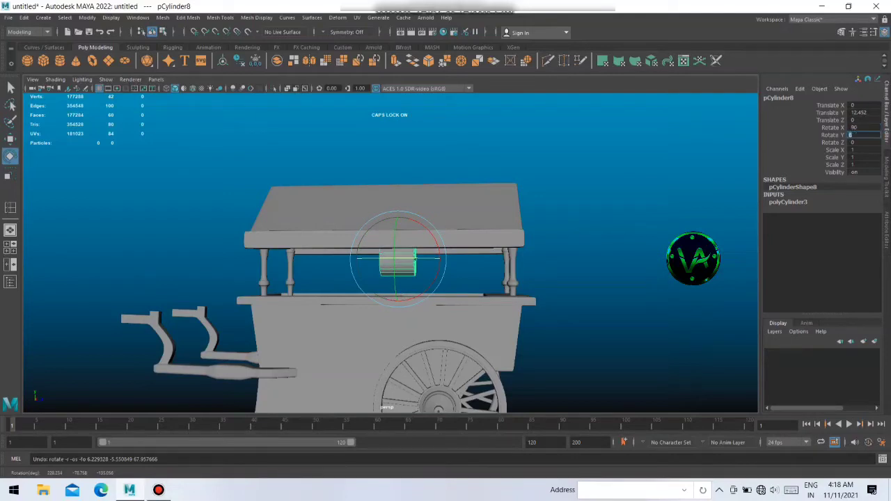
{"action": "type", "text": "90"}
{"action": "left_click", "coordinate": [592, 174]}
{"action": "left_click", "coordinate": [397, 262]}
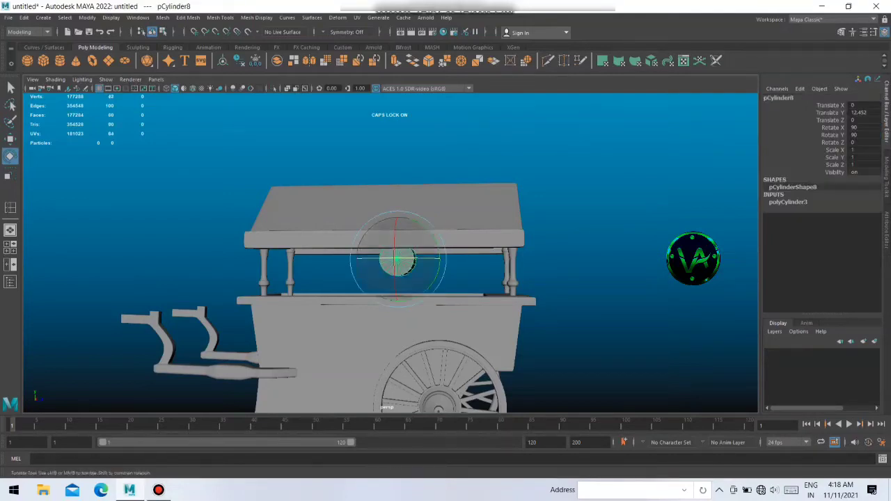
- Slide the half-disc along X so it centres under the roof's front edge
{"action": "left_click_drag", "start_coordinate": [488, 313], "coordinate": [418, 313], "text": "alt"}
{"action": "scroll", "coordinate": [391, 251], "scroll_direction": "up", "scroll_amount": 3}
{"action": "scroll", "coordinate": [391, 252], "scroll_direction": "up", "scroll_amount": 3}
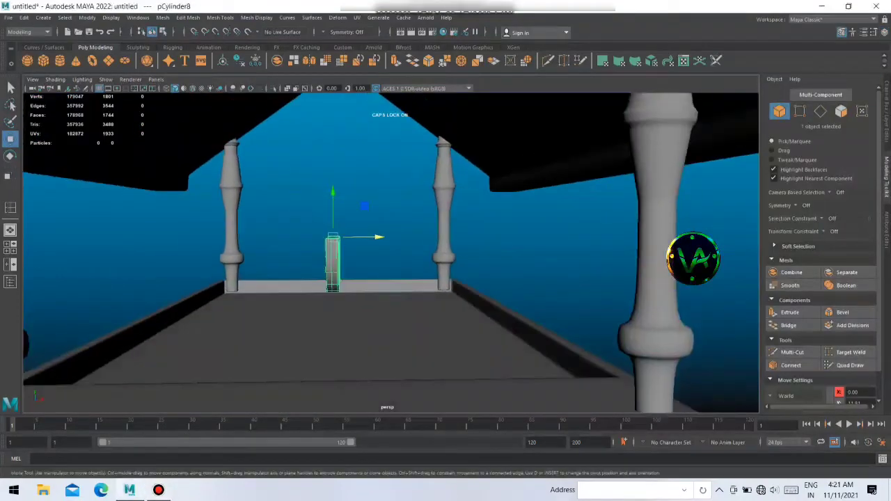
{"action": "left_click_drag", "start_coordinate": [334, 237], "coordinate": [551, 237]}
{"action": "left_click_drag", "start_coordinate": [418, 279], "coordinate": [313, 278], "text": "alt"}
{"action": "scroll", "coordinate": [391, 252], "scroll_direction": "up", "scroll_amount": 3}
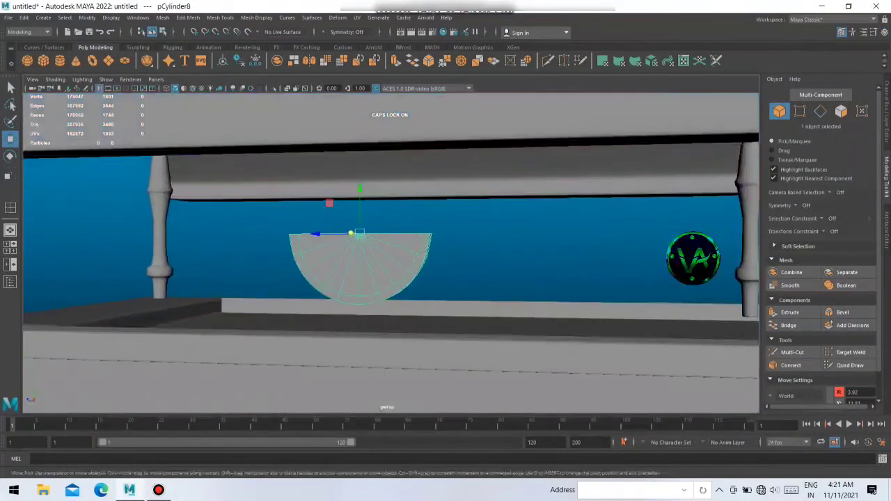
{"action": "mouse_move", "coordinate": [390, 251]}
{"action": "left_mouse_down", "text": "alt"}
{"action": "mouse_move", "coordinate": [390, 279]}
{"action": "mouse_move", "coordinate": [487, 292]}
{"action": "mouse_move", "coordinate": [417, 264]}
{"action": "left_mouse_up", "text": "alt"}
{"action": "left_click_drag", "start_coordinate": [581, 141], "coordinate": [640, 136]}
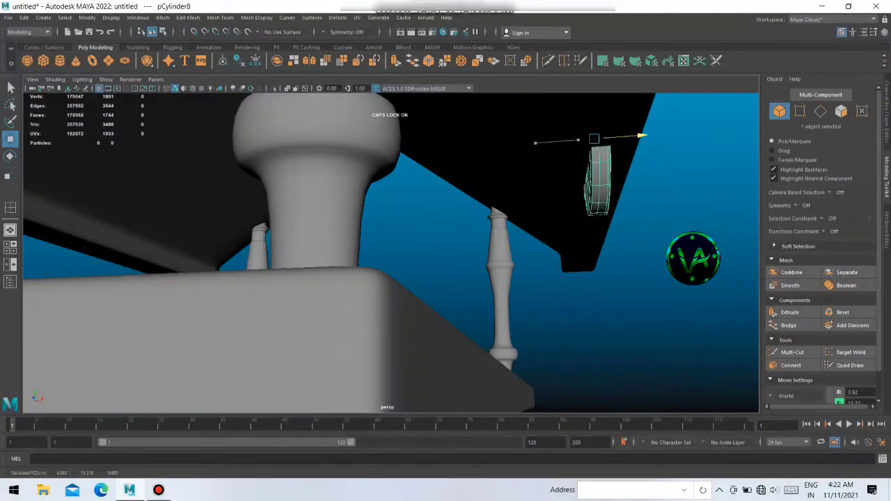
- Adjust the half-disc's pivot and compare it in the four-view layout
{"action": "mouse_move", "coordinate": [390, 250]}
{"action": "left_mouse_down", "text": "alt"}
{"action": "mouse_move", "coordinate": [431, 209]}
{"action": "mouse_move", "coordinate": [453, 209]}
{"action": "left_mouse_up", "text": "alt"}
{"action": "scroll", "coordinate": [390, 250], "scroll_direction": "up", "scroll_amount": 5}
{"action": "scroll", "coordinate": [390, 251], "scroll_direction": "down", "scroll_amount": 4}
{"action": "key", "text": "d"}
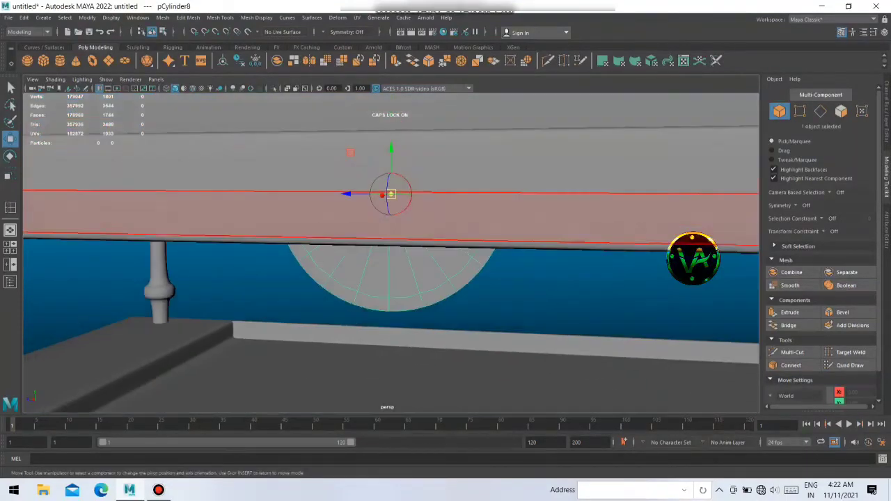
{"action": "left_click", "coordinate": [427, 255]}
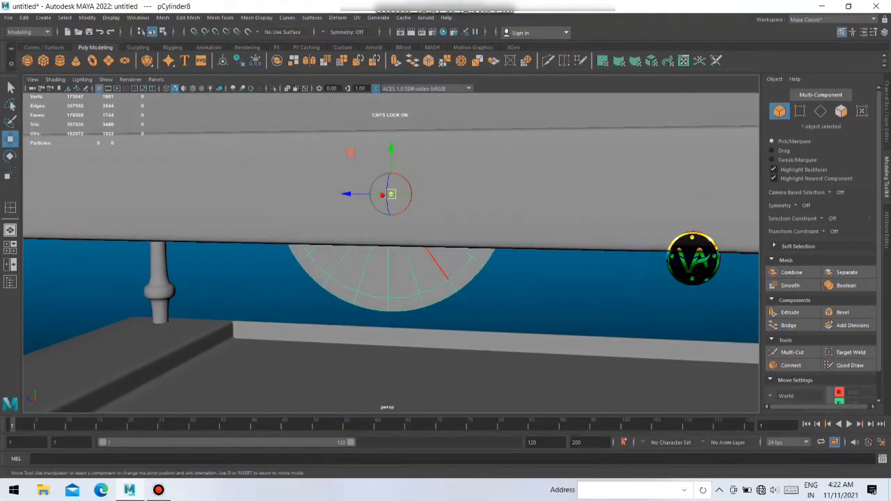
{"action": "key", "text": "space"}
{"action": "key", "text": "space"}
{"action": "key", "text": "space"}
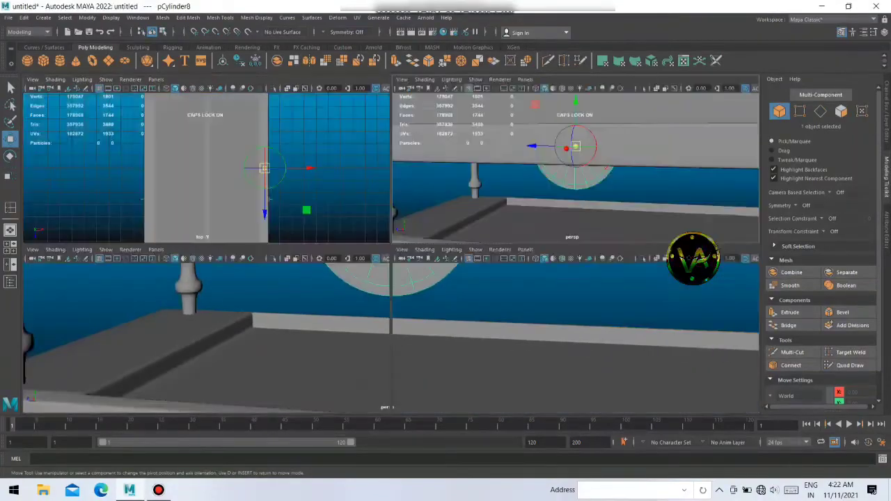
{"action": "key", "text": "space"}
- Check the half-disc's placement between the posts in side and perspective views
{"action": "scroll", "coordinate": [390, 251], "scroll_direction": "down", "scroll_amount": 2}
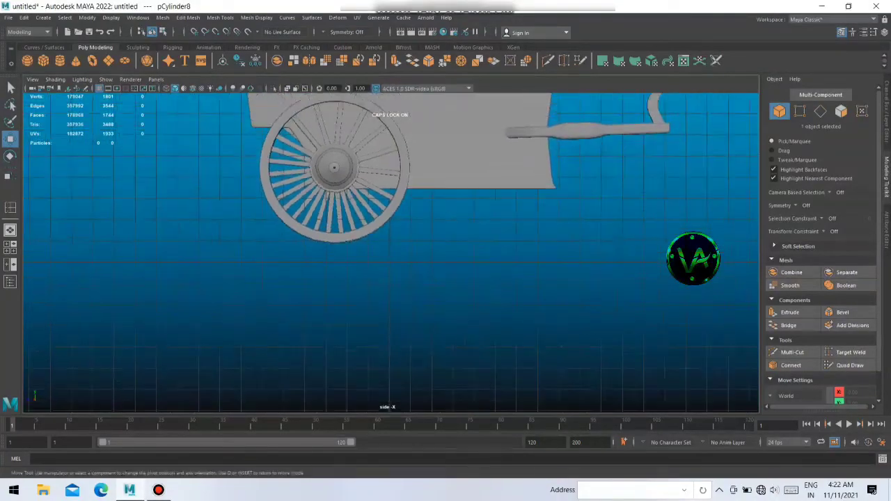
{"action": "scroll", "coordinate": [390, 251], "scroll_direction": "down", "scroll_amount": 5}
{"action": "scroll", "coordinate": [390, 251], "scroll_direction": "up", "scroll_amount": 2}
{"action": "key", "text": "space"}
{"action": "key", "text": "space"}
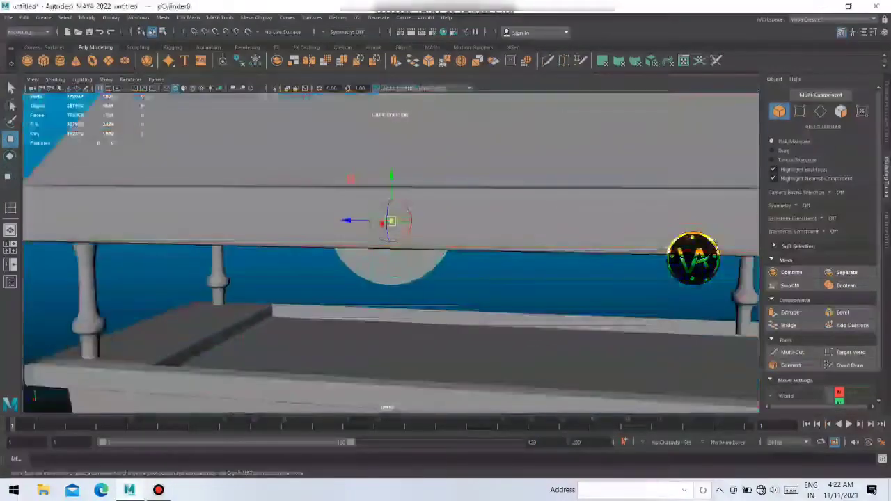
{"action": "left_click_drag", "start_coordinate": [390, 264], "coordinate": [446, 238], "text": "alt"}
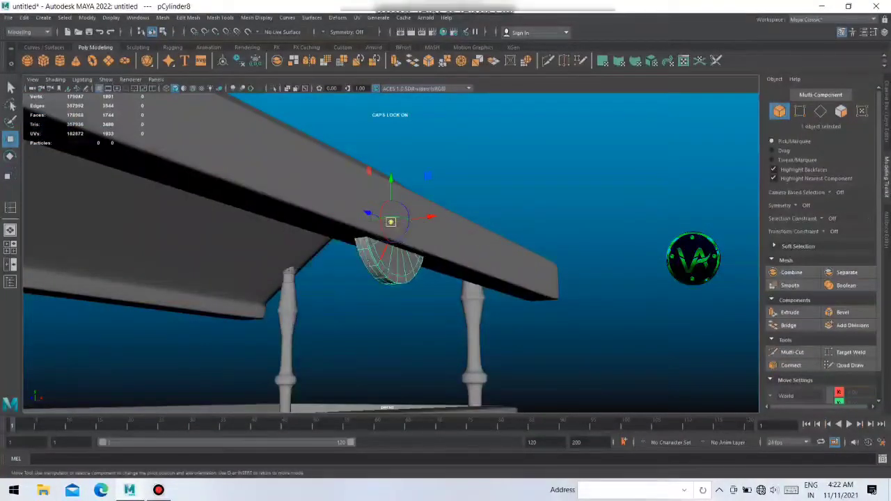
{"action": "key", "text": "space"}
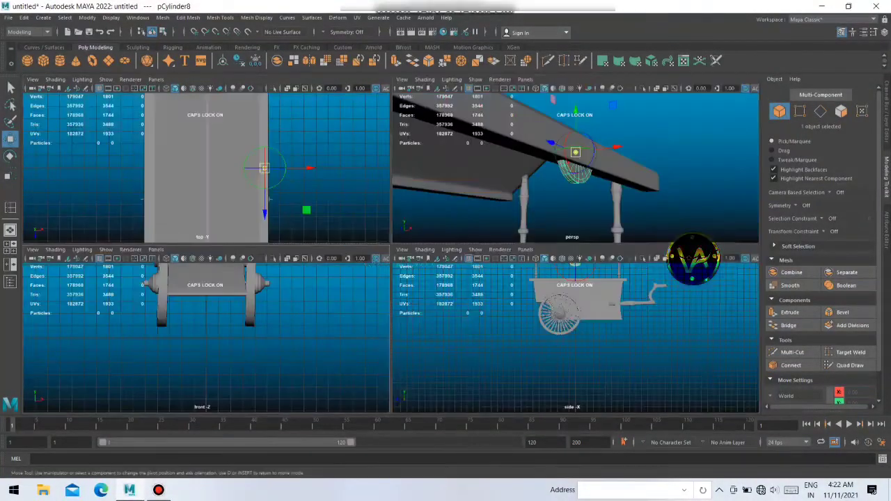
{"action": "key", "text": "space"}
{"action": "right_click_drag", "start_coordinate": [376, 254], "coordinate": [380, 258]}
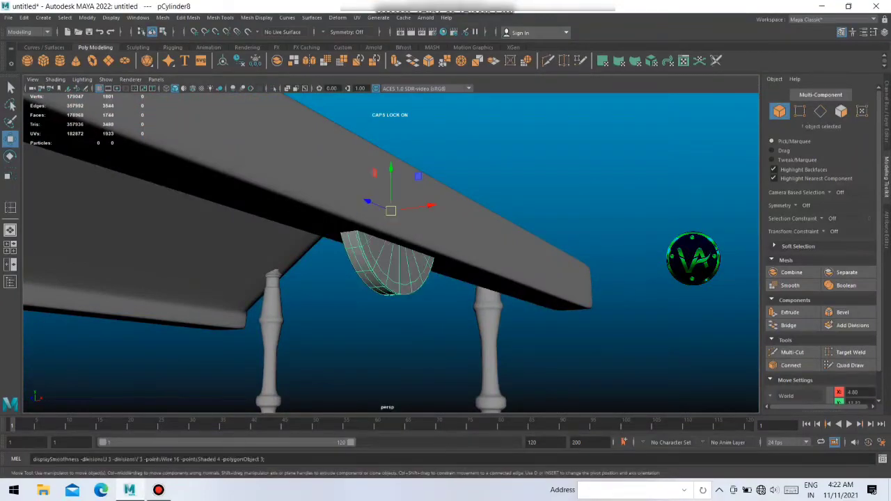
{"action": "left_click_drag", "start_coordinate": [390, 265], "coordinate": [292, 264], "text": "alt"}
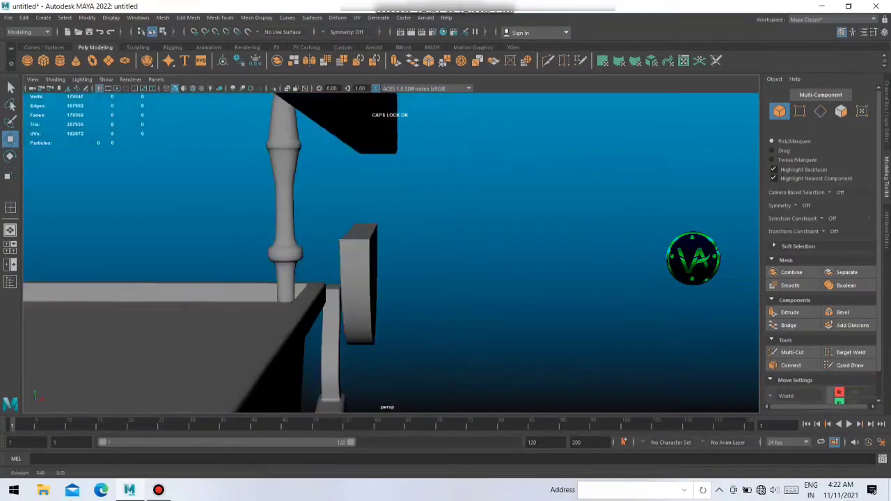
{"action": "mouse_move", "coordinate": [369, 265]}
{"action": "left_mouse_down", "text": "alt"}
{"action": "mouse_move", "coordinate": [362, 279]}
{"action": "mouse_move", "coordinate": [300, 202]}
{"action": "left_mouse_up", "text": "alt"}
{"action": "scroll", "coordinate": [362, 278], "scroll_direction": "up", "scroll_amount": 3}
- Select the flat top faces of the half-disc pCylinder8 and extrude them
{"action": "left_click", "coordinate": [300, 198]}
{"action": "right_click", "coordinate": [298, 199]}
{"action": "left_click", "coordinate": [279, 236]}
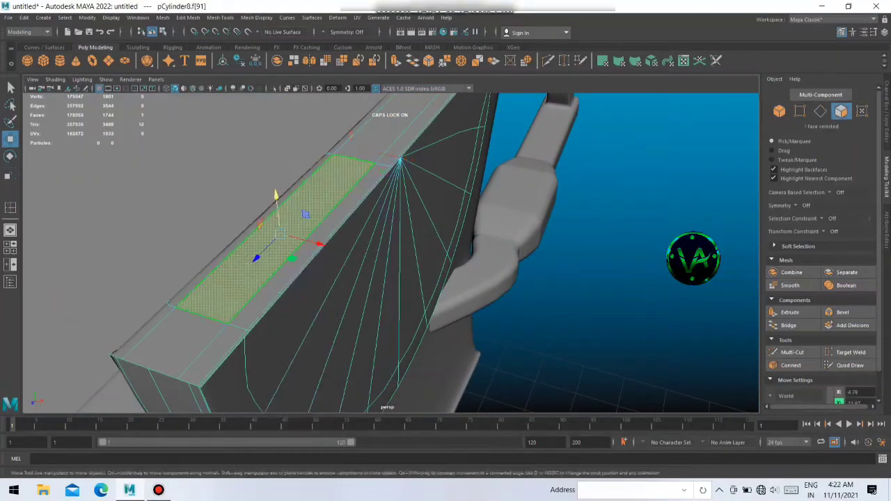
{"action": "left_click", "coordinate": [174, 341], "text": "shift"}
{"action": "left_click", "coordinate": [401, 129], "text": "shift"}
{"action": "mouse_move", "coordinate": [349, 278]}
{"action": "left_mouse_down", "text": "alt"}
{"action": "mouse_move", "coordinate": [390, 264]}
{"action": "mouse_move", "coordinate": [362, 230]}
{"action": "mouse_move", "coordinate": [376, 251]}
{"action": "mouse_move", "coordinate": [150, 315]}
{"action": "left_mouse_up", "text": "alt"}
{"action": "key", "text": "ctrl+e"}
- Scale the extruded top faces outward to widen them
{"action": "mouse_move", "coordinate": [390, 264]}
{"action": "left_mouse_down", "text": "alt"}
{"action": "mouse_move", "coordinate": [327, 241]}
{"action": "mouse_move", "coordinate": [362, 251]}
{"action": "mouse_move", "coordinate": [360, 282]}
{"action": "left_mouse_up", "text": "alt"}
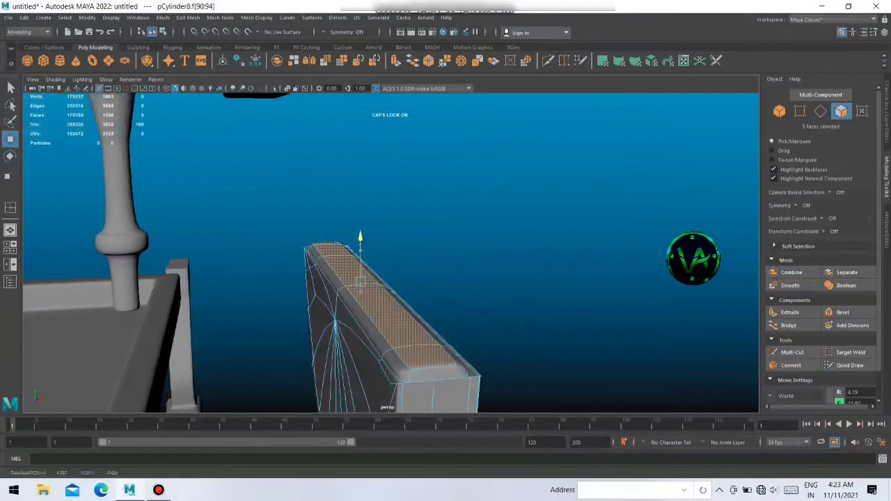
{"action": "key", "text": "r"}
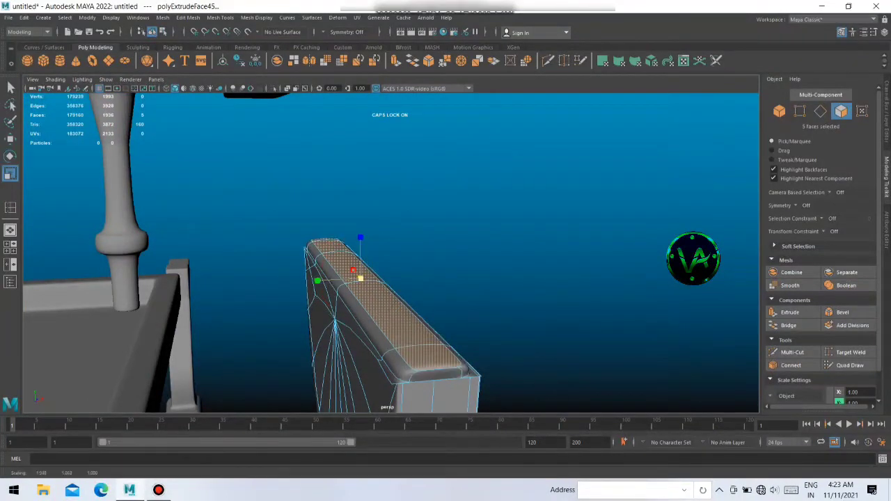
{"action": "left_click_drag", "start_coordinate": [299, 281], "coordinate": [240, 285]}
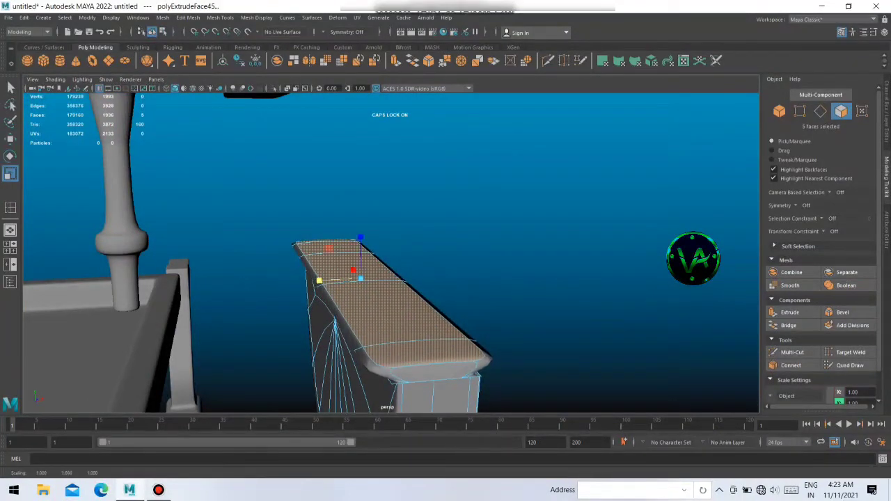
{"action": "key", "text": "w"}
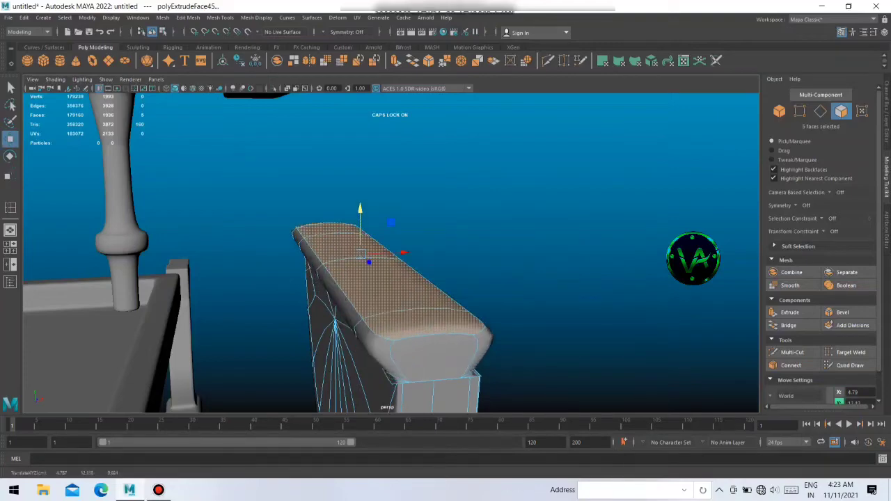
{"action": "mouse_move", "coordinate": [376, 278]}
{"action": "left_mouse_down", "text": "alt"}
{"action": "mouse_move", "coordinate": [418, 272]}
{"action": "mouse_move", "coordinate": [473, 230]}
{"action": "mouse_move", "coordinate": [418, 271]}
{"action": "mouse_move", "coordinate": [515, 251]}
{"action": "left_mouse_up", "text": "alt"}
- Add the two end faces and extrude all six top faces again
{"action": "key", "text": "ctrl+e"}
{"action": "left_click", "coordinate": [445, 269], "text": "shift"}
{"action": "scroll", "coordinate": [446, 269], "scroll_direction": "down", "scroll_amount": 3}
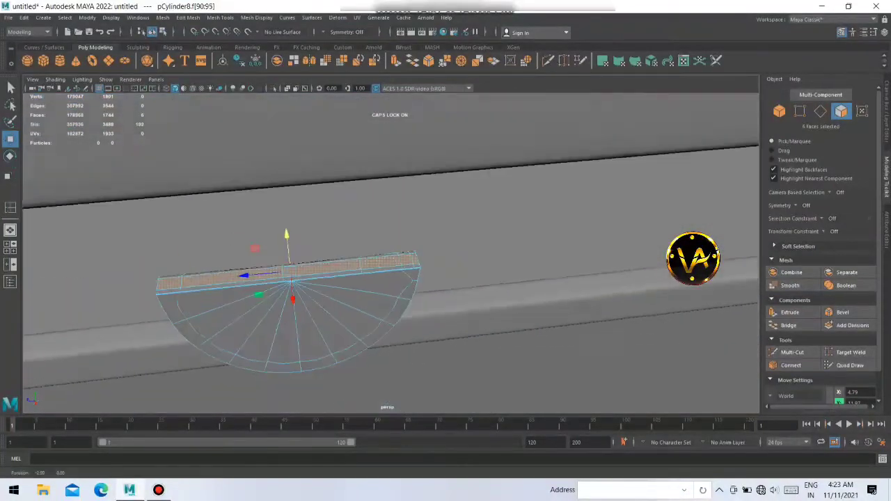
{"action": "left_click_drag", "start_coordinate": [418, 265], "coordinate": [515, 243], "text": "alt"}
{"action": "key", "text": "ctrl+e"}
{"action": "left_click_drag", "start_coordinate": [390, 278], "coordinate": [431, 264], "text": "alt"}
- Stretch the new top faces wider, raise them slightly and scale them out into a flared lip
{"action": "key", "text": "e"}
{"action": "key", "text": "r"}
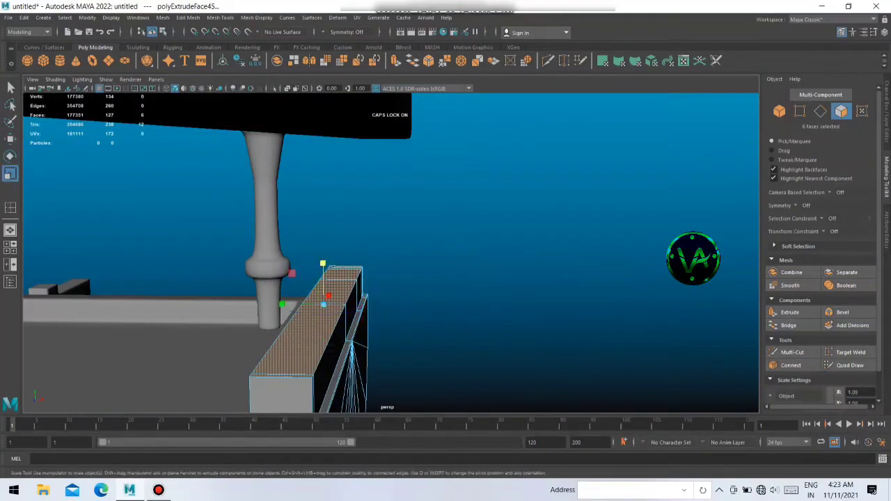
{"action": "left_click_drag", "start_coordinate": [281, 305], "coordinate": [211, 304]}
{"action": "left_click_drag", "start_coordinate": [281, 304], "coordinate": [418, 265], "text": "alt"}
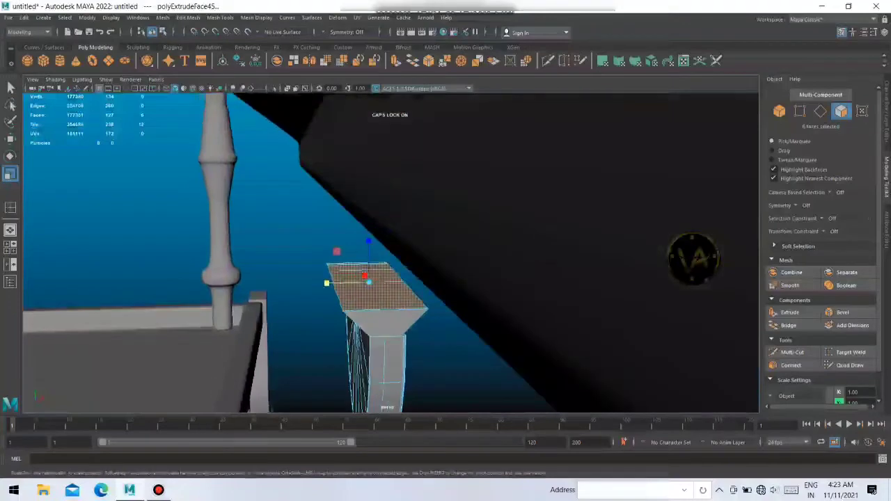
{"action": "key", "text": "w"}
{"action": "mouse_move", "coordinate": [369, 239]}
{"action": "left_mouse_down"}
{"action": "mouse_move", "coordinate": [446, 230]}
{"action": "mouse_move", "coordinate": [446, 209]}
{"action": "mouse_move", "coordinate": [390, 279]}
{"action": "mouse_move", "coordinate": [389, 229]}
{"action": "mouse_move", "coordinate": [417, 209]}
{"action": "mouse_move", "coordinate": [446, 223]}
{"action": "mouse_move", "coordinate": [432, 209]}
{"action": "mouse_move", "coordinate": [445, 236]}
{"action": "left_mouse_up"}
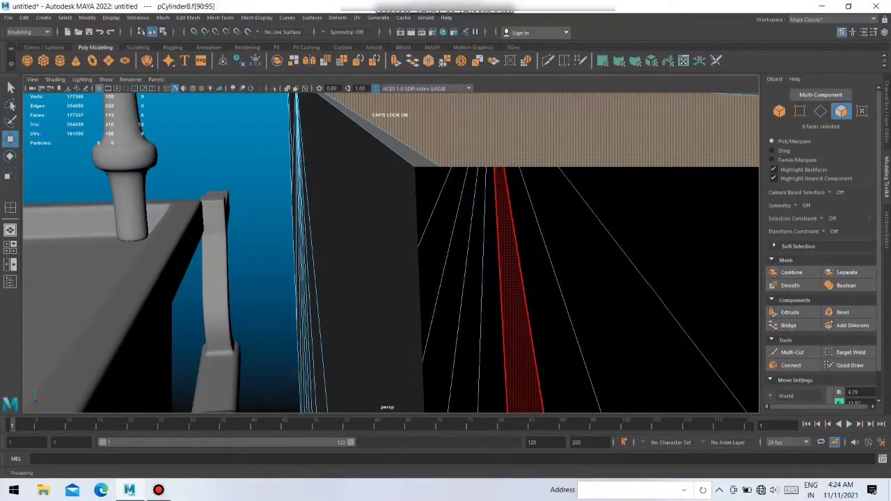
{"action": "mouse_move", "coordinate": [446, 237]}
{"action": "left_mouse_down", "text": "alt"}
{"action": "mouse_move", "coordinate": [390, 202]}
{"action": "mouse_move", "coordinate": [307, 202]}
{"action": "left_mouse_up", "text": "alt"}
{"action": "key", "text": "r"}
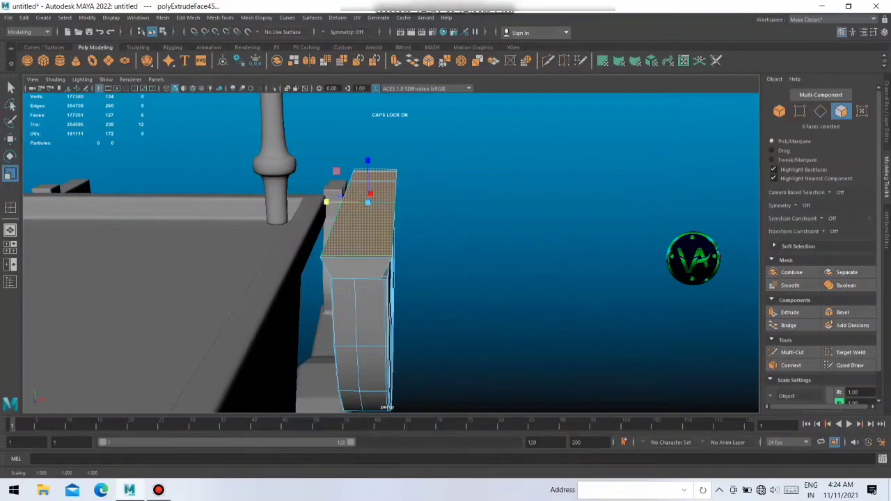
{"action": "key", "text": "w"}
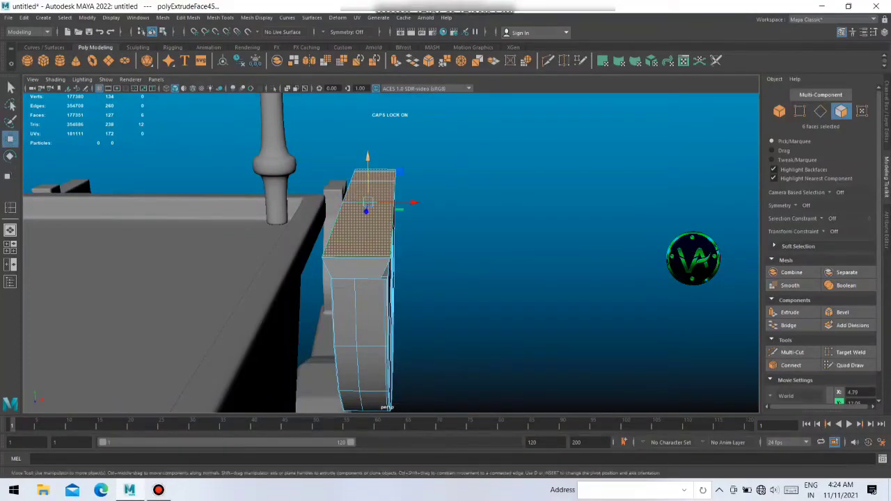
{"action": "mouse_move", "coordinate": [368, 202]}
{"action": "left_mouse_down", "text": "alt"}
{"action": "mouse_move", "coordinate": [390, 181]}
{"action": "mouse_move", "coordinate": [432, 208]}
{"action": "mouse_move", "coordinate": [387, 176]}
{"action": "left_mouse_up", "text": "alt"}
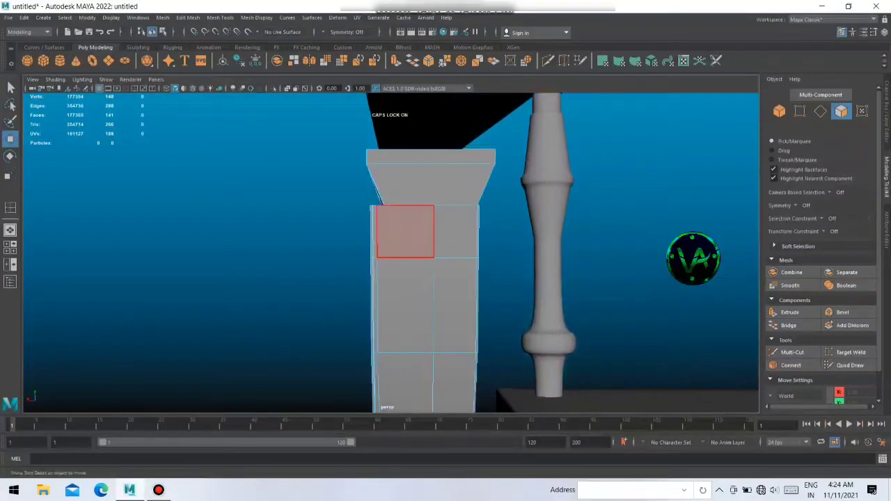
- Return to object mode and insert an extra edge loop across the half-disc
{"action": "right_click", "coordinate": [387, 176], "text": "shift"}
{"action": "right_click_drag", "start_coordinate": [387, 176], "coordinate": [387, 150]}
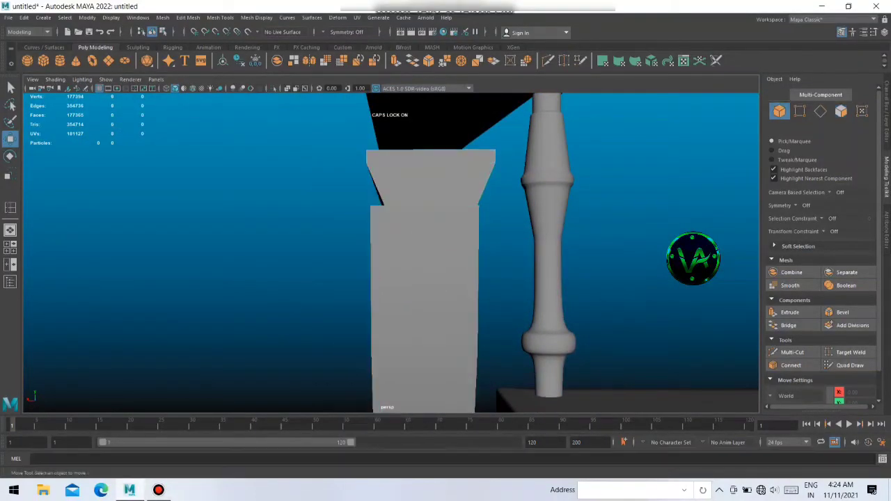
{"action": "left_click", "coordinate": [390, 199]}
{"action": "right_click", "coordinate": [376, 172], "text": "shift"}
{"action": "left_click", "coordinate": [316, 186]}
{"action": "left_click", "coordinate": [380, 294]}
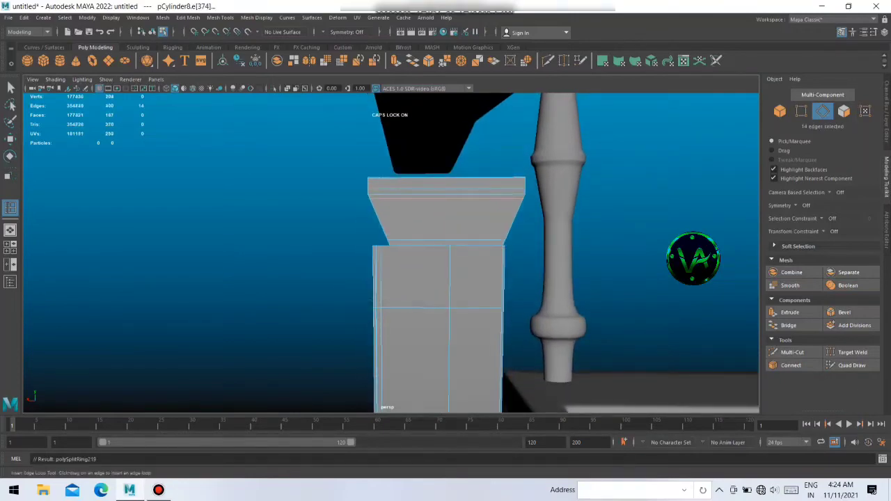
{"action": "left_click_drag", "start_coordinate": [390, 250], "coordinate": [459, 201], "text": "alt"}
{"action": "left_click_drag", "start_coordinate": [390, 279], "coordinate": [466, 251], "text": "alt"}
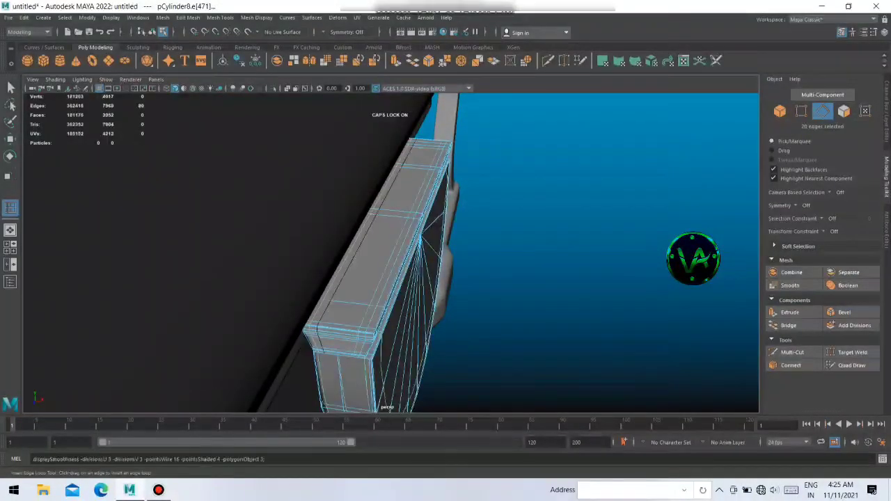
{"action": "right_click", "coordinate": [345, 237]}
{"action": "left_click", "coordinate": [388, 222]}
{"action": "left_click_drag", "start_coordinate": [388, 223], "coordinate": [487, 223], "text": "alt"}
{"action": "left_click", "coordinate": [411, 300]}
- Shift-drag a copy of the half-disc scallop to its right along X
{"action": "key", "text": "e"}
{"action": "key", "text": "w"}
{"action": "left_click", "coordinate": [591, 175]}
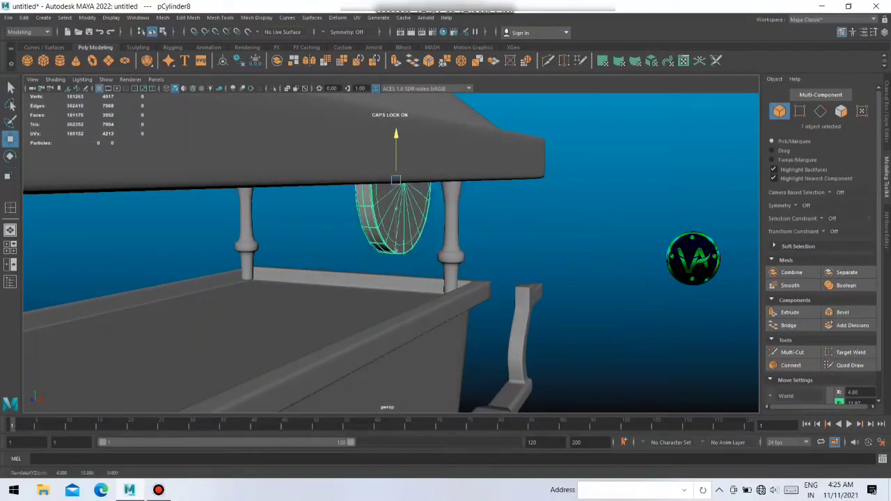
{"action": "left_click_drag", "start_coordinate": [592, 174], "coordinate": [488, 209], "text": "alt"}
{"action": "left_click", "coordinate": [398, 233]}
{"action": "key", "text": "r"}
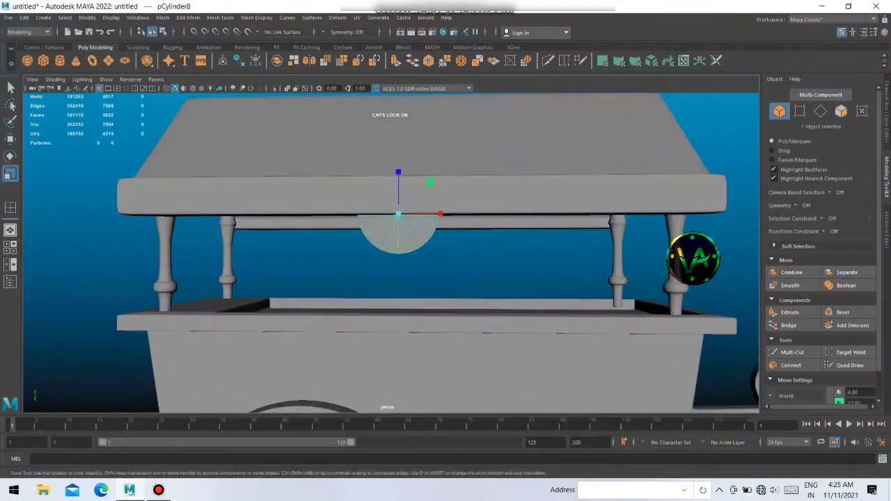
{"action": "key", "text": "w"}
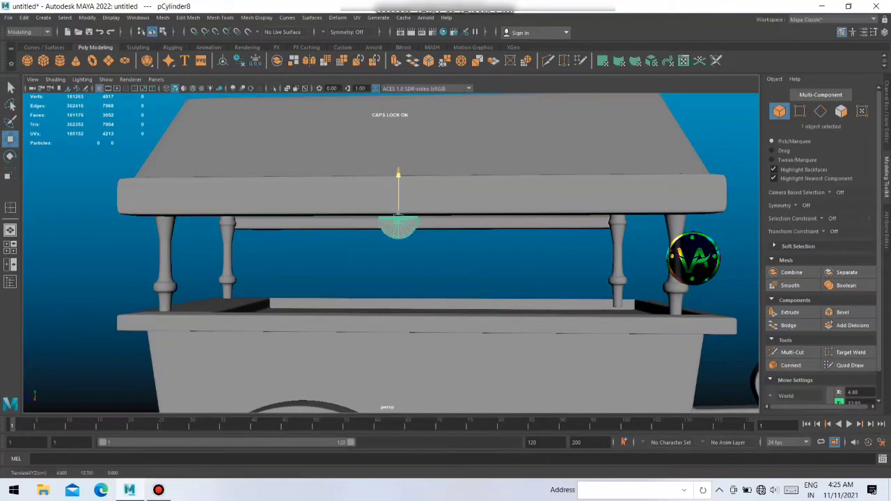
{"action": "left_click_drag", "start_coordinate": [418, 264], "coordinate": [390, 251], "text": "alt"}
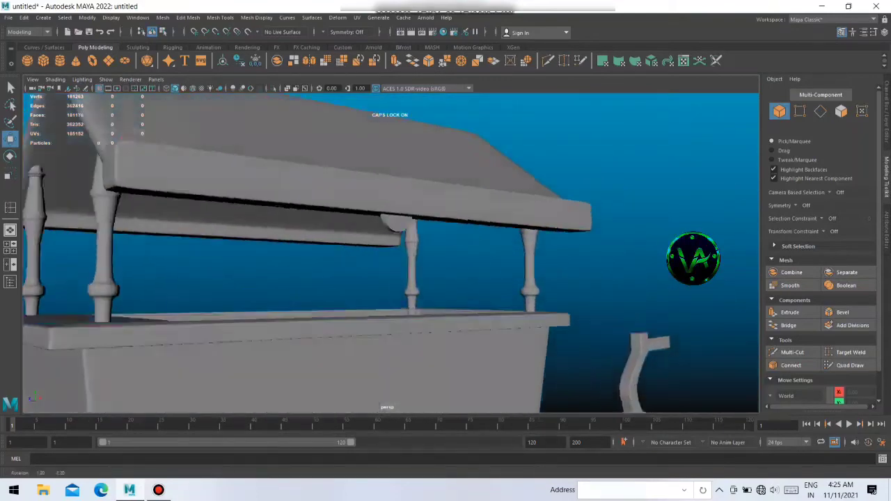
{"action": "left_click", "coordinate": [399, 219]}
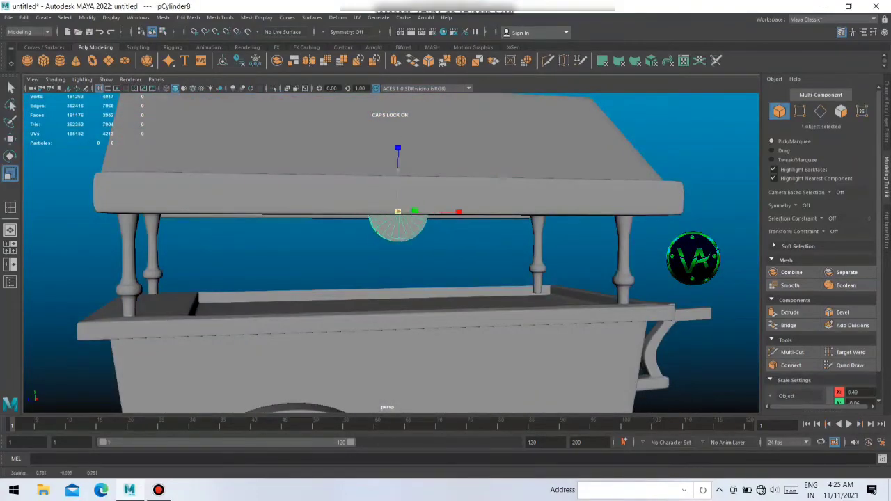
{"action": "scroll", "coordinate": [390, 250], "scroll_direction": "down", "scroll_amount": 3}
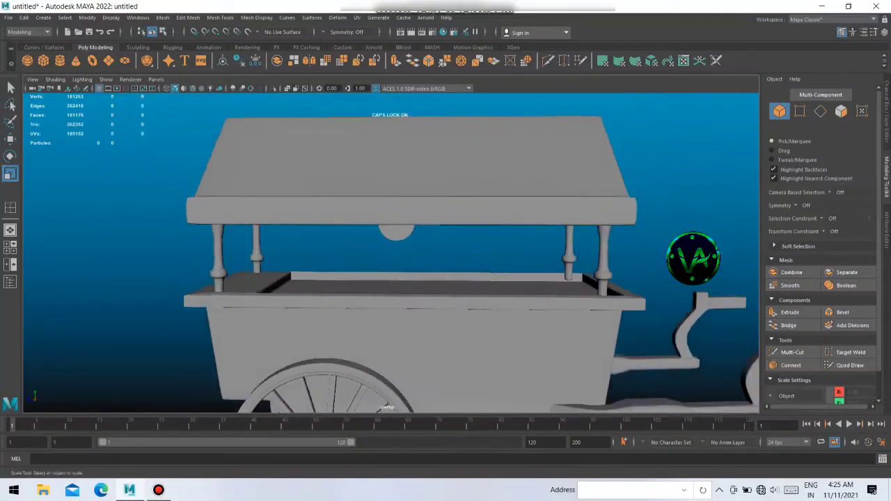
{"action": "scroll", "coordinate": [390, 250], "scroll_direction": "up", "scroll_amount": 5}
{"action": "scroll", "coordinate": [390, 251], "scroll_direction": "up", "scroll_amount": 1}
{"action": "scroll", "coordinate": [390, 250], "scroll_direction": "up", "scroll_amount": 2}
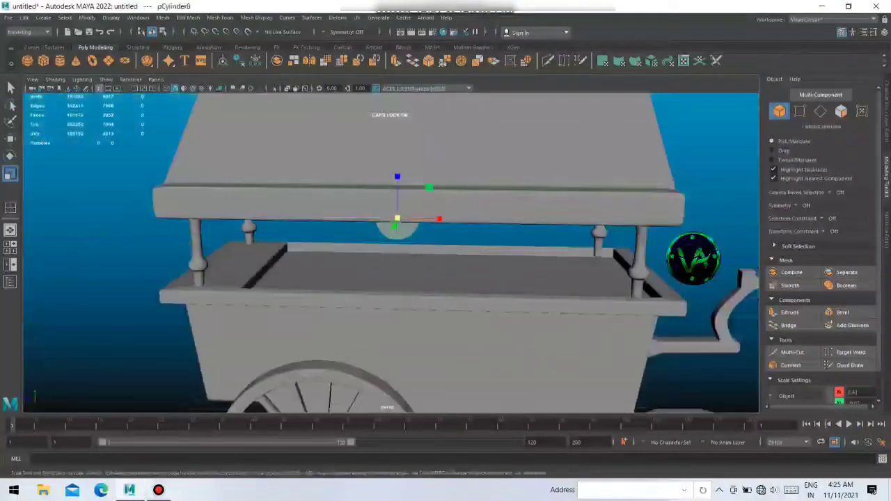
{"action": "left_click_drag", "start_coordinate": [369, 218], "coordinate": [417, 218], "text": "shift"}
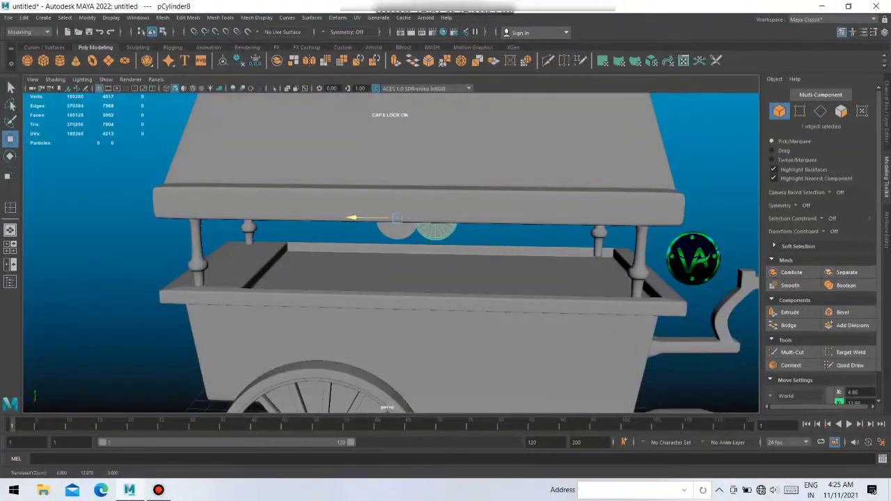
- Duplicate both scallops beside the originals to make a row of four
{"action": "left_click", "coordinate": [362, 234]}
{"action": "scroll", "coordinate": [390, 251], "scroll_direction": "up", "scroll_amount": 2}
{"action": "scroll", "coordinate": [390, 250], "scroll_direction": "up", "scroll_amount": 2}
{"action": "scroll", "coordinate": [390, 251], "scroll_direction": "up", "scroll_amount": 2}
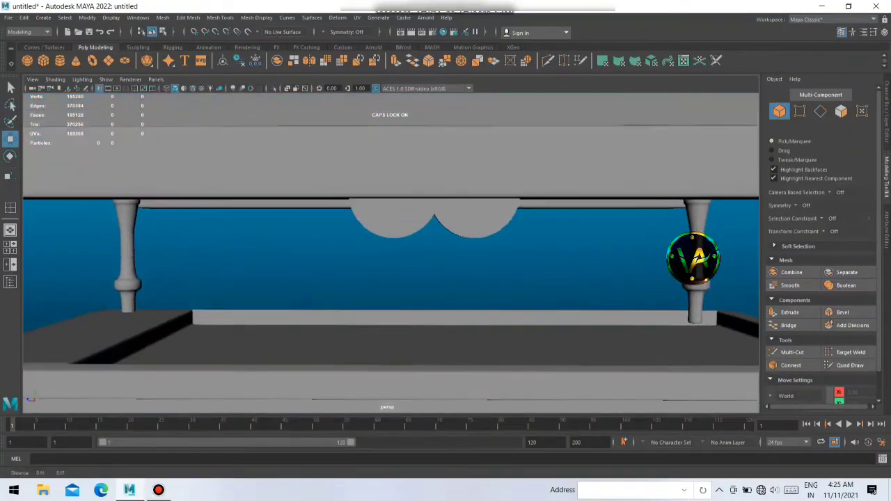
{"action": "scroll", "coordinate": [390, 251], "scroll_direction": "up", "scroll_amount": 2}
{"action": "left_click", "coordinate": [453, 257]}
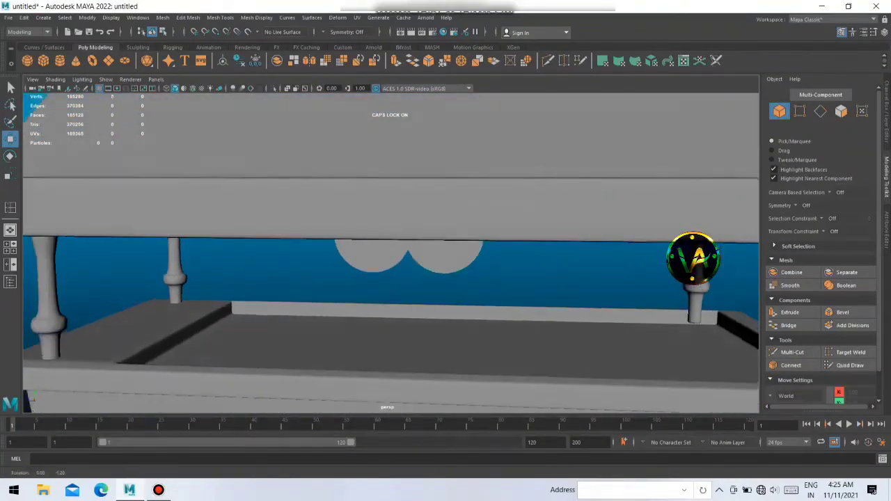
{"action": "left_click", "coordinate": [373, 254]}
{"action": "key", "text": "shift+d"}
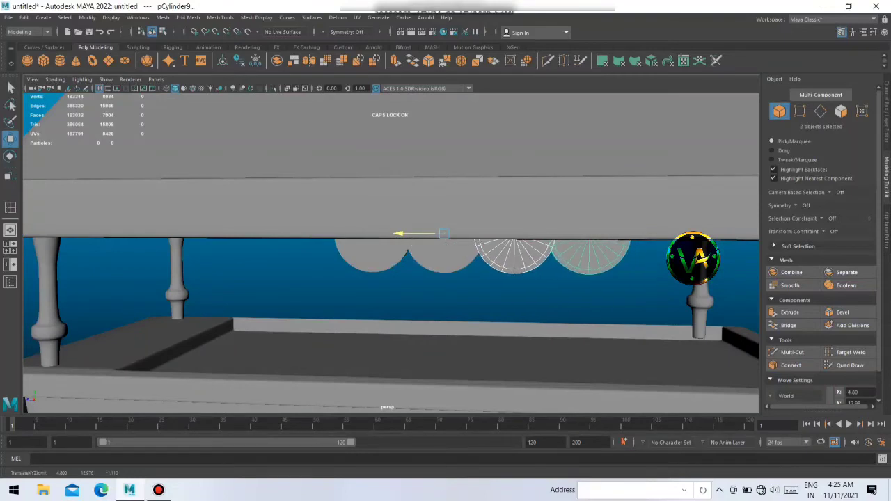
{"action": "scroll", "coordinate": [391, 251], "scroll_direction": "down", "scroll_amount": 3}
{"action": "scroll", "coordinate": [390, 251], "scroll_direction": "down", "scroll_amount": 2}
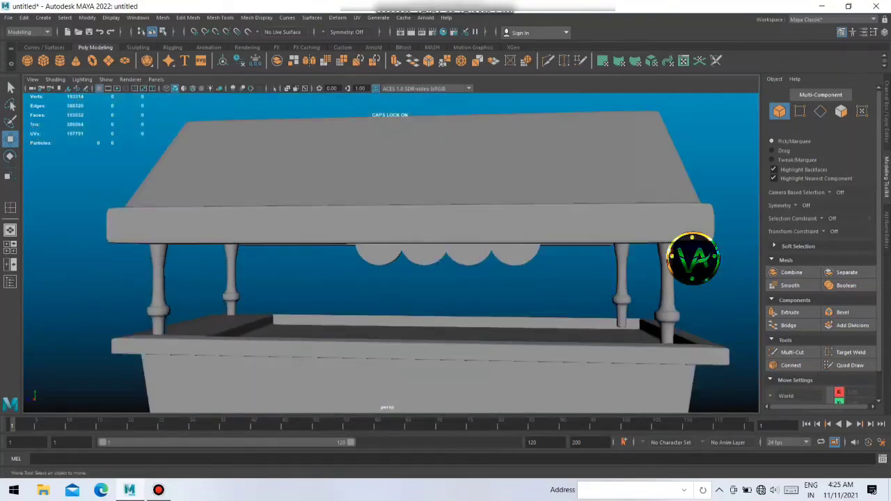
{"action": "left_click_drag", "start_coordinate": [348, 273], "coordinate": [442, 252]}
- Combine the four scallops into one object
{"action": "left_click", "coordinate": [791, 272]}
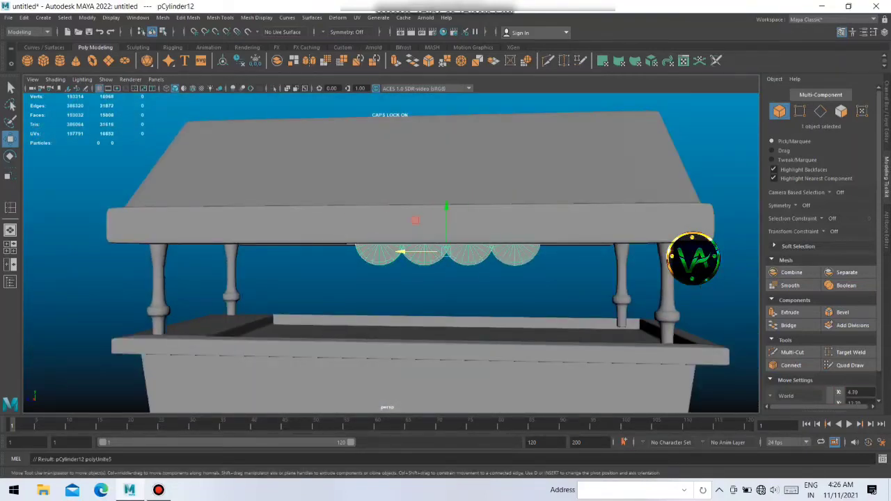
{"action": "left_click", "coordinate": [390, 293]}
{"action": "left_click_drag", "start_coordinate": [550, 276], "coordinate": [435, 240]}
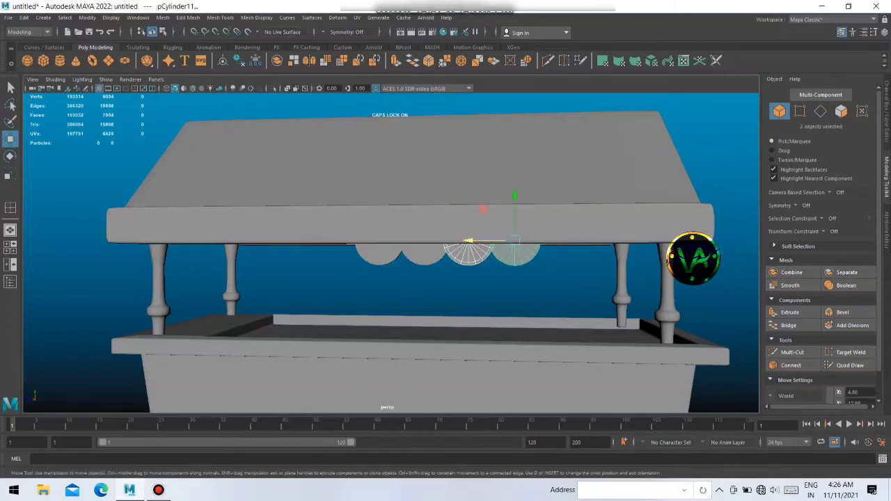
{"action": "scroll", "coordinate": [418, 265], "scroll_direction": "down", "scroll_amount": 2}
{"action": "scroll", "coordinate": [390, 251], "scroll_direction": "up", "scroll_amount": 3}
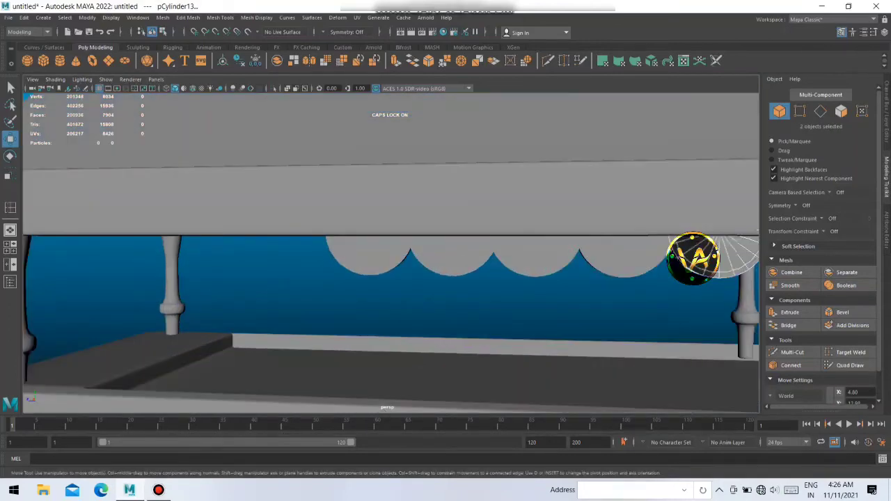
{"action": "scroll", "coordinate": [390, 251], "scroll_direction": "down", "scroll_amount": 3}
{"action": "left_click_drag", "start_coordinate": [348, 265], "coordinate": [432, 264], "text": "alt"}
{"action": "scroll", "coordinate": [390, 251], "scroll_direction": "up", "scroll_amount": 3}
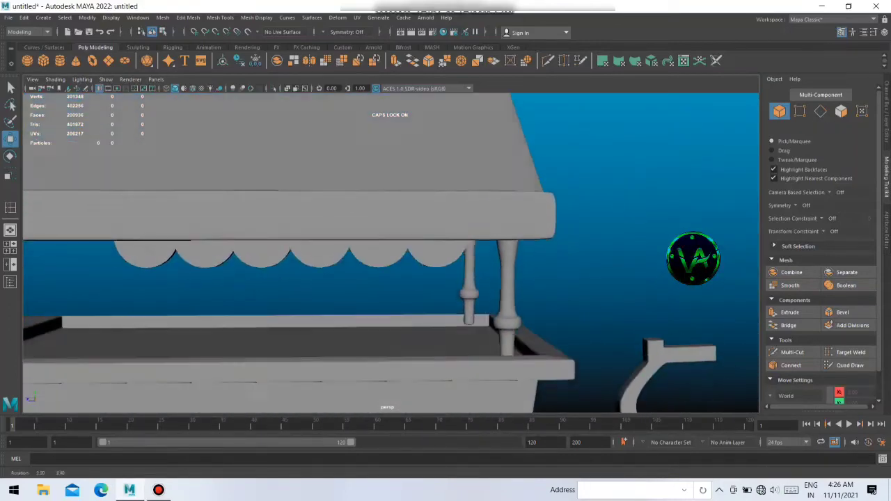
- Duplicate the scallops at the roof's end with Ctrl+D, removing the extra copy
{"action": "left_click", "coordinate": [446, 250]}
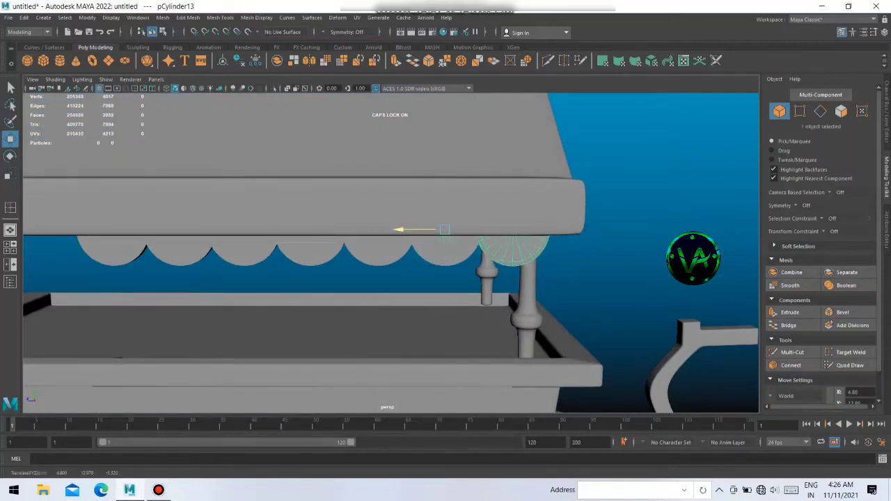
{"action": "left_click_drag", "start_coordinate": [390, 250], "coordinate": [467, 250], "text": "alt"}
{"action": "left_click", "coordinate": [244, 248]}
{"action": "scroll", "coordinate": [281, 243], "scroll_direction": "down", "scroll_amount": 3}
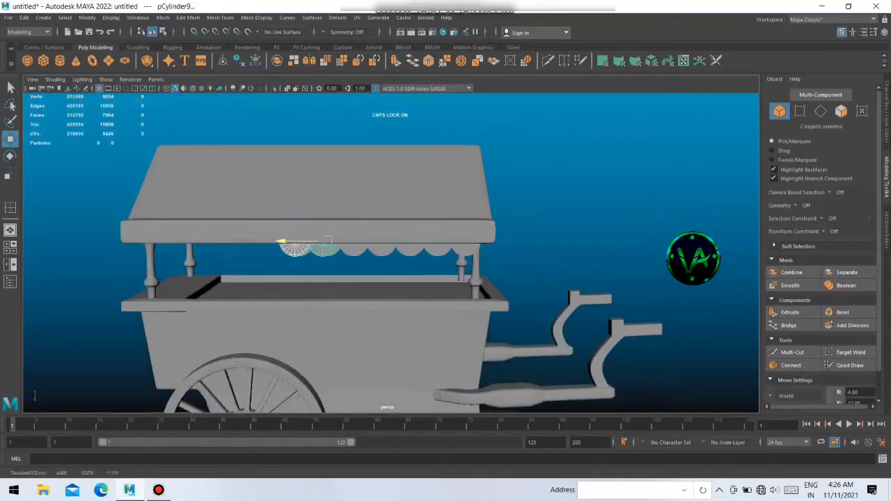
{"action": "left_click", "coordinate": [529, 174]}
{"action": "scroll", "coordinate": [241, 247], "scroll_direction": "up", "scroll_amount": 5}
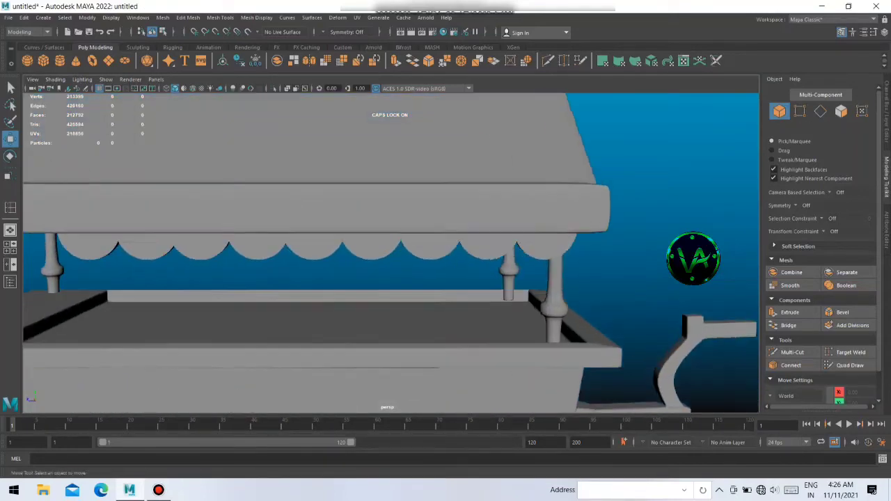
{"action": "left_click", "coordinate": [306, 244]}
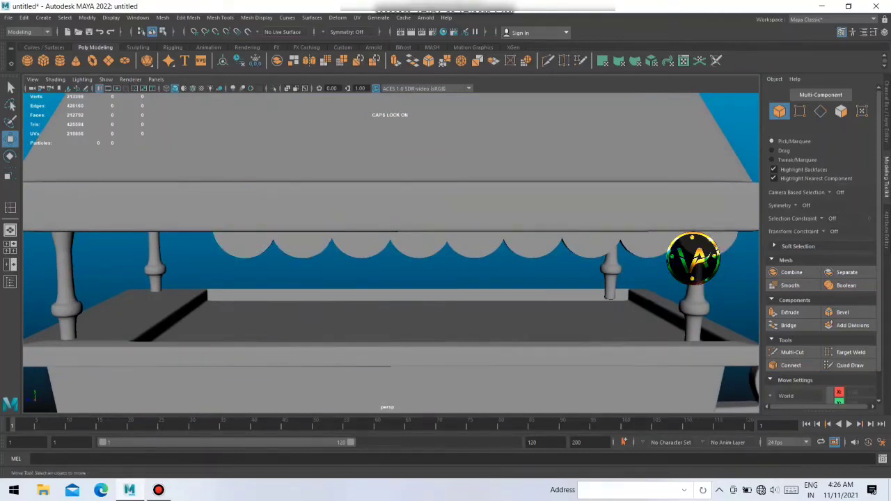
{"action": "scroll", "coordinate": [390, 250], "scroll_direction": "down", "scroll_amount": 4}
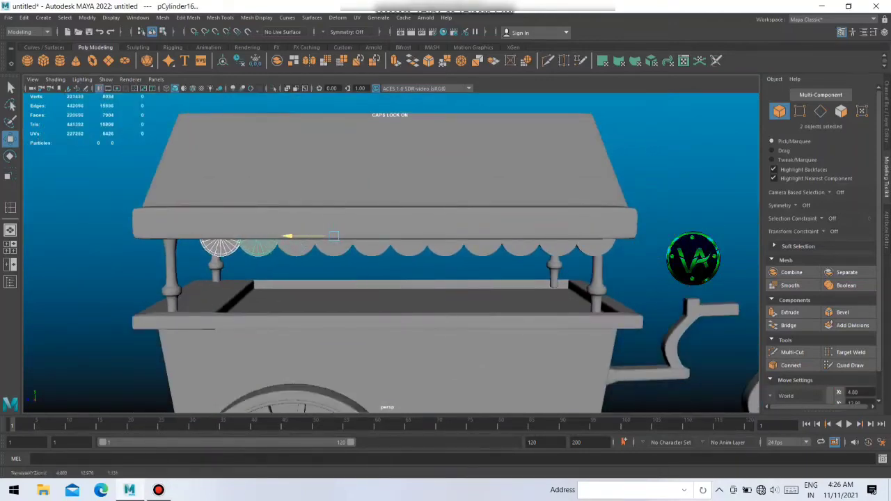
{"action": "scroll", "coordinate": [390, 251], "scroll_direction": "up", "scroll_amount": 3}
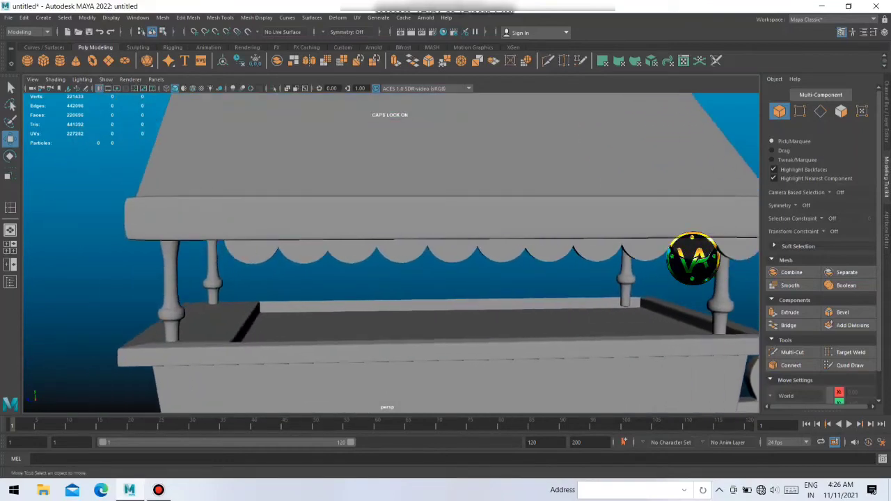
{"action": "key", "text": "ctrl+d"}
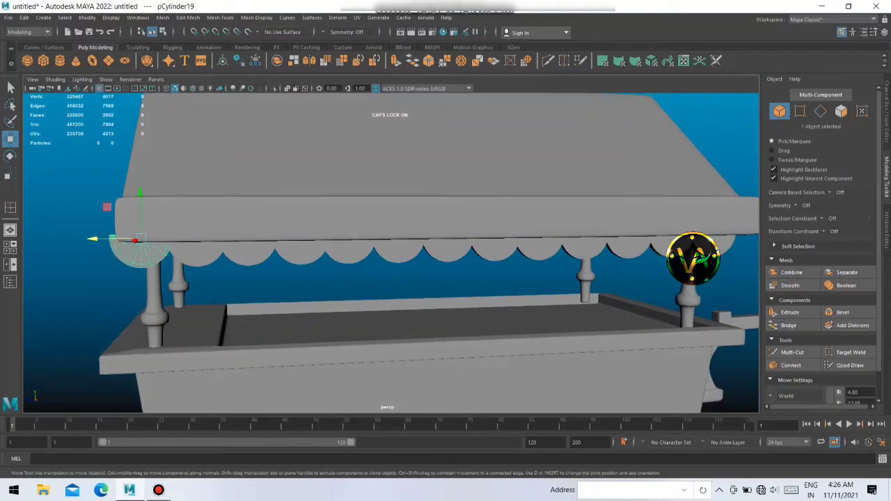
{"action": "key", "text": "ctrl+z"}
- Slide the copied scallops left along the roof edge to continue the trim
{"action": "scroll", "coordinate": [390, 251], "scroll_direction": "down", "scroll_amount": 2}
{"action": "scroll", "coordinate": [390, 250], "scroll_direction": "up", "scroll_amount": 3}
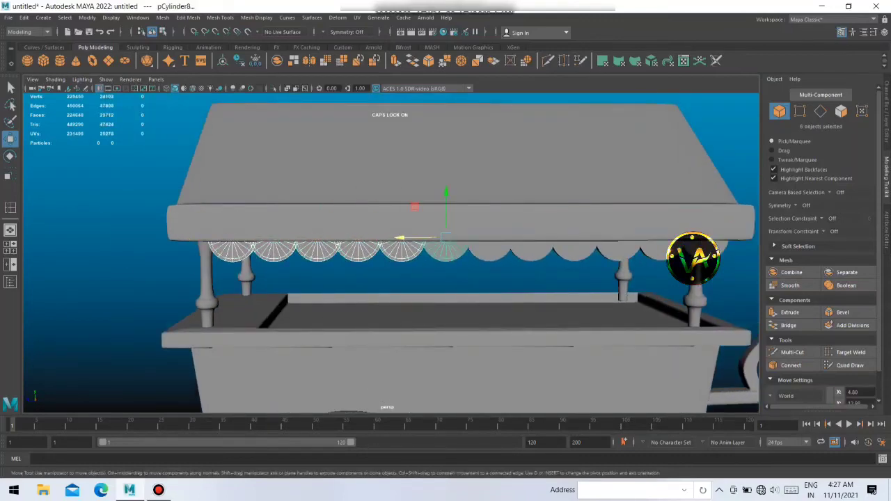
{"action": "scroll", "coordinate": [459, 257], "scroll_direction": "down", "scroll_amount": 2}
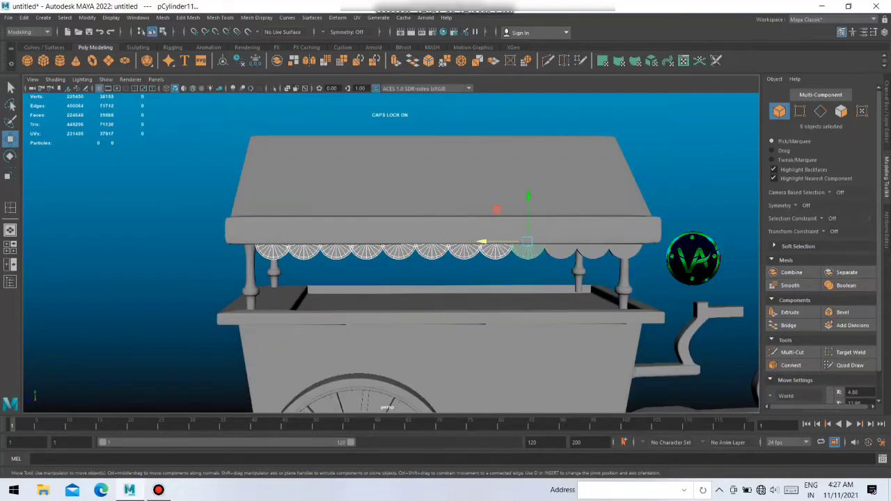
{"action": "left_click_drag", "start_coordinate": [585, 243], "coordinate": [574, 243]}
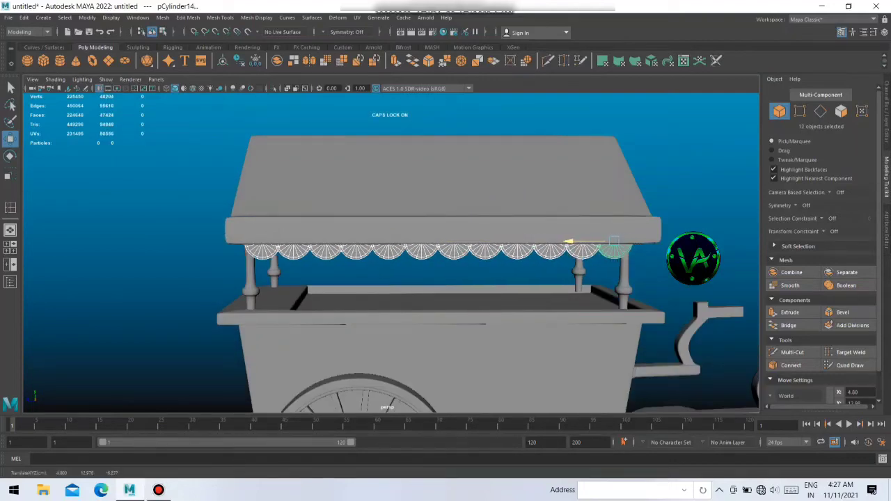
{"action": "left_click", "coordinate": [668, 174]}
{"action": "scroll", "coordinate": [669, 174], "scroll_direction": "up", "scroll_amount": 2}
{"action": "key", "text": "ctrl+z"}
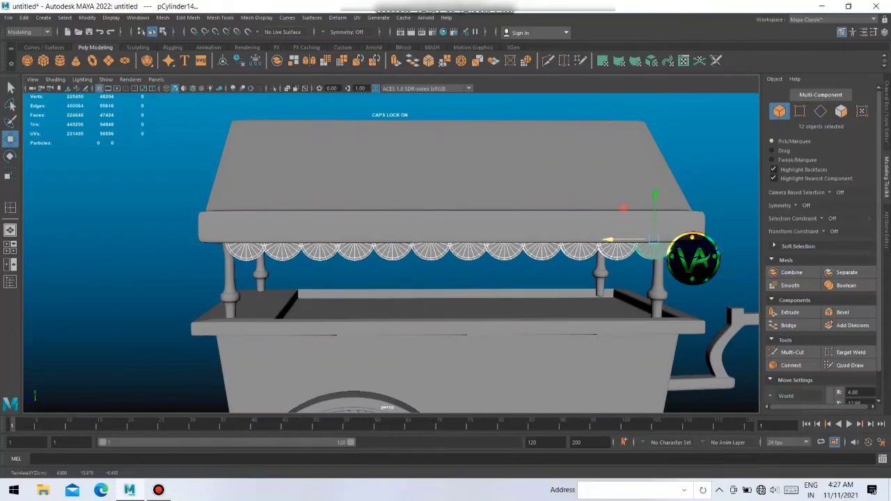
{"action": "left_click", "coordinate": [668, 174]}
{"action": "scroll", "coordinate": [668, 174], "scroll_direction": "down", "scroll_amount": 3}
{"action": "mouse_move", "coordinate": [390, 278]}
{"action": "left_mouse_down", "text": "alt"}
{"action": "mouse_move", "coordinate": [515, 265]}
{"action": "mouse_move", "coordinate": [487, 257]}
{"action": "mouse_move", "coordinate": [446, 271]}
{"action": "mouse_move", "coordinate": [488, 265]}
{"action": "left_mouse_up", "text": "alt"}
{"action": "scroll", "coordinate": [390, 265], "scroll_direction": "up", "scroll_amount": 3}
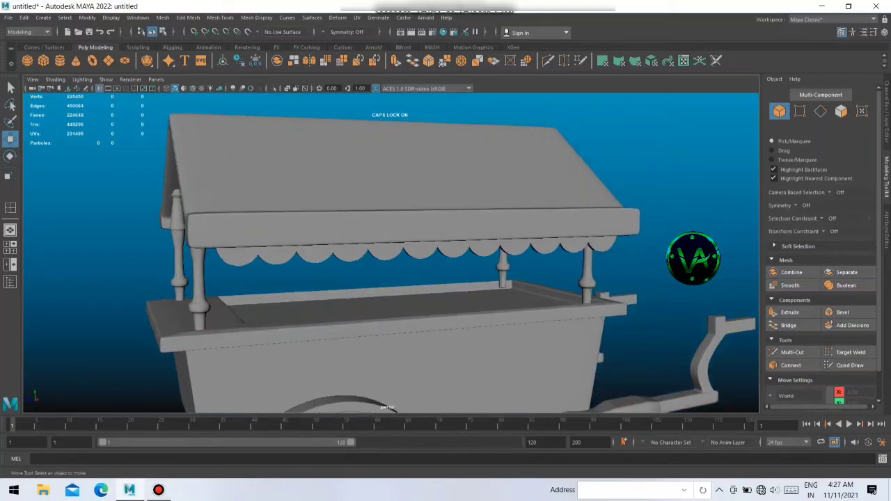
- Combine all the front scallops into a single trim piece
{"action": "left_click", "coordinate": [240, 252]}
{"action": "left_click", "coordinate": [386, 252], "text": "shift"}
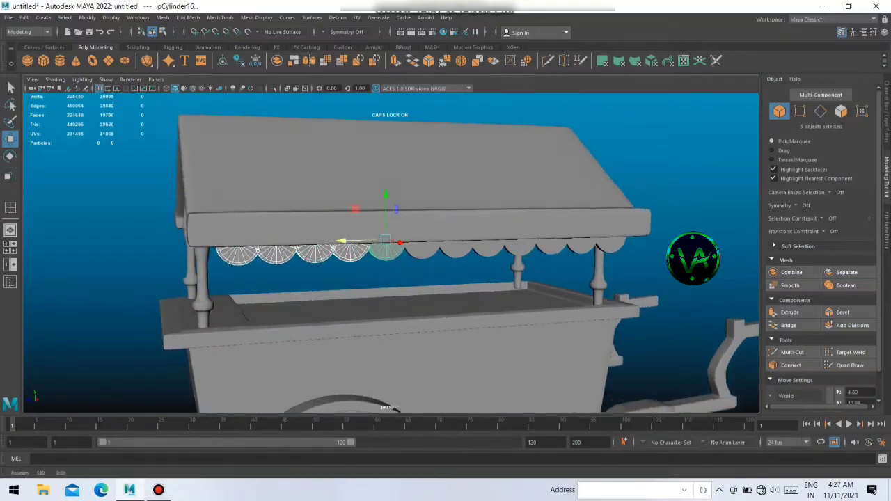
{"action": "left_click_drag", "start_coordinate": [390, 278], "coordinate": [445, 275], "text": "alt"}
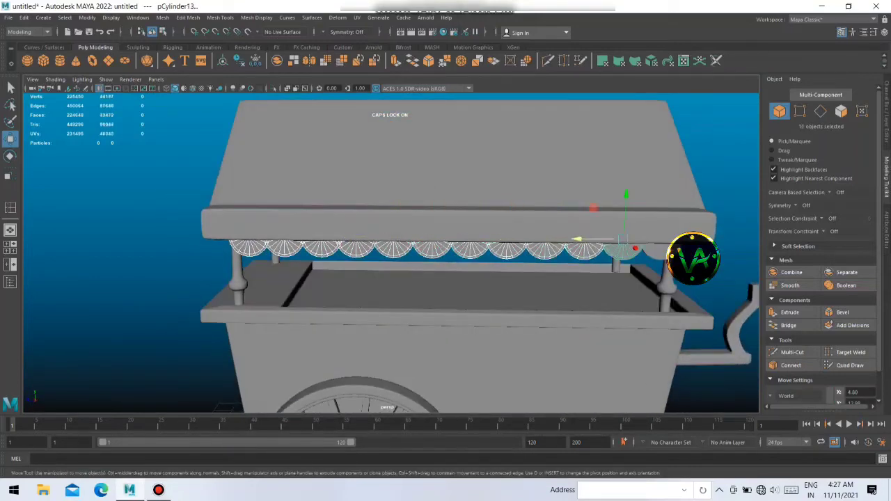
{"action": "left_click_drag", "start_coordinate": [390, 278], "coordinate": [445, 272], "text": "alt"}
{"action": "left_click", "coordinate": [792, 272]}
{"action": "left_click", "coordinate": [139, 208]}
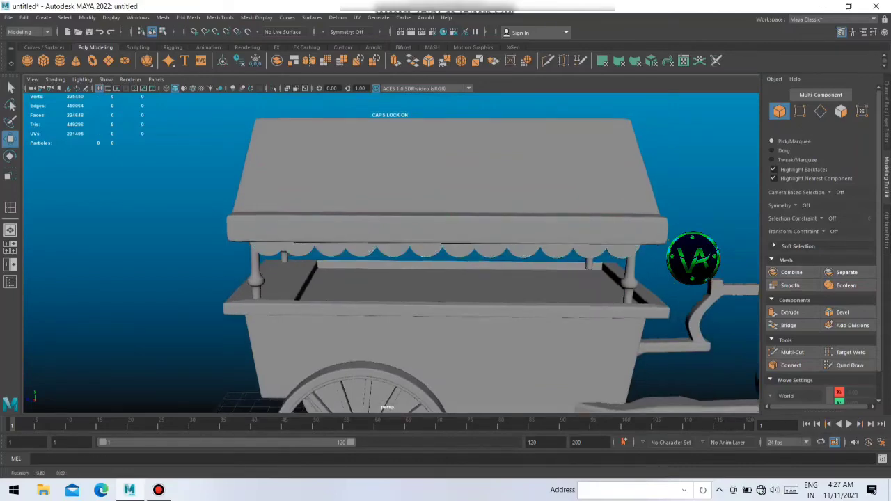
{"action": "left_click_drag", "start_coordinate": [390, 278], "coordinate": [446, 271], "text": "alt"}
{"action": "left_click", "coordinate": [487, 254]}
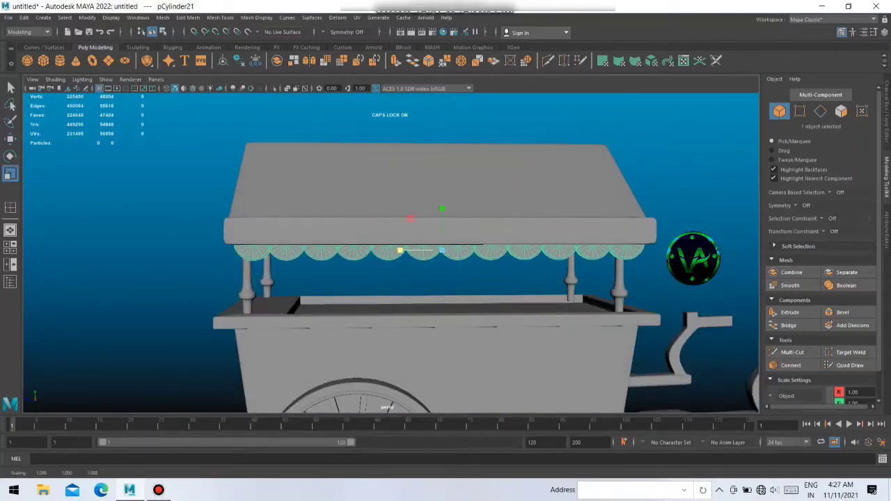
{"action": "left_click_drag", "start_coordinate": [390, 279], "coordinate": [487, 271], "text": "alt"}
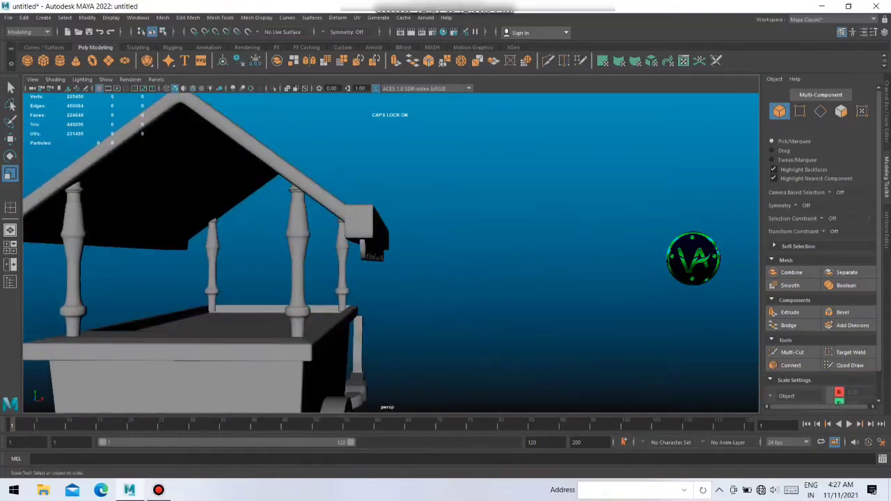
- Shift-drag a copy of the combined scallop trim to the roof's opposite eave and orbit to check it
{"action": "left_click", "coordinate": [372, 251]}
{"action": "mouse_move", "coordinate": [421, 251]}
{"action": "left_mouse_down", "text": "shift"}
{"action": "mouse_move", "coordinate": [376, 250]}
{"action": "mouse_move", "coordinate": [349, 209]}
{"action": "left_mouse_up", "text": "shift"}
{"action": "scroll", "coordinate": [348, 243], "scroll_direction": "up", "scroll_amount": 3}
{"action": "left_click_drag", "start_coordinate": [390, 278], "coordinate": [515, 268], "text": "alt"}
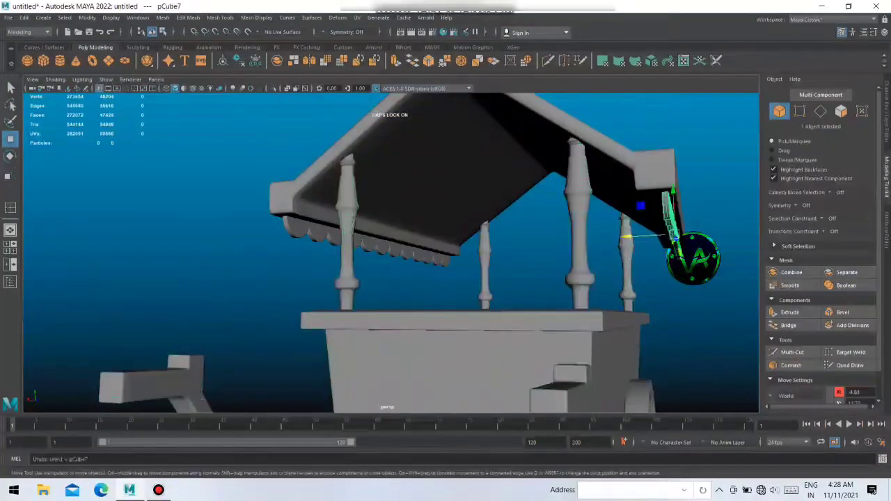
{"action": "left_click_drag", "start_coordinate": [693, 258], "coordinate": [693, 258], "text": "alt"}
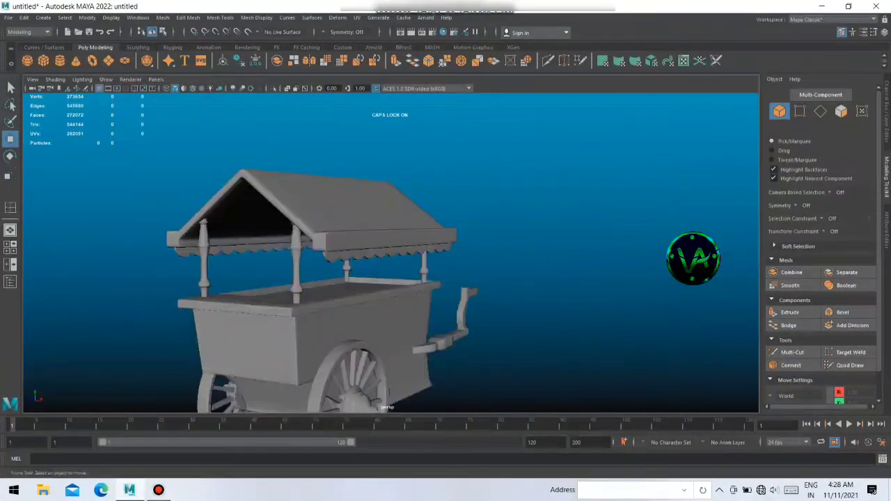
{"action": "key", "text": "q"}
{"action": "key", "text": "ctrl+shift+s"}
{"action": "key", "text": "Escape"}
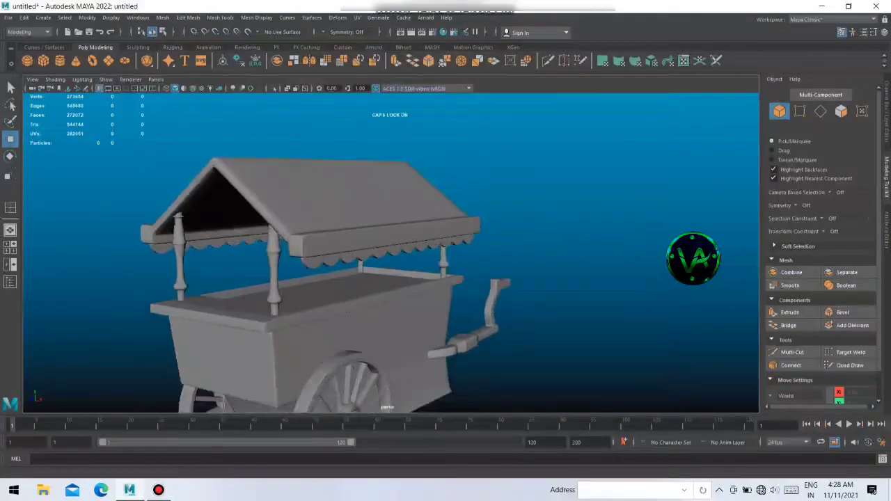
{"action": "left_click_drag", "start_coordinate": [693, 257], "coordinate": [693, 258], "text": "alt"}
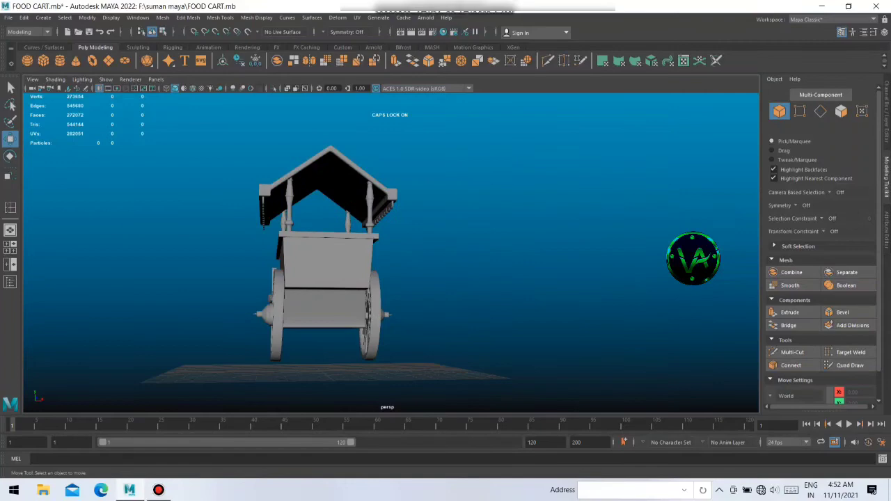
- Orbit and zoom to close side and three-quarter views of the cart near the wheel
{"action": "left_click_drag", "start_coordinate": [348, 250], "coordinate": [487, 251], "text": "alt"}
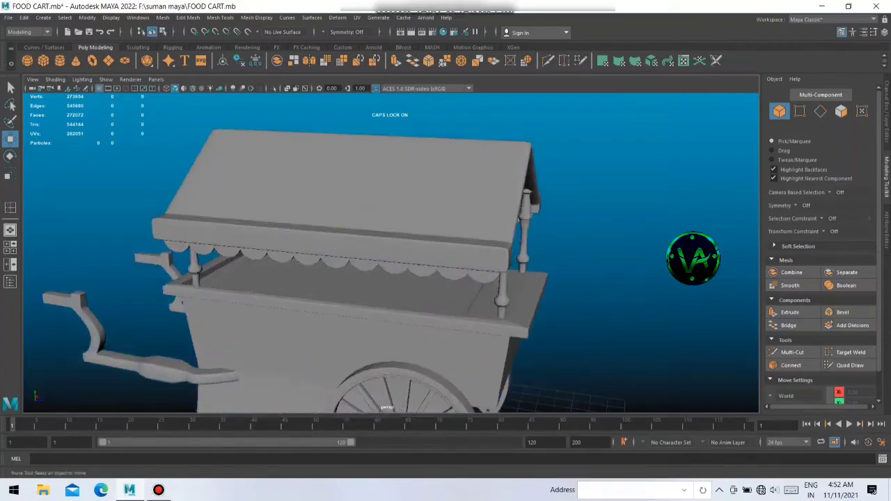
{"action": "scroll", "coordinate": [390, 251], "scroll_direction": "down", "scroll_amount": 3}
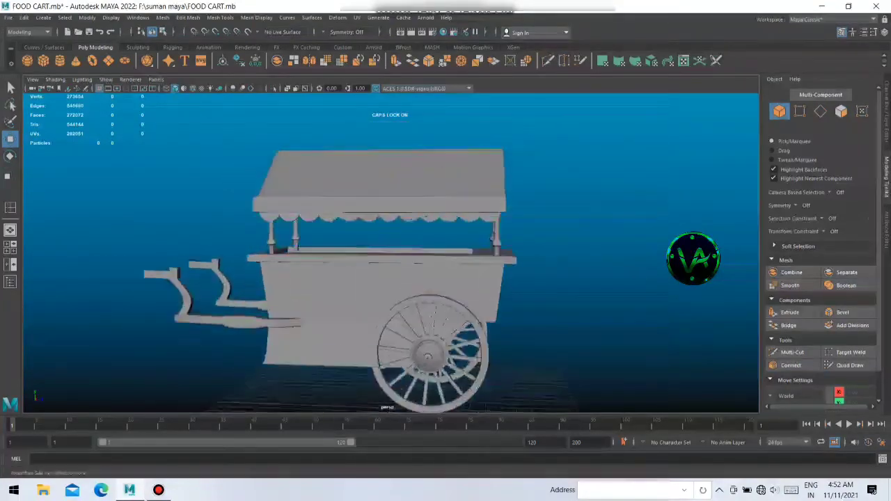
{"action": "scroll", "coordinate": [390, 250], "scroll_direction": "down", "scroll_amount": 3}
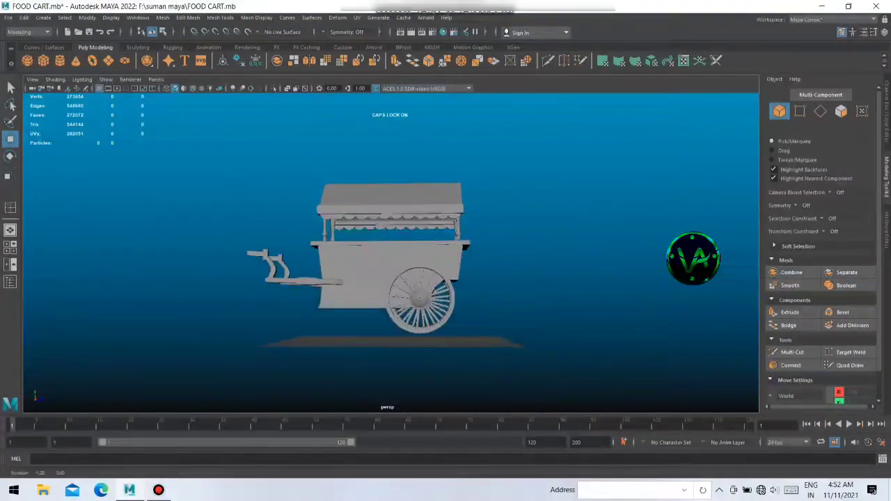
{"action": "left_click_drag", "start_coordinate": [348, 251], "coordinate": [446, 250], "text": "alt"}
{"action": "scroll", "coordinate": [390, 251], "scroll_direction": "down", "scroll_amount": 2}
{"action": "scroll", "coordinate": [390, 251], "scroll_direction": "up", "scroll_amount": 3}
{"action": "mouse_move", "coordinate": [348, 251]}
{"action": "left_mouse_down", "text": "alt"}
{"action": "mouse_move", "coordinate": [431, 237]}
{"action": "mouse_move", "coordinate": [446, 250]}
{"action": "mouse_move", "coordinate": [390, 251]}
{"action": "mouse_move", "coordinate": [390, 222]}
{"action": "mouse_move", "coordinate": [418, 251]}
{"action": "mouse_move", "coordinate": [321, 240]}
{"action": "left_mouse_up", "text": "alt"}
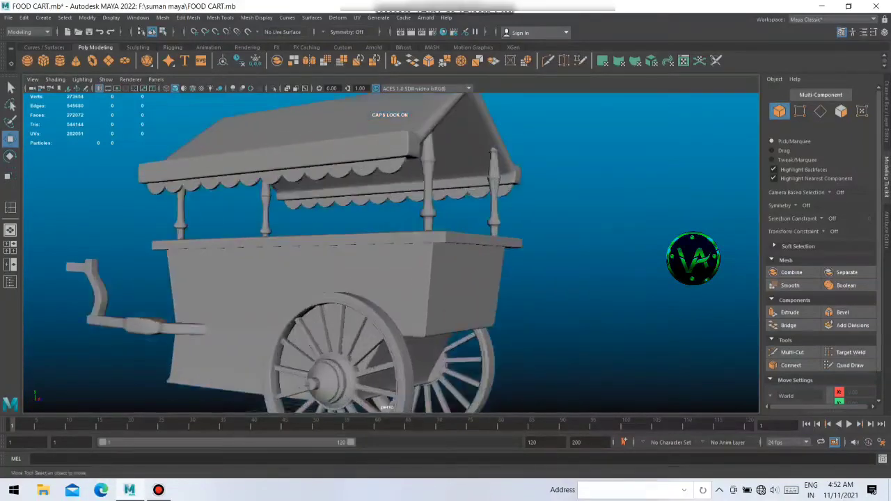
{"action": "scroll", "coordinate": [390, 251], "scroll_direction": "down", "scroll_amount": 2}
{"action": "scroll", "coordinate": [390, 251], "scroll_direction": "up", "scroll_amount": 2}
{"action": "scroll", "coordinate": [390, 251], "scroll_direction": "up", "scroll_amount": 2}
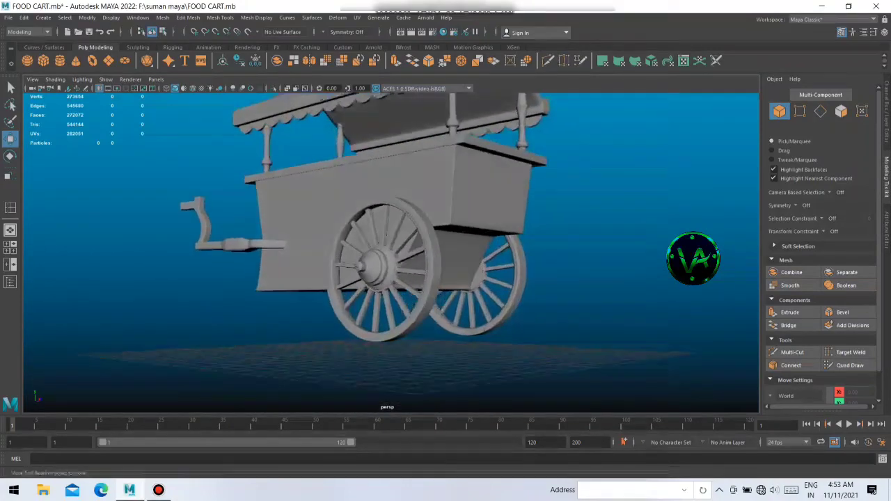
{"action": "scroll", "coordinate": [390, 251], "scroll_direction": "up", "scroll_amount": 2}
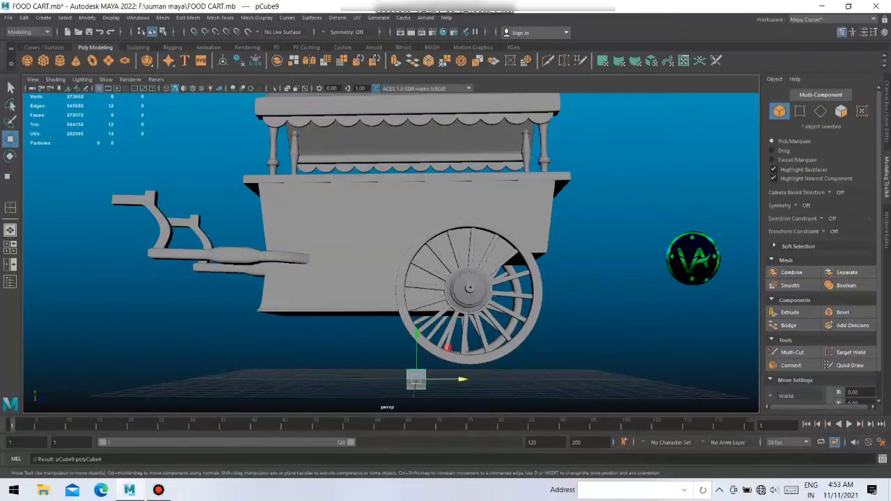
- Stretch pCube9 along Y into a tall, narrow post under the cart beside the wheel
{"action": "key", "text": "r"}
{"action": "mouse_move", "coordinate": [416, 331]}
{"action": "left_mouse_down"}
{"action": "mouse_move", "coordinate": [416, 283]}
{"action": "mouse_move", "coordinate": [362, 265]}
{"action": "mouse_move", "coordinate": [390, 244]}
{"action": "mouse_move", "coordinate": [307, 244]}
{"action": "mouse_move", "coordinate": [452, 279]}
{"action": "left_mouse_up"}
{"action": "key", "text": "w"}
{"action": "key", "text": "r"}
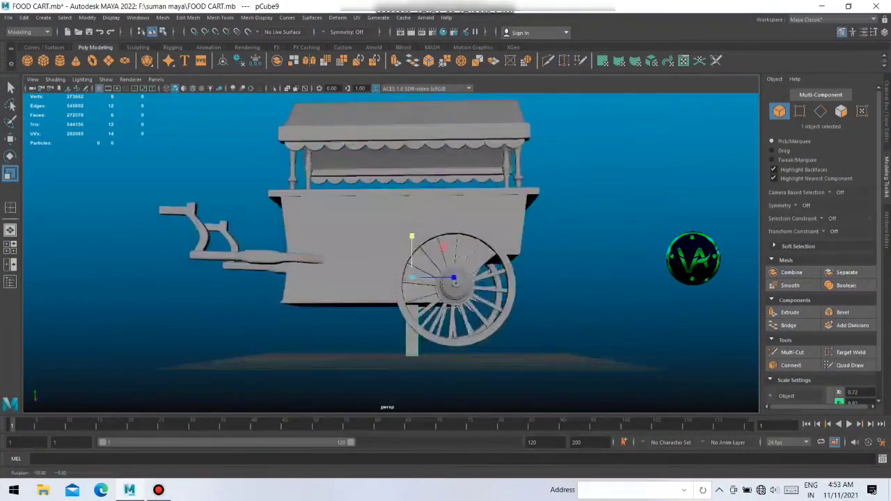
{"action": "key", "text": "w"}
{"action": "left_click_drag", "start_coordinate": [348, 244], "coordinate": [251, 244], "text": "alt"}
{"action": "mouse_move", "coordinate": [300, 314]}
{"action": "left_mouse_down", "text": "alt"}
{"action": "mouse_move", "coordinate": [390, 307]}
{"action": "mouse_move", "coordinate": [431, 264]}
{"action": "mouse_move", "coordinate": [404, 272]}
{"action": "left_mouse_up", "text": "alt"}
- Add horizontal edge loops around the post with the Insert Edge Loop Tool
{"action": "scroll", "coordinate": [334, 313], "scroll_direction": "down", "scroll_amount": 3}
{"action": "scroll", "coordinate": [334, 313], "scroll_direction": "up", "scroll_amount": 4}
{"action": "scroll", "coordinate": [390, 278], "scroll_direction": "down", "scroll_amount": 2}
{"action": "scroll", "coordinate": [409, 251], "scroll_direction": "up", "scroll_amount": 2}
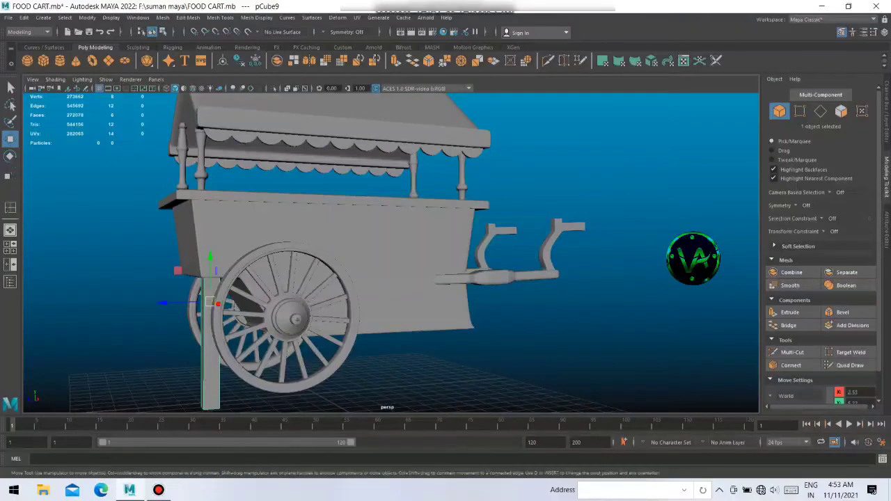
{"action": "scroll", "coordinate": [334, 278], "scroll_direction": "down", "scroll_amount": 2}
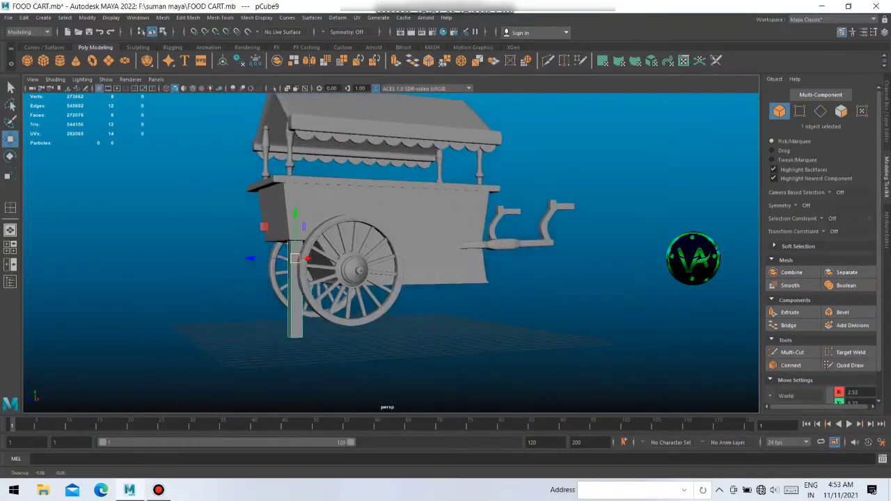
{"action": "mouse_move", "coordinate": [389, 279]}
{"action": "left_mouse_down", "text": "alt"}
{"action": "mouse_move", "coordinate": [362, 237]}
{"action": "mouse_move", "coordinate": [460, 230]}
{"action": "mouse_move", "coordinate": [445, 229]}
{"action": "left_mouse_up", "text": "alt"}
{"action": "scroll", "coordinate": [389, 250], "scroll_direction": "up", "scroll_amount": 2}
{"action": "right_click", "coordinate": [376, 237]}
{"action": "scroll", "coordinate": [376, 237], "scroll_direction": "up", "scroll_amount": 2}
{"action": "scroll", "coordinate": [376, 237], "scroll_direction": "up", "scroll_amount": 2}
{"action": "right_click", "coordinate": [358, 229], "text": "shift"}
{"action": "right_click", "coordinate": [368, 239], "text": "shift"}
{"action": "left_click", "coordinate": [345, 314]}
{"action": "left_click", "coordinate": [348, 279]}
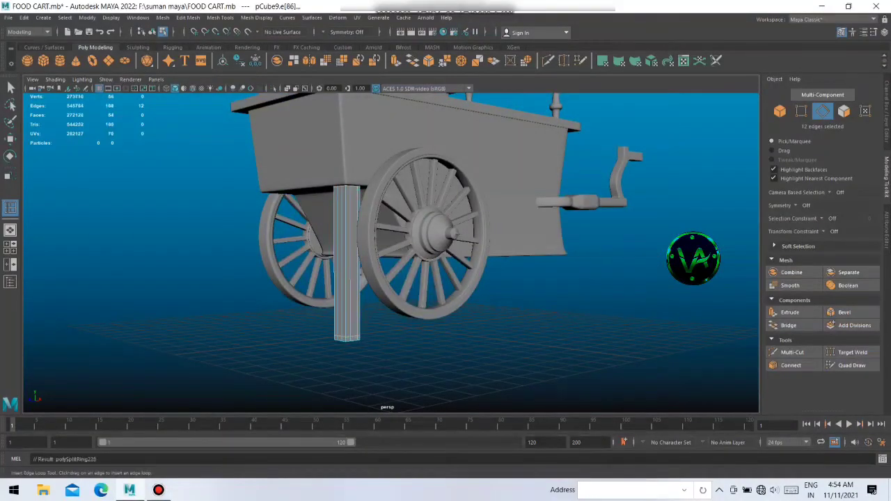
- Select the faces at the bottom of the post in Face mode
{"action": "key", "text": "3"}
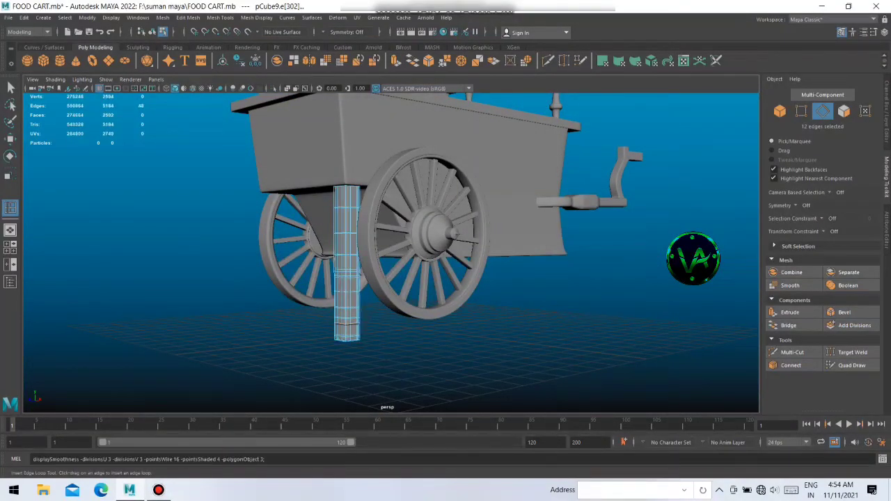
{"action": "key", "text": "1"}
{"action": "left_click_drag", "start_coordinate": [390, 244], "coordinate": [432, 181], "text": "alt"}
{"action": "left_click_drag", "start_coordinate": [418, 244], "coordinate": [390, 265], "text": "alt"}
{"action": "right_click_drag", "start_coordinate": [299, 257], "coordinate": [299, 285]}
{"action": "left_click", "coordinate": [300, 282]}
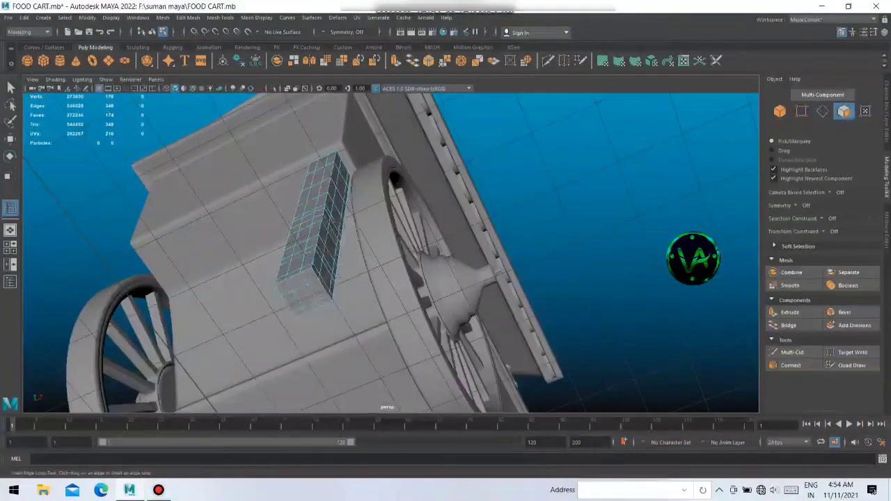
{"action": "key", "text": "w"}
{"action": "left_click", "coordinate": [300, 291], "text": "shift"}
{"action": "left_click_drag", "start_coordinate": [301, 291], "coordinate": [274, 310], "text": "alt"}
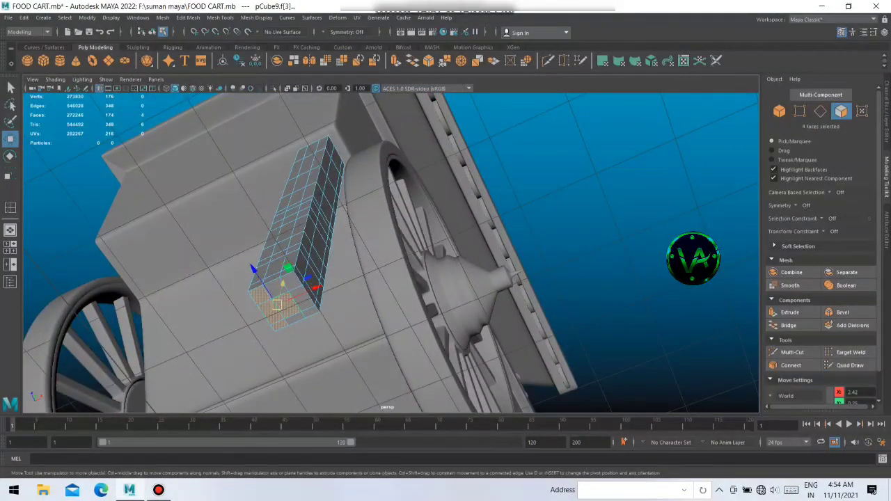
{"action": "left_click", "coordinate": [301, 298], "text": "shift"}
{"action": "scroll", "coordinate": [390, 250], "scroll_direction": "up", "scroll_amount": 3}
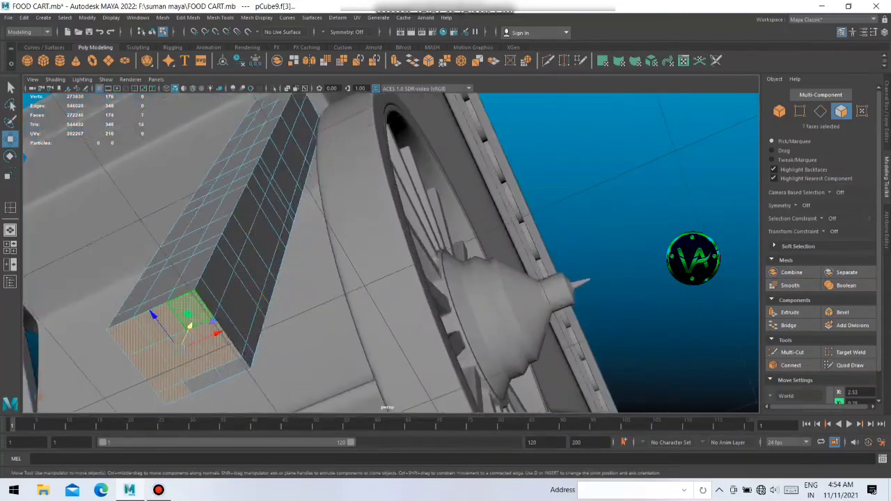
{"action": "left_click_drag", "start_coordinate": [209, 376], "coordinate": [718, 252], "text": "alt"}
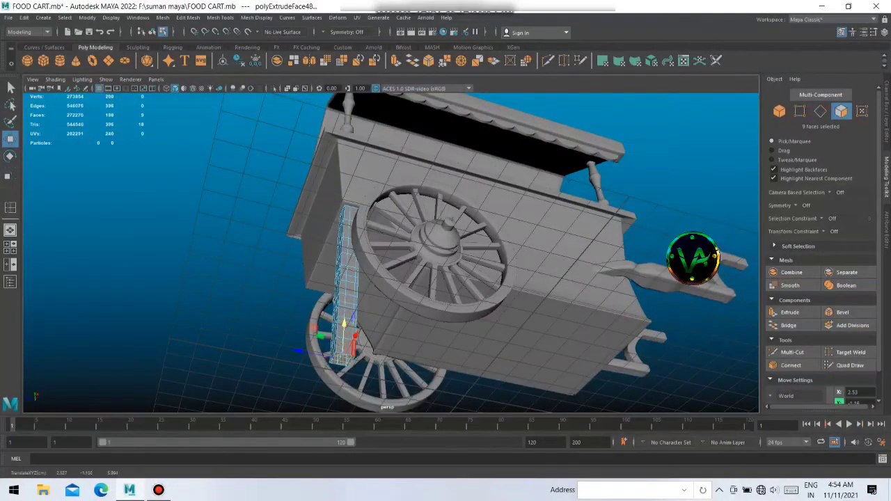
- Scale the bottom faces outward into a wider flared foot
{"action": "key", "text": "r"}
{"action": "left_click_drag", "start_coordinate": [342, 359], "coordinate": [366, 369]}
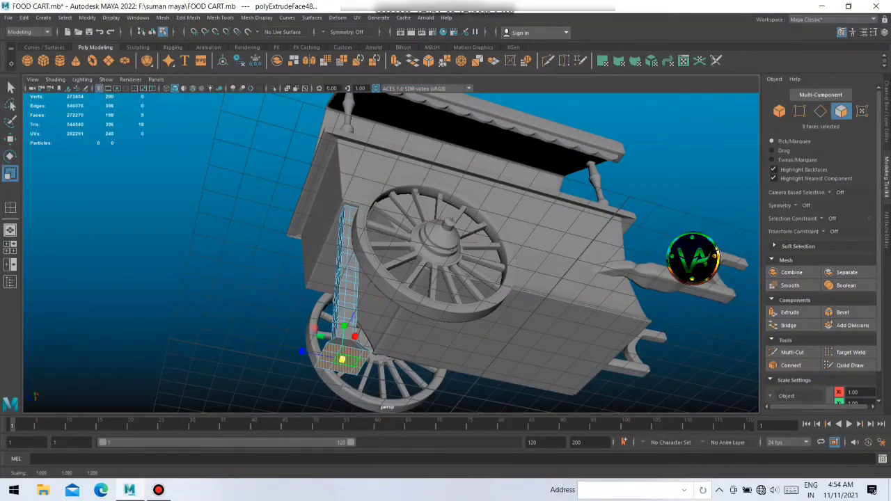
{"action": "key", "text": "w"}
{"action": "left_click_drag", "start_coordinate": [452, 237], "coordinate": [371, 236], "text": "alt"}
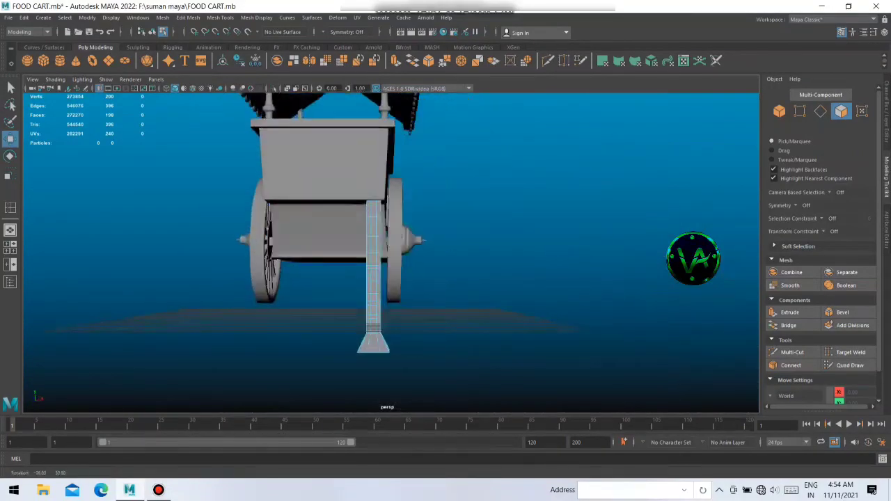
- Switch the post back to Object Mode and lower it along its height
{"action": "right_click", "coordinate": [372, 236]}
{"action": "right_click_drag", "start_coordinate": [371, 236], "coordinate": [416, 222]}
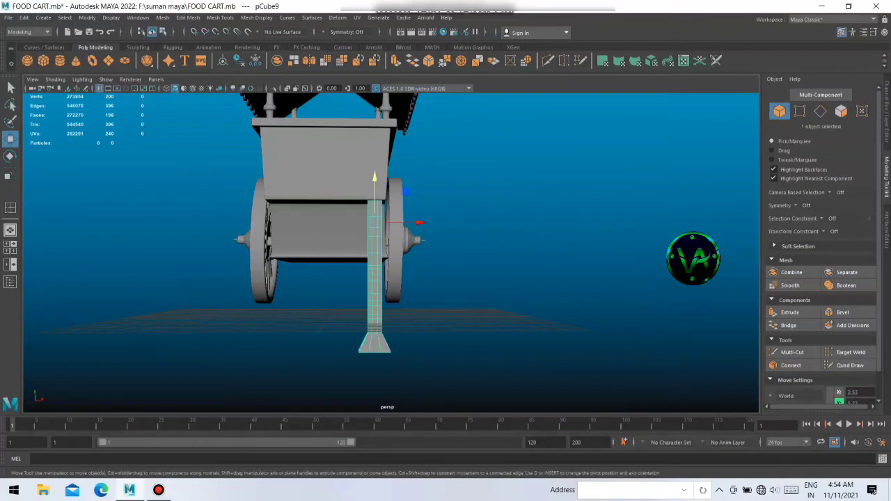
{"action": "mouse_move", "coordinate": [375, 191]}
{"action": "left_mouse_down"}
{"action": "mouse_move", "coordinate": [374, 265]}
{"action": "mouse_move", "coordinate": [418, 293]}
{"action": "left_mouse_up"}
{"action": "scroll", "coordinate": [376, 251], "scroll_direction": "up", "scroll_amount": 2}
- Select the top faces of the post in Face mode
{"action": "right_click_drag", "start_coordinate": [364, 233], "coordinate": [364, 257]}
{"action": "left_click", "coordinate": [373, 278]}
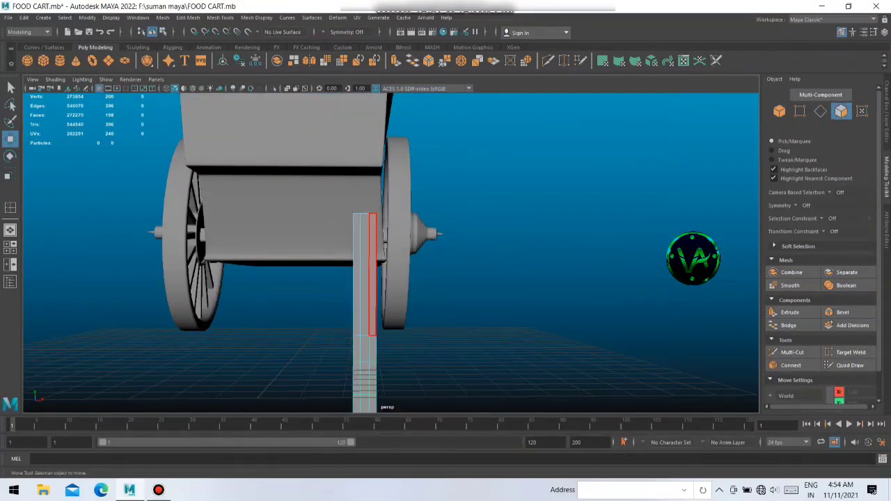
{"action": "mouse_move", "coordinate": [362, 278]}
{"action": "left_mouse_down", "text": "alt"}
{"action": "mouse_move", "coordinate": [328, 251]}
{"action": "mouse_move", "coordinate": [300, 265]}
{"action": "left_mouse_up", "text": "alt"}
{"action": "scroll", "coordinate": [293, 264], "scroll_direction": "up", "scroll_amount": 3}
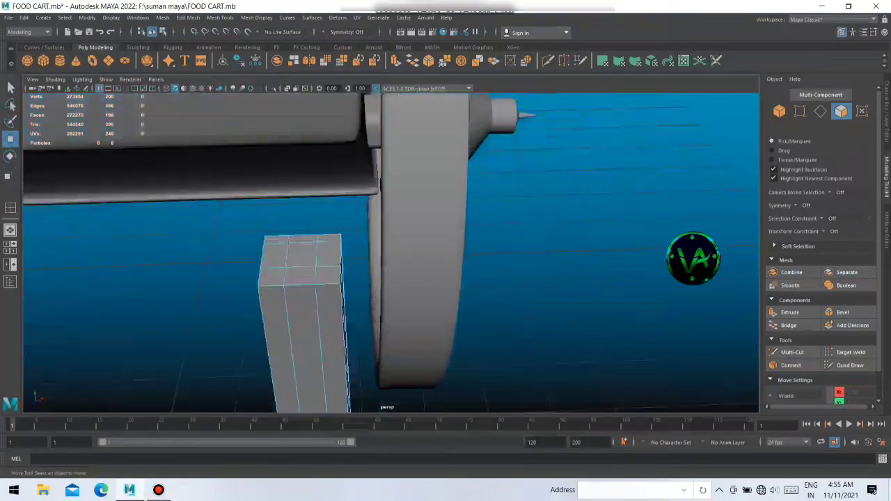
{"action": "left_click", "coordinate": [275, 256]}
{"action": "scroll", "coordinate": [275, 256], "scroll_direction": "up", "scroll_amount": 2}
{"action": "left_click", "coordinate": [163, 211], "text": "shift"}
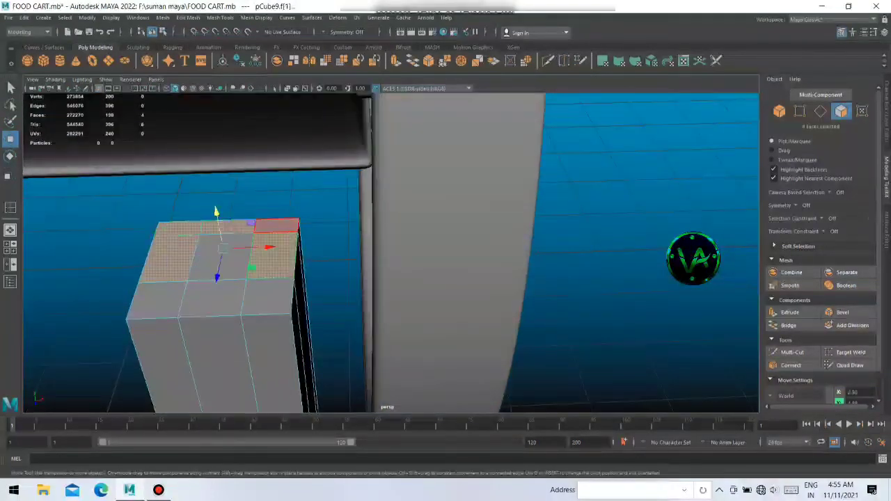
{"action": "left_click", "coordinate": [223, 293], "text": "shift"}
- Reselect the whole post as an object and inspect it from below the cart
{"action": "left_click_drag", "start_coordinate": [390, 251], "coordinate": [390, 209], "text": "alt"}
{"action": "scroll", "coordinate": [390, 251], "scroll_direction": "down", "scroll_amount": 5}
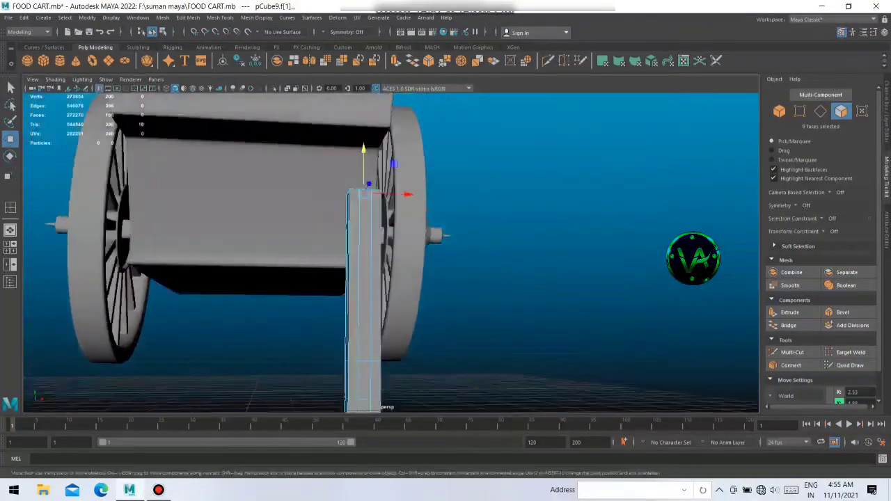
{"action": "scroll", "coordinate": [390, 251], "scroll_direction": "down", "scroll_amount": 3}
{"action": "left_click_drag", "start_coordinate": [390, 251], "coordinate": [418, 223], "text": "alt"}
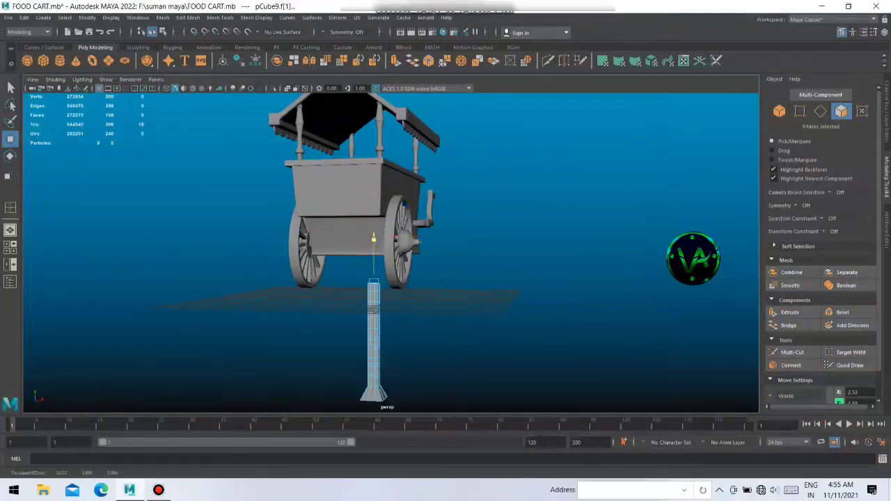
{"action": "scroll", "coordinate": [376, 251], "scroll_direction": "down", "scroll_amount": 2}
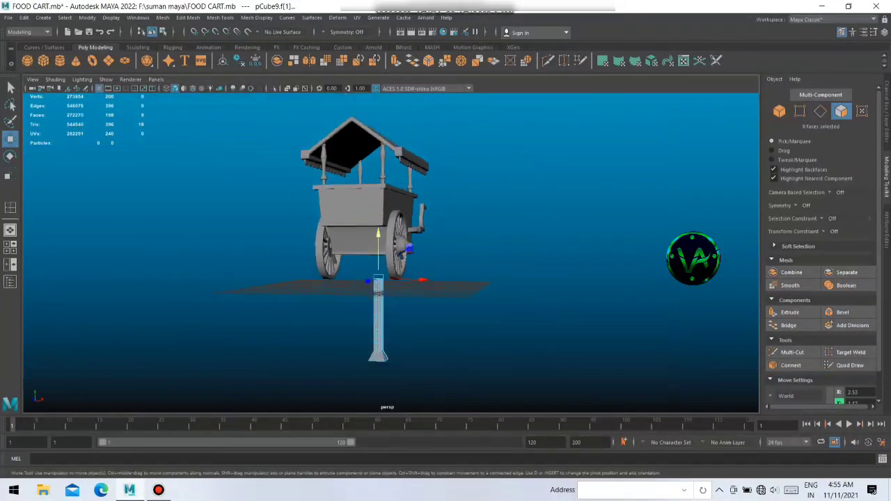
{"action": "right_click_drag", "start_coordinate": [376, 282], "coordinate": [410, 271]}
{"action": "scroll", "coordinate": [390, 279], "scroll_direction": "up", "scroll_amount": 5}
{"action": "scroll", "coordinate": [390, 286], "scroll_direction": "up", "scroll_amount": 3}
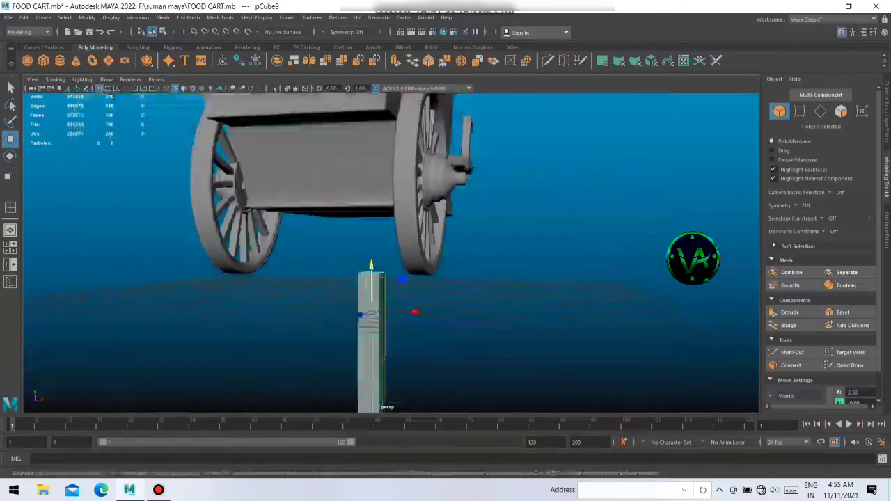
{"action": "left_click_drag", "start_coordinate": [376, 279], "coordinate": [376, 209], "text": "alt"}
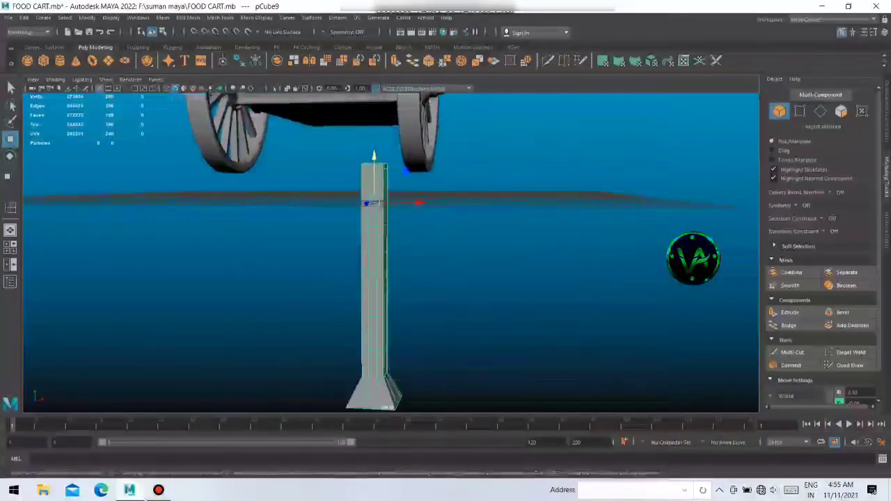
{"action": "scroll", "coordinate": [376, 250], "scroll_direction": "down", "scroll_amount": 4}
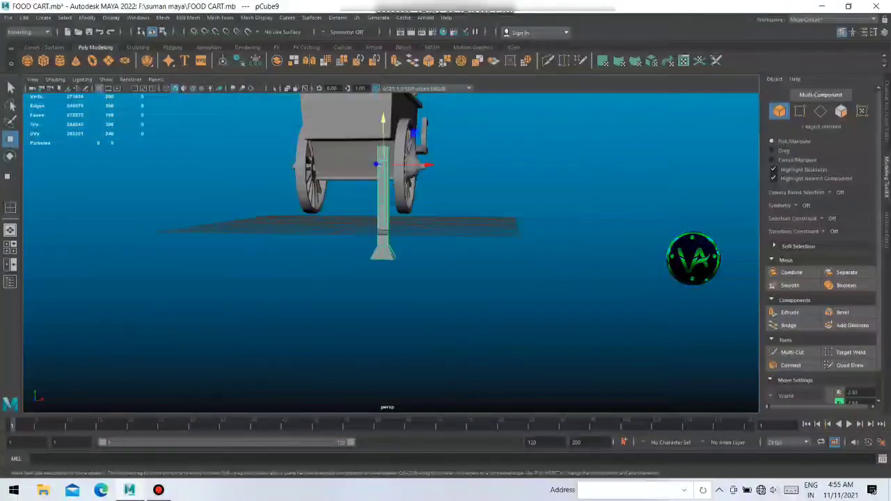
{"action": "left_click_drag", "start_coordinate": [390, 208], "coordinate": [348, 209], "text": "alt"}
- Shorten the post along Y in two scale passes, to about 0.61
{"action": "key", "text": "r"}
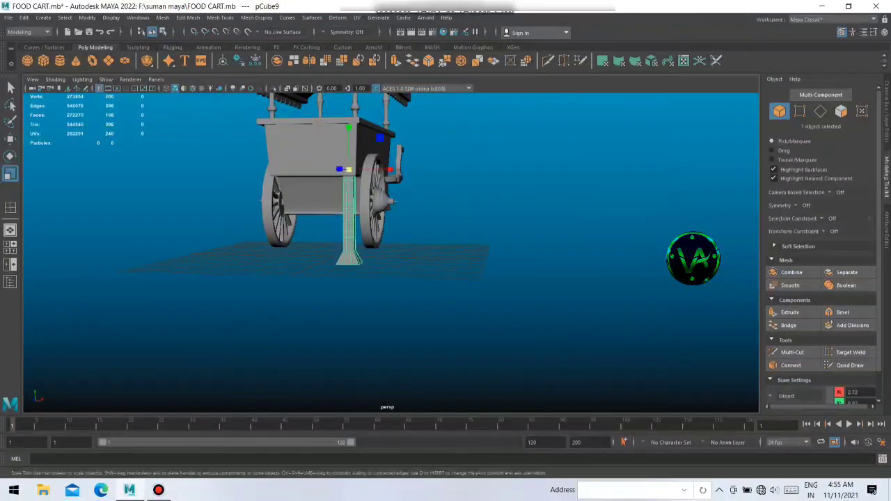
{"action": "left_click_drag", "start_coordinate": [349, 128], "coordinate": [348, 150]}
{"action": "key", "text": "w"}
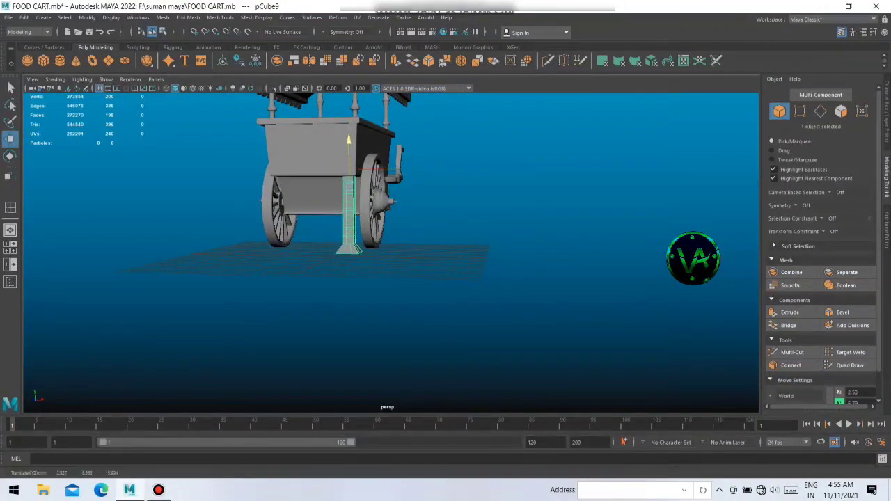
{"action": "mouse_move", "coordinate": [390, 209]}
{"action": "left_mouse_down", "text": "alt"}
{"action": "mouse_move", "coordinate": [445, 230]}
{"action": "mouse_move", "coordinate": [460, 222]}
{"action": "left_mouse_up", "text": "alt"}
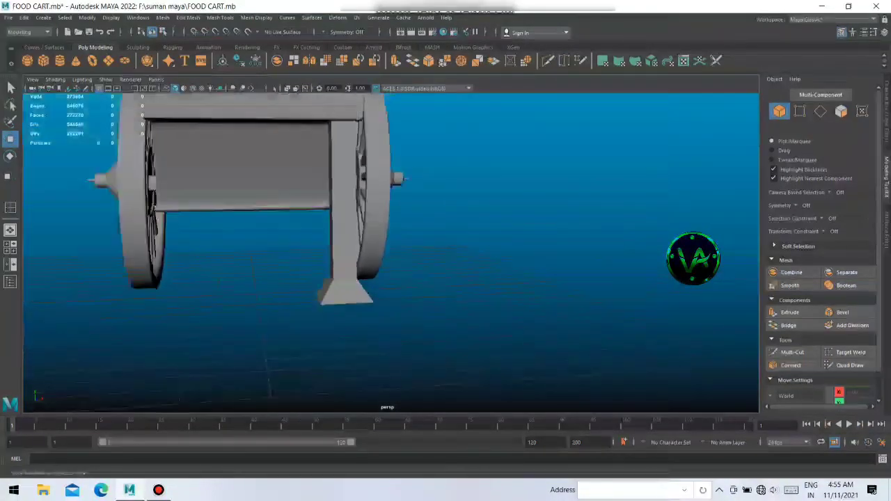
{"action": "left_click", "coordinate": [346, 202]}
{"action": "key", "text": "r"}
{"action": "left_click_drag", "start_coordinate": [341, 111], "coordinate": [341, 122]}
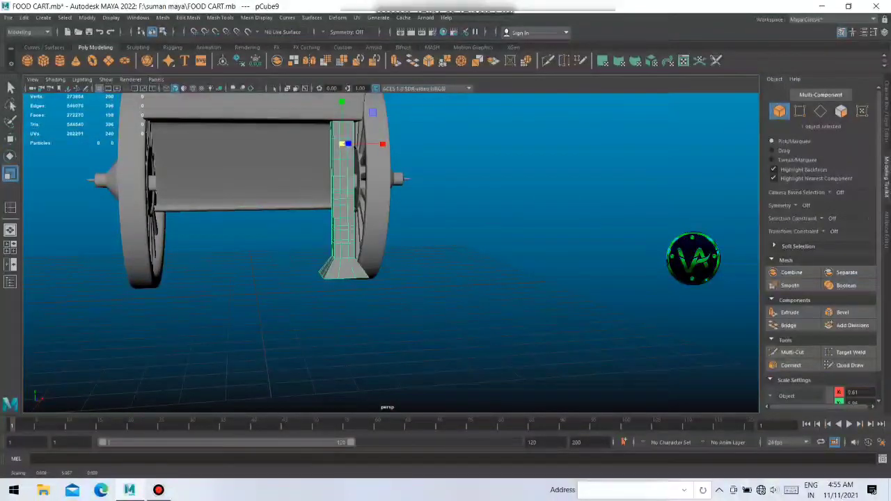
- Lower the post so its flared foot stands under the cart beside the wheel
{"action": "left_click_drag", "start_coordinate": [390, 209], "coordinate": [439, 230], "text": "alt"}
{"action": "key", "text": "w"}
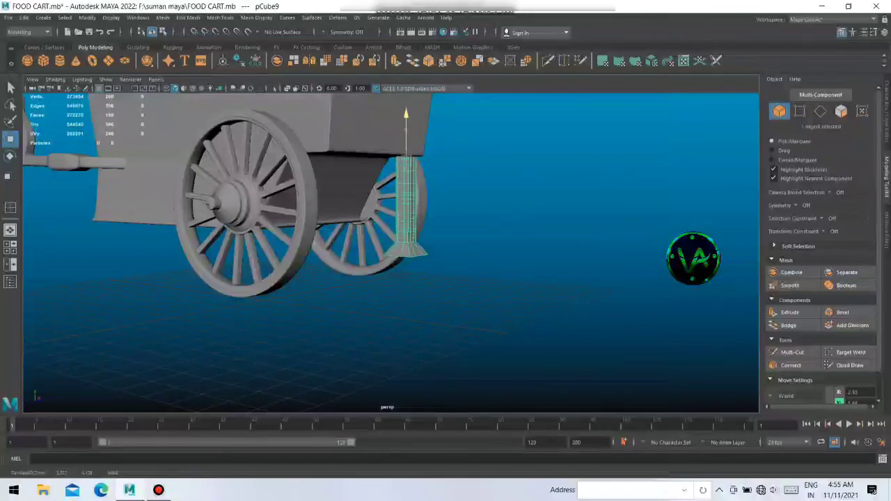
{"action": "left_click_drag", "start_coordinate": [406, 115], "coordinate": [406, 122]}
{"action": "key", "text": "r"}
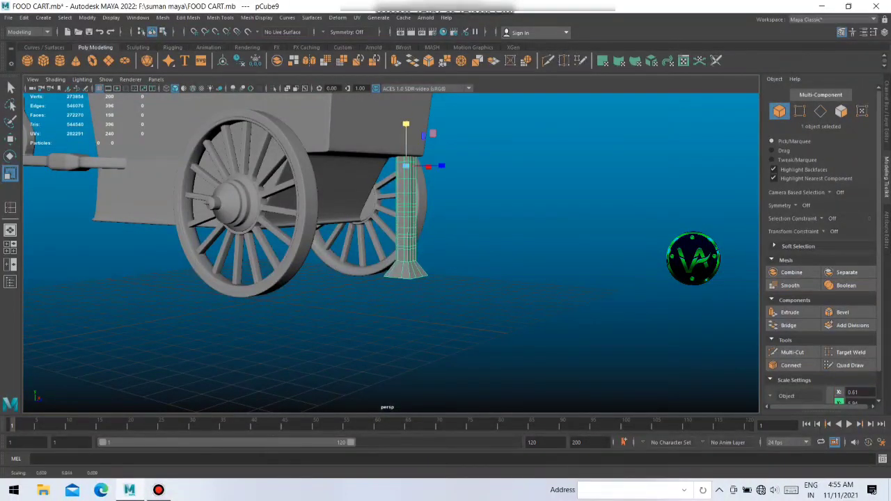